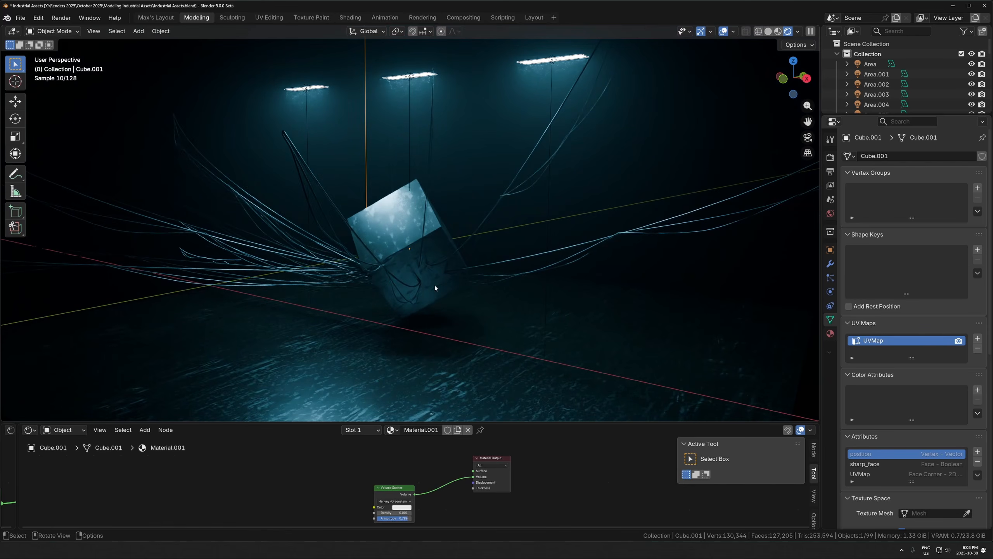
pyautogui.moveTo(434, 284); pyautogui.dragTo(467, 269, button='middle')
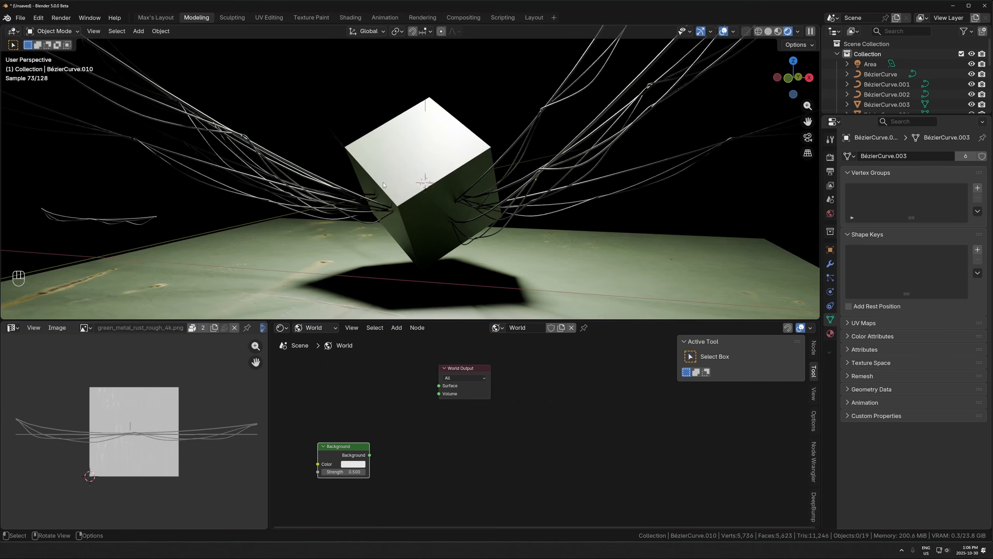
pyautogui.moveTo(383, 182); pyautogui.dragTo(483, 150, button='middle')
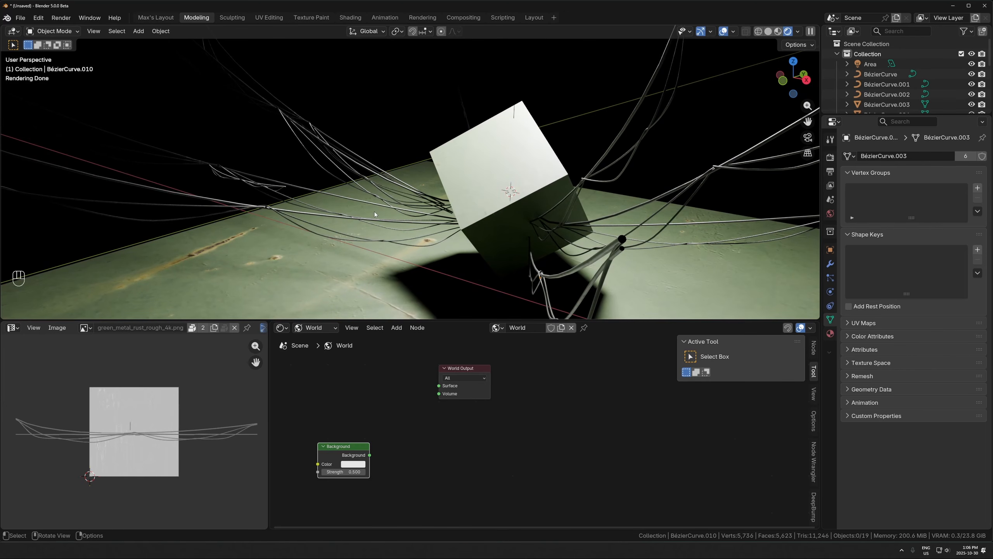
pyautogui.moveTo(374, 214); pyautogui.dragTo(432, 238, button='middle')
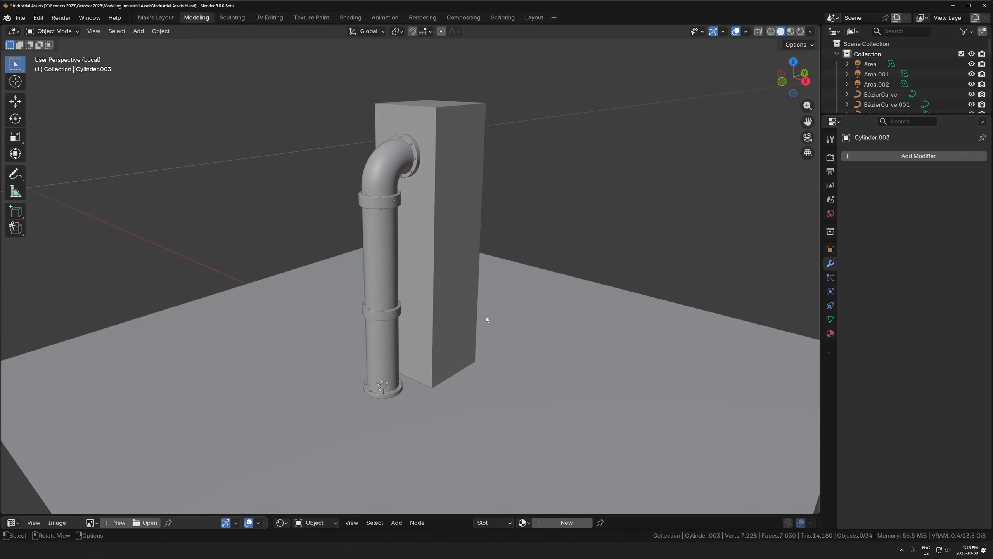
pyautogui.moveTo(487, 320); pyautogui.dragTo(472, 239, button='middle')
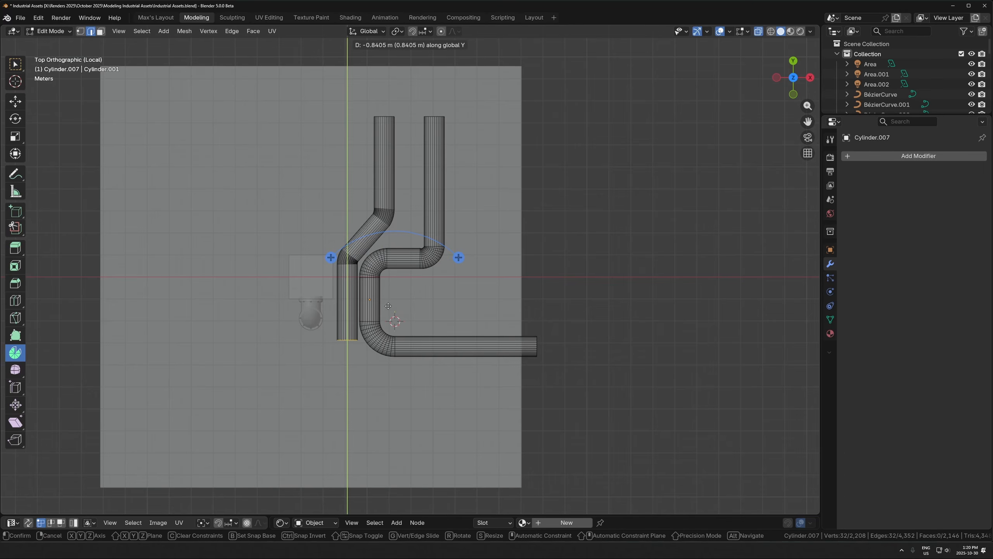
pyautogui.click(362, 350)
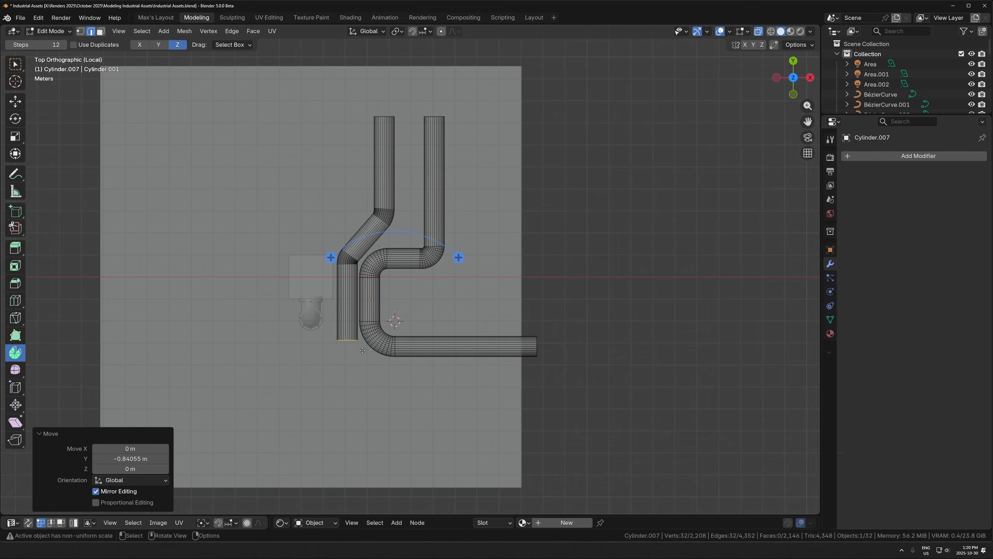
pyautogui.moveTo(309, 276); pyautogui.dragTo(300, 299)
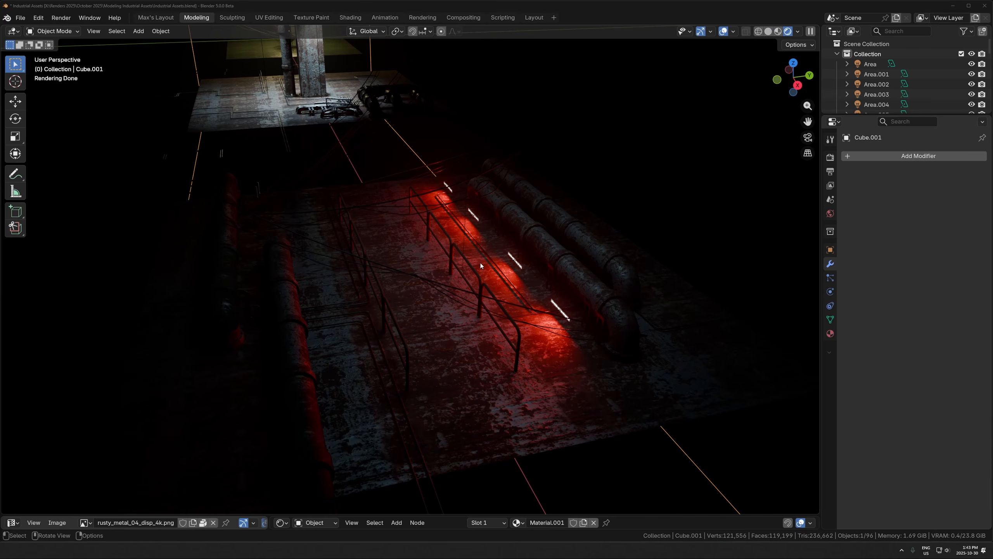
pyautogui.scroll(3, 405, 263)
pyautogui.moveTo(405, 263); pyautogui.dragTo(422, 208, button='middle')
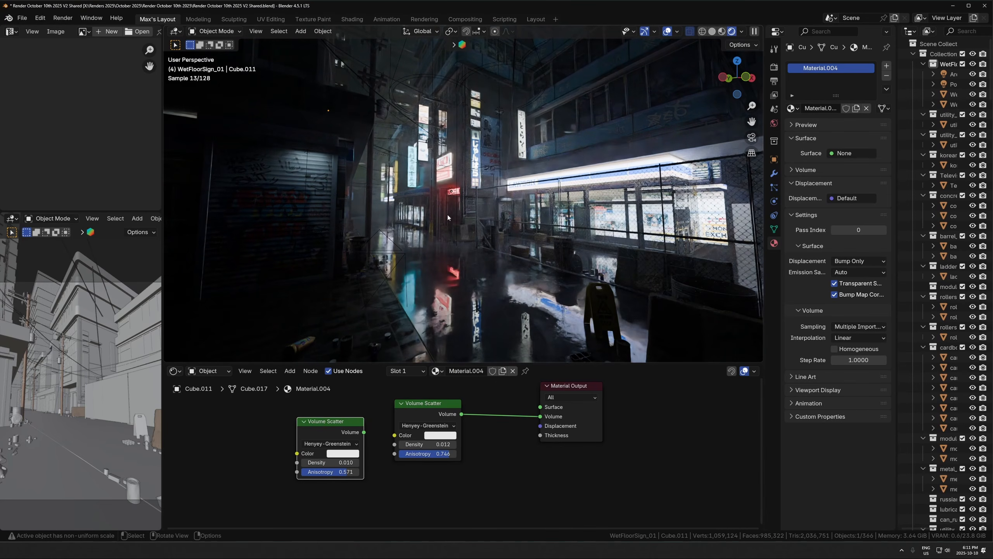
pyautogui.moveTo(446, 214); pyautogui.dragTo(480, 241, button='middle')
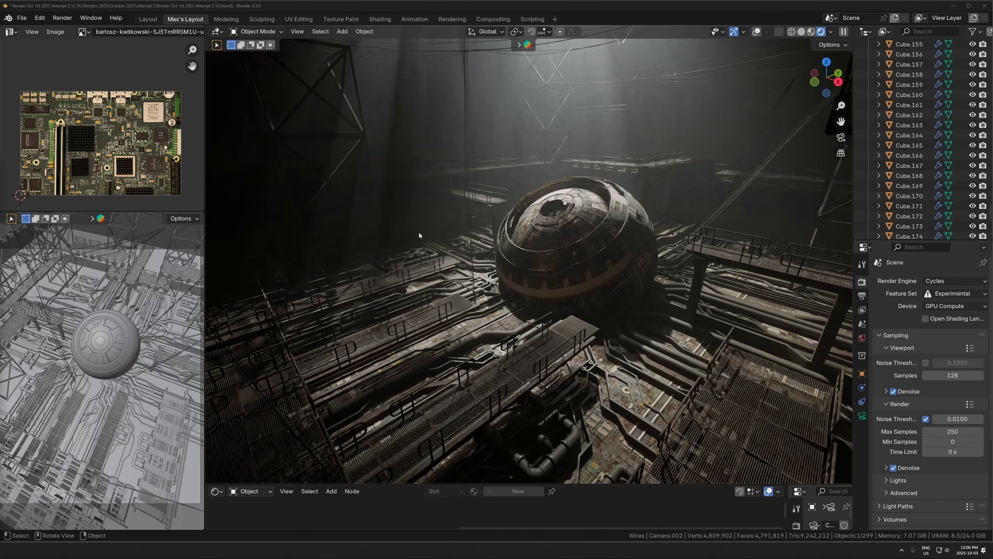
pyautogui.moveTo(481, 220); pyautogui.dragTo(517, 240, button='middle')
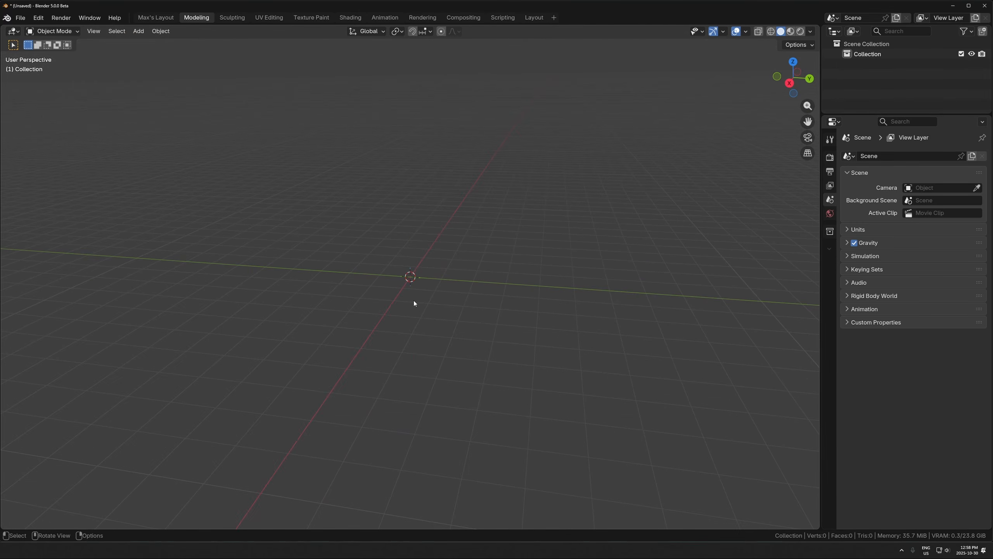
pyautogui.hotkey('shift', 'a')
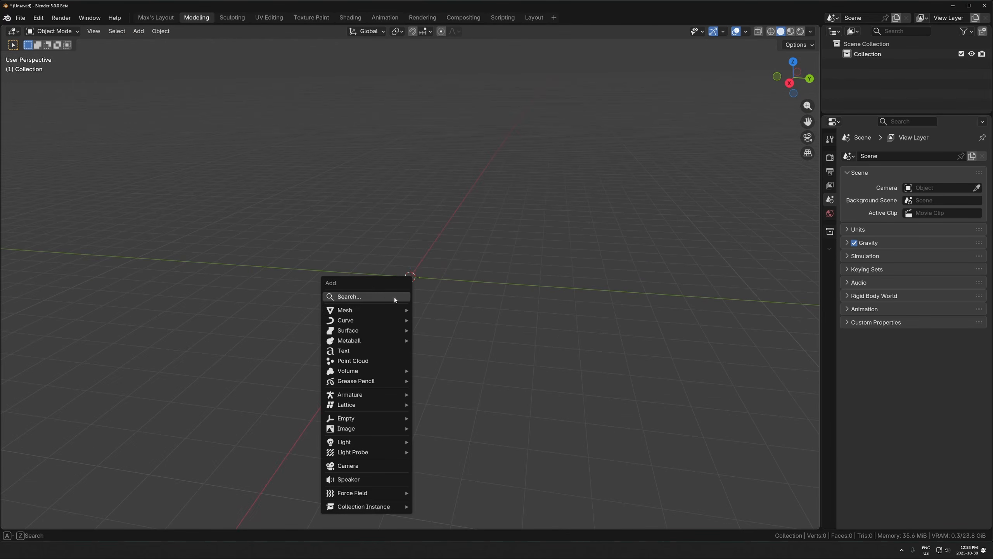
pyautogui.moveTo(368, 320)
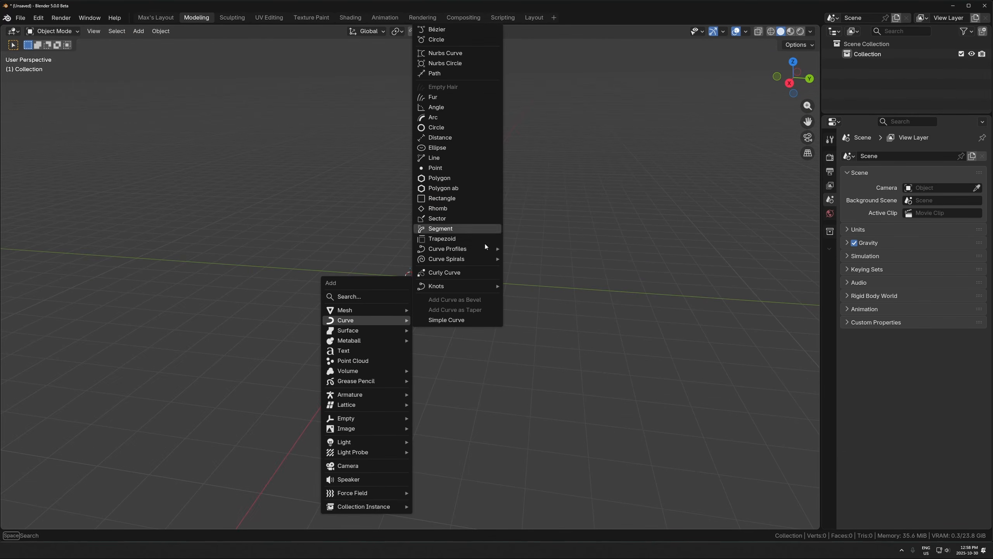
pyautogui.moveTo(440, 345); pyautogui.dragTo(429, 270, button='middle')
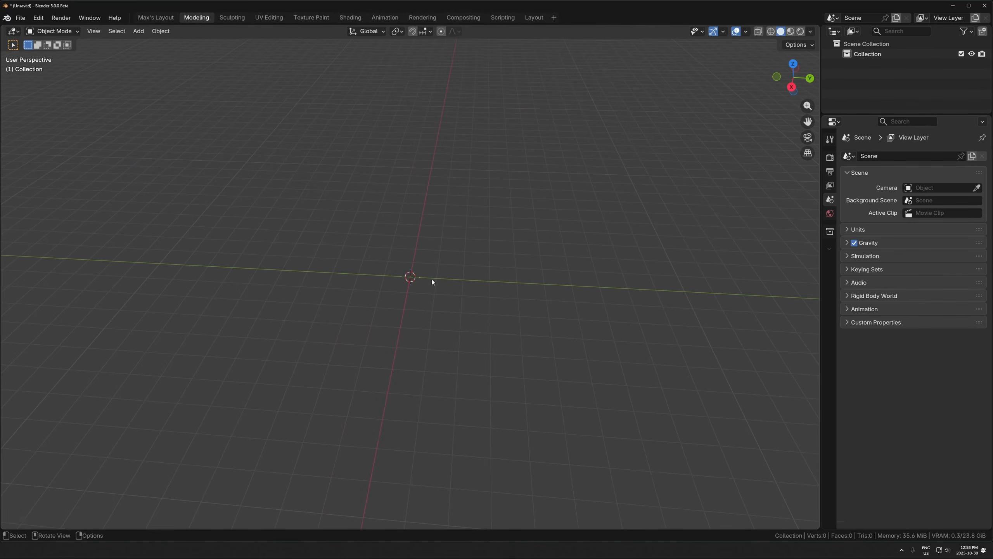
# - Add a Bézier curve at the 3D cursor in the empty scene
pyautogui.hotkey('shift', 'a')
pyautogui.moveTo(338, 317)
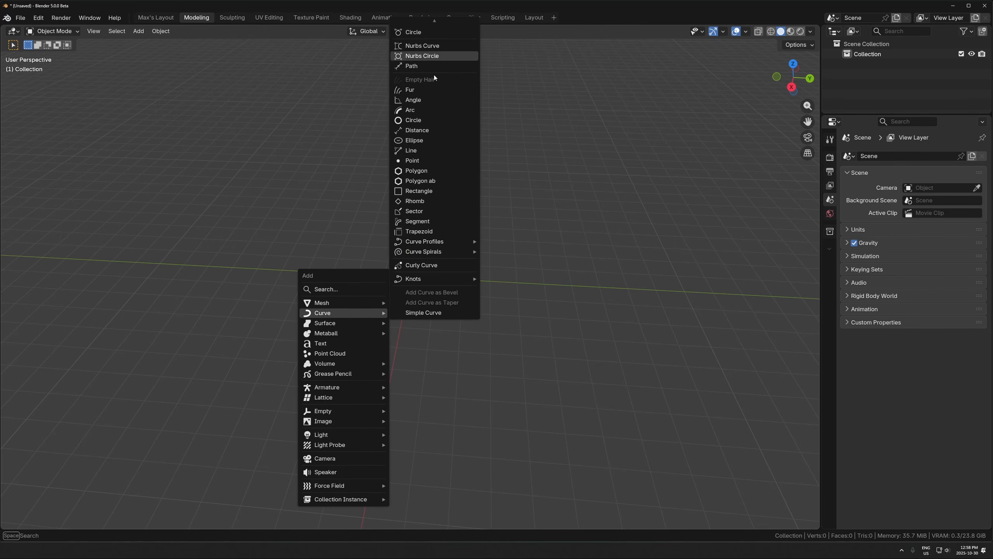
pyautogui.scroll(3, 434, 74)
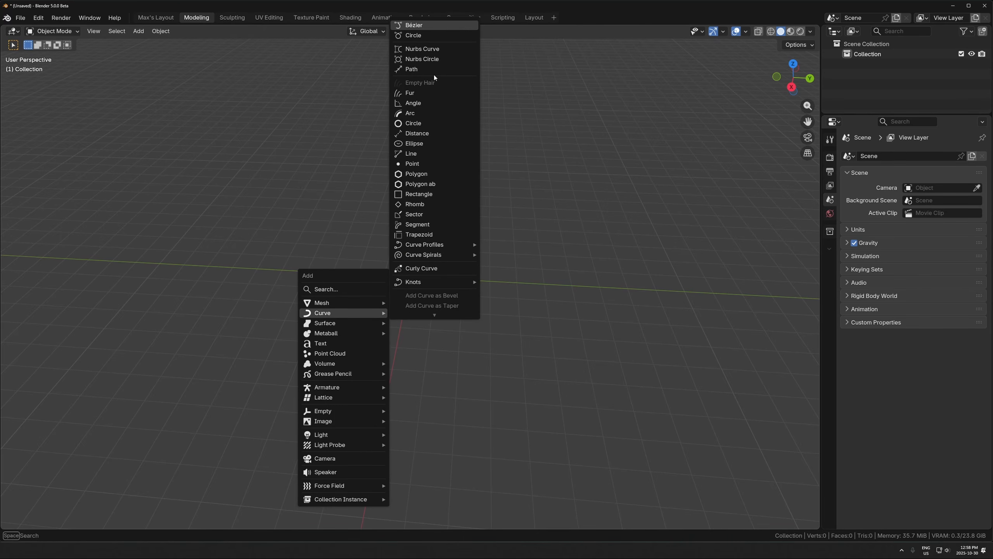
pyautogui.click(423, 27)
pyautogui.moveTo(486, 290); pyautogui.dragTo(450, 337, button='middle')
pyautogui.press('Tab')
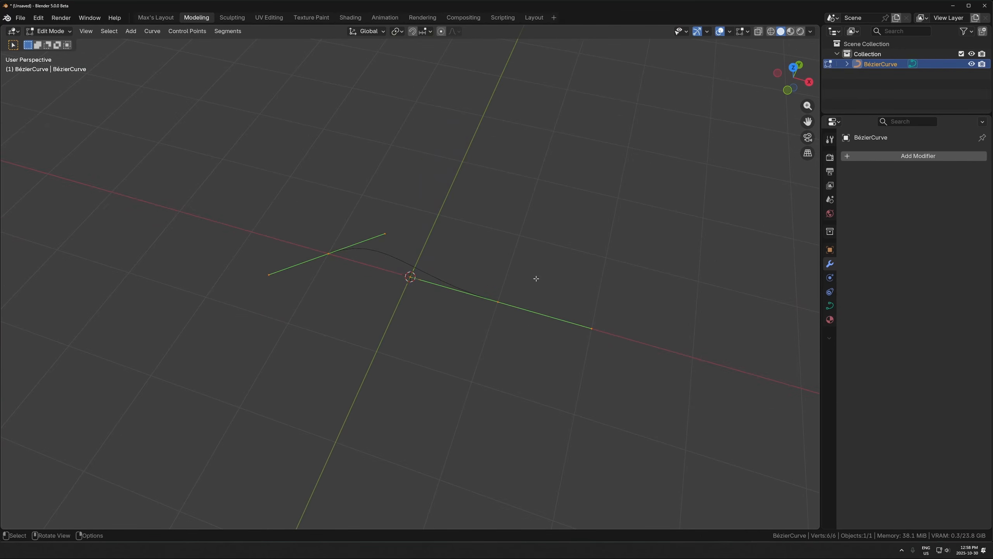
pyautogui.press('Tab')
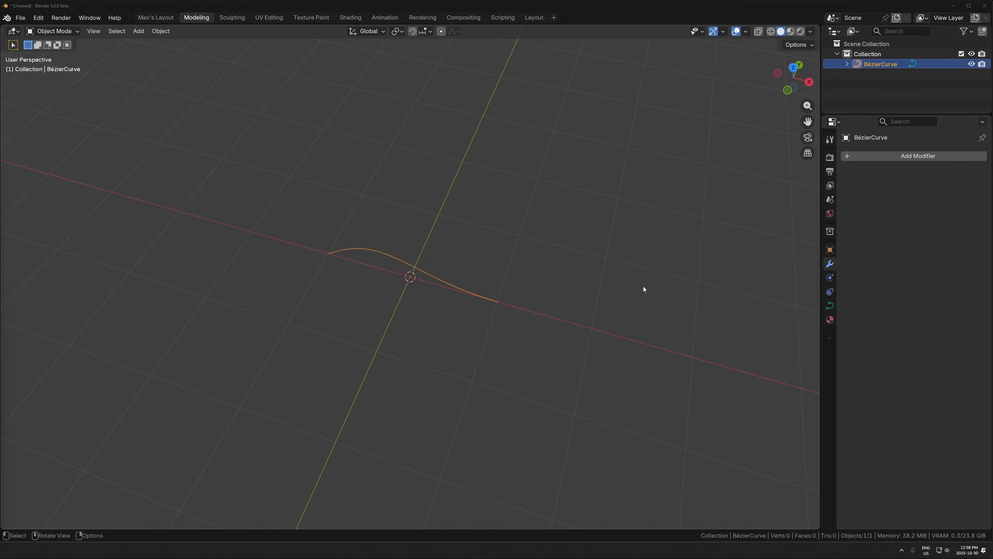
pyautogui.click(516, 261)
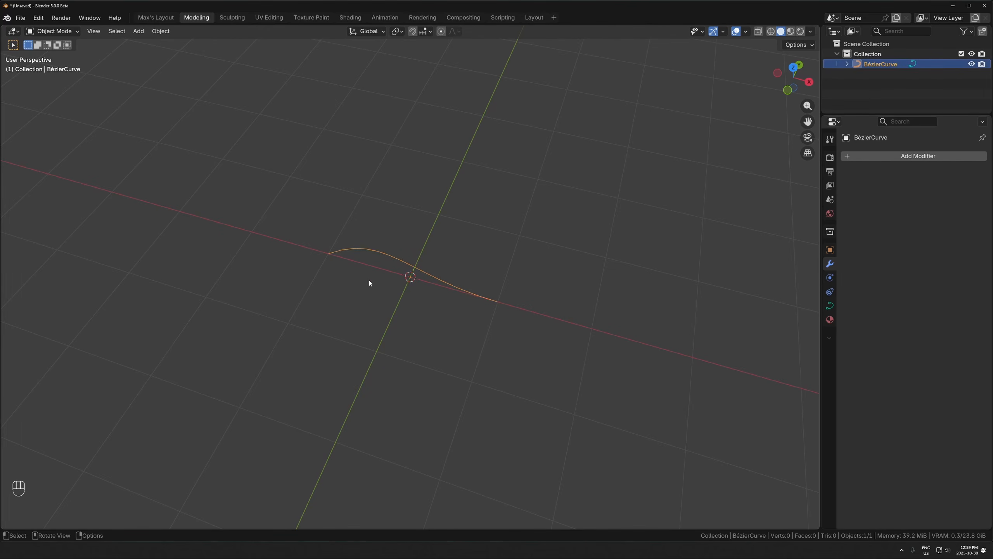
# - Flatten the Bézier curve into a straight line by scaling all its control points to 0 along Y
pyautogui.moveTo(369, 280); pyautogui.dragTo(460, 245, button='middle')
pyautogui.press('Tab')
pyautogui.press('a')
pyautogui.press('s')
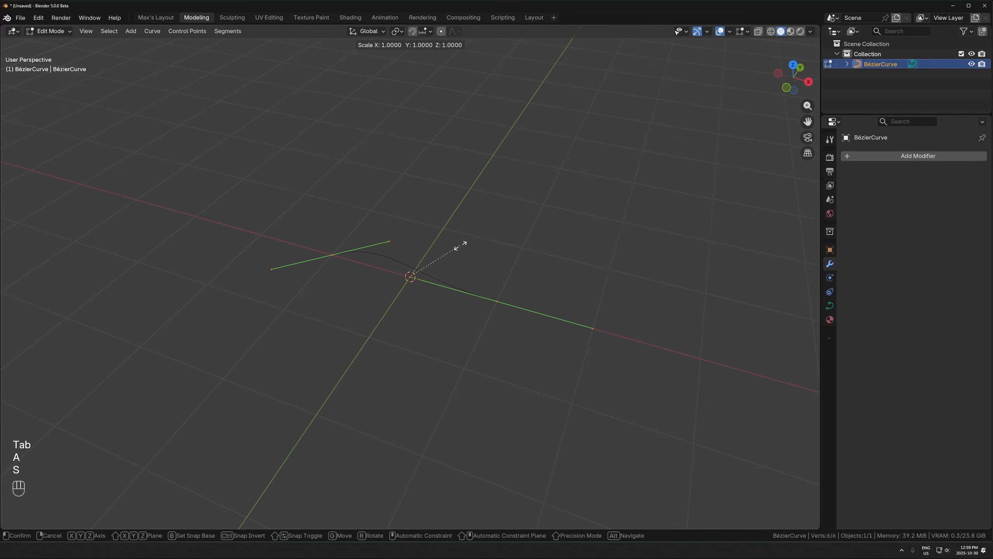
pyautogui.press('y')
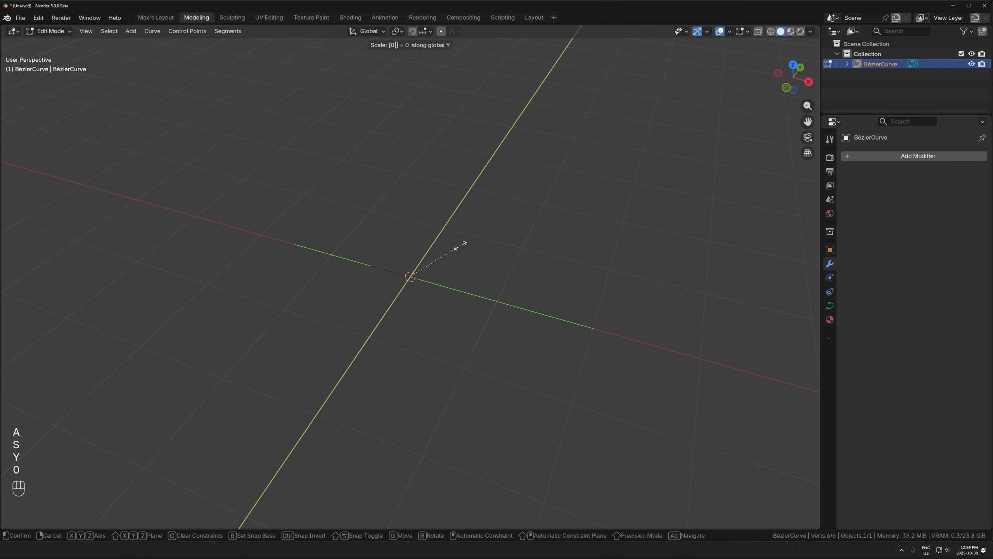
pyautogui.press('Return')
pyautogui.press('Tab')
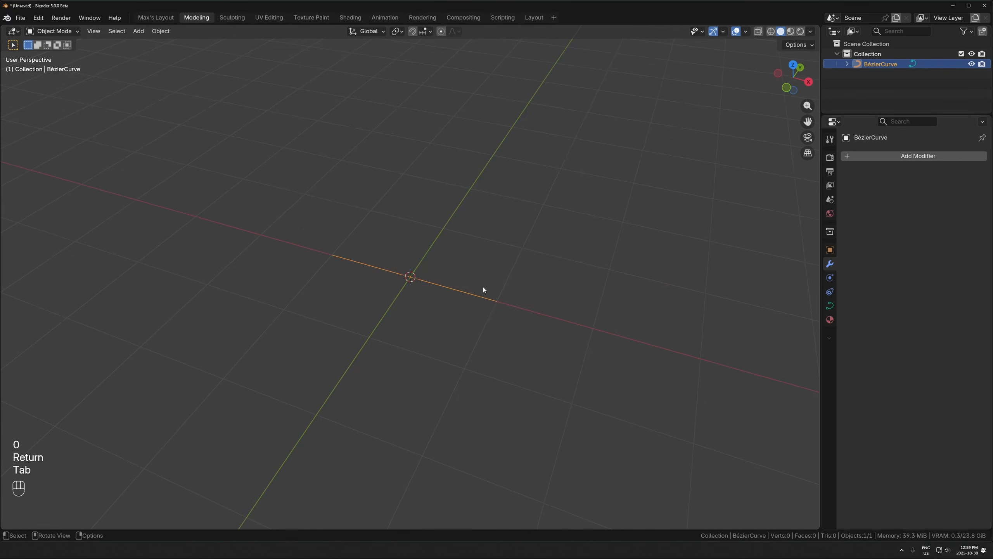
pyautogui.moveTo(483, 288); pyautogui.dragTo(439, 323, button='middle')
pyautogui.press('g')
pyautogui.press('Escape')
# - In front view, move the curve's left end point upward and outward and rotate its handle so the line starts to sag
pyautogui.moveTo(483, 283); pyautogui.dragTo(467, 330, button='middle')
pyautogui.press('Tab')
pyautogui.press('KP_1')
pyautogui.click(338, 307)
pyautogui.press('g')
pyautogui.click(337, 232)
pyautogui.press('r')
pyautogui.click(389, 274)
# - Raise the curve's right end point near the height of the left one and tilt its handle upward to form a hanging curve
pyautogui.click(481, 317)
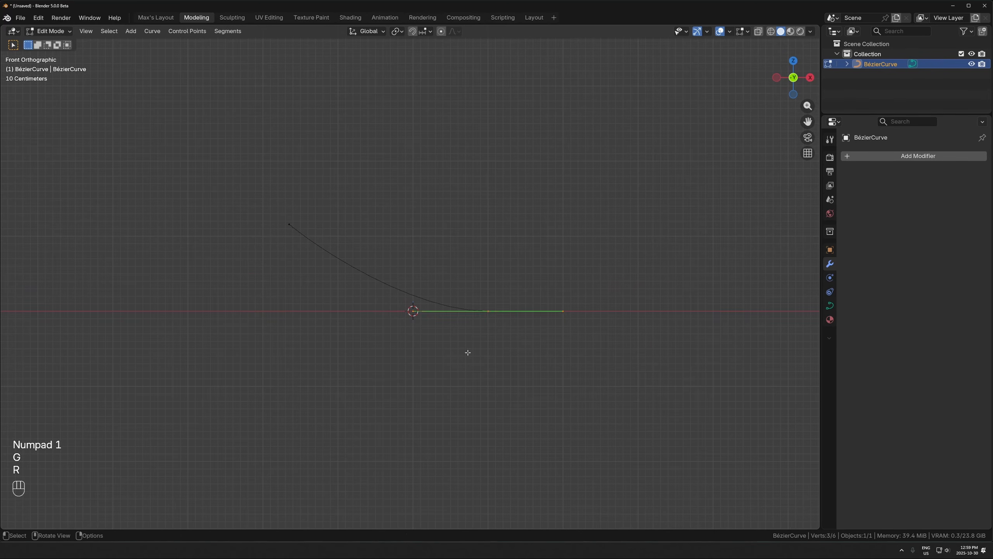
pyautogui.press('g')
pyautogui.click(528, 274)
pyautogui.press('r')
pyautogui.click(570, 250)
pyautogui.press('g')
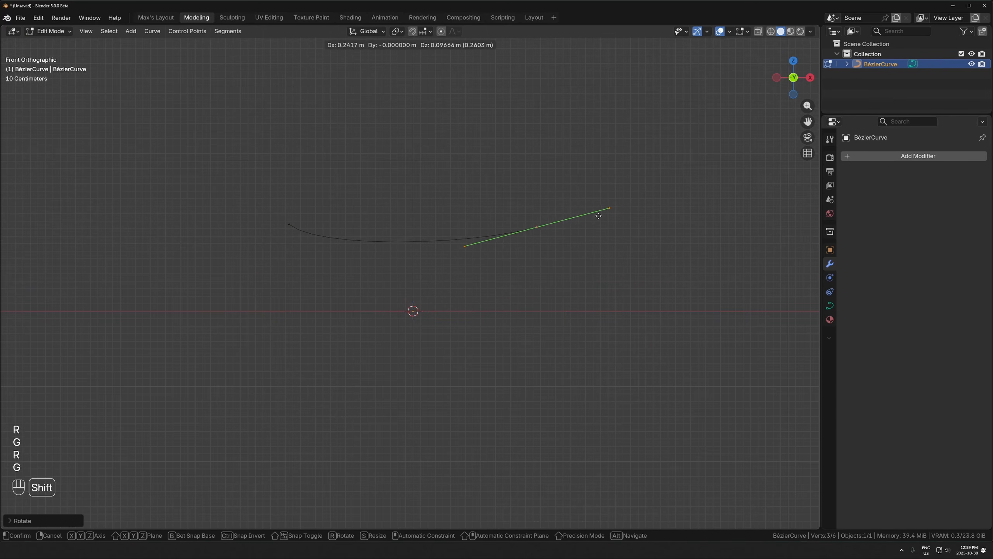
pyautogui.click(598, 215)
pyautogui.press('g')
pyautogui.click(600, 219)
pyautogui.press('Tab')
pyautogui.click(579, 279)
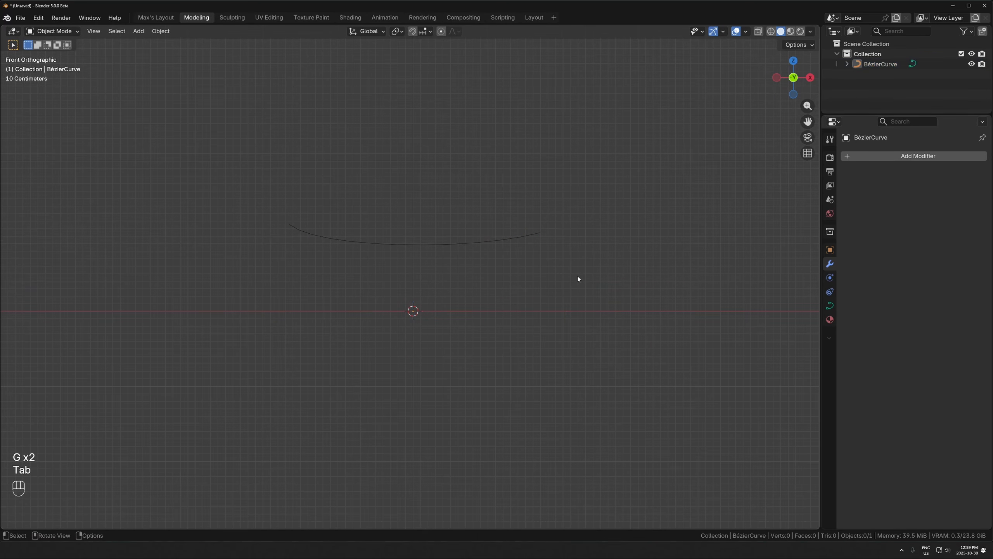
# - Give the hanging curve thickness with a round bevel depth of 0.008 m
pyautogui.click(479, 245)
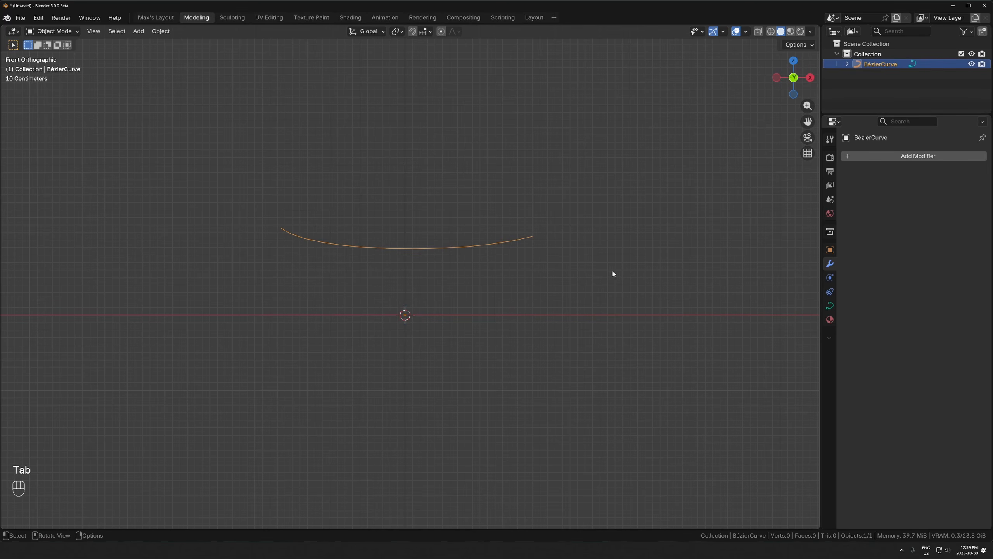
pyautogui.click(830, 306)
pyautogui.click(861, 321)
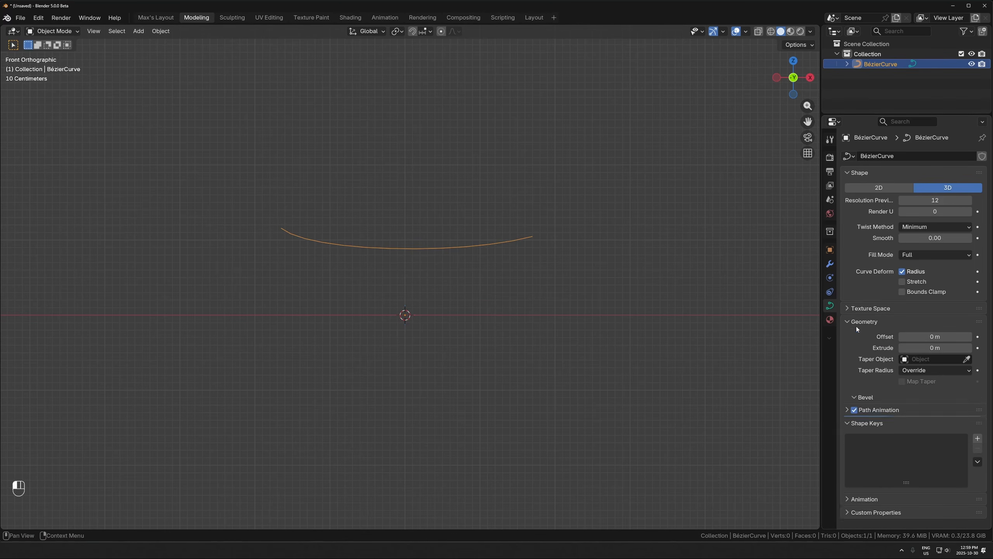
pyautogui.scroll(-2, 851, 382)
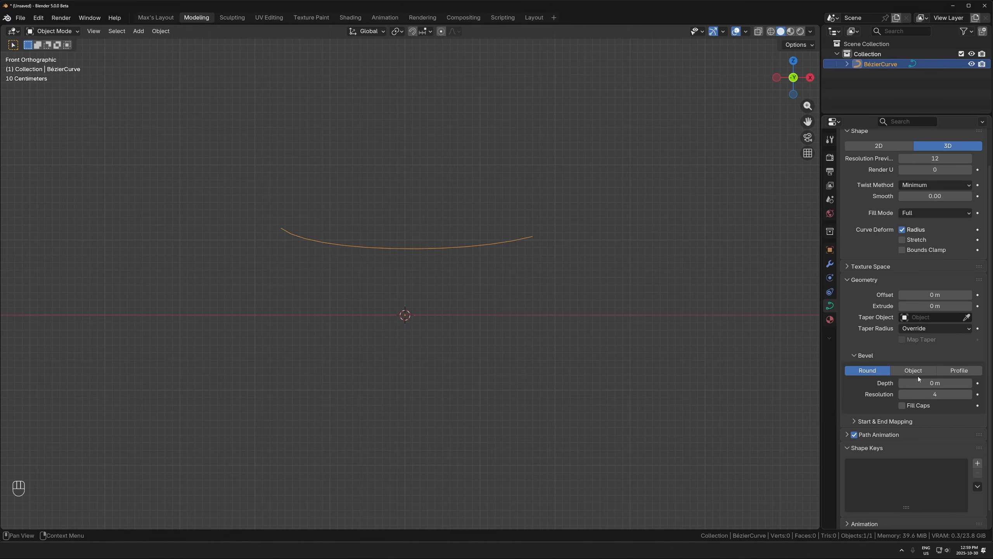
pyautogui.keyDown('shift'); pyautogui.moveTo(918, 377); pyautogui.dragTo(935, 382); pyautogui.keyUp('shift')
pyautogui.moveTo(441, 259); pyautogui.dragTo(391, 295, button='middle')
pyautogui.press('KP_1')
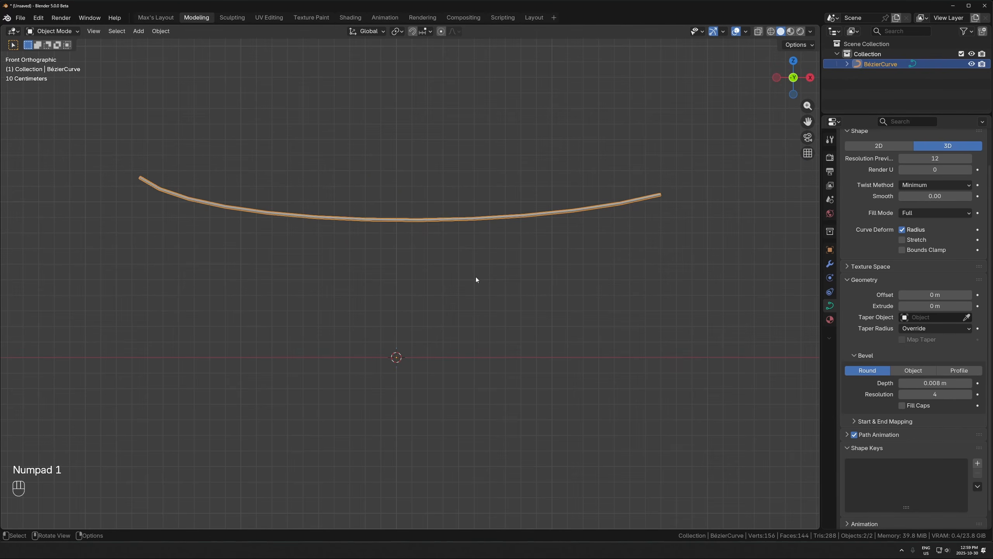
# - Thin the cable by trying a bevel depth of 0.002 m and settling on 0.005 m
pyautogui.keyDown('shift'); pyautogui.moveTo(938, 383); pyautogui.dragTo(930, 383); pyautogui.keyUp('shift')
pyautogui.click(630, 269)
pyautogui.moveTo(629, 269); pyautogui.dragTo(475, 255, button='middle')
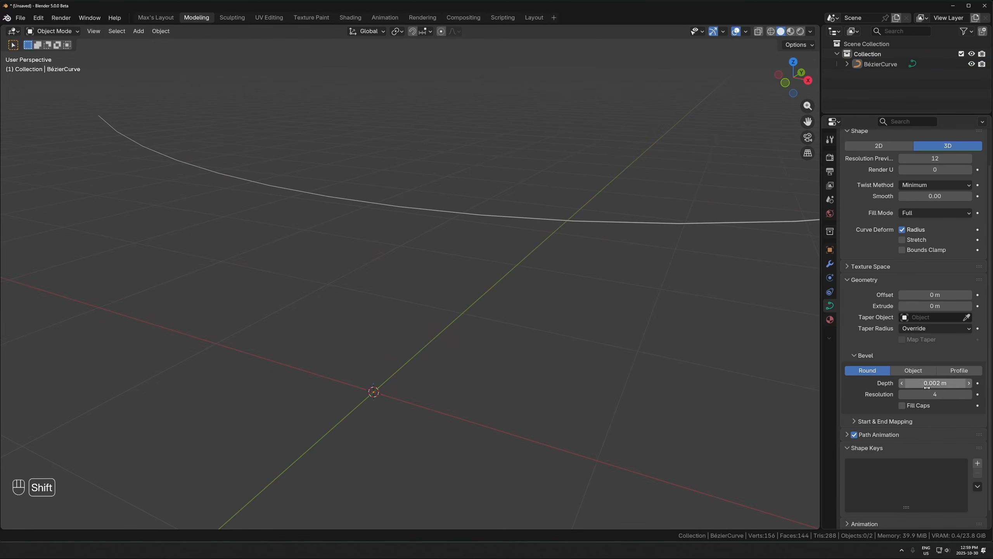
pyautogui.keyDown('shift'); pyautogui.moveTo(935, 382); pyautogui.dragTo(938, 382); pyautogui.keyUp('shift')
pyautogui.scroll(-3, 486, 248)
# - In front view, lower the cable's left end point slightly, then rotate and scale its handles for a smoother sag
pyautogui.click(486, 248)
pyautogui.press('KP_1')
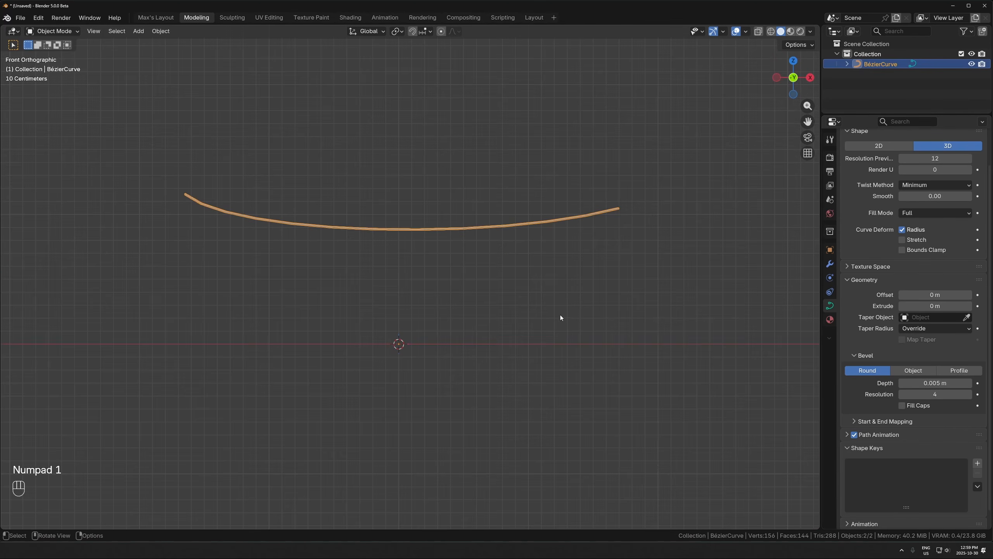
pyautogui.press('Tab')
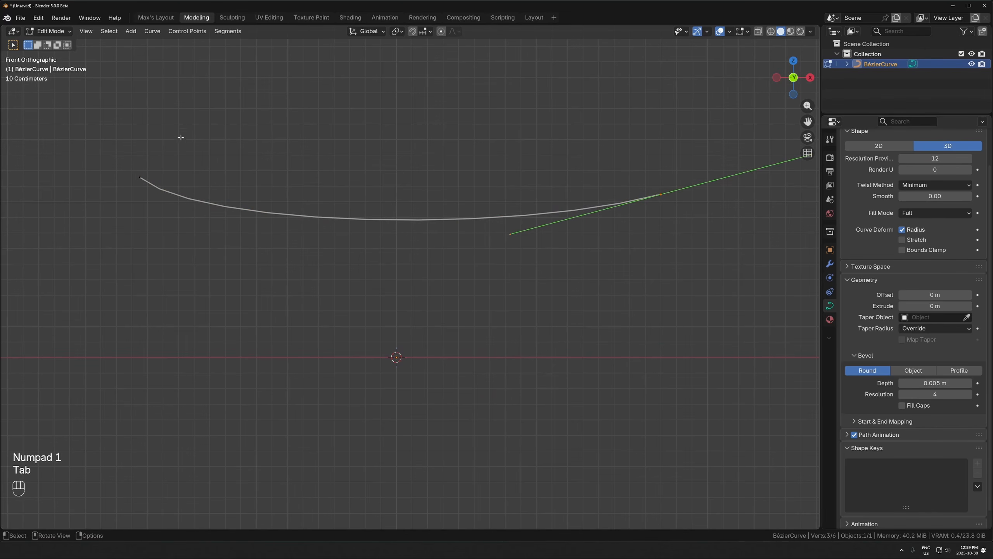
pyautogui.click(140, 178)
pyautogui.press('g')
pyautogui.click(204, 175)
pyautogui.press('r')
pyautogui.click(325, 137)
pyautogui.press('s')
pyautogui.click(382, 153)
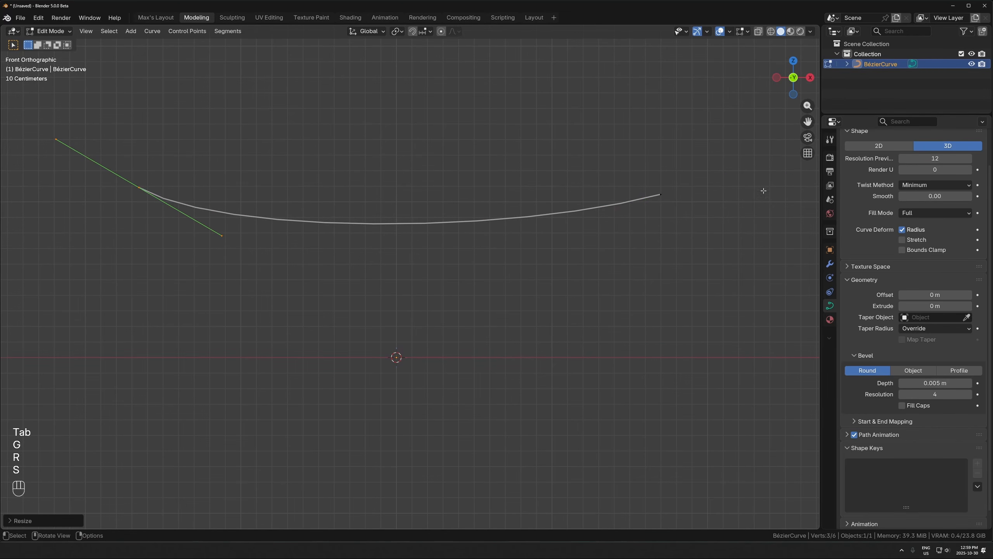
# - Rotate the cable's right end handle to a shallower angle and nudge that end point slightly into place
pyautogui.click(661, 194)
pyautogui.press('r')
pyautogui.click(619, 186)
pyautogui.press('g')
pyautogui.click(475, 220)
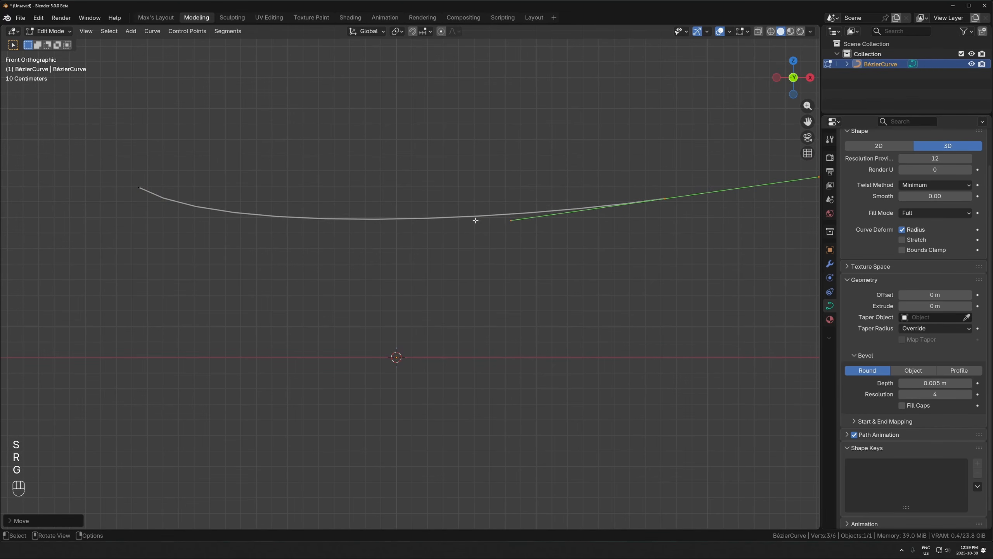
pyautogui.press('Tab')
# - Duplicate the cable, shift the copy about 0.01 m down along Z, and open the copy's control points for editing
pyautogui.hotkey('shift', 'd')
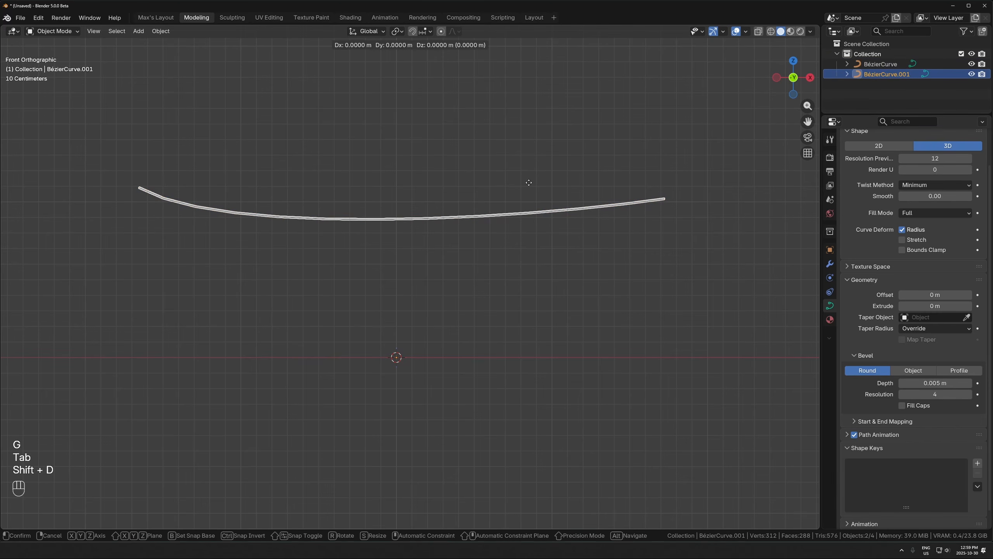
pyautogui.press('z')
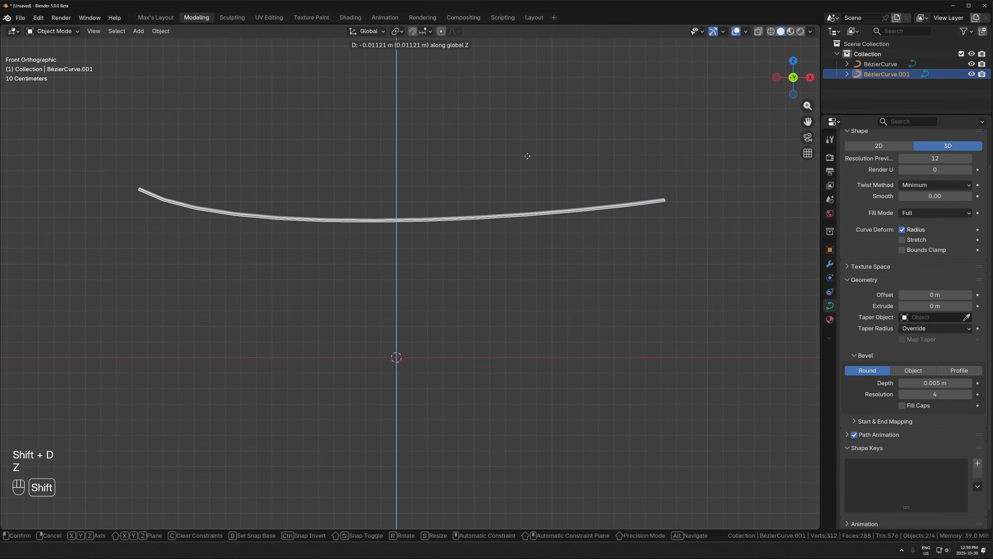
pyautogui.click(525, 158)
pyautogui.press('Tab')
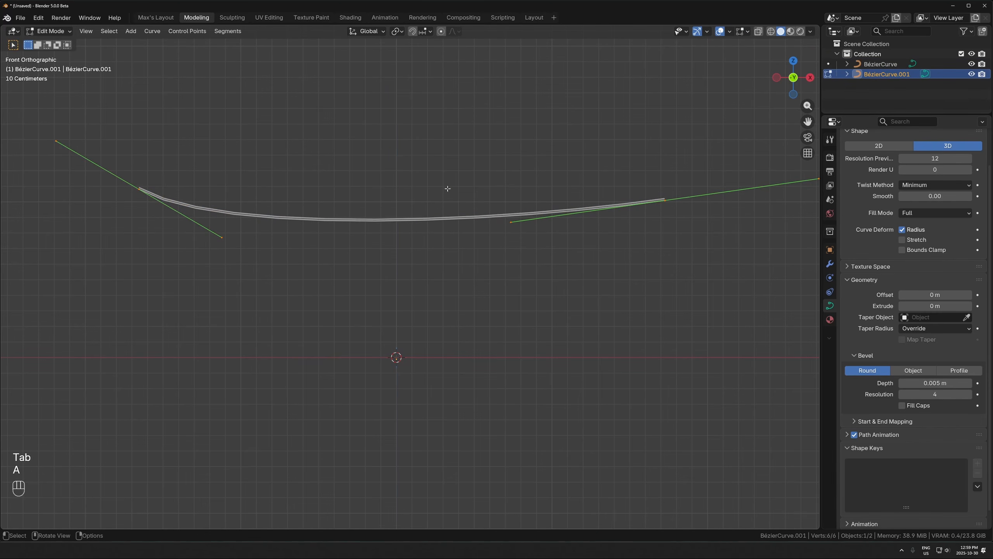
# - Subdivide the whole curve of the duplicated cable twice to add intermediate control points
pyautogui.press('Tab')
pyautogui.moveTo(374, 269); pyautogui.dragTo(477, 194, button='middle')
pyautogui.click(465, 213)
pyautogui.click(465, 217)
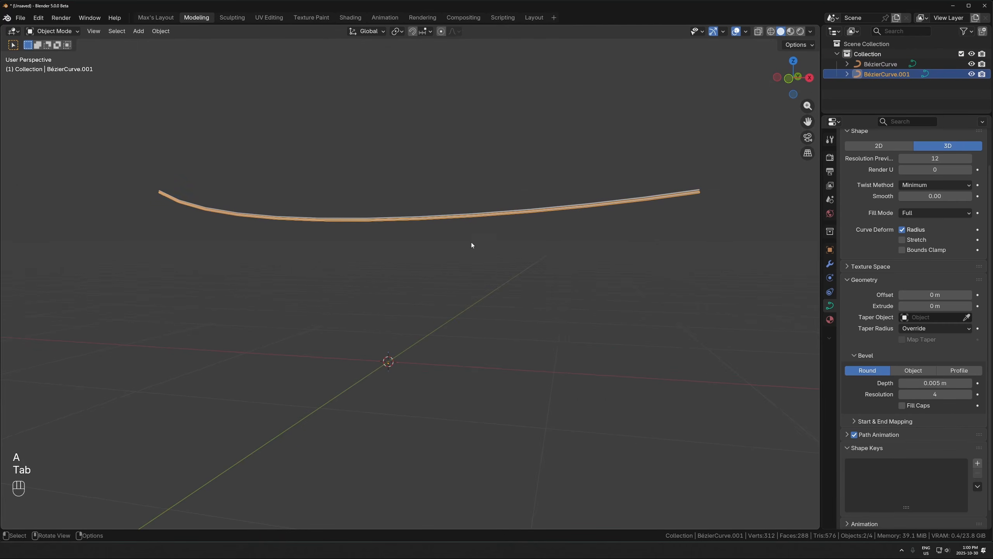
pyautogui.press('Tab')
pyautogui.rightClick(310, 211)
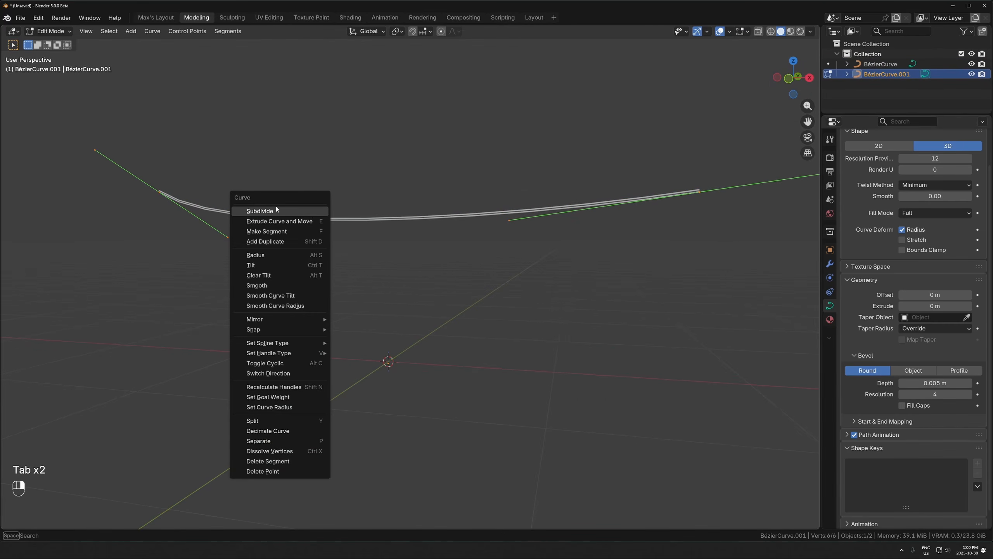
pyautogui.click(265, 212)
pyautogui.moveTo(398, 251); pyautogui.dragTo(417, 235, button='middle')
pyautogui.rightClick(427, 225)
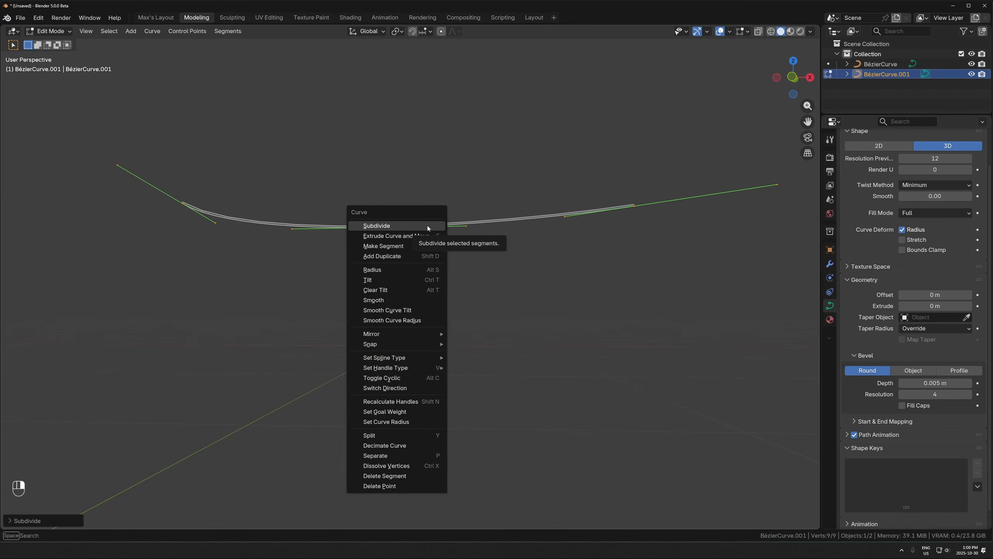
pyautogui.click(428, 227)
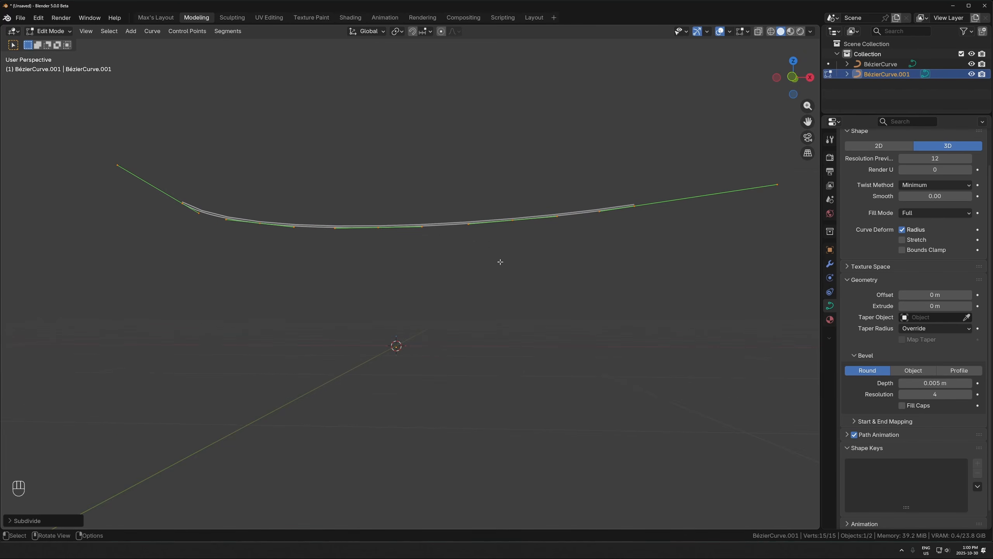
# - Lower the copy's two intermediate points on either side of the middle along Z, forming two separate sags
pyautogui.moveTo(280, 198); pyautogui.dragTo(246, 235)
pyautogui.keyDown('shift'); pyautogui.moveTo(513, 196); pyautogui.dragTo(496, 230); pyautogui.keyUp('shift')
pyautogui.moveTo(537, 206); pyautogui.dragTo(533, 221, button='middle')
pyautogui.moveTo(645, 197); pyautogui.dragTo(666, 226)
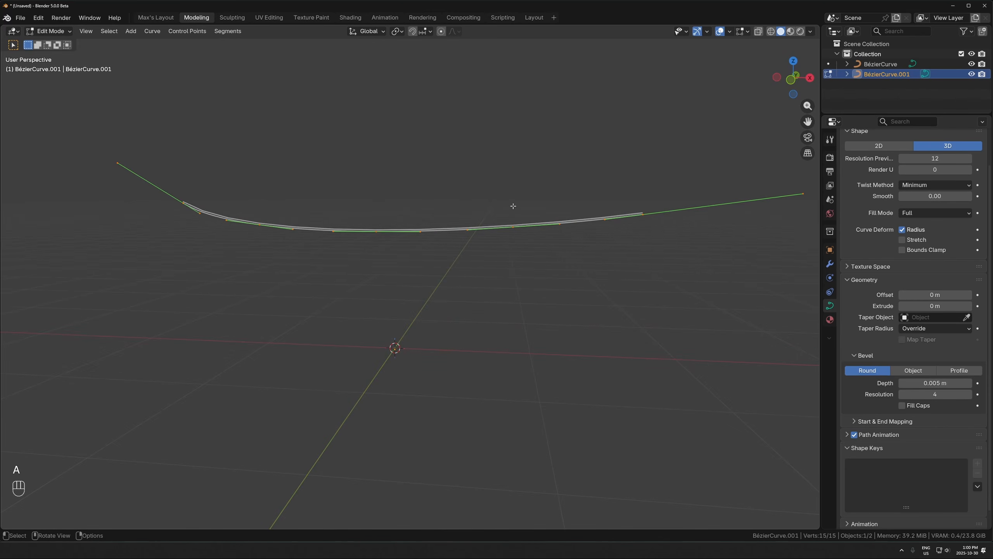
pyautogui.moveTo(479, 251); pyautogui.dragTo(470, 156, button='middle')
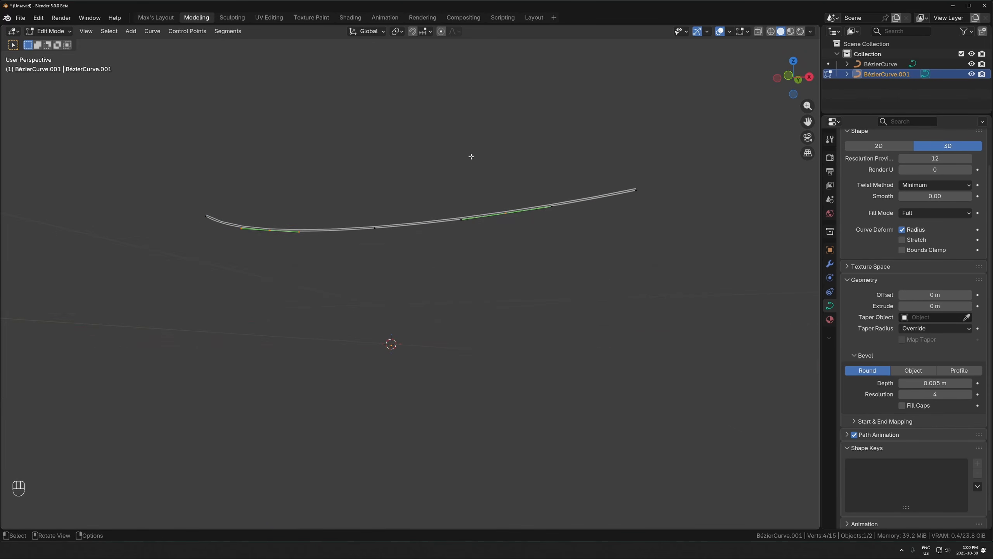
pyautogui.press('g')
pyautogui.press('z')
pyautogui.click(467, 170)
pyautogui.moveTo(495, 255); pyautogui.dragTo(485, 297, button='middle')
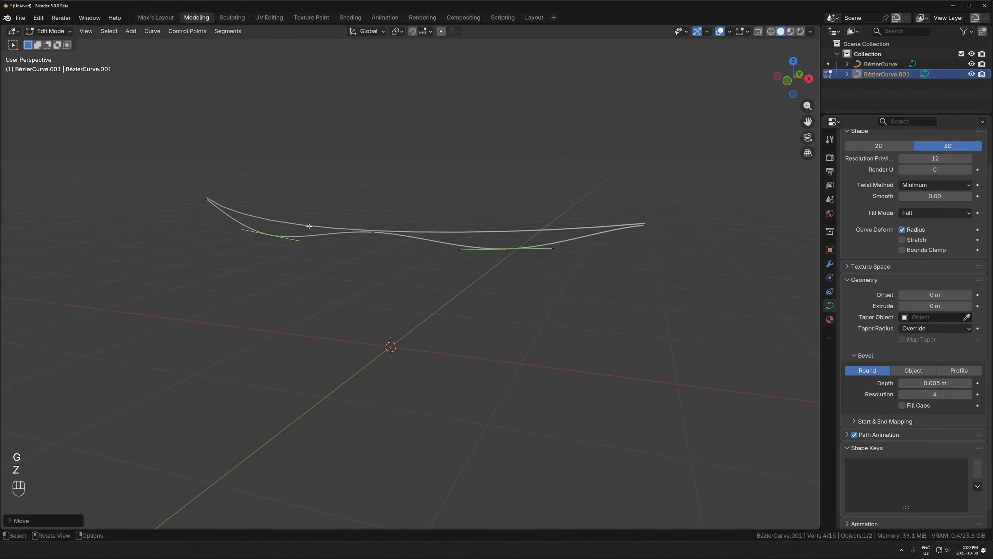
pyautogui.press('g')
pyautogui.press('z')
pyautogui.press('Escape')
pyautogui.scroll(3, 363, 231)
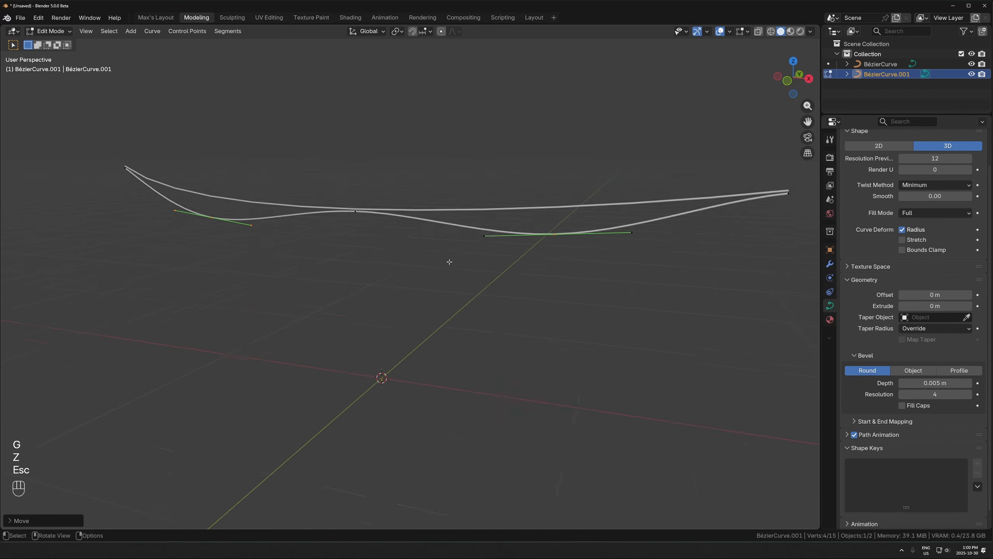
# - Scale down the handles of the copy's middle point for a tighter bend
pyautogui.click(375, 231)
pyautogui.press('s')
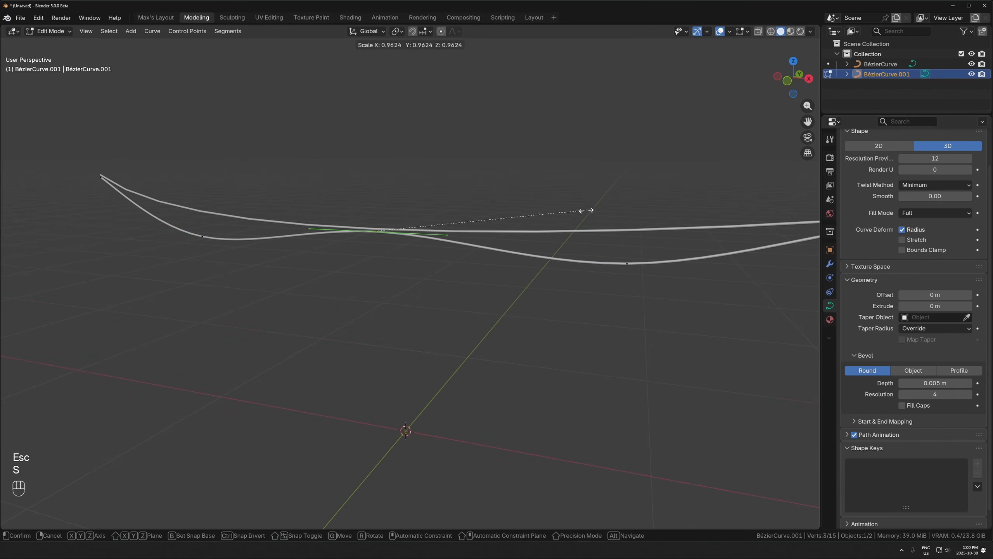
pyautogui.click(461, 225)
pyautogui.press('s')
pyautogui.click(507, 215)
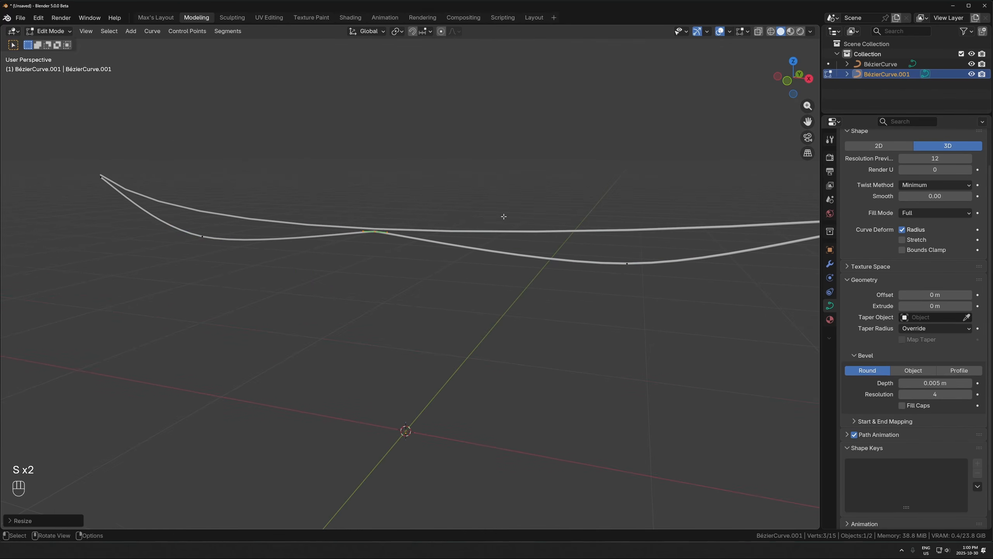
# - Raise the copy's middle point along Z until it rests over the original cable
pyautogui.press('KP_Decimal')
pyautogui.moveTo(398, 276); pyautogui.dragTo(399, 227, button='middle')
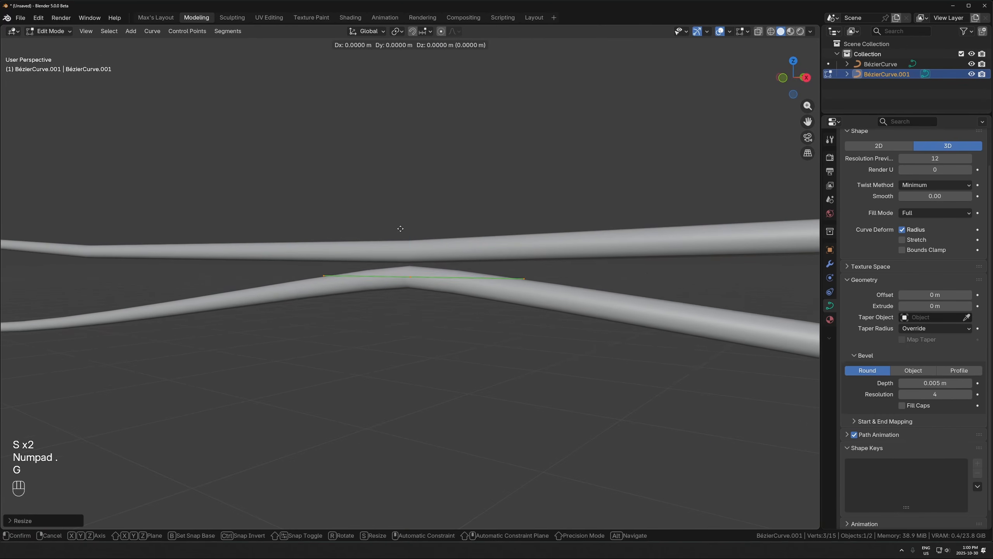
pyautogui.press('g')
pyautogui.press('z')
pyautogui.click(411, 166)
pyautogui.moveTo(598, 301); pyautogui.dragTo(534, 232, button='middle')
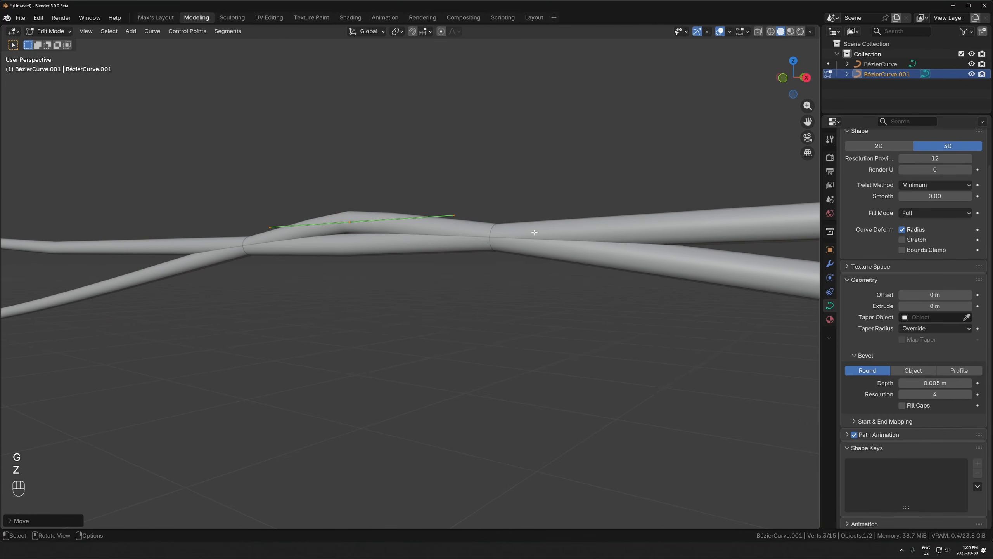
# - Rotate the middle point's handles around Z and rescale them so the strand wraps the original cable, then finish editing the curve
pyautogui.moveTo(475, 178); pyautogui.dragTo(485, 238, button='middle')
pyautogui.press('r')
pyautogui.press('z')
pyautogui.click(492, 254)
pyautogui.press('s')
pyautogui.click(490, 241)
pyautogui.press('r')
pyautogui.press('z')
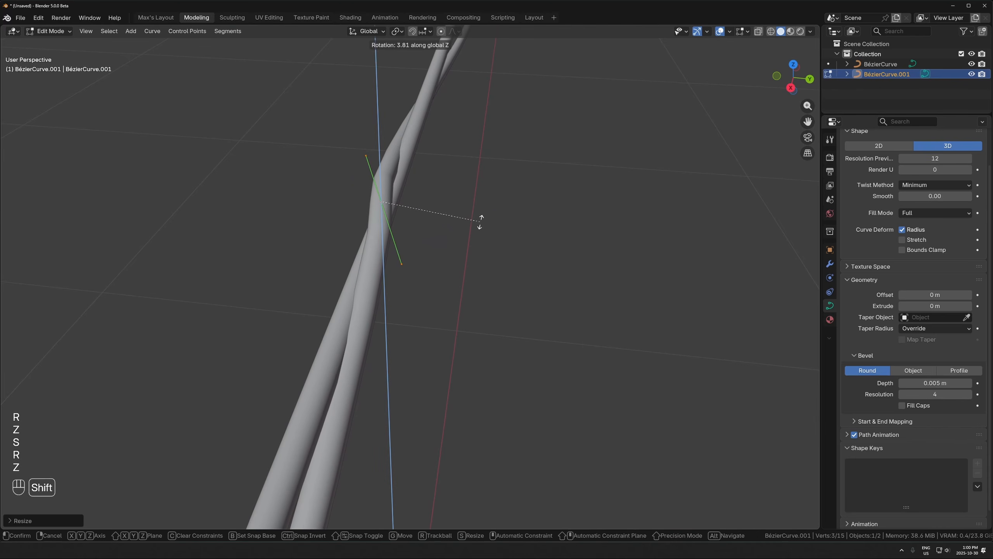
pyautogui.click(481, 222)
pyautogui.moveTo(394, 297); pyautogui.dragTo(500, 244, button='middle')
pyautogui.scroll(-8, 425, 287)
pyautogui.press('Tab')
# - Thin the wrapped lower strand by setting its bevel depth to 0.003 m
pyautogui.click(426, 291)
pyautogui.moveTo(419, 339); pyautogui.dragTo(390, 307, button='middle')
pyautogui.click(389, 307)
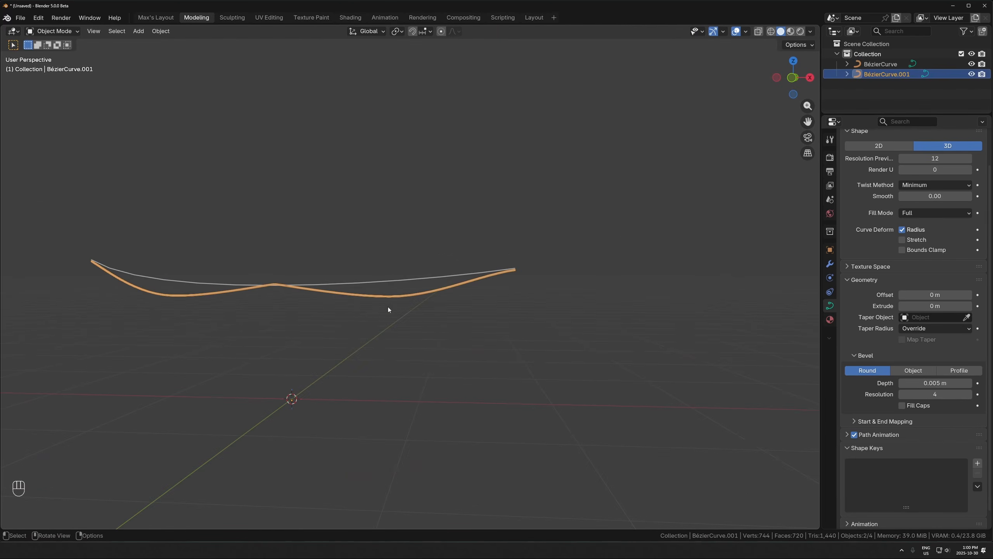
pyautogui.press('KP_1')
pyautogui.scroll(4, 394, 319)
pyautogui.keyDown('shift'); pyautogui.scroll(-1, 399, 329); pyautogui.keyUp('shift')
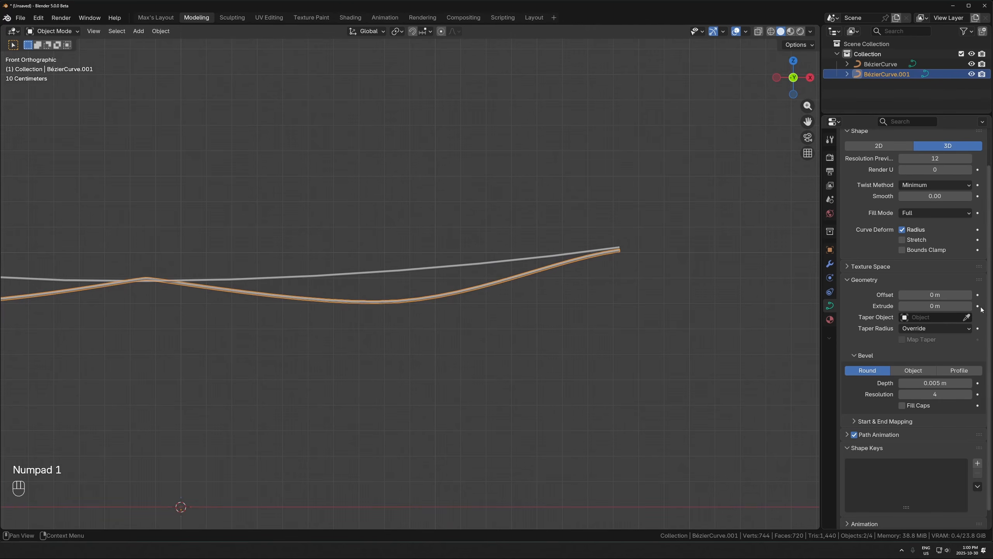
pyautogui.keyDown('alt'); pyautogui.keyDown('shift'); pyautogui.moveTo(942, 385); pyautogui.dragTo(922, 385); pyautogui.keyUp('shift'); pyautogui.keyUp('alt')
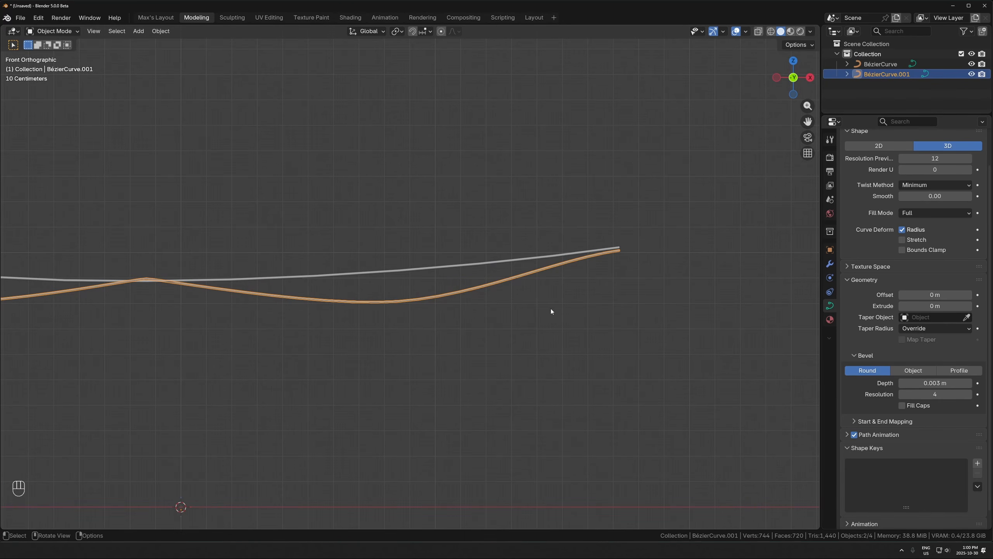
# - Duplicate the thin strand in front view and shift the copy slightly along Z
pyautogui.keyDown('shift'); pyautogui.moveTo(332, 291); pyautogui.dragTo(449, 282, button='middle'); pyautogui.keyUp('shift')
pyautogui.scroll(2, 450, 282)
pyautogui.hotkey('shift', 'd')
pyautogui.press('z')
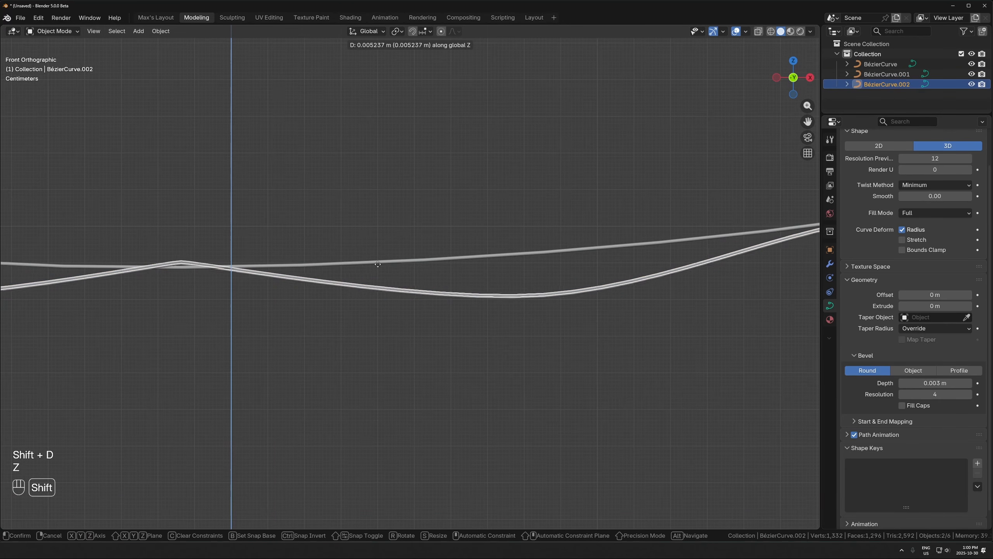
pyautogui.click(553, 283)
# - Subdivide the whole curve of the new thin strand once
pyautogui.scroll(-2, 484, 264)
pyautogui.press('Tab')
pyautogui.press('a')
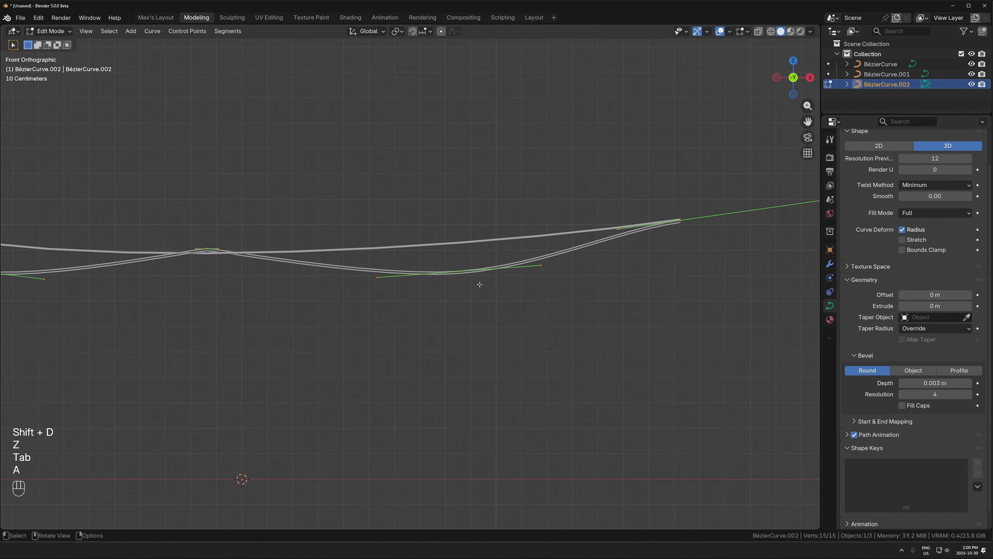
pyautogui.scroll(1, 426, 291)
pyautogui.scroll(-3, 443, 249)
pyautogui.rightClick(448, 265)
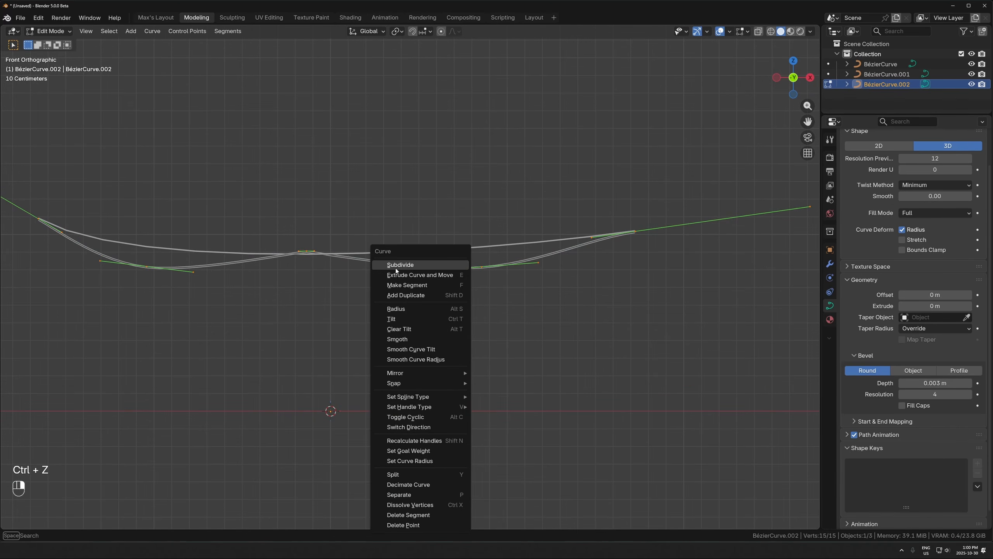
pyautogui.click(394, 266)
pyautogui.keyDown('shift'); pyautogui.moveTo(284, 288); pyautogui.dragTo(379, 306, button='middle'); pyautogui.keyUp('shift')
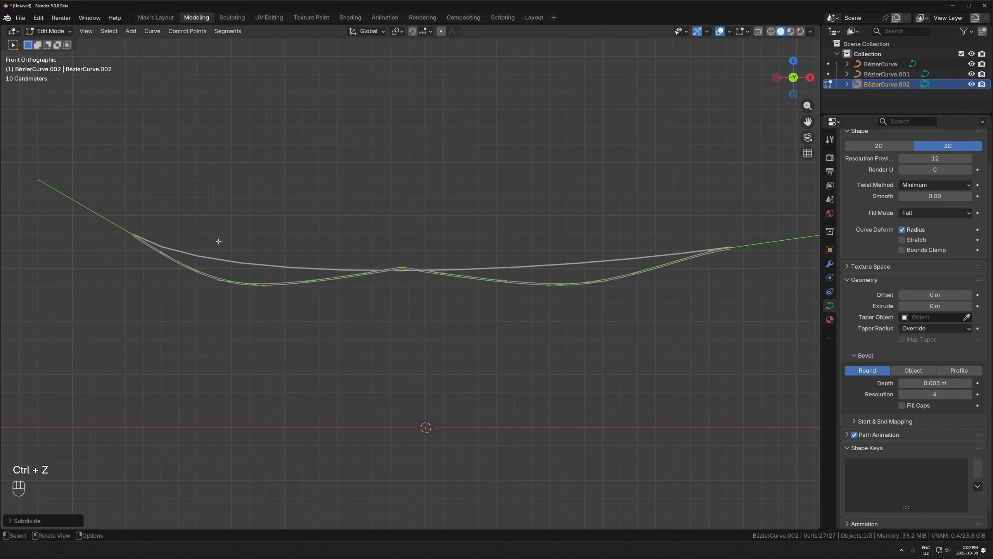
# - Lower the new strand's four points between the crossings by about 0.07 m along Z for deeper sags
pyautogui.click(179, 262)
pyautogui.keyDown('shift'); pyautogui.moveTo(448, 255); pyautogui.dragTo(485, 287); pyautogui.keyUp('shift')
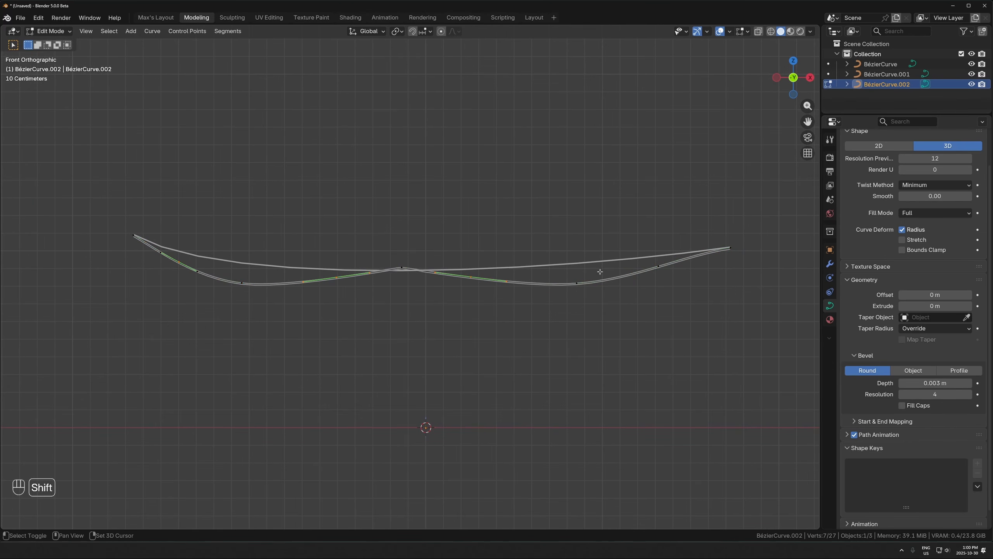
pyautogui.keyDown('shift'); pyautogui.moveTo(621, 251); pyautogui.dragTo(672, 280); pyautogui.keyUp('shift')
pyautogui.press('g')
pyautogui.press('z')
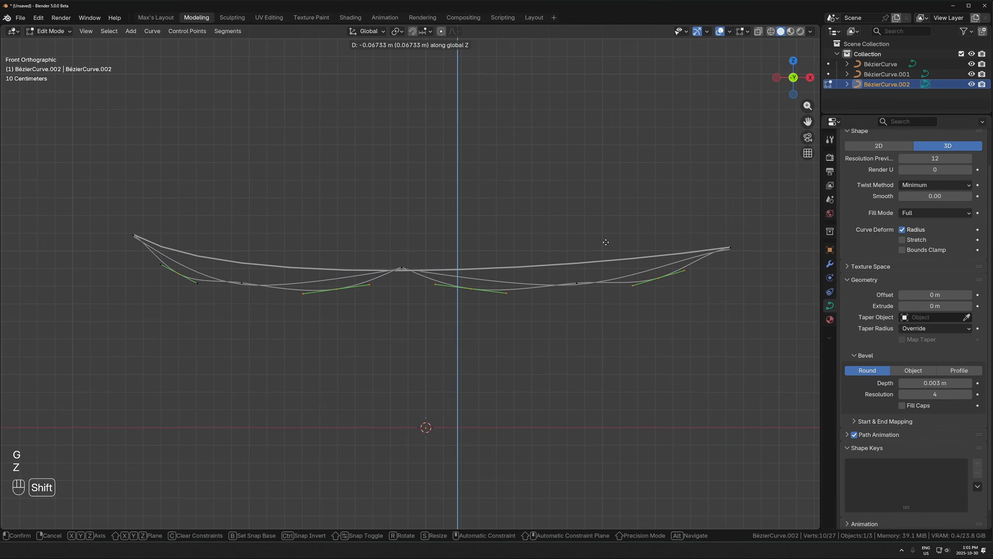
pyautogui.keyDown('shift'); pyautogui.click(605, 245); pyautogui.keyUp('shift')
# - Scale down the handles of the new strand's left crossing point and rotate them around Z to wrap the neighbouring strand
pyautogui.keyDown('shift'); pyautogui.moveTo(451, 361); pyautogui.dragTo(405, 347, button='middle'); pyautogui.keyUp('shift')
pyautogui.scroll(1, 405, 348)
pyautogui.scroll(3, 217, 303)
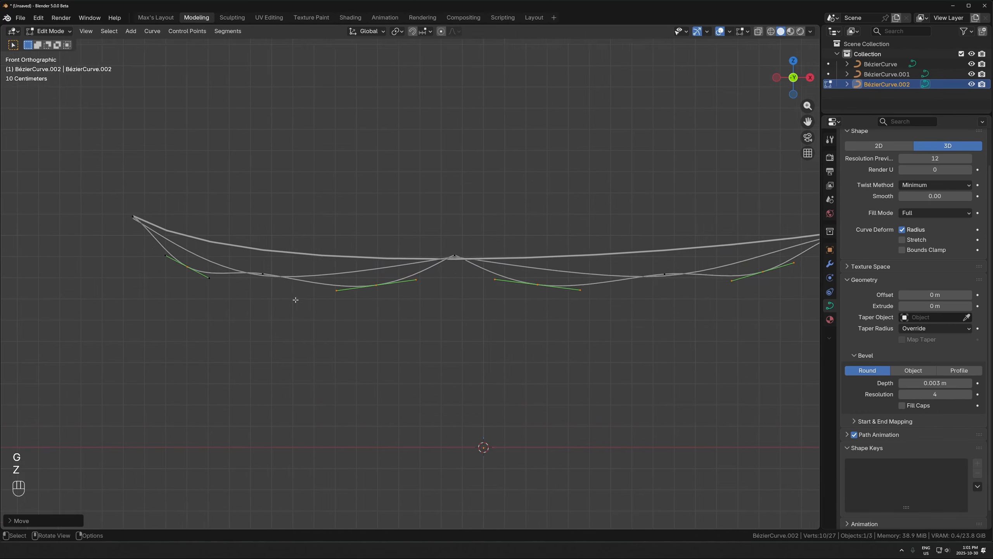
pyautogui.click(212, 275)
pyautogui.press('KP_Decimal')
pyautogui.moveTo(328, 277); pyautogui.dragTo(479, 285, button='middle')
pyautogui.press('s')
pyautogui.click(514, 288)
pyautogui.press('r')
pyautogui.press('z')
pyautogui.click(473, 255)
pyautogui.press('s')
pyautogui.click(485, 289)
pyautogui.press('s')
pyautogui.click(500, 320)
# - Lower the new strand's left crossing point about 0.003 m along Z
pyautogui.moveTo(500, 320); pyautogui.dragTo(567, 329, button='middle')
pyautogui.scroll(-6, 566, 329)
pyautogui.keyDown('shift'); pyautogui.moveTo(567, 329); pyautogui.dragTo(235, 276, button='middle'); pyautogui.keyUp('shift')
pyautogui.press('g')
pyautogui.press('z')
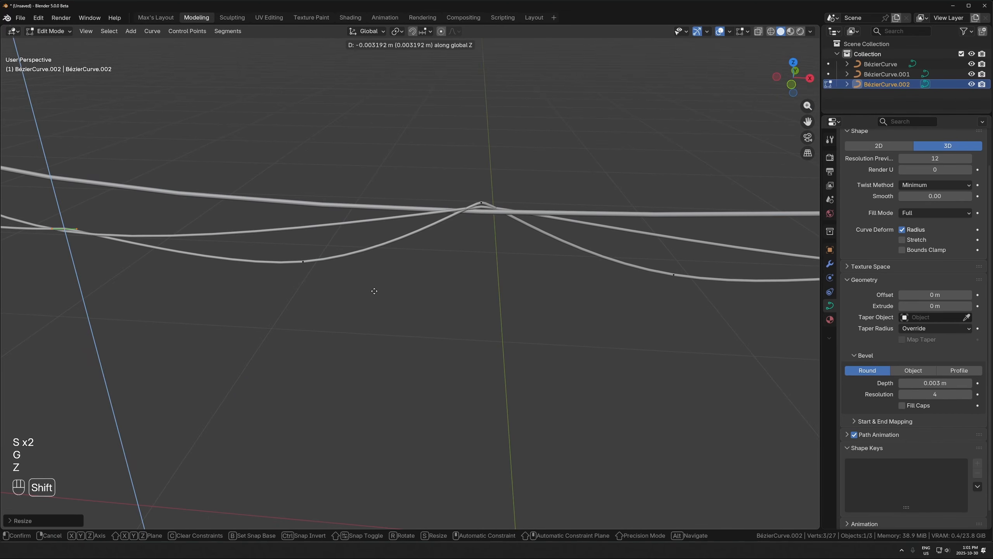
pyautogui.keyDown('shift'); pyautogui.click(372, 290); pyautogui.keyUp('shift')
# - Shrink the handles of the new strand's right crossing point and adjust its height along Z against the neighbouring strand
pyautogui.keyDown('shift'); pyautogui.moveTo(501, 291); pyautogui.dragTo(198, 273, button='middle'); pyautogui.keyUp('shift')
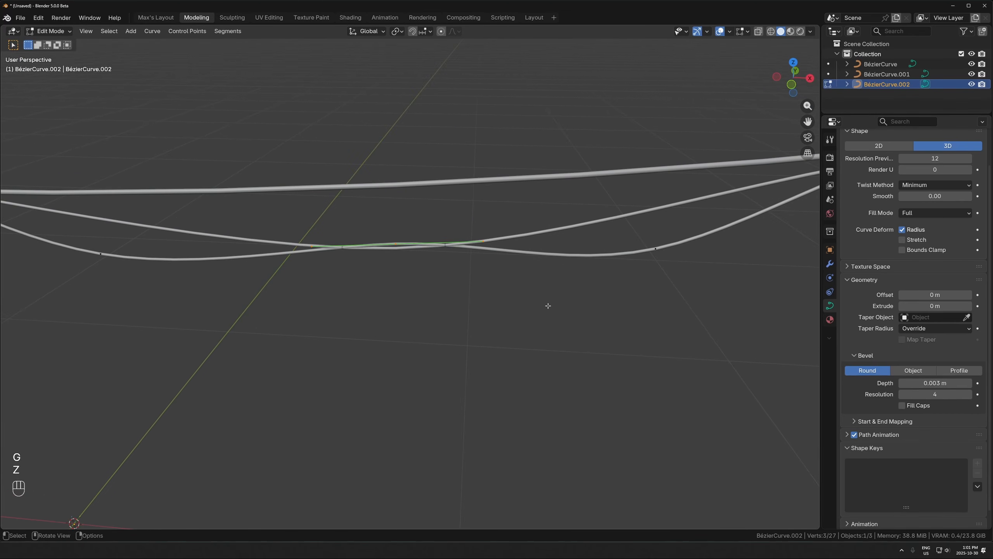
pyautogui.moveTo(547, 306); pyautogui.dragTo(481, 266, button='middle')
pyautogui.press('s')
pyautogui.press('Escape')
pyautogui.press('s')
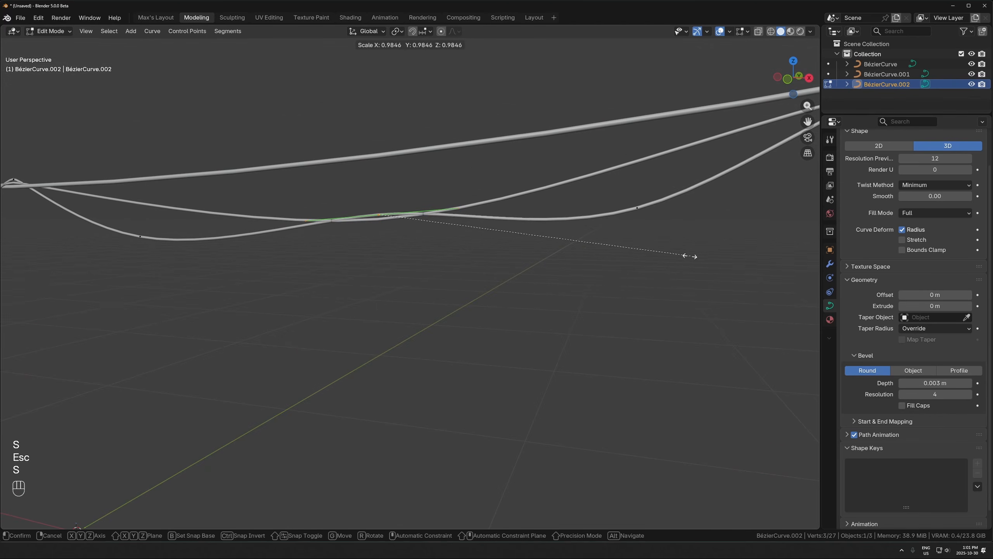
pyautogui.press('g')
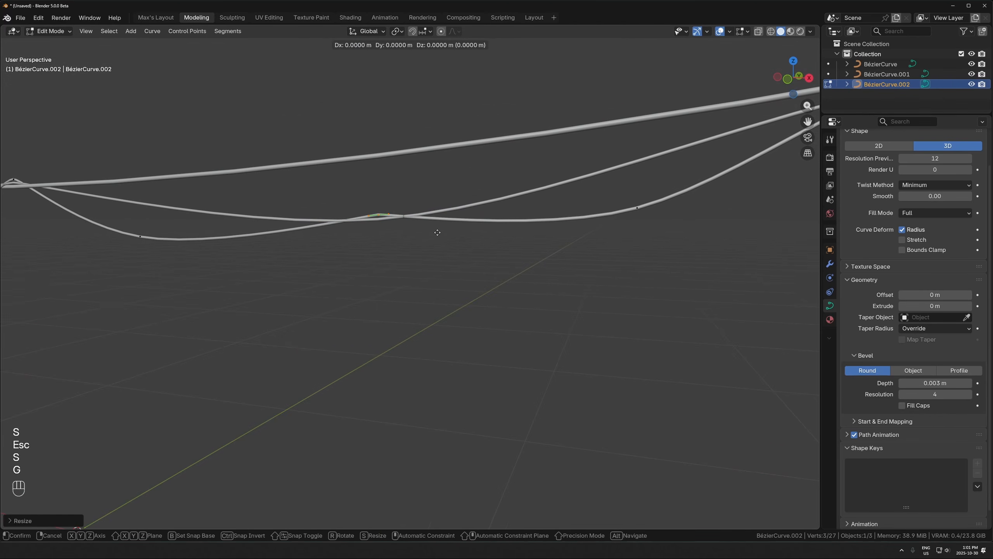
pyautogui.press('z')
pyautogui.keyDown('shift'); pyautogui.click(431, 246); pyautogui.keyUp('shift')
# - Rotate the right crossing point's handles around Z to wrap the neighbouring strand, and finish editing the curve
pyautogui.moveTo(412, 218); pyautogui.dragTo(359, 311, button='middle')
pyautogui.press('KP_Decimal')
pyautogui.press('r')
pyautogui.press('z')
pyautogui.click(429, 285)
pyautogui.scroll(-8, 430, 285)
pyautogui.press('Tab')
pyautogui.click(349, 328)
pyautogui.scroll(-4, 360, 311)
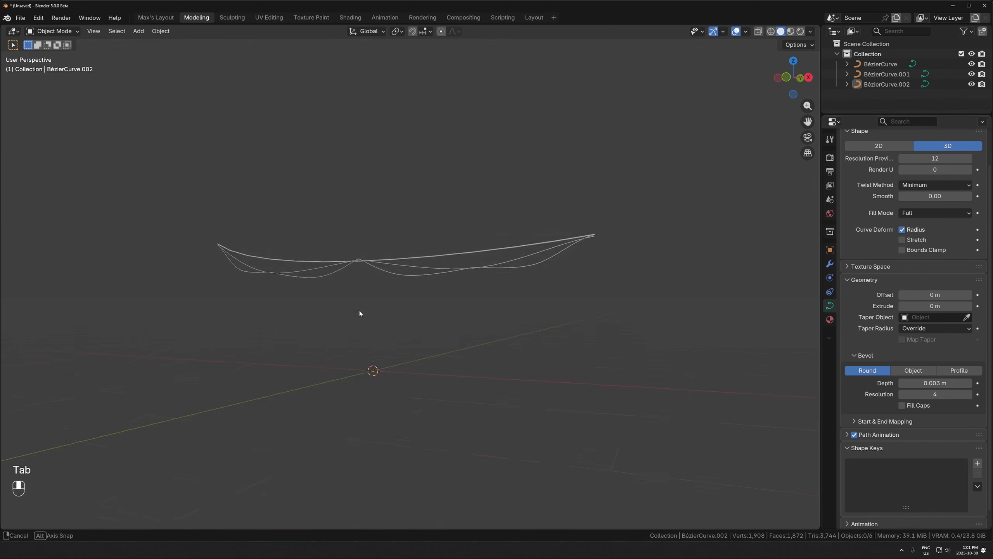
# - Reopen the lowest strand for editing, and rotate its middle point's handles around Z and rescale them where it crosses the thick cable
pyautogui.scroll(4, 336, 252)
pyautogui.click(337, 263)
pyautogui.press('KP_Decimal')
pyautogui.scroll(10, 347, 276)
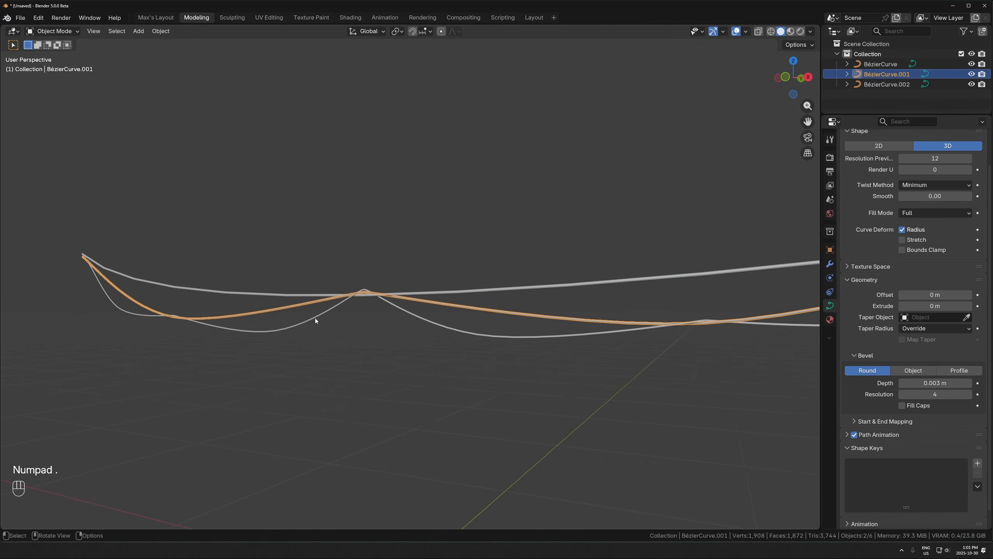
pyautogui.keyDown('shift'); pyautogui.moveTo(381, 348); pyautogui.dragTo(431, 347, button='middle'); pyautogui.keyUp('shift')
pyautogui.click(344, 306)
pyautogui.press('Tab')
pyautogui.moveTo(415, 304); pyautogui.dragTo(412, 260, button='middle')
pyautogui.press('r')
pyautogui.press('z')
pyautogui.click(374, 230)
pyautogui.press('r')
pyautogui.press('z')
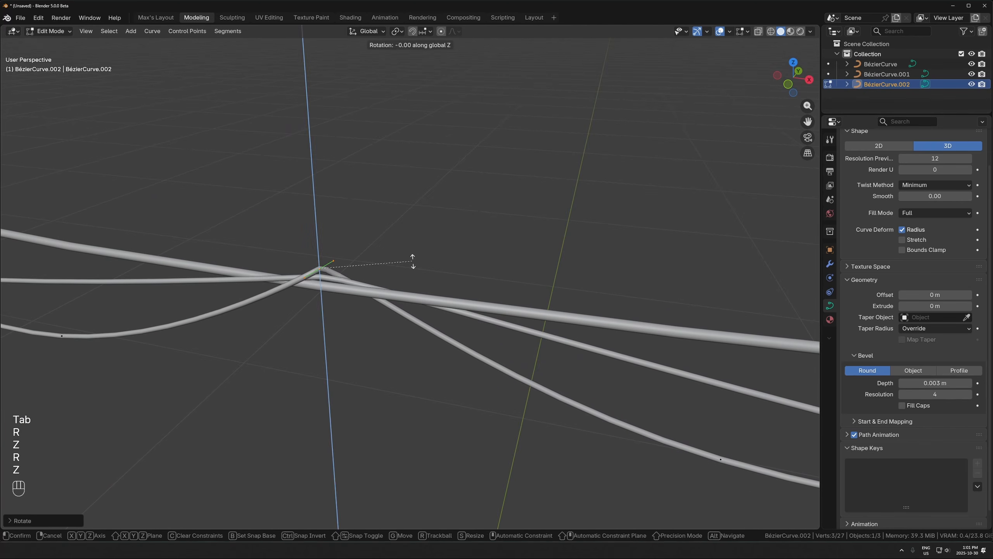
pyautogui.click(406, 261)
pyautogui.press('s')
pyautogui.keyDown('shift'); pyautogui.click(439, 252); pyautogui.keyUp('shift')
pyautogui.press('Tab')
# - Inspect the three hanging strands and their crossings from several angles
pyautogui.scroll(-7, 417, 320)
pyautogui.scroll(-2, 418, 320)
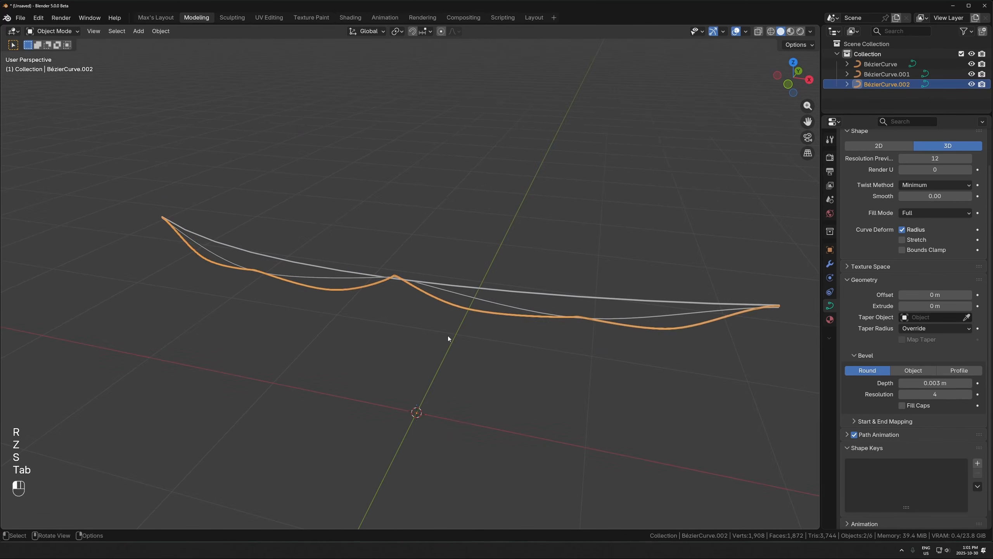
pyautogui.click(447, 336)
pyautogui.keyDown('shift'); pyautogui.moveTo(447, 336); pyautogui.dragTo(391, 291, button='middle'); pyautogui.keyUp('shift')
pyautogui.moveTo(462, 274); pyautogui.dragTo(403, 229, button='middle')
pyautogui.scroll(1, 352, 257)
pyautogui.click(353, 260)
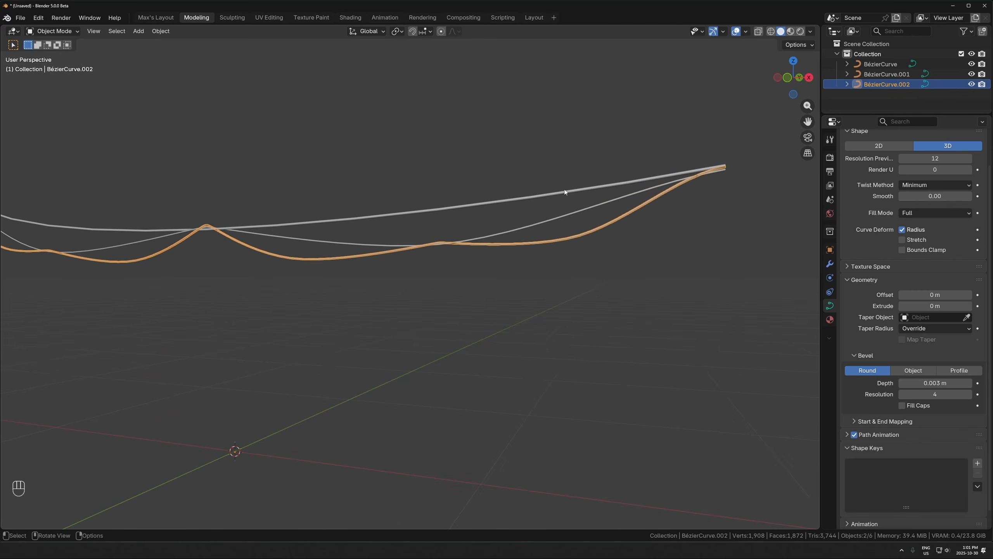
pyautogui.moveTo(564, 191); pyautogui.dragTo(209, 236, button='middle')
pyautogui.scroll(-2, 187, 241)
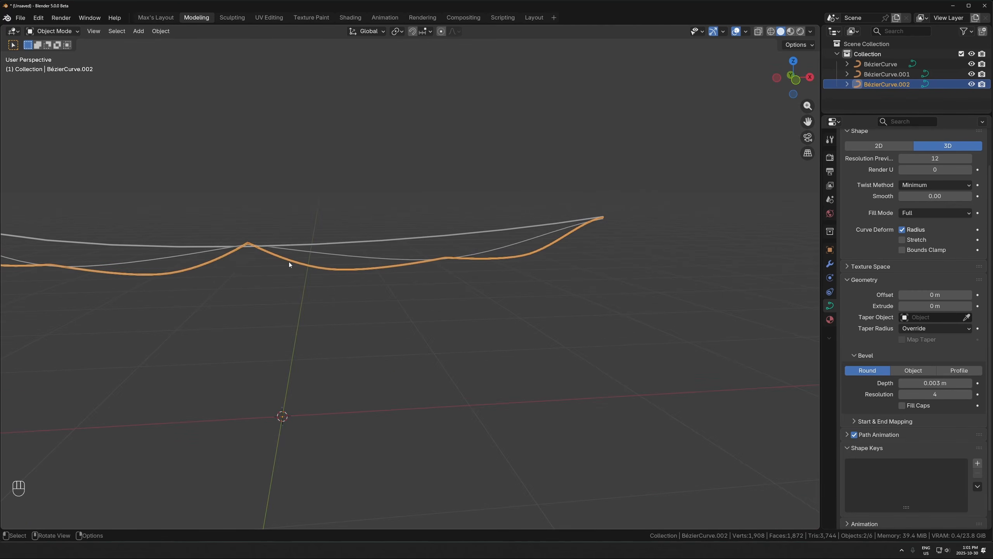
pyautogui.keyDown('shift'); pyautogui.click(283, 249); pyautogui.keyUp('shift')
pyautogui.press('Tab')
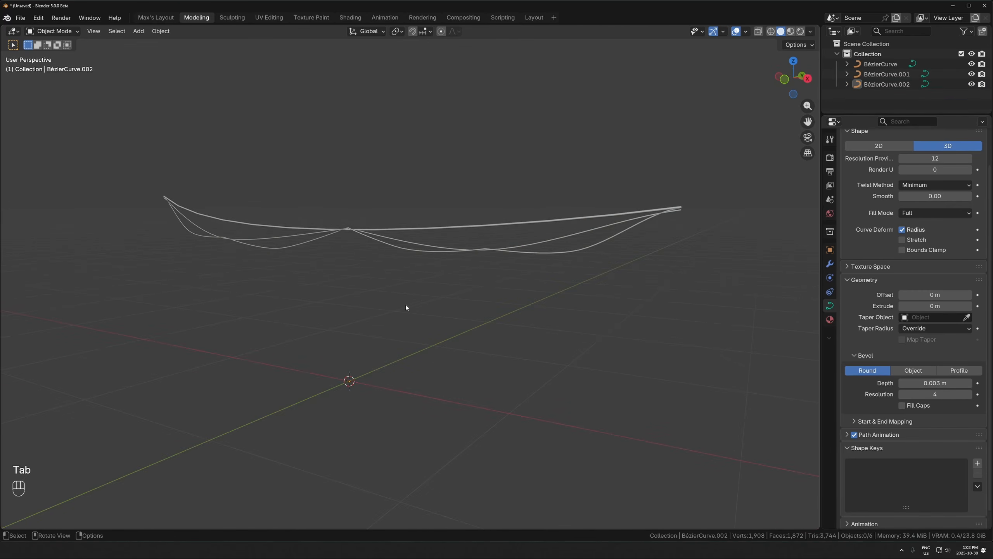
pyautogui.moveTo(406, 306); pyautogui.dragTo(428, 226, button='middle')
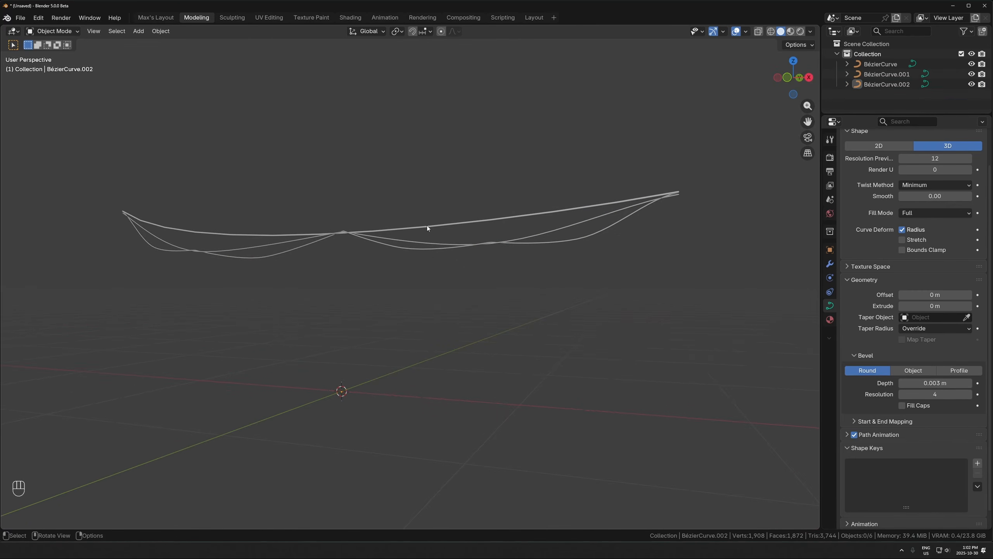
# - Duplicate all three cable curves and place the copies beside the originals along the X axis
pyautogui.scroll(3, 367, 195)
pyautogui.press('a')
pyautogui.moveTo(313, 288); pyautogui.dragTo(453, 332, button='middle')
pyautogui.scroll(-3, 431, 310)
pyautogui.moveTo(403, 287); pyautogui.dragTo(218, 264, button='middle')
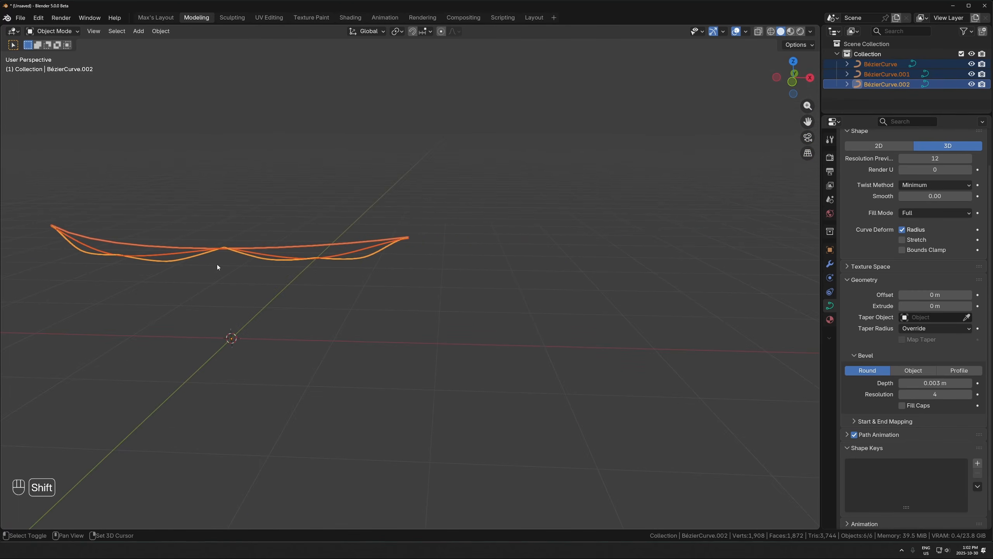
pyautogui.hotkey('shift', 'd')
pyautogui.press('x')
pyautogui.click(671, 261)
pyautogui.click(289, 259)
pyautogui.click(264, 261)
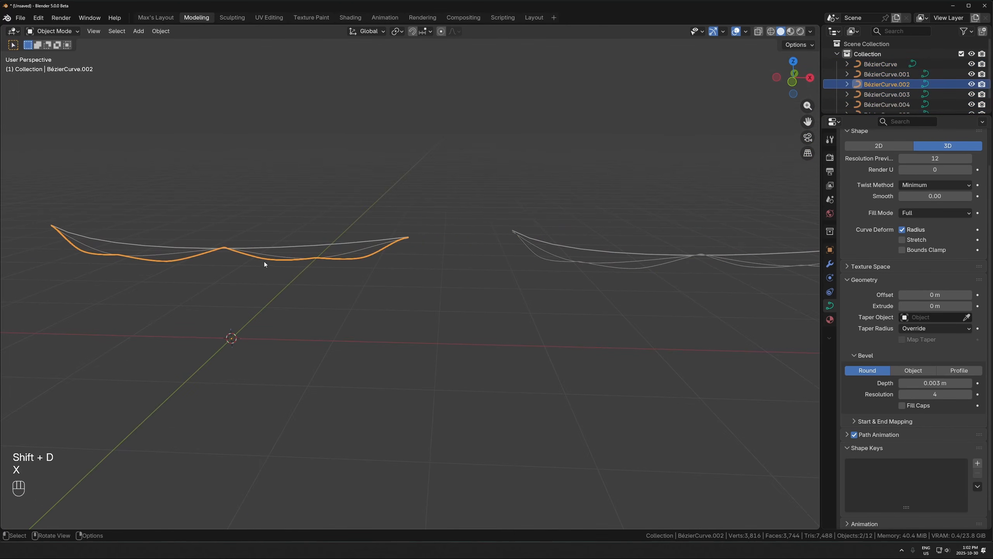
# - Select the three copied cables and convert them from curves to meshes
pyautogui.keyDown('shift'); pyautogui.moveTo(502, 296); pyautogui.dragTo(150, 323, button='middle'); pyautogui.keyUp('shift')
pyautogui.moveTo(372, 280); pyautogui.dragTo(341, 296)
pyautogui.keyDown('shift'); pyautogui.click(380, 279); pyautogui.keyUp('shift')
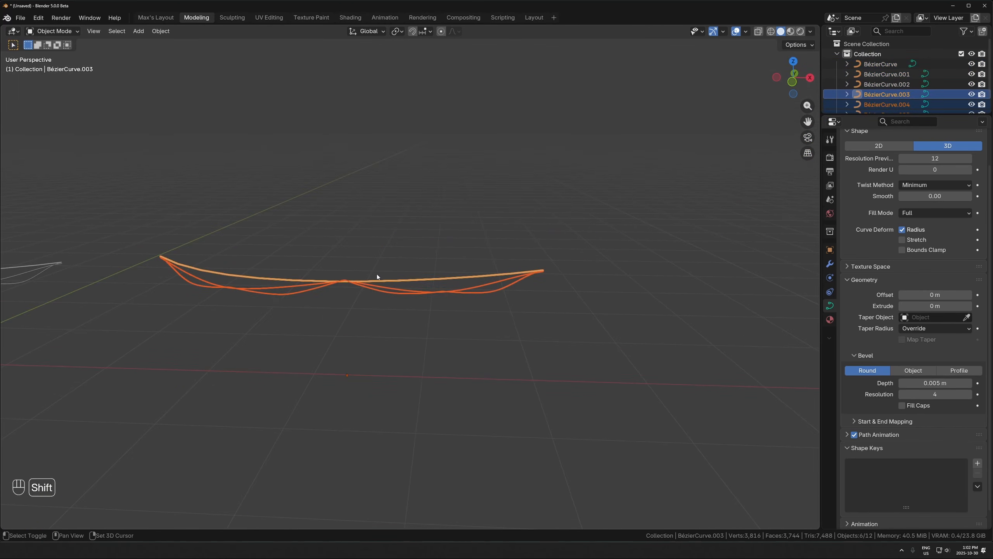
pyautogui.rightClick(298, 281)
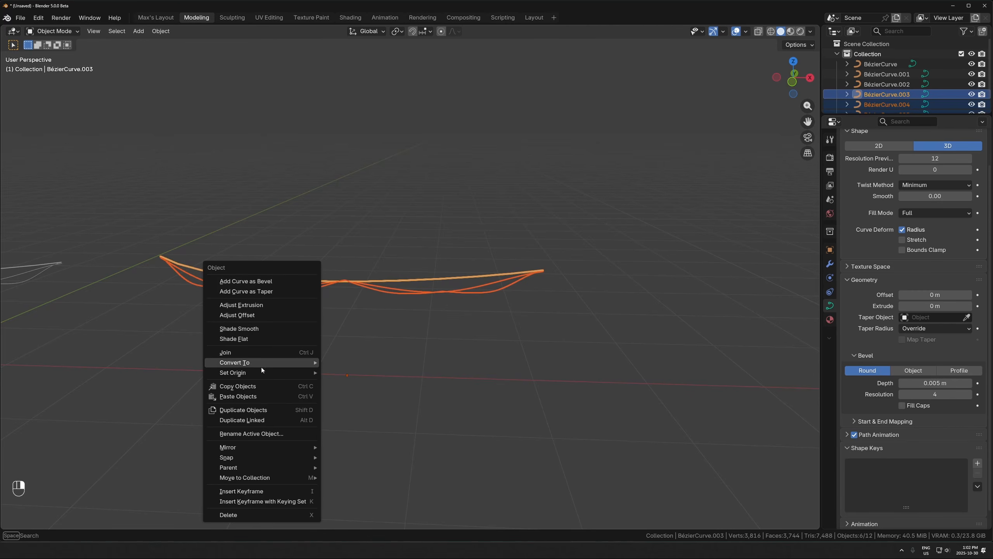
pyautogui.moveTo(259, 362)
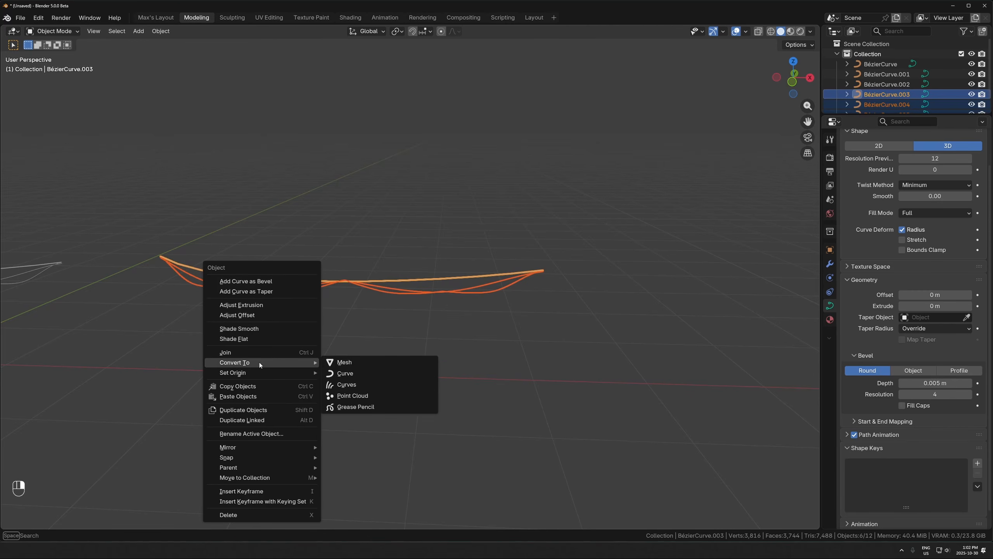
pyautogui.click(357, 363)
# - Check the converted cables' mesh in face select mode, and join them into one object
pyautogui.scroll(5, 409, 335)
pyautogui.press('Tab')
pyautogui.press('3')
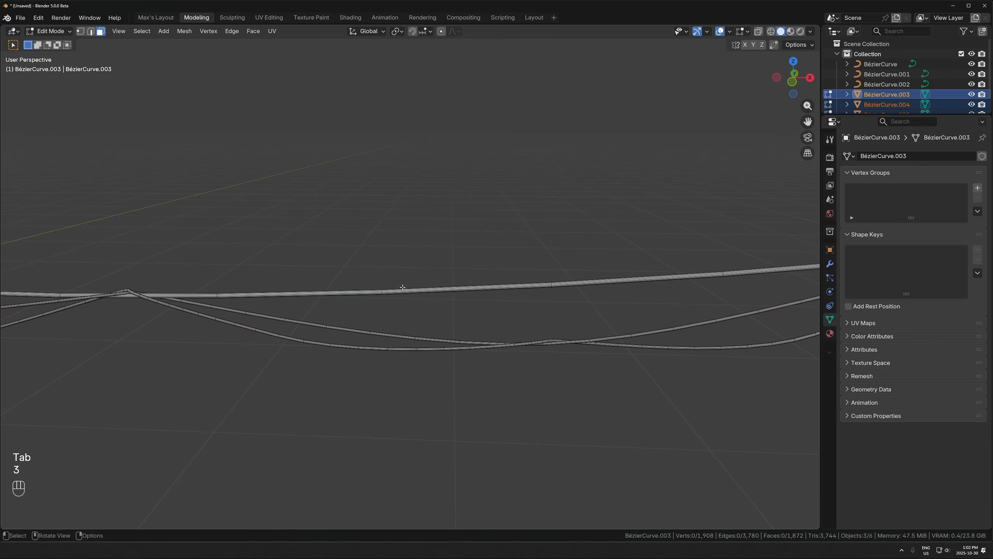
pyautogui.press('Tab')
pyautogui.scroll(-5, 363, 313)
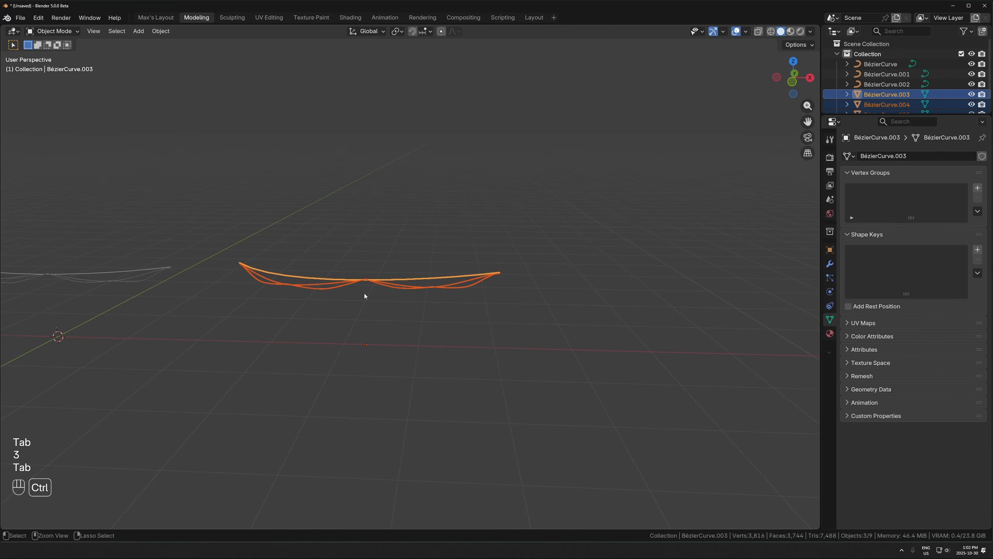
pyautogui.hotkey('ctrl', 'j')
# - Set the joined cable mesh's origin to its geometry
pyautogui.rightClick(364, 290)
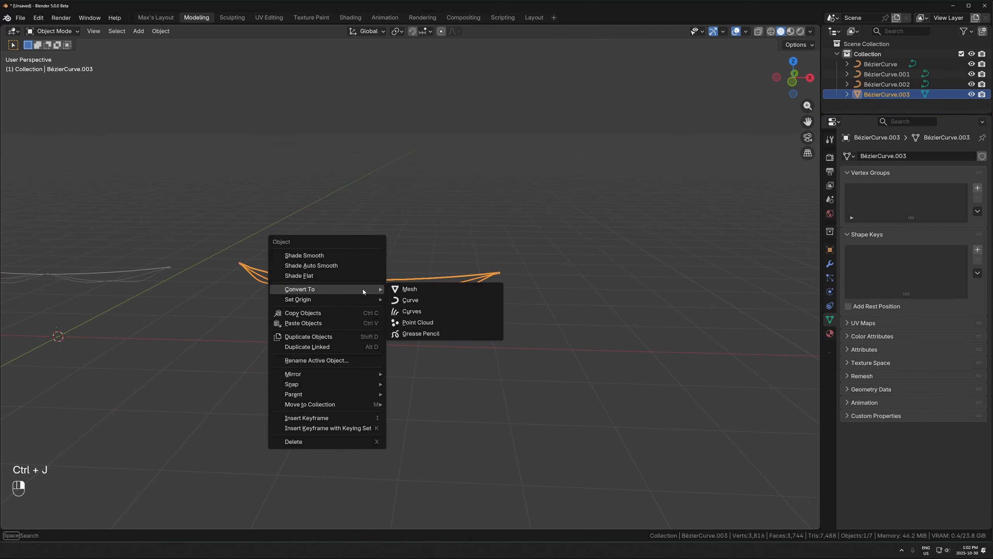
pyautogui.press('r')
pyautogui.press('Escape')
pyautogui.rightClick(346, 297)
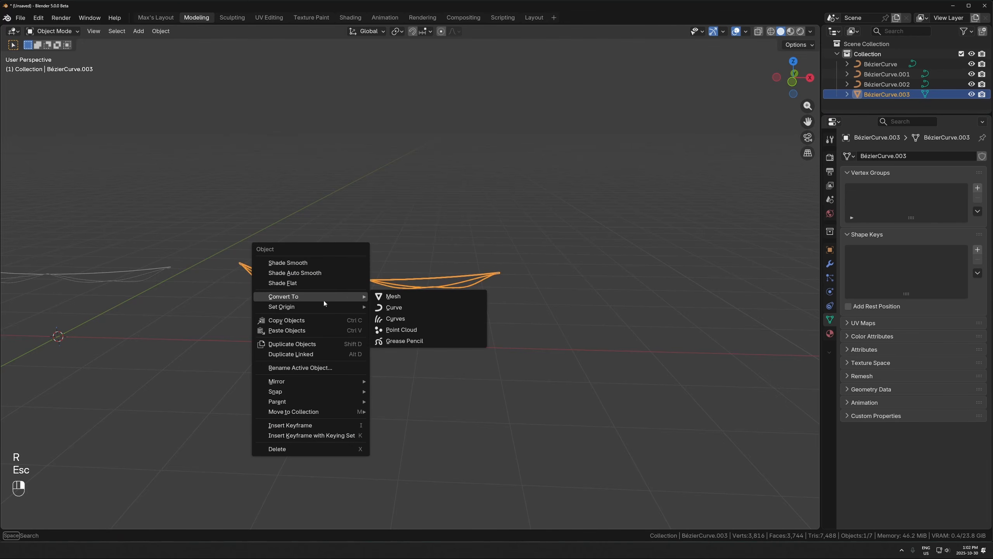
pyautogui.moveTo(324, 307)
pyautogui.click(410, 318)
pyautogui.scroll(3, 461, 317)
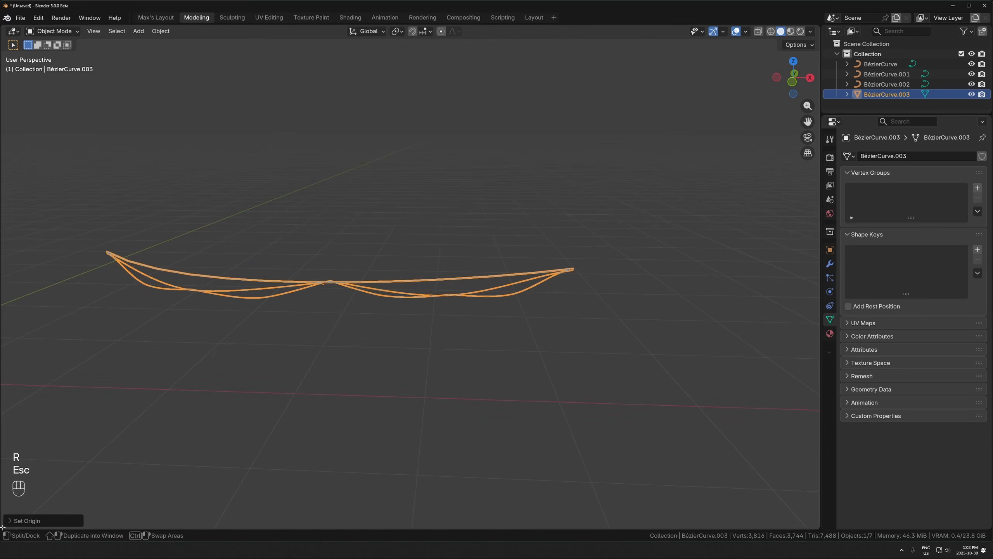
# - Split the 3D viewport to open a Shader Editor below it, and switch the viewport to Rendered shading
pyautogui.moveTo(3, 526); pyautogui.dragTo(15, 318)
pyautogui.click(11, 325)
pyautogui.click(43, 411)
pyautogui.press('z')
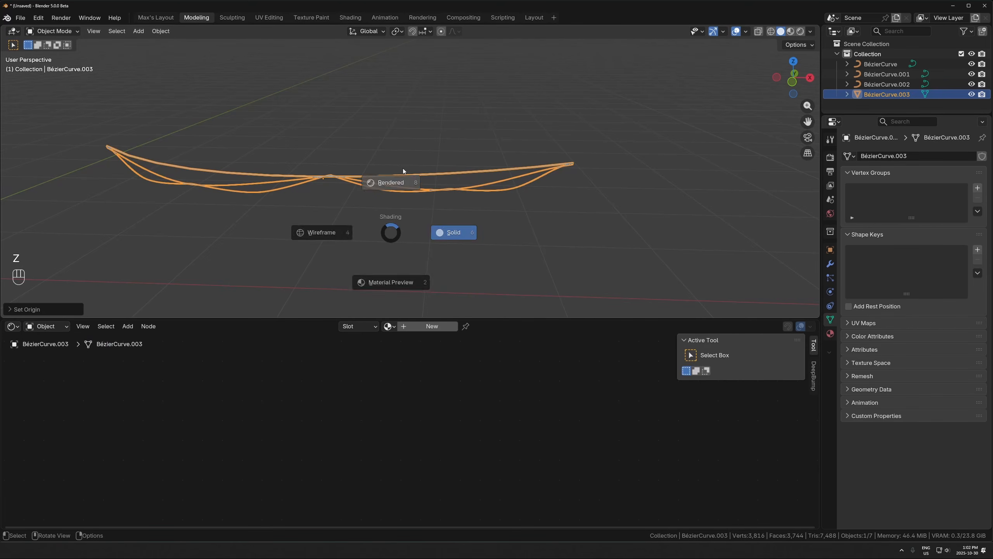
pyautogui.click(418, 136)
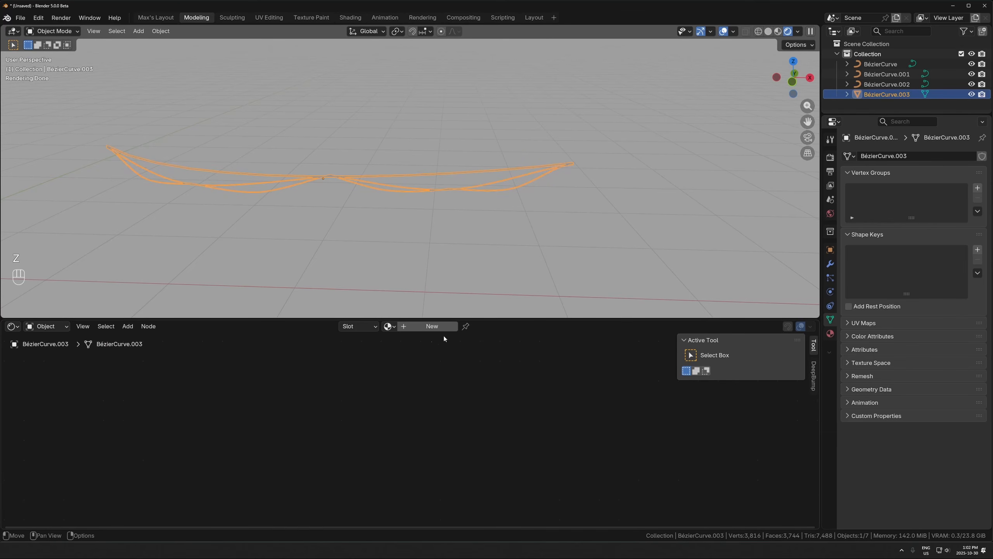
# - Create a new material on the cable mesh and set its base color to black
pyautogui.click(437, 326)
pyautogui.scroll(5, 420, 446)
pyautogui.click(410, 406)
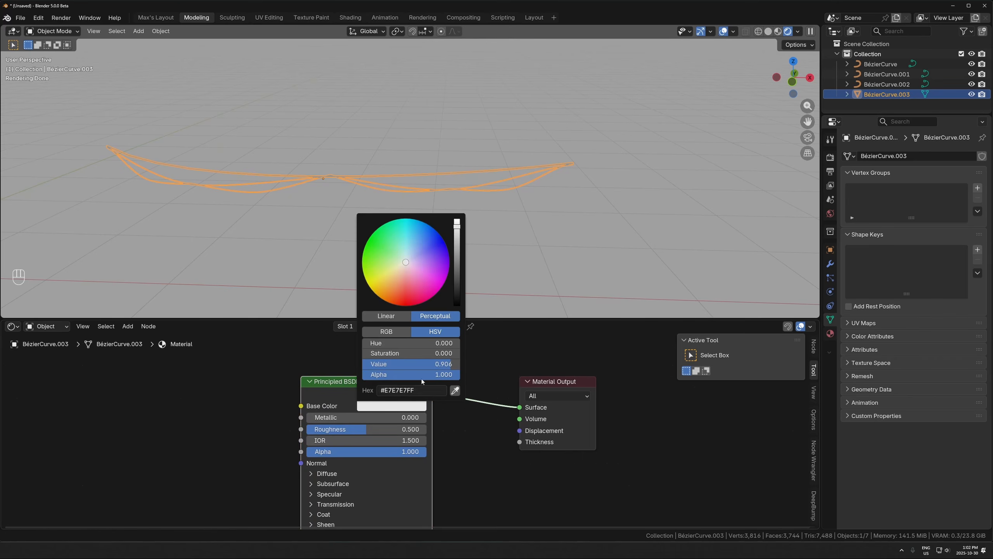
pyautogui.click(456, 304)
pyautogui.click(548, 244)
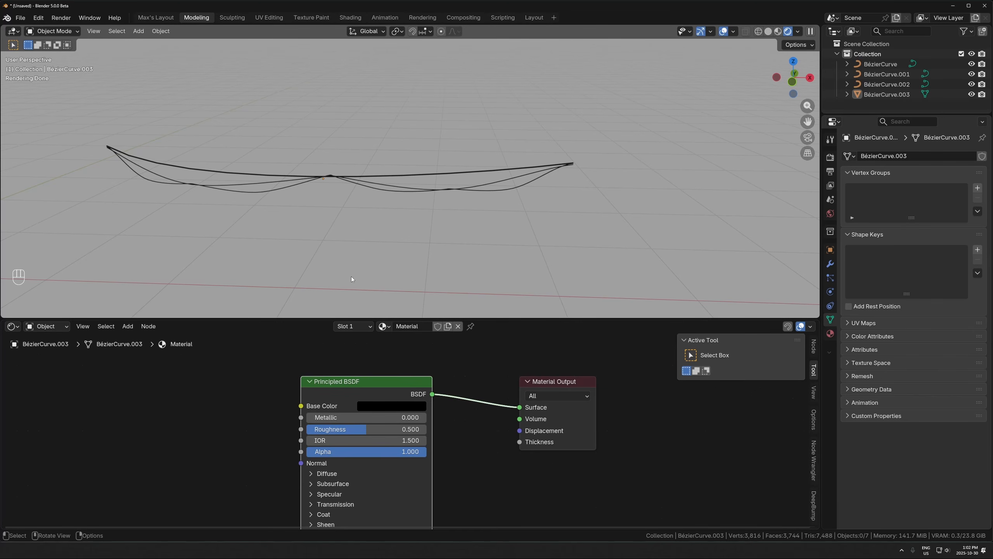
# - Reselect the cable mesh and split off an Asset Browser beside the Shader Editor
pyautogui.click(436, 183)
pyautogui.moveTo(455, 205); pyautogui.dragTo(392, 178, button='middle')
pyautogui.moveTo(207, 319); pyautogui.dragTo(207, 381)
pyautogui.moveTo(4, 383); pyautogui.dragTo(306, 426)
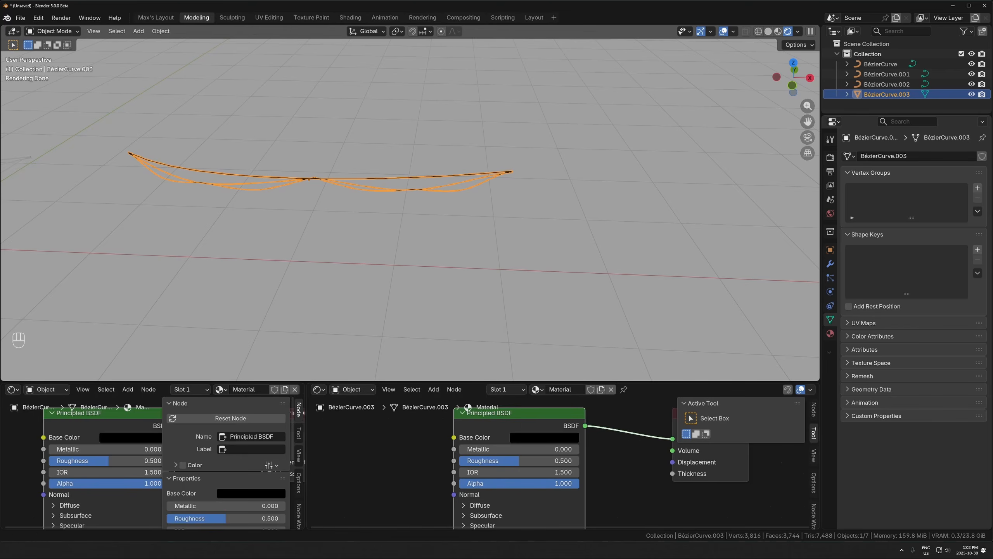
pyautogui.hotkey('shift', 'F1')
# - Show the Metal textures of the Poly Haven library in an enlarged Asset Browser
pyautogui.click(46, 405)
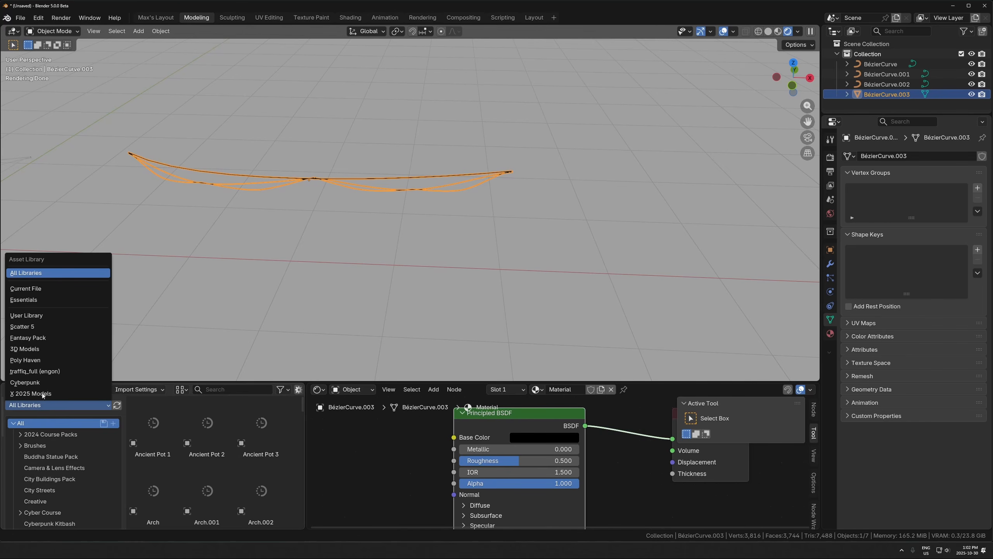
pyautogui.click(27, 360)
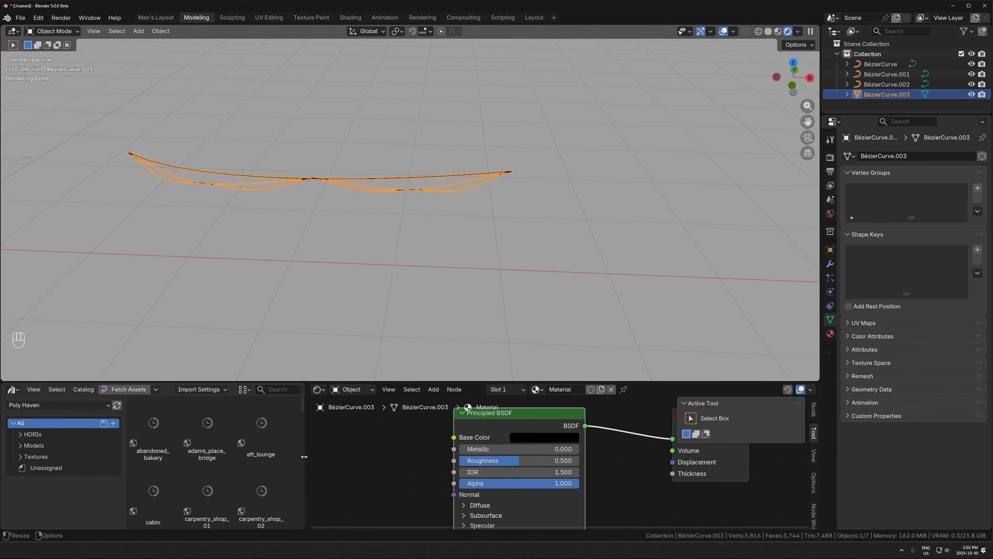
pyautogui.moveTo(306, 450); pyautogui.dragTo(366, 450)
pyautogui.moveTo(335, 380); pyautogui.dragTo(335, 313)
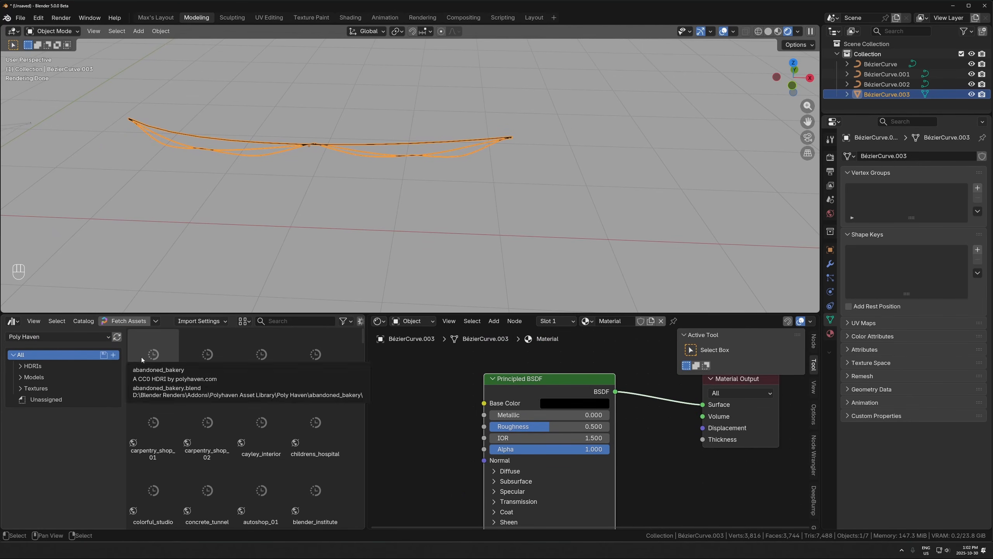
pyautogui.click(48, 388)
pyautogui.click(30, 388)
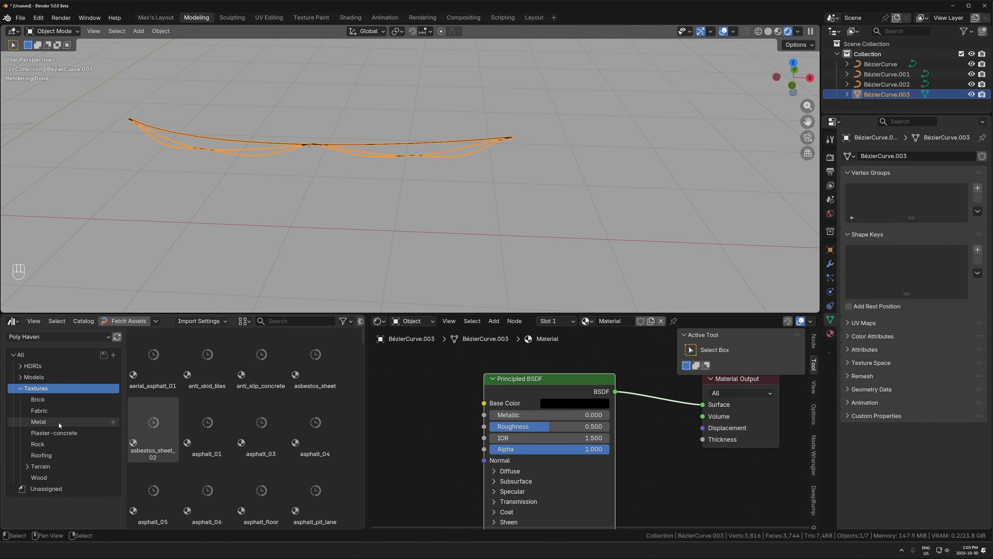
pyautogui.click(50, 421)
pyautogui.hotkey('shift', 'a')
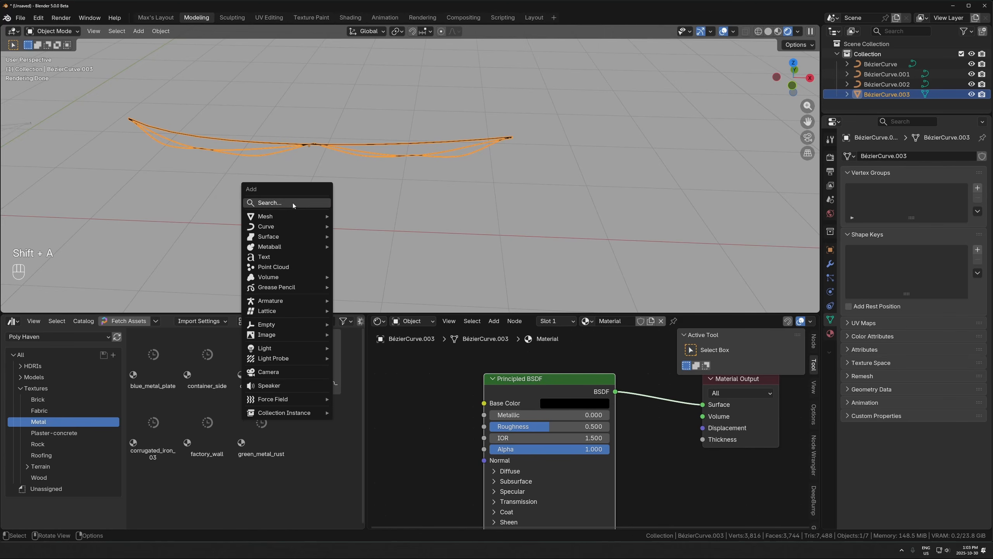
pyautogui.moveTo(293, 203)
pyautogui.click(371, 228)
pyautogui.click(382, 217)
# - Add a cube beside the cables and apply the green_metal_rust material to it, found by searching the library for "rust"
pyautogui.hotkey('shift', 'a')
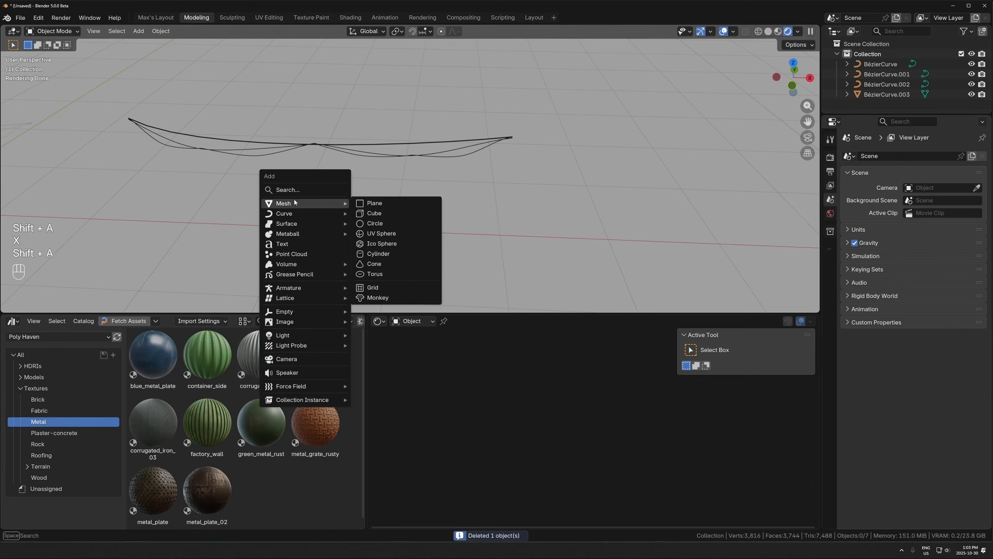
pyautogui.click(363, 216)
pyautogui.press('g')
pyautogui.click(532, 200)
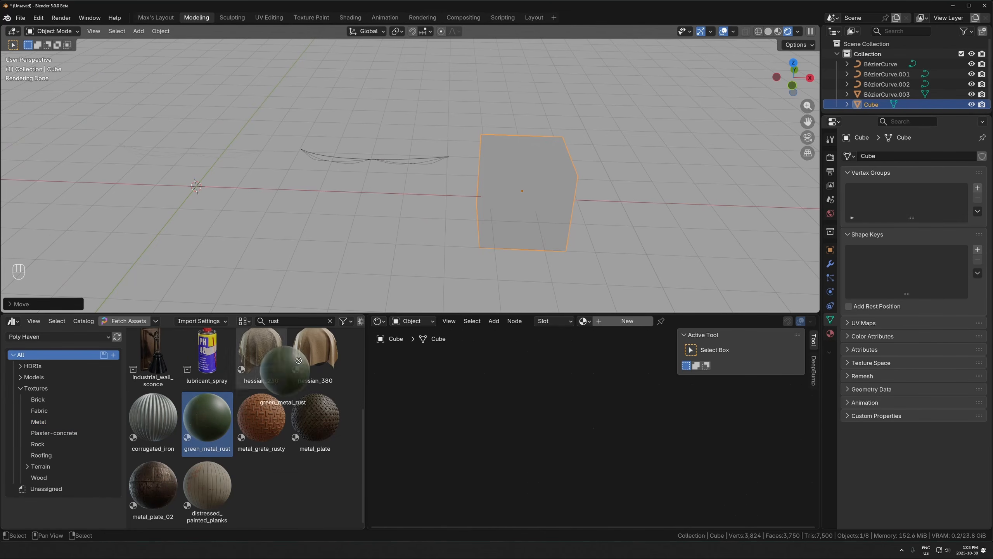
pyautogui.moveTo(207, 416); pyautogui.dragTo(526, 194)
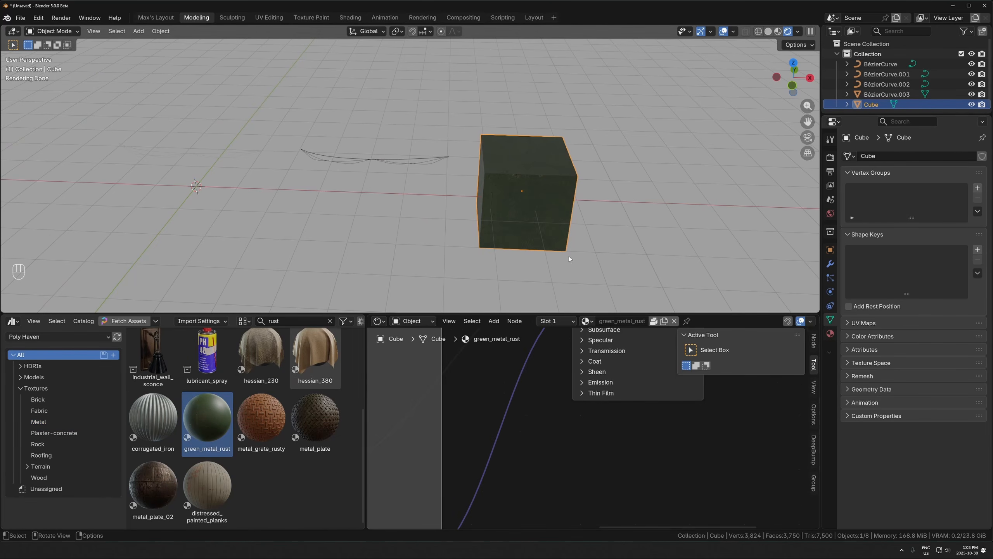
# - Copy the green_metal_rust_rough_4k.png image texture node from the cube's material
pyautogui.press('KP_Decimal')
pyautogui.scroll(-2, 549, 454)
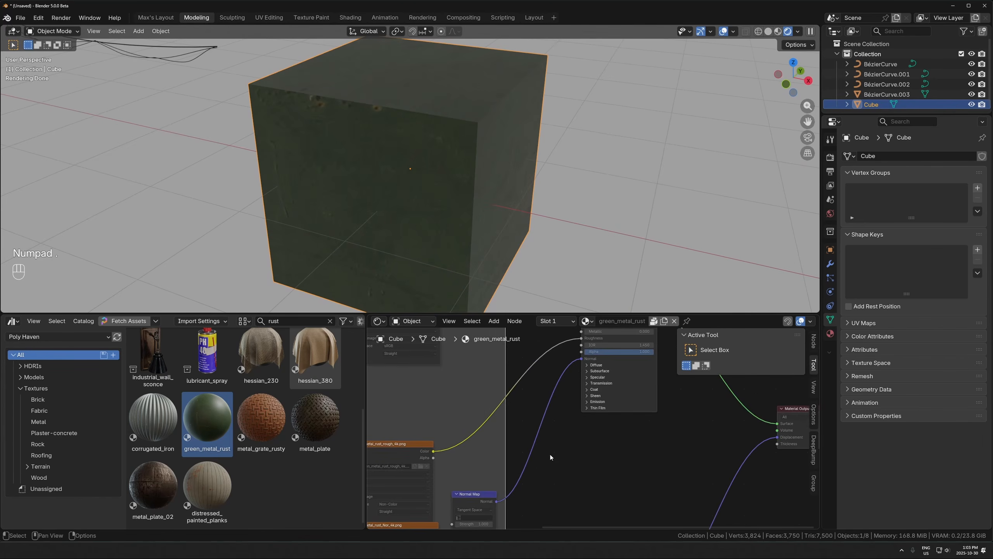
pyautogui.scroll(-2, 550, 455)
pyautogui.moveTo(413, 455); pyautogui.dragTo(495, 411, button='middle')
pyautogui.scroll(6, 507, 403)
pyautogui.moveTo(450, 389); pyautogui.dragTo(460, 364)
pyautogui.rightClick(460, 364)
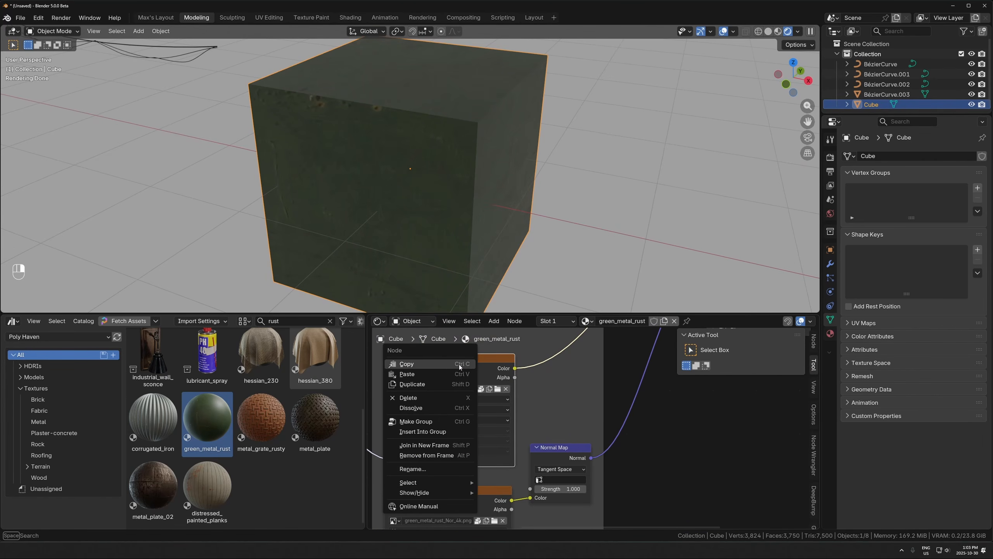
pyautogui.click(433, 366)
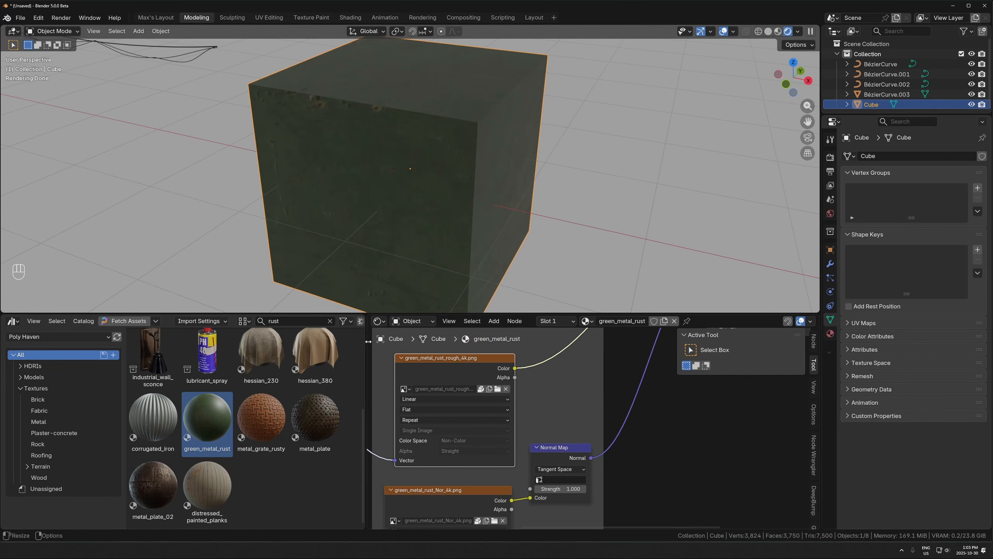
# - Paste the roughness texture node into the cable's material and connect its Color output to the Principled BSDF's Roughness
pyautogui.moveTo(365, 364); pyautogui.dragTo(104, 363)
pyautogui.scroll(-6, 420, 199)
pyautogui.click(287, 124)
pyautogui.press('KP_Decimal')
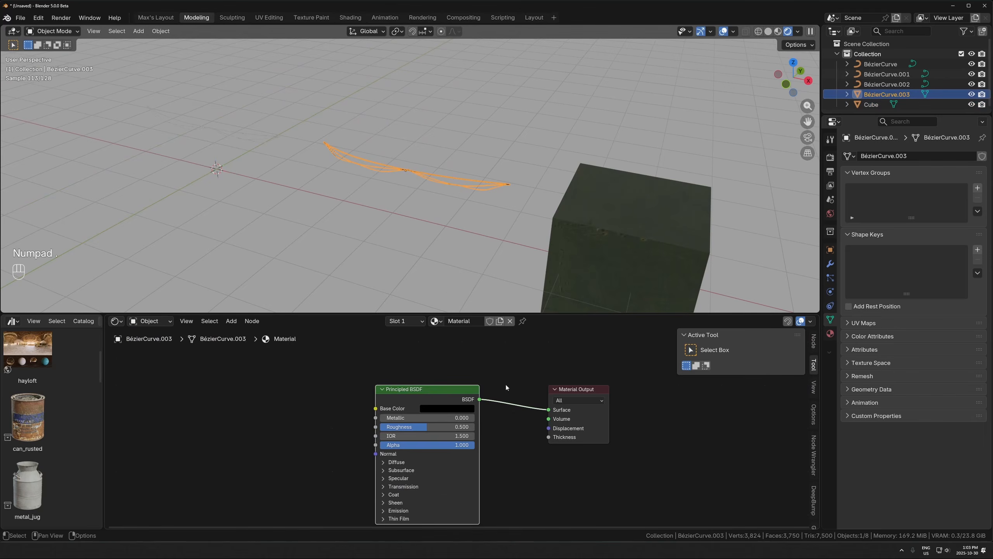
pyautogui.hotkey('ctrl', 'v')
pyautogui.press('g')
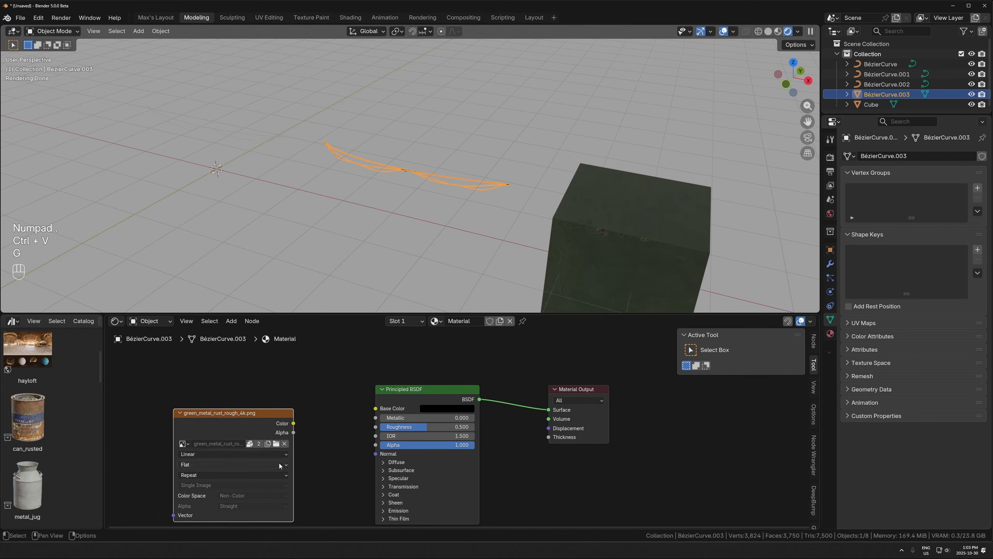
pyautogui.scroll(5, 411, 228)
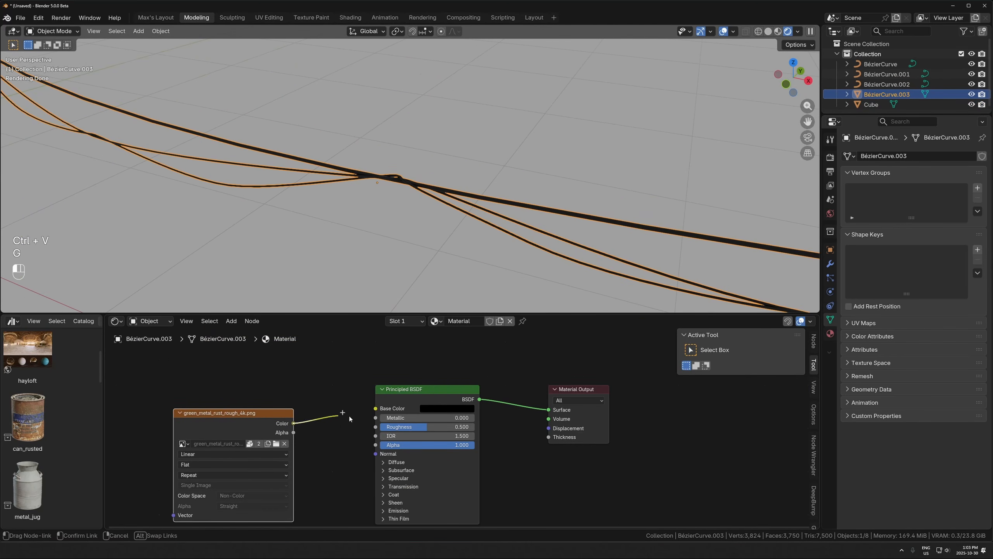
pyautogui.moveTo(381, 426); pyautogui.dragTo(381, 425)
# - Apply the cable mesh's transform and unwrap all its faces with Cube Projection
pyautogui.scroll(-2, 418, 283)
pyautogui.hotkey('ctrl', 'a')
pyautogui.click(418, 169)
pyautogui.press('Tab')
pyautogui.press('a')
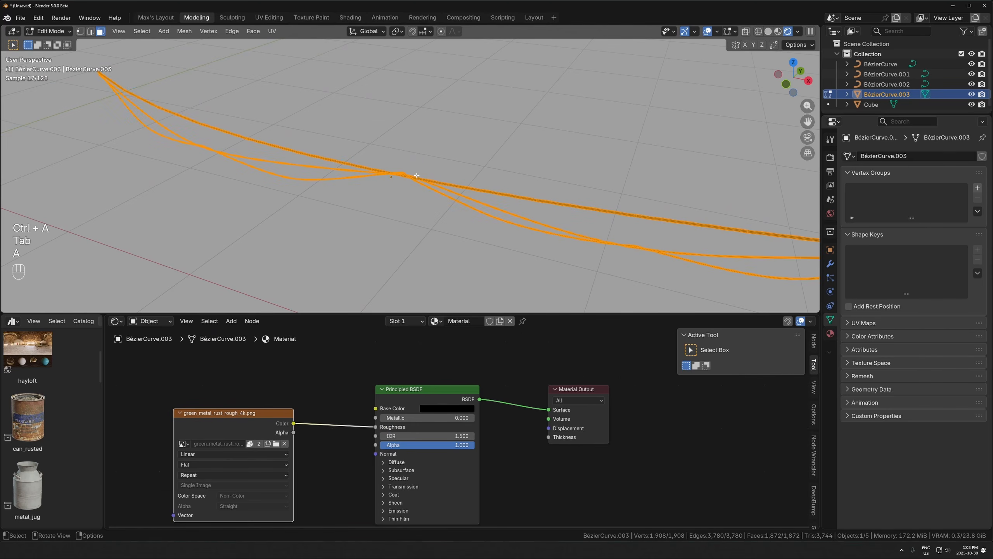
pyautogui.press('u')
pyautogui.click(292, 254)
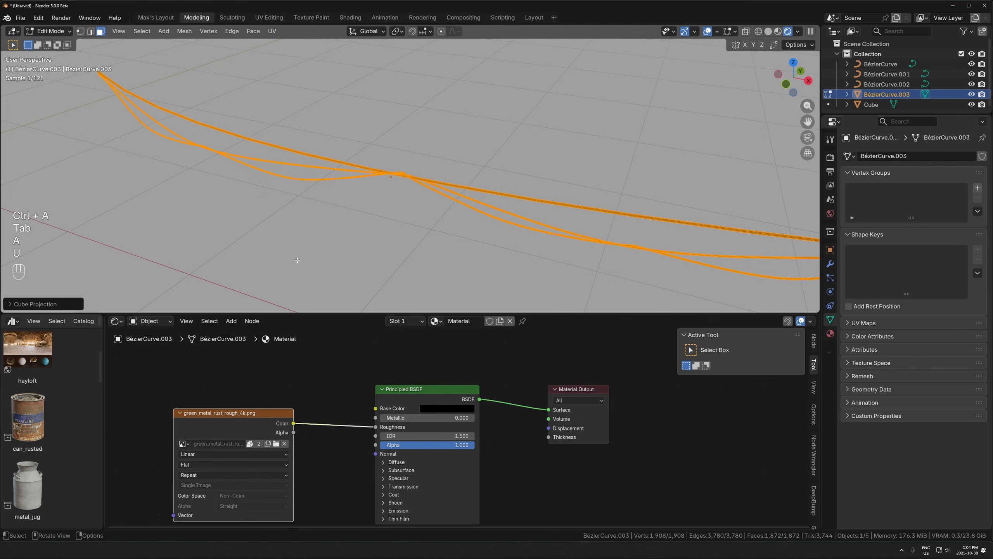
# - Turn the Asset Browser into a UV Editor, scale all the cable's UVs, and finish editing the mesh
pyautogui.moveTo(103, 349); pyautogui.dragTo(268, 349)
pyautogui.click(12, 320)
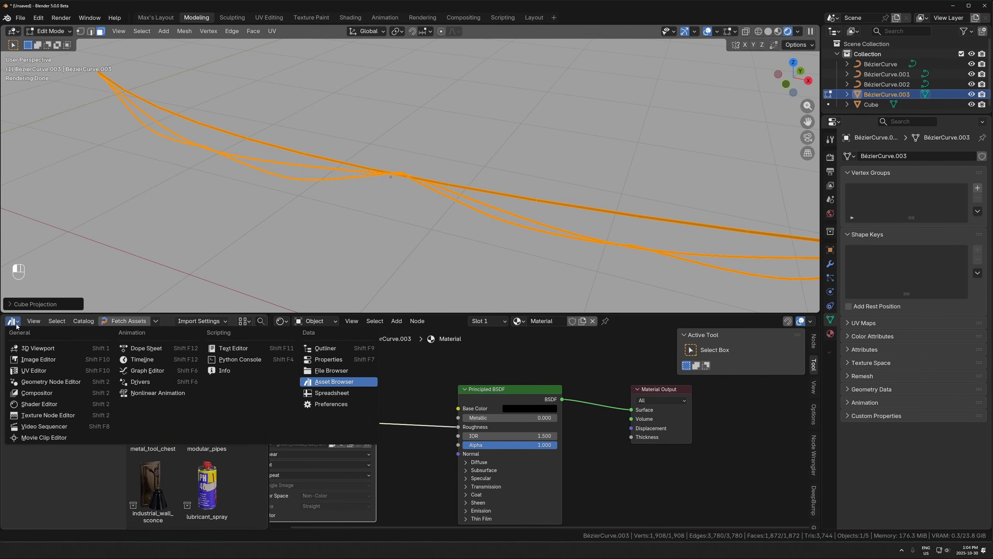
pyautogui.click(39, 354)
pyautogui.press('a')
pyautogui.press('s')
pyautogui.click(264, 383)
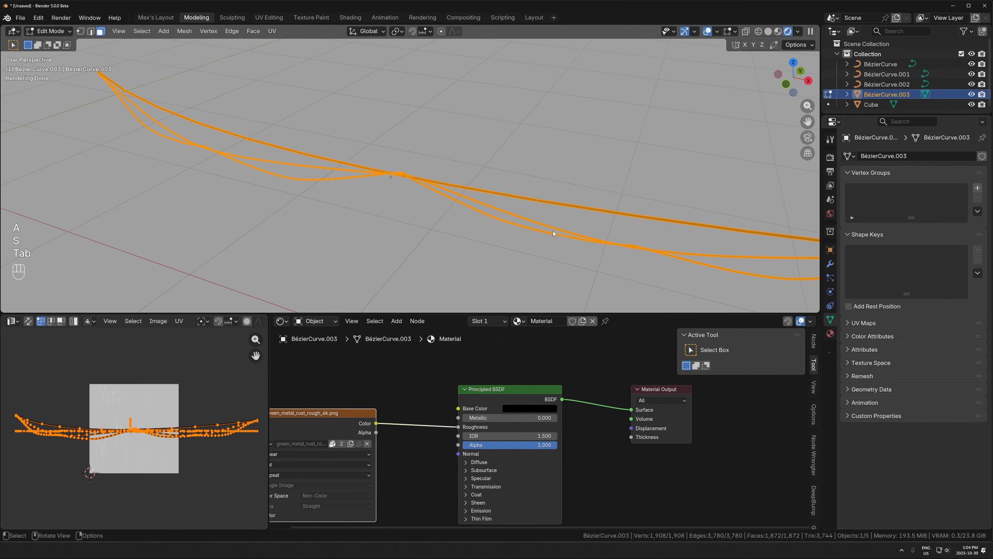
pyautogui.press('Tab')
pyautogui.moveTo(541, 178); pyautogui.dragTo(459, 172, button='middle')
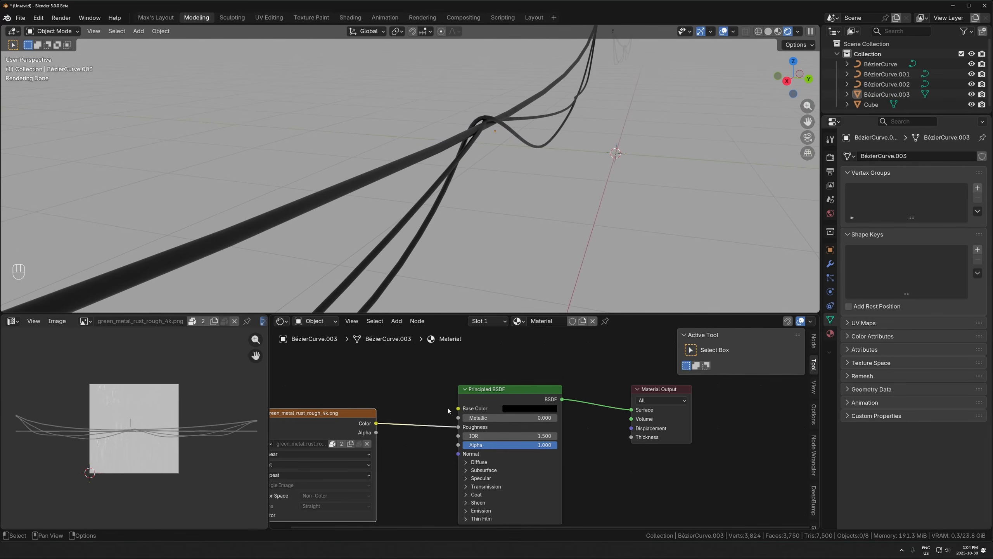
# - Insert a Color Ramp between the roughness texture and the Roughness input, moving the black stop inward and the white stop to 0.770
pyautogui.hotkey('shift', 'a')
pyautogui.write('col')
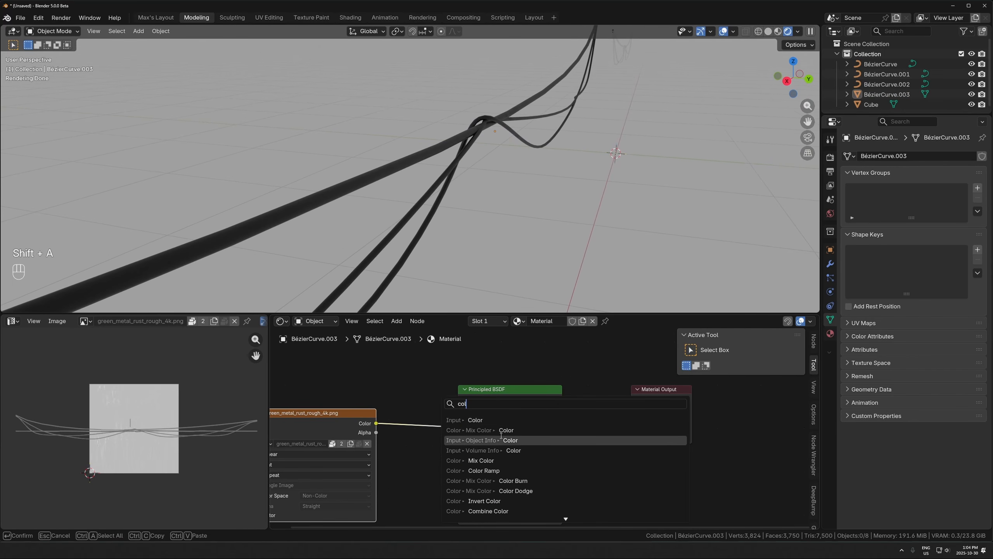
pyautogui.click(494, 471)
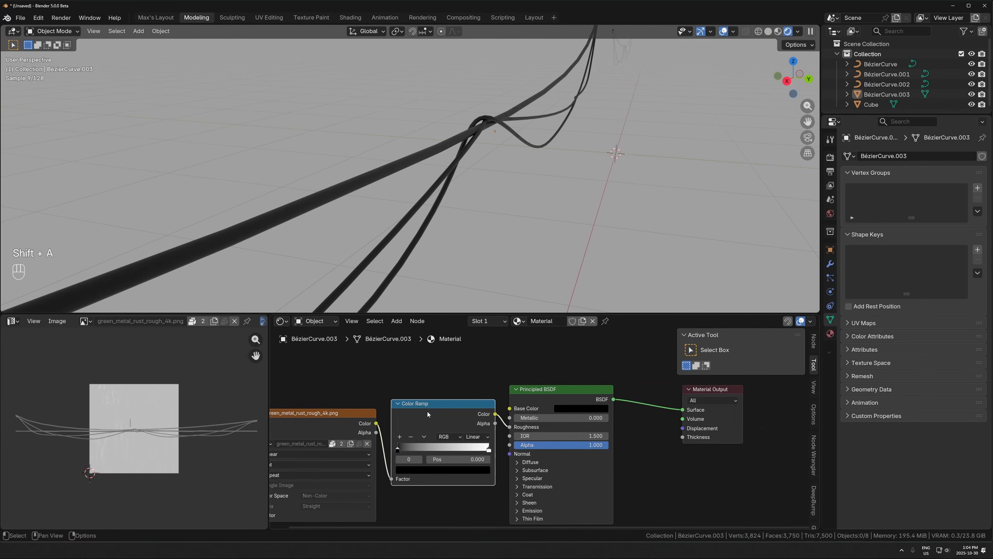
pyautogui.click(436, 450)
pyautogui.moveTo(420, 448); pyautogui.dragTo(443, 448)
pyautogui.moveTo(509, 449); pyautogui.dragTo(481, 450)
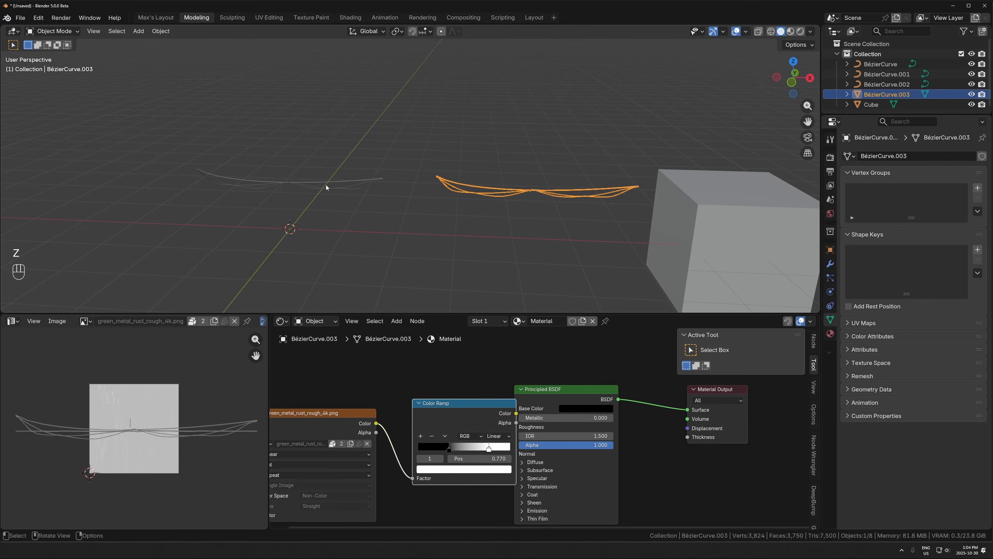
# - View the original Bézier cable curves up close
pyautogui.click(326, 186)
pyautogui.press('KP_Decimal')
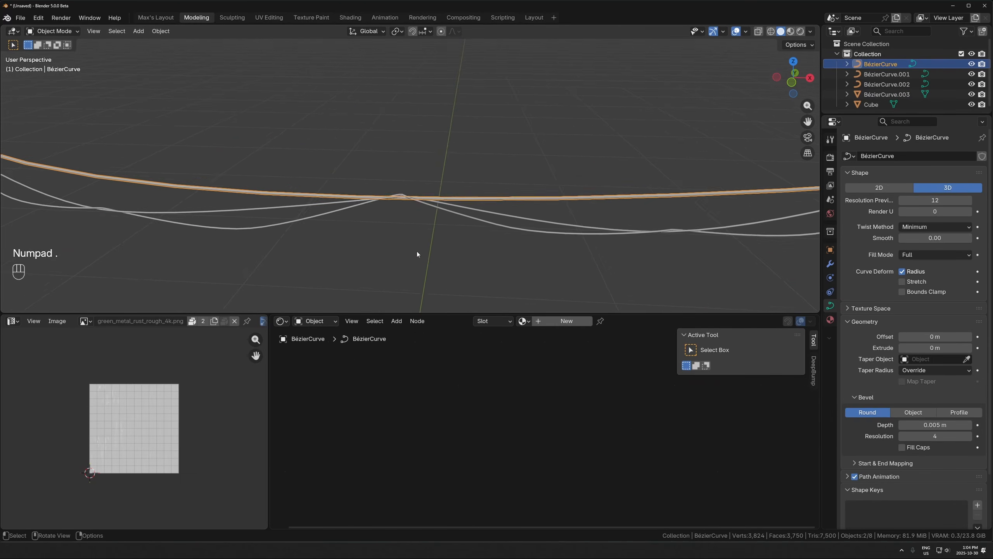
pyautogui.keyDown('shift'); pyautogui.click(280, 188); pyautogui.keyUp('shift')
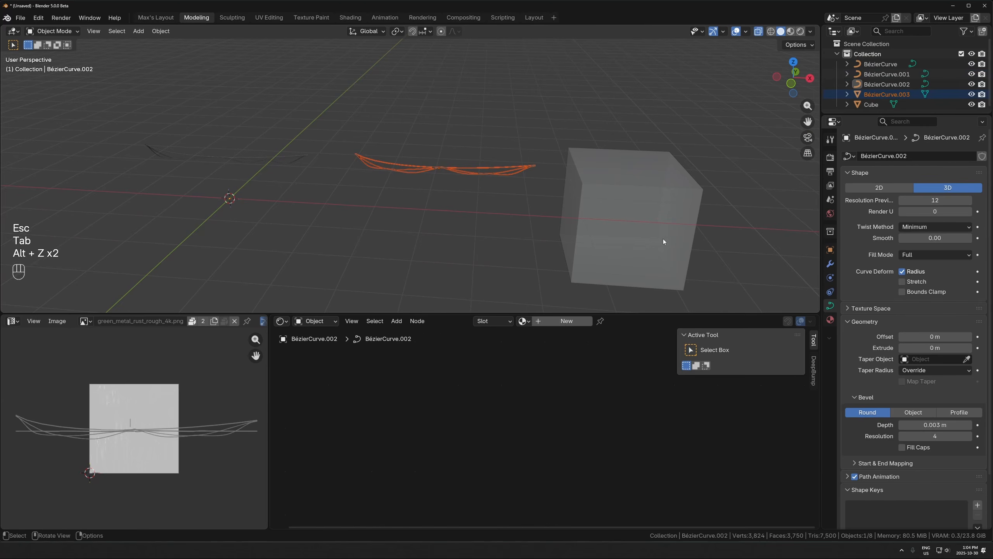
# - Return the viewport to rendered shading, enlarge it, and select the cube
pyautogui.moveTo(663, 239); pyautogui.dragTo(552, 236, button='middle')
pyautogui.press('z')
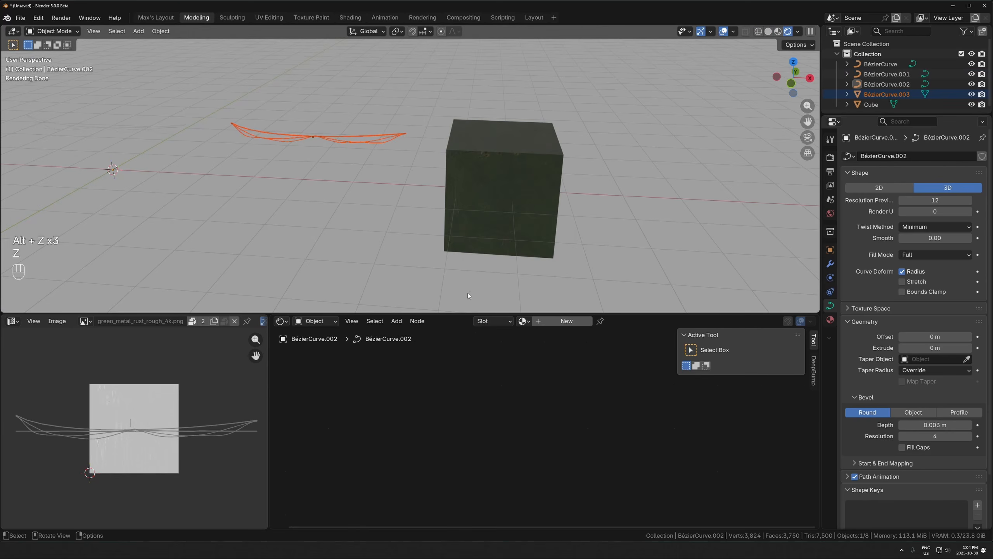
pyautogui.moveTo(458, 313); pyautogui.dragTo(445, 373)
pyautogui.scroll(-5, 445, 237)
pyautogui.moveTo(445, 237)
pyautogui.keyDown('shift'); pyautogui.mouseDown(button='middle')
pyautogui.moveTo(304, 205)
pyautogui.moveTo(373, 233)
pyautogui.mouseUp(button='middle'); pyautogui.keyUp('shift')
pyautogui.click(379, 250)
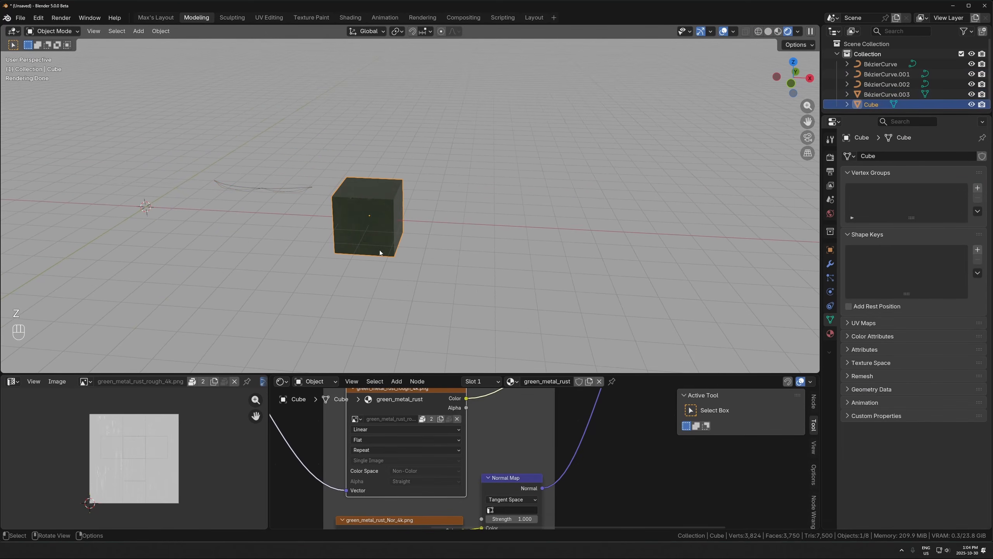
# - Cut the World shader's link from Background to World Output and hide the viewport's floor grid
pyautogui.keyDown('ctrl'); pyautogui.scroll(-1, 319, 383); pyautogui.keyUp('ctrl')
pyautogui.moveTo(320, 374); pyautogui.dragTo(319, 320)
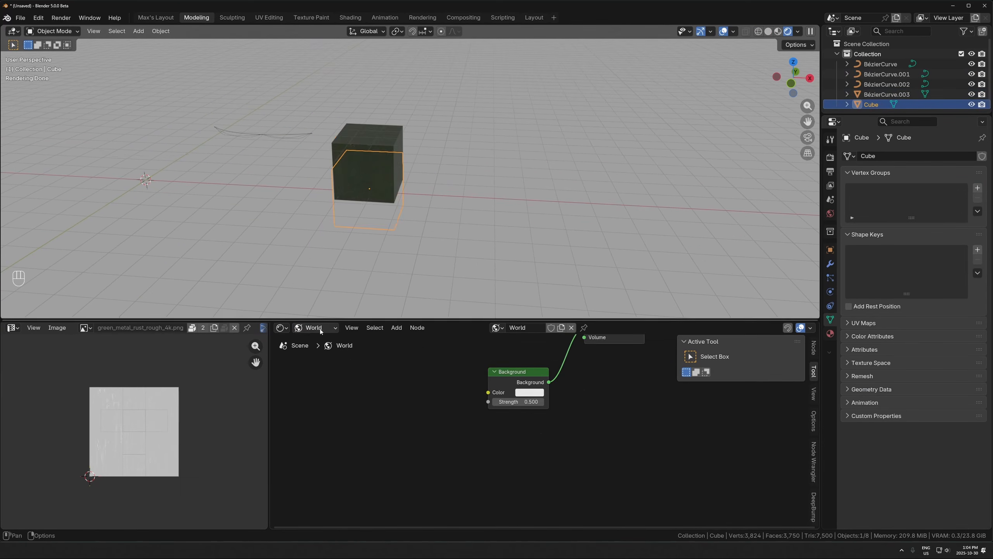
pyautogui.moveTo(546, 375); pyautogui.dragTo(381, 430, button='middle')
pyautogui.scroll(-1, 381, 429)
pyautogui.keyDown('alt'); pyautogui.moveTo(380, 430); pyautogui.dragTo(340, 452); pyautogui.keyUp('alt')
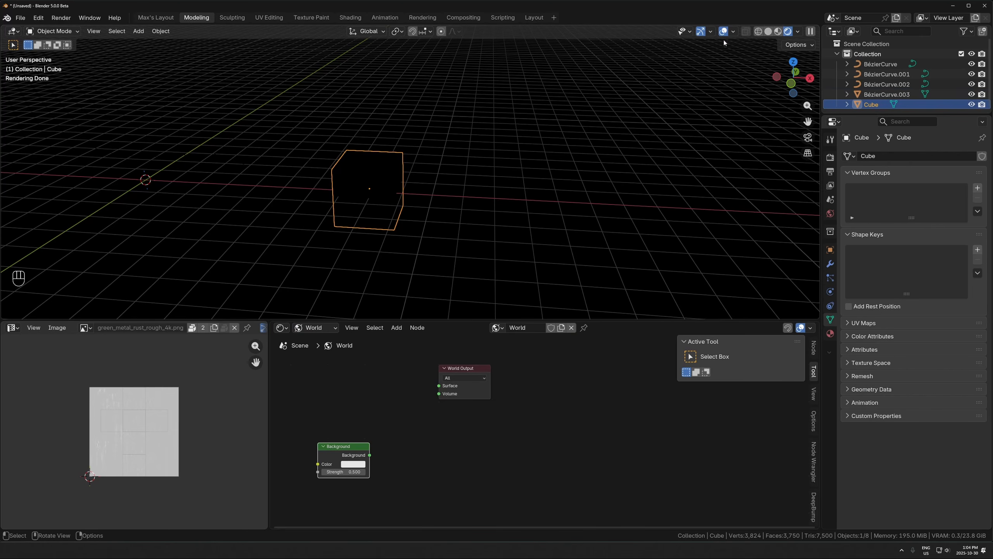
pyautogui.click(733, 32)
pyautogui.click(709, 80)
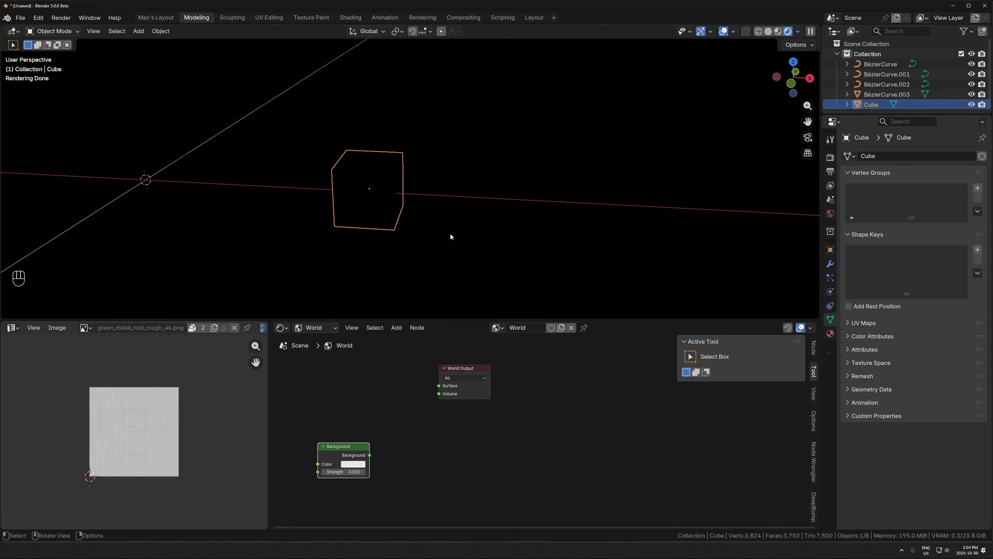
# - Add an area light at the cube, raise it along Z, and set its power to 1458.1 and exposure to 6.761
pyautogui.keyDown('shift'); pyautogui.moveTo(403, 203); pyautogui.dragTo(420, 231, button='middle'); pyautogui.keyUp('shift')
pyautogui.hotkey('shift', 'a')
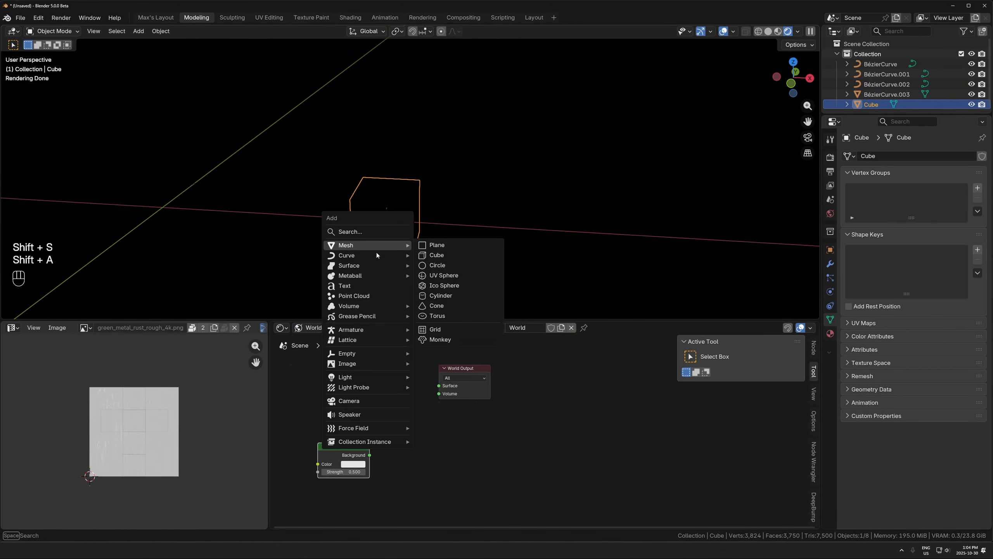
pyautogui.moveTo(360, 376)
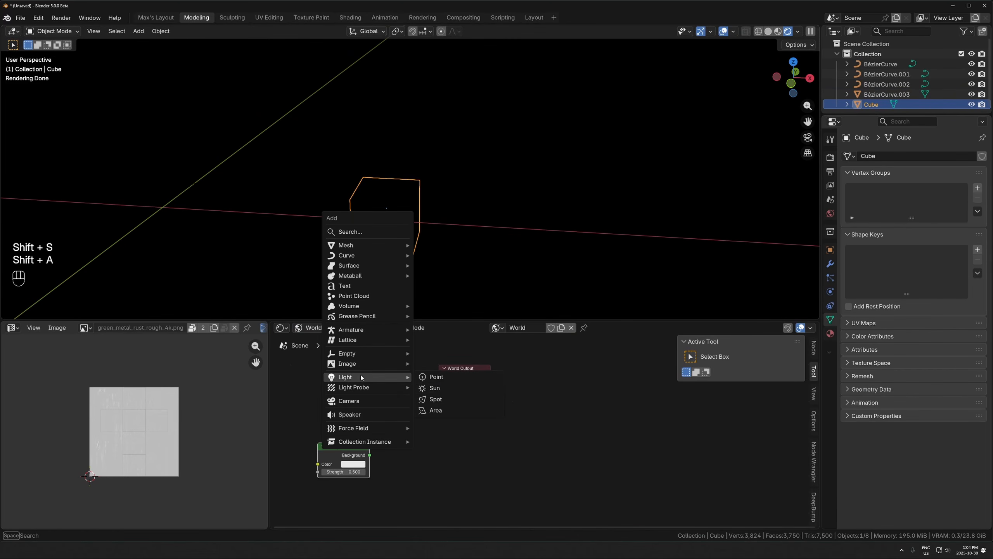
pyautogui.click(436, 414)
pyautogui.press('g')
pyautogui.press('z')
pyautogui.click(970, 266)
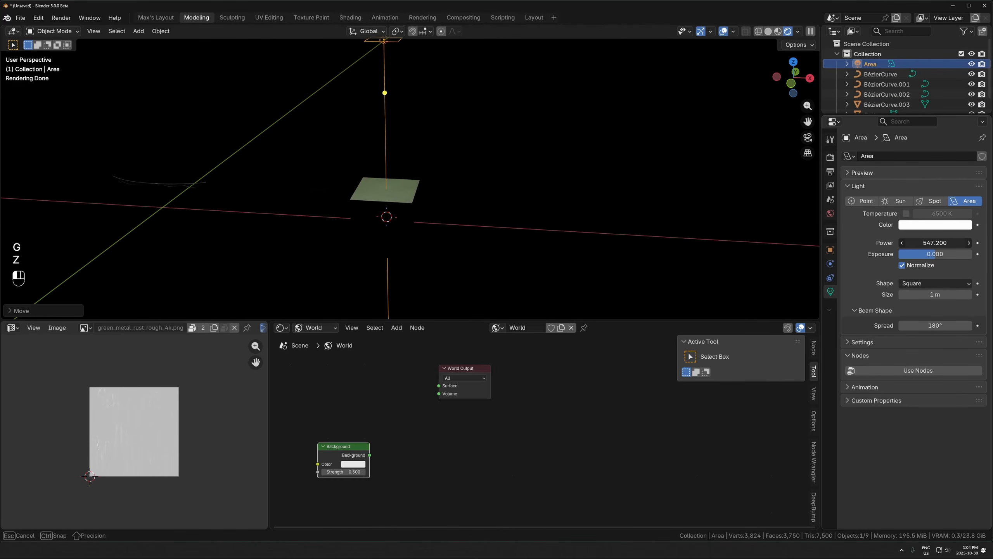
pyautogui.moveTo(934, 242); pyautogui.dragTo(960, 253)
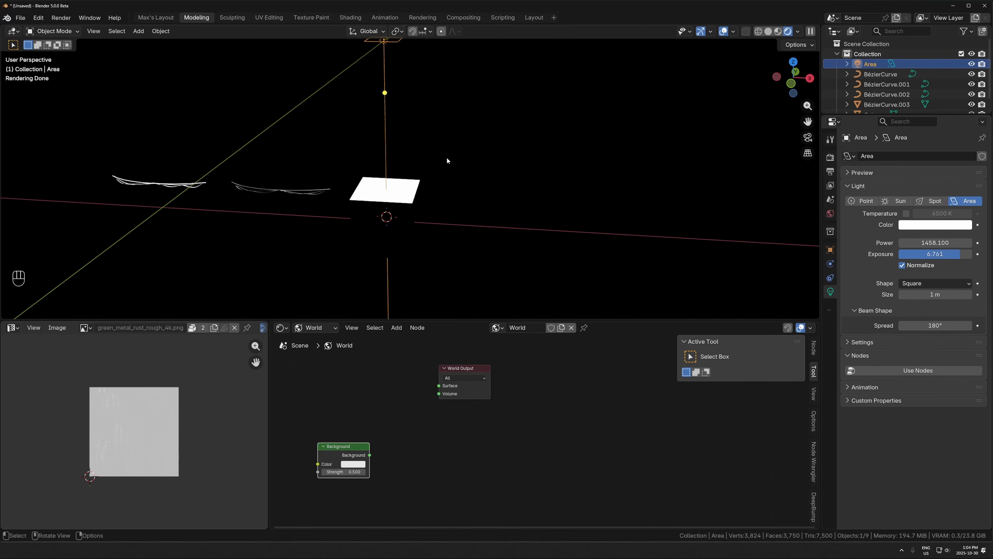
# - Add a mesh plane at the cube and scale it up into a large floor
pyautogui.moveTo(446, 160); pyautogui.dragTo(460, 182, button='middle')
pyautogui.hotkey('shift', 'a')
pyautogui.moveTo(449, 49)
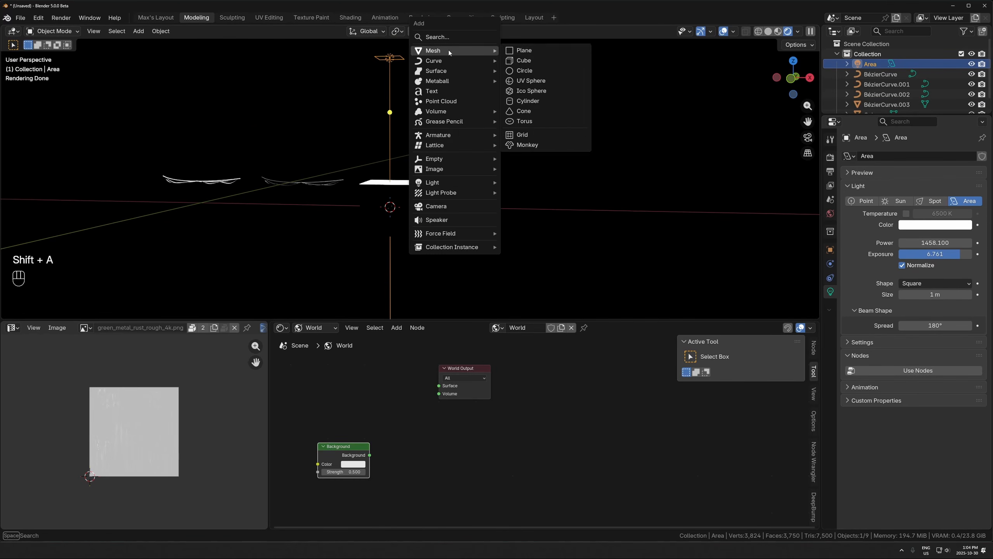
pyautogui.click(520, 51)
pyautogui.press('s')
pyautogui.click(417, 51)
pyautogui.press('s')
pyautogui.click(570, 173)
# - Link the cube's green rust metal material to the floor plane
pyautogui.moveTo(435, 187); pyautogui.dragTo(428, 212, button='middle')
pyautogui.click(413, 199)
pyautogui.keyDown('shift'); pyautogui.click(407, 204); pyautogui.keyUp('shift')
pyautogui.hotkey('ctrl', 'l')
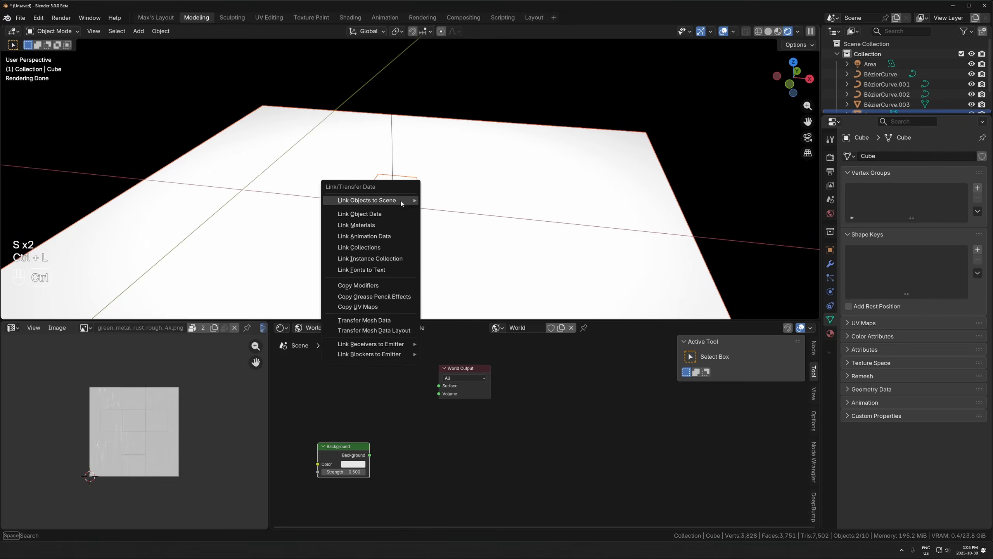
pyautogui.click(402, 199)
# - Scale the floor plane down and lower the area light's exposure
pyautogui.click(524, 217)
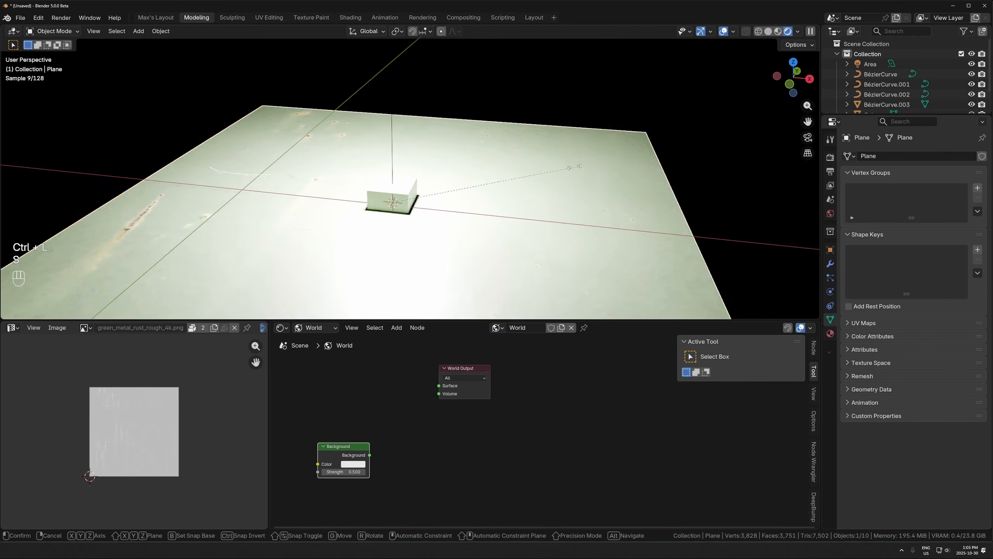
pyautogui.press('s')
pyautogui.click(394, 202)
pyautogui.press('s')
pyautogui.click(403, 191)
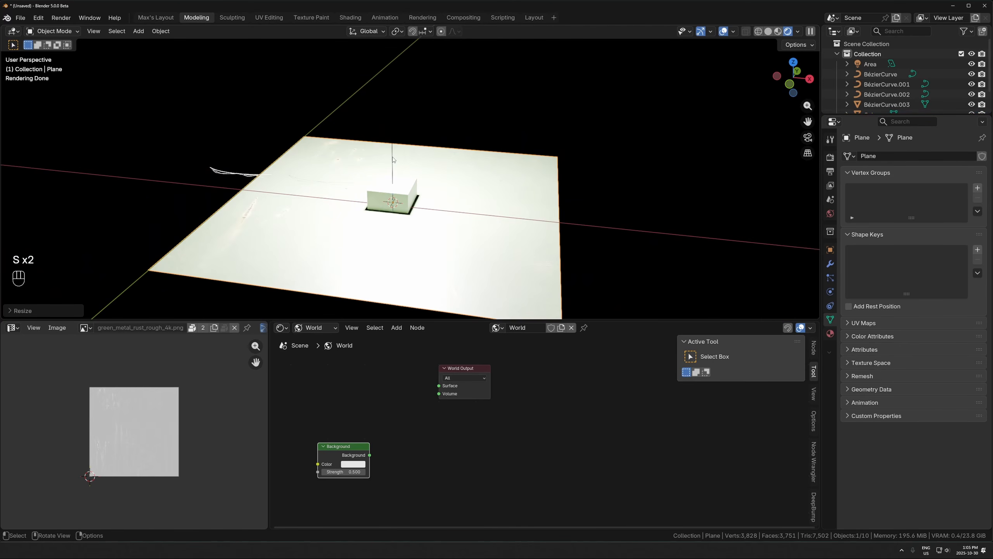
pyautogui.click(393, 160)
pyautogui.keyDown('shift'); pyautogui.moveTo(935, 253); pyautogui.dragTo(925, 254); pyautogui.keyUp('shift')
# - Raise the cube 1 m along Z
pyautogui.scroll(4, 598, 184)
pyautogui.keyDown('shift'); pyautogui.moveTo(397, 228); pyautogui.dragTo(441, 248, button='middle'); pyautogui.keyUp('shift')
pyautogui.click(441, 248)
pyautogui.moveTo(550, 239); pyautogui.dragTo(554, 184, button='middle')
pyautogui.press('g')
pyautogui.press('z')
pyautogui.press('1')
pyautogui.click(552, 202)
# - Rotate the cube 45° about the global Z axis and 45° about the global X axis
pyautogui.press('r')
pyautogui.press('z')
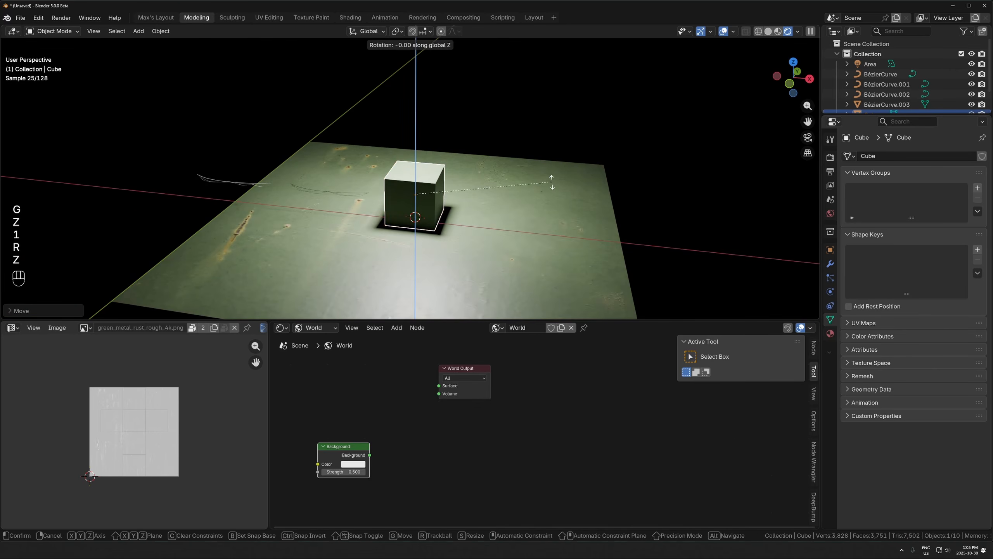
pyautogui.press('4')
pyautogui.press('5')
pyautogui.click(552, 182)
pyautogui.press('r')
pyautogui.press('x')
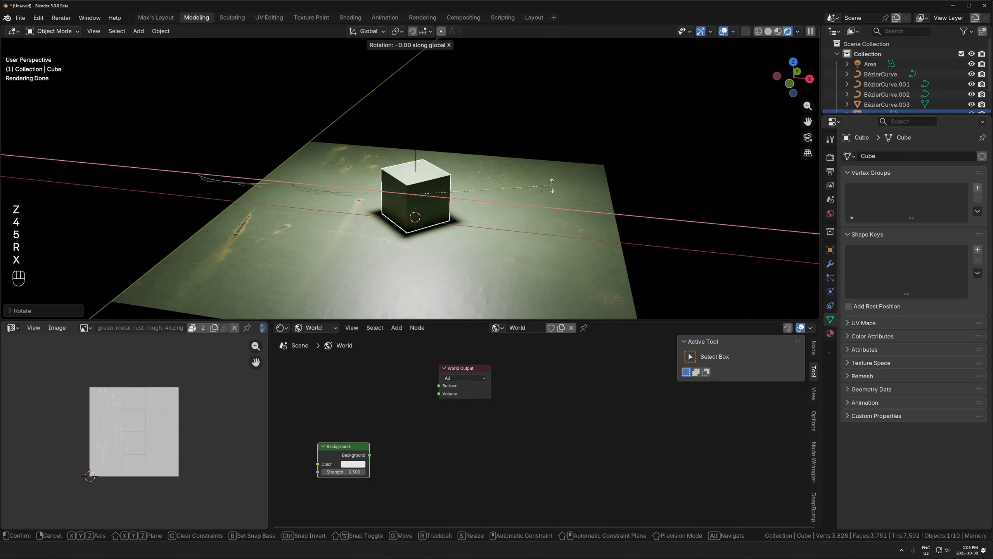
pyautogui.press('4')
pyautogui.press('5')
pyautogui.click(518, 216)
# - Adjust the tilted cube's height along Z so it hovers just above the floor plane
pyautogui.press('g')
pyautogui.press('z')
pyautogui.click(510, 186)
pyautogui.press('g')
pyautogui.press('z')
pyautogui.click(510, 196)
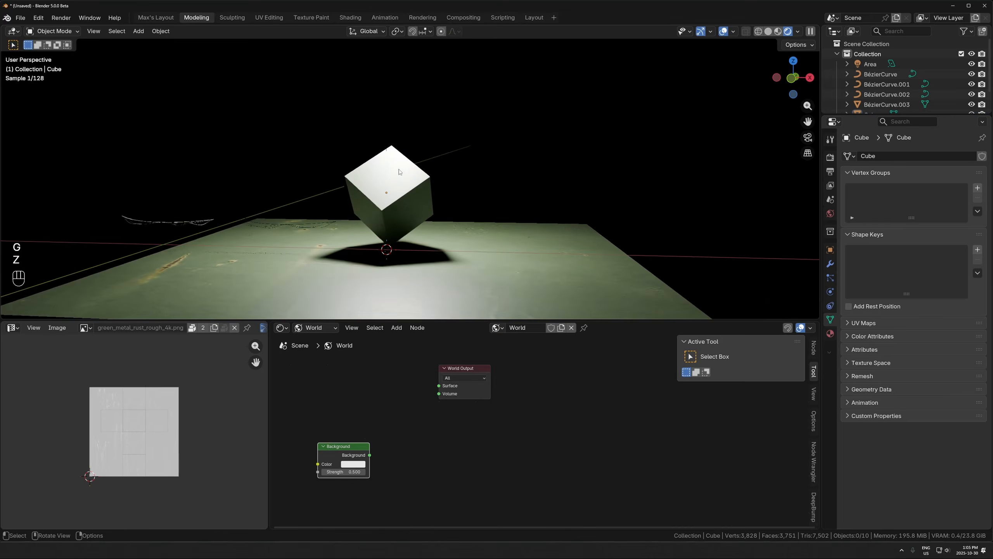
# - Scale up the joined cable mesh and move it so one end reaches the cube
pyautogui.click(328, 220)
pyautogui.click(329, 223)
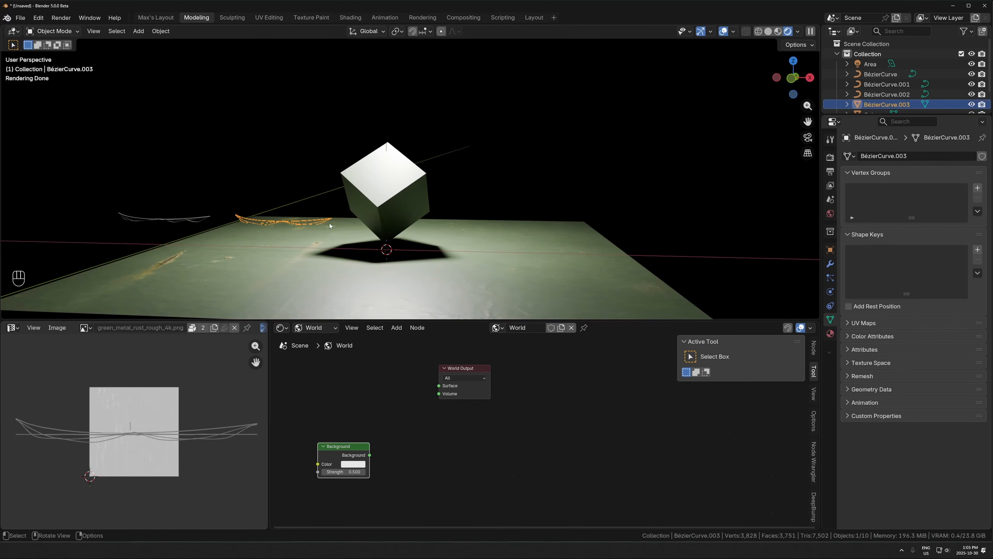
pyautogui.press('s')
pyautogui.click(381, 223)
pyautogui.press('g')
pyautogui.click(376, 193)
pyautogui.moveTo(383, 192); pyautogui.dragTo(396, 226, button='middle')
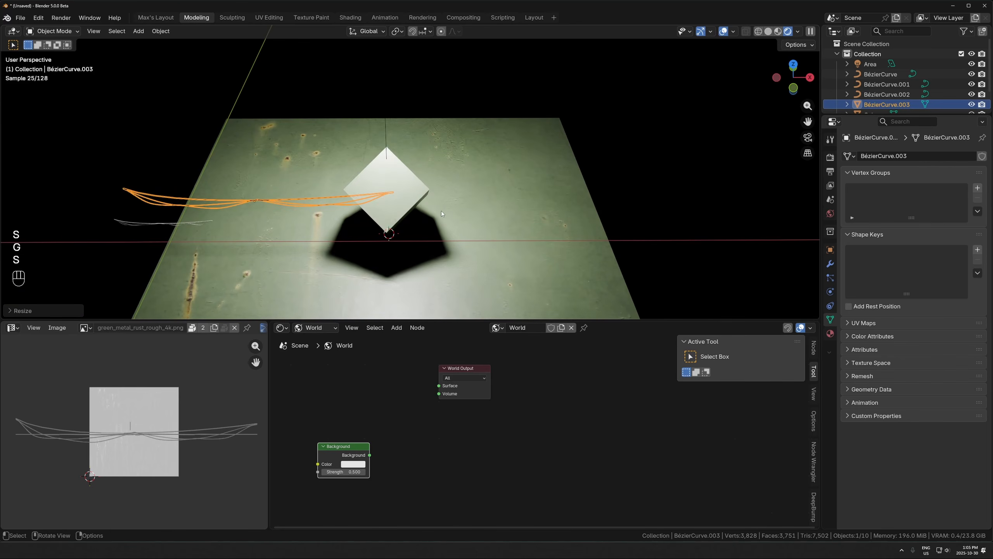
pyautogui.press('Escape')
# - Rotate the cable mesh in front view so it slopes down toward the cube
pyautogui.press('KP_1')
pyautogui.press('r')
pyautogui.click(466, 232)
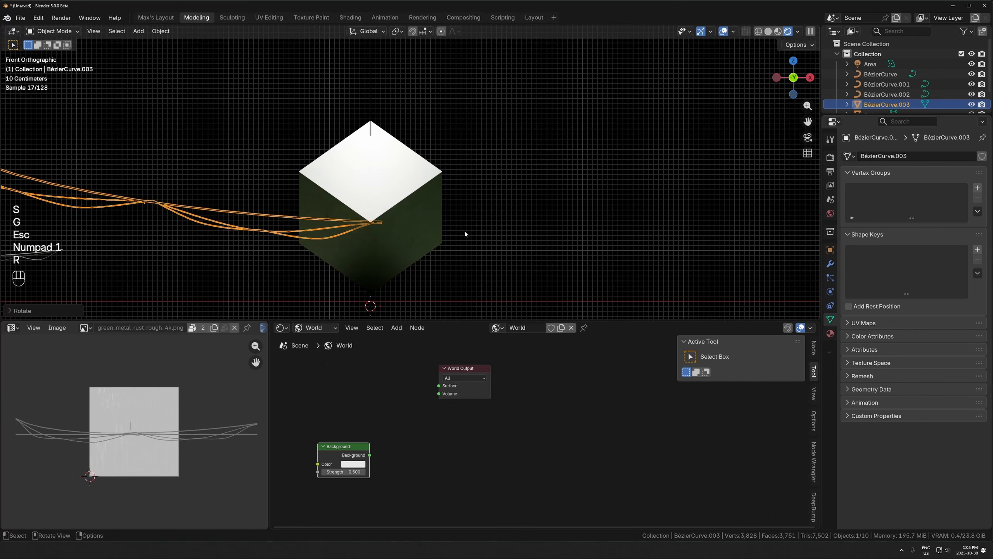
pyautogui.keyDown('shift'); pyautogui.moveTo(466, 233); pyautogui.dragTo(560, 233, button='middle'); pyautogui.keyUp('shift')
pyautogui.scroll(-3, 560, 231)
pyautogui.scroll(4, 532, 195)
pyautogui.press('s')
pyautogui.press('x')
pyautogui.press('Escape')
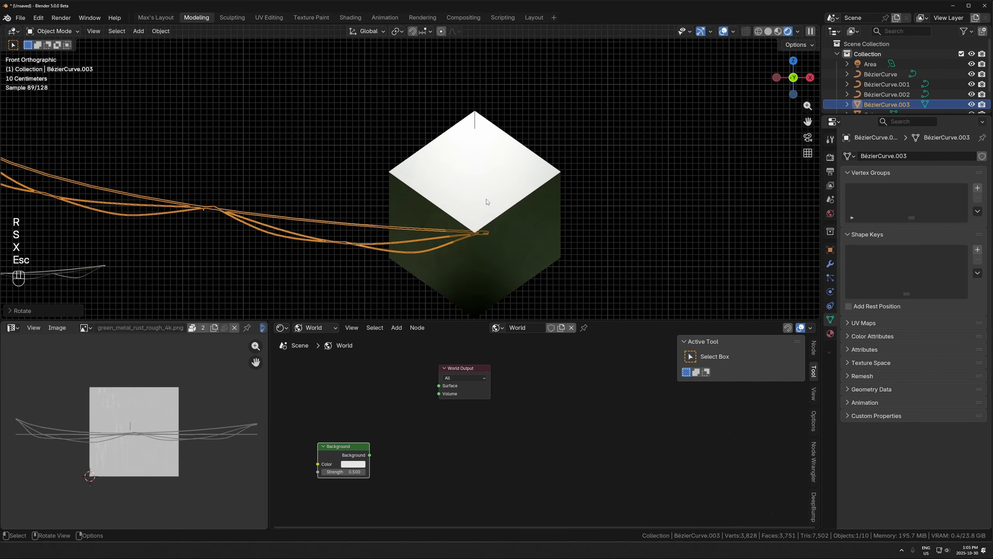
pyautogui.moveTo(474, 192); pyautogui.dragTo(438, 215, button='middle')
pyautogui.press('s')
pyautogui.press('x')
pyautogui.press('x')
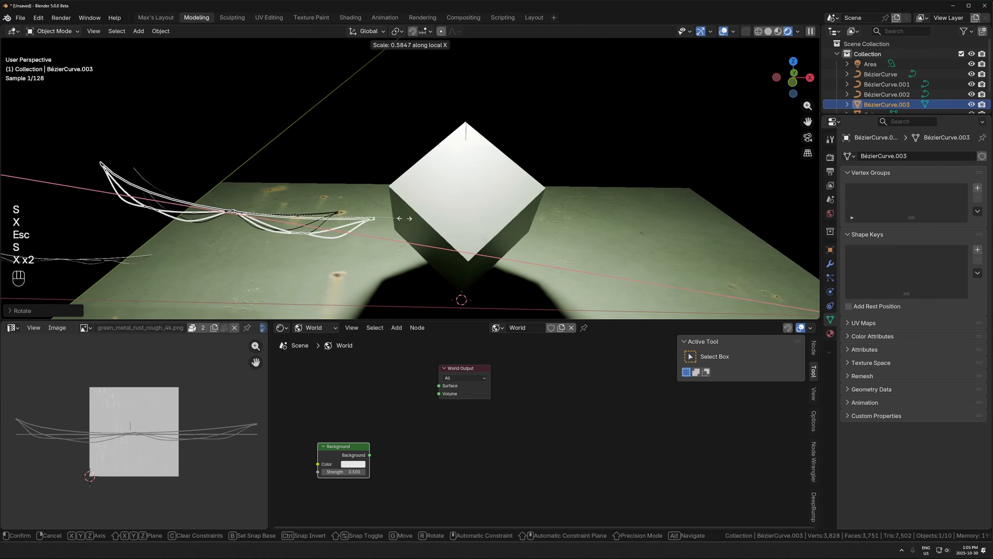
pyautogui.press('Escape')
# - Move the cable mesh up in front view and rotate it to a steeper slope with its lower end at the cube
pyautogui.press('KP_1')
pyautogui.scroll(5, 459, 229)
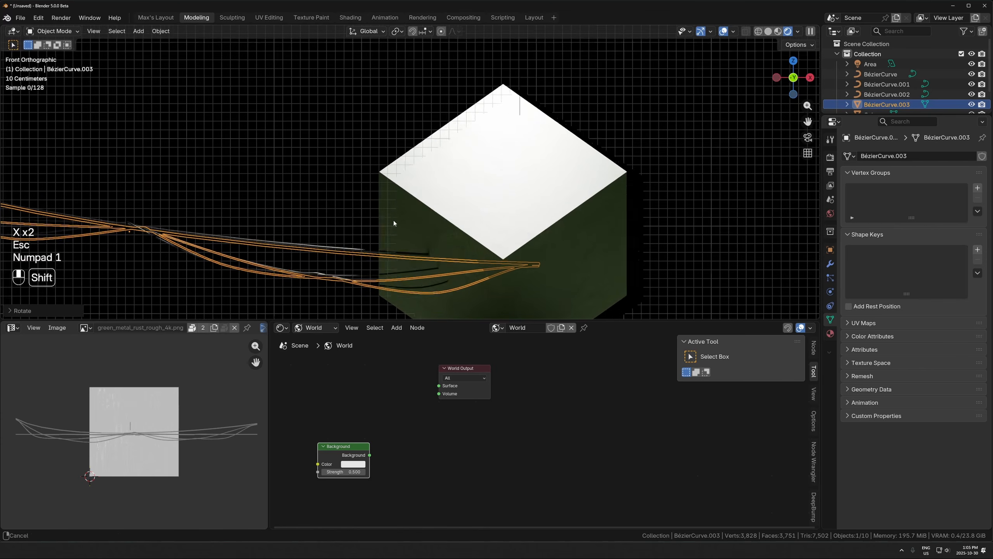
pyautogui.keyDown('shift'); pyautogui.moveTo(393, 222); pyautogui.dragTo(435, 225, button='middle'); pyautogui.keyUp('shift')
pyautogui.press('g')
pyautogui.click(362, 153)
pyautogui.press('r')
pyautogui.click(410, 200)
pyautogui.scroll(-4, 400, 215)
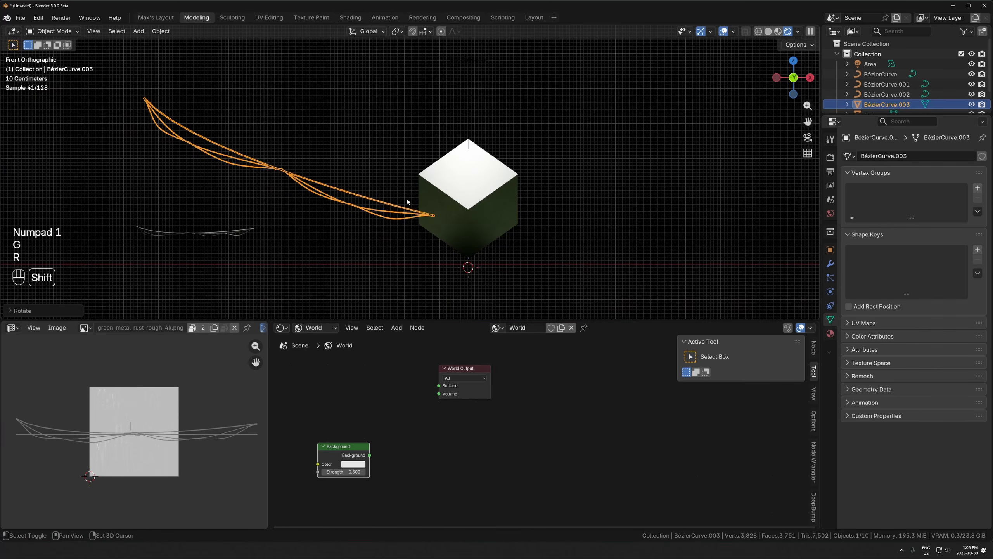
pyautogui.press('s')
pyautogui.press('x')
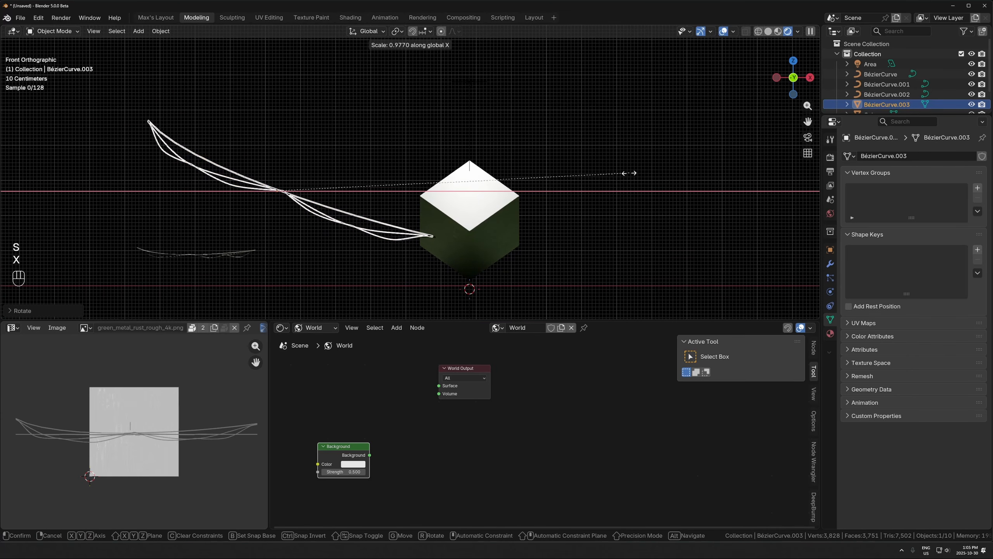
pyautogui.press('Escape')
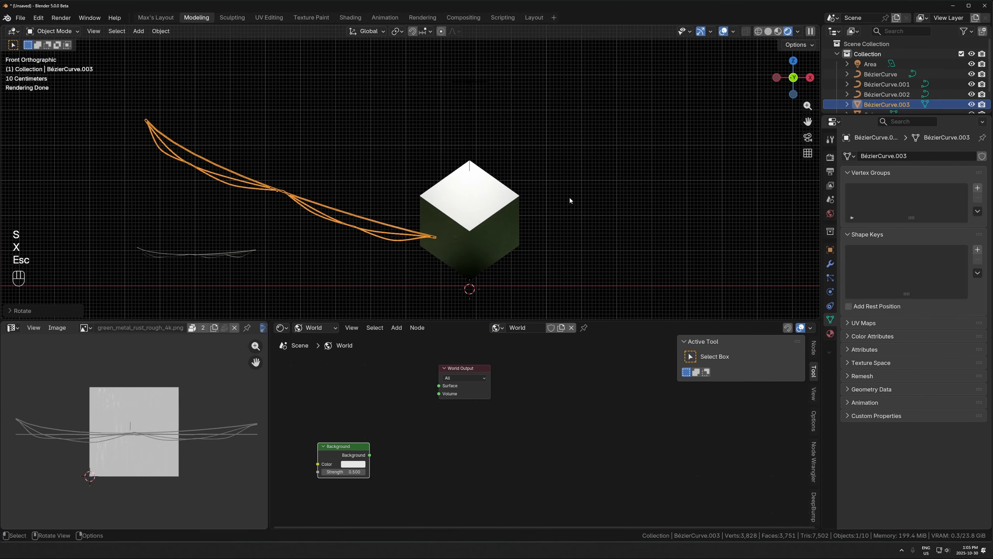
pyautogui.press('s')
pyautogui.press('x')
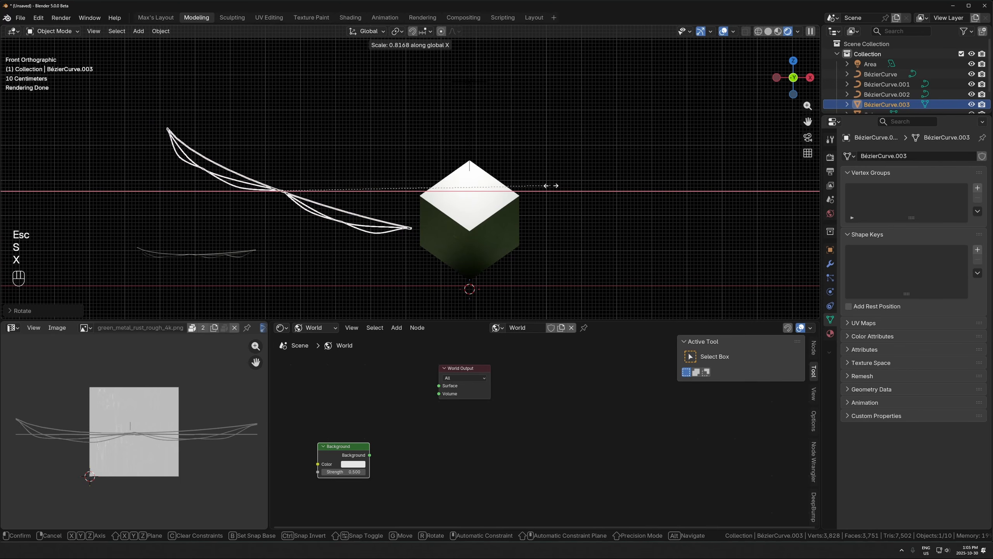
pyautogui.press('x')
pyautogui.keyDown('alt'); pyautogui.moveTo(550, 184); pyautogui.dragTo(575, 214, button='middle'); pyautogui.keyUp('alt')
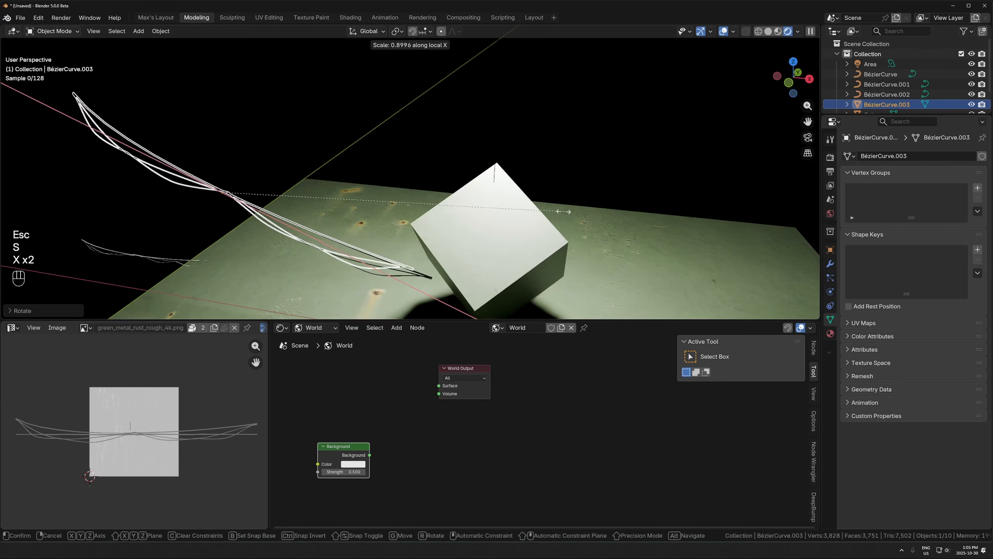
pyautogui.press('x')
pyautogui.press('x')
pyautogui.press('x')
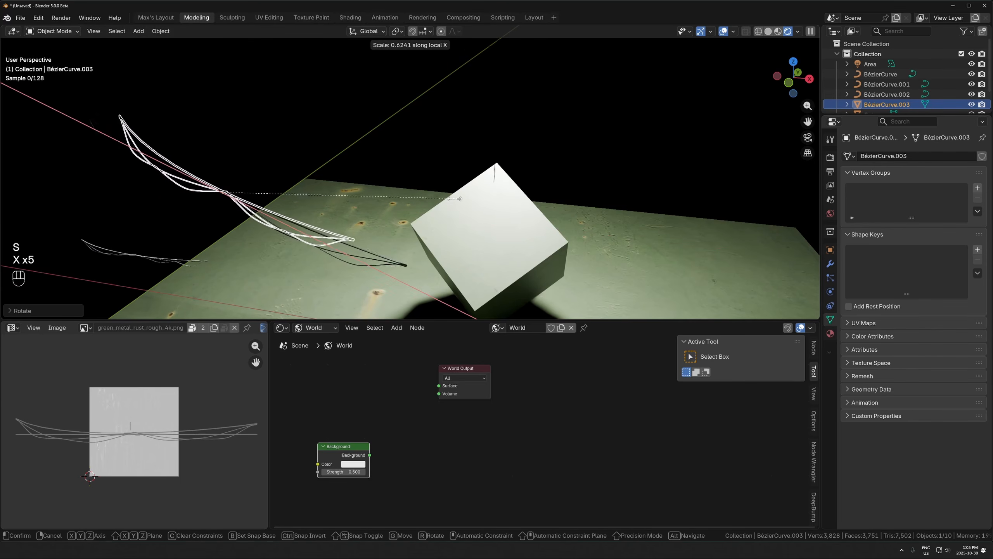
pyautogui.press('Escape')
# - Duplicate the cable mesh, rotating the copy to a steeper slope and shortening it along its local X axis
pyautogui.press('KP_1')
pyautogui.hotkey('shift', 'd')
pyautogui.press('r')
pyautogui.press('s')
pyautogui.press('x')
pyautogui.press('x')
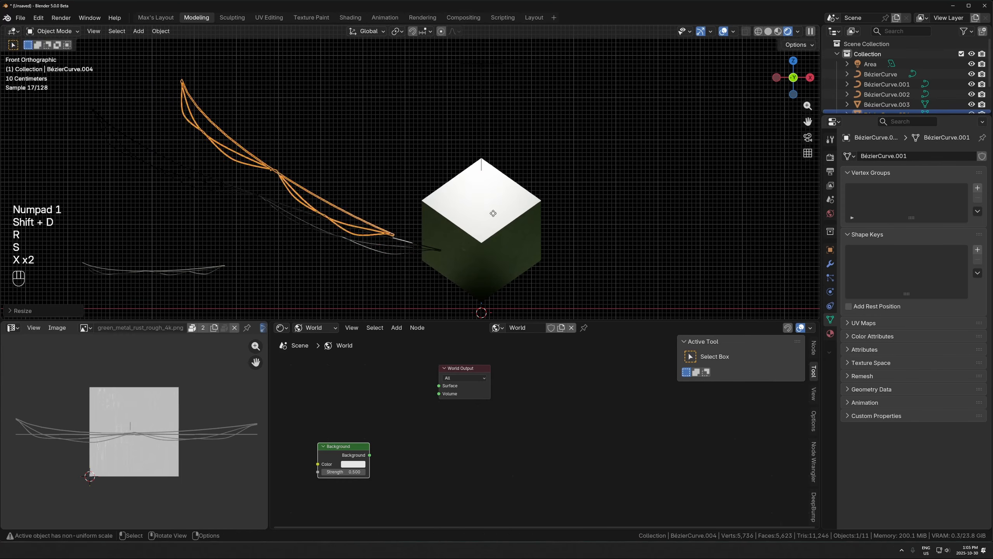
# - Move the cable copy toward the cube and rotate it in top view so it runs diagonally into the cube
pyautogui.press('g')
pyautogui.click(644, 254)
pyautogui.press('KP_7')
pyautogui.press('r')
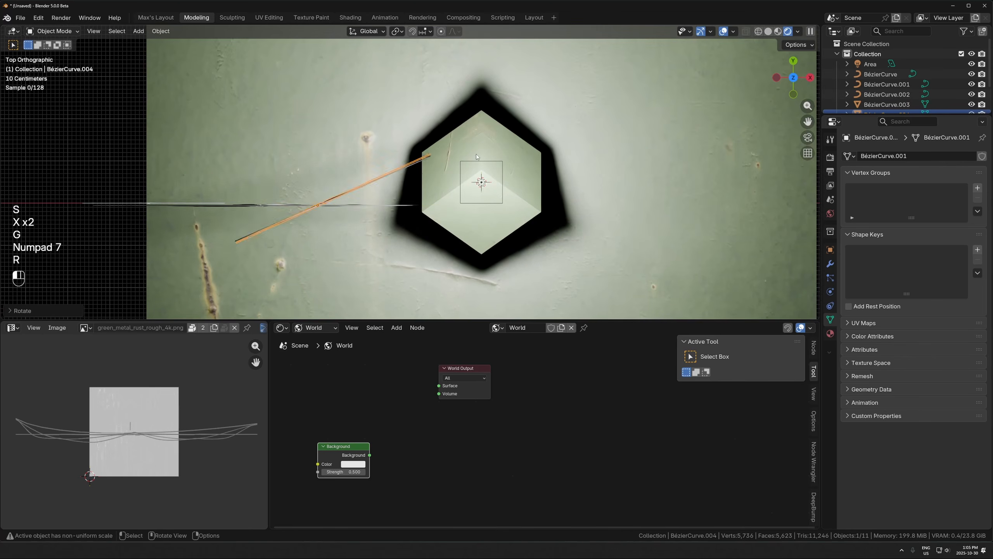
# - Move the diagonal cable copy to the cube's lower-left corner and place a rotated linked duplicate on the cube's lower-right side
pyautogui.press('g')
pyautogui.click(471, 192)
pyautogui.hotkey('alt', 'd')
pyautogui.click(629, 195)
pyautogui.press('r')
pyautogui.click(483, 189)
pyautogui.press('g')
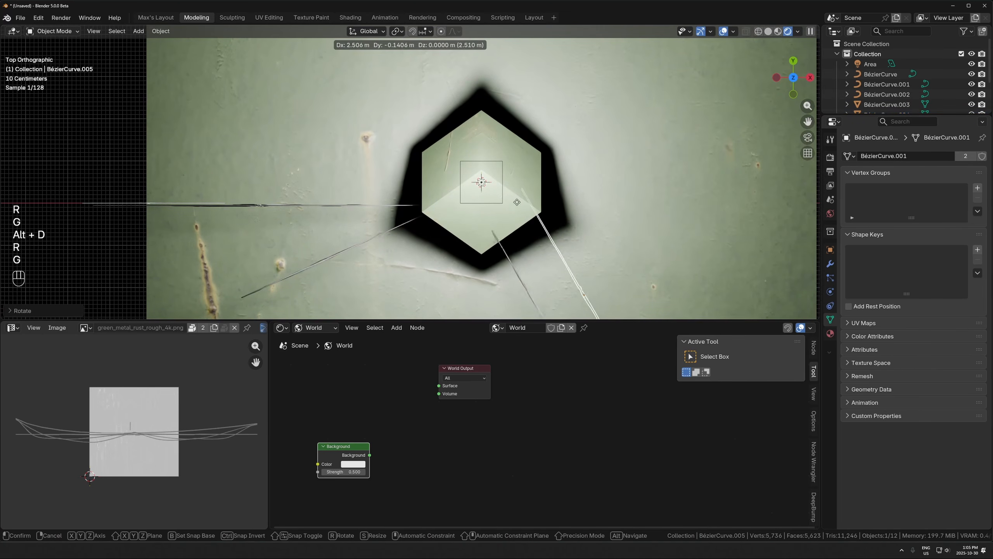
pyautogui.click(589, 219)
# - Rotate the linked cable duplicate to aim at the cube and switch the viewport to solid shading
pyautogui.keyDown('shift'); pyautogui.moveTo(589, 220); pyautogui.dragTo(550, 158, button='middle'); pyautogui.keyUp('shift')
pyautogui.scroll(-2, 550, 159)
pyautogui.press('z')
pyautogui.click(457, 198)
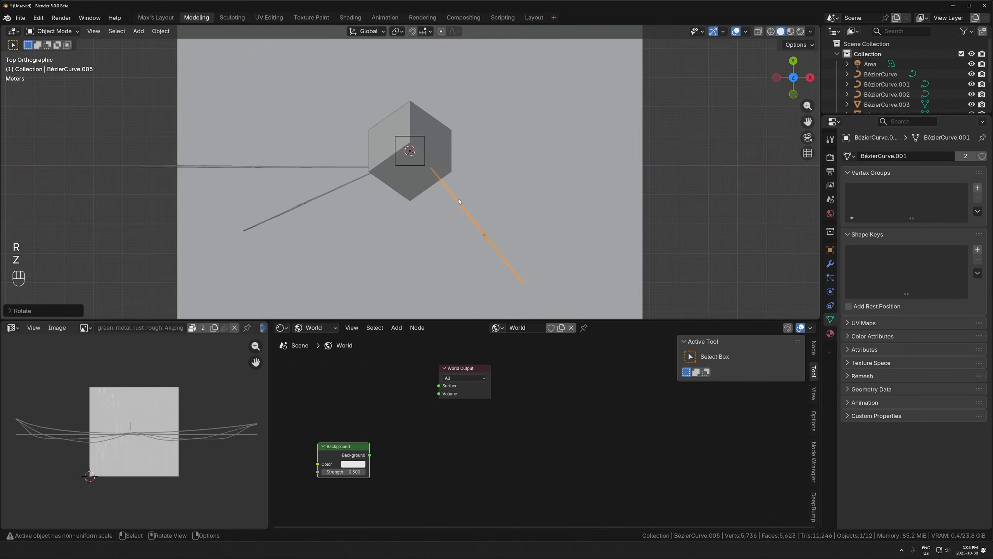
pyautogui.scroll(1, 430, 125)
pyautogui.moveTo(421, 129); pyautogui.dragTo(455, 107, button='middle')
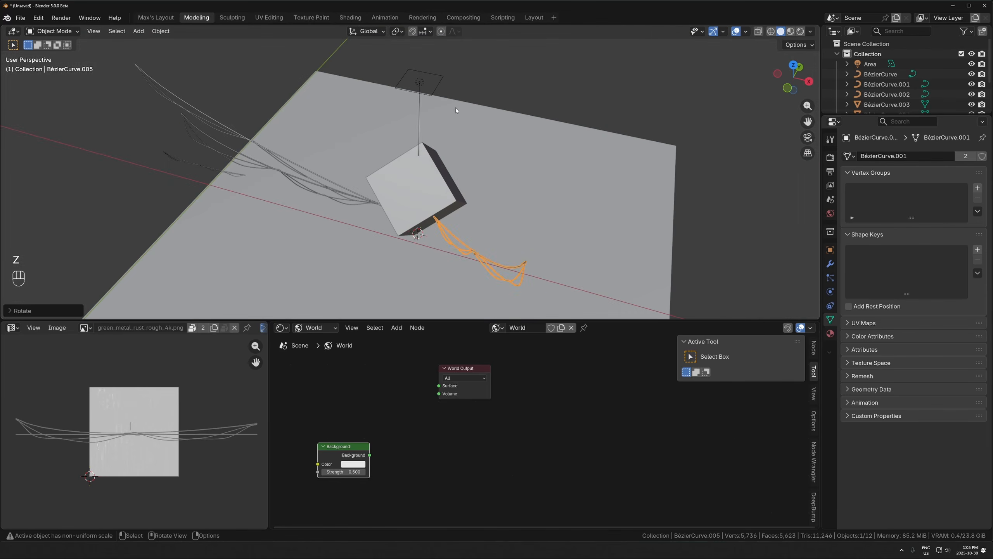
# - Snap the 3D cursor to the cube's center and set the transform pivot point to 3D Cursor
pyautogui.click(430, 172)
pyautogui.hotkey('shift', 's')
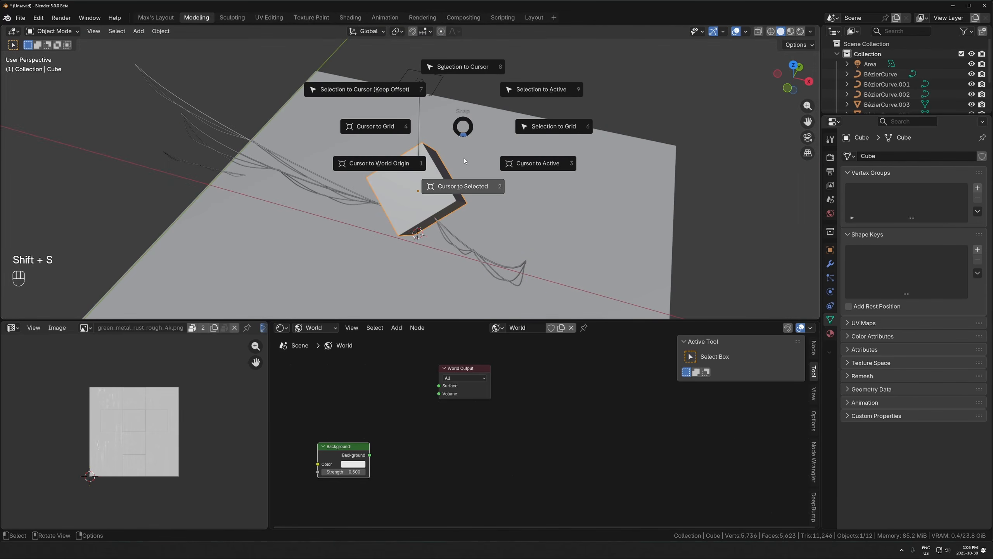
pyautogui.click(462, 165)
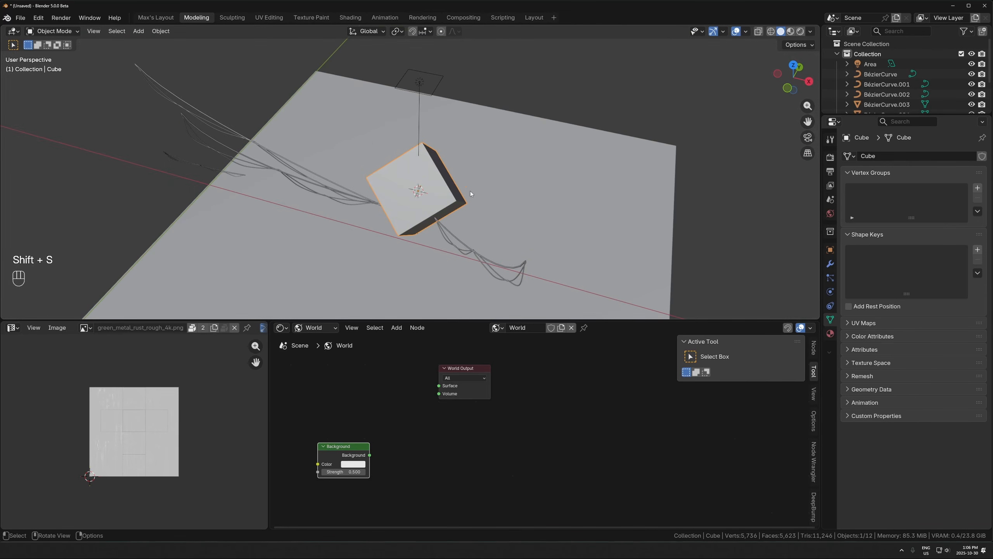
pyautogui.click(396, 32)
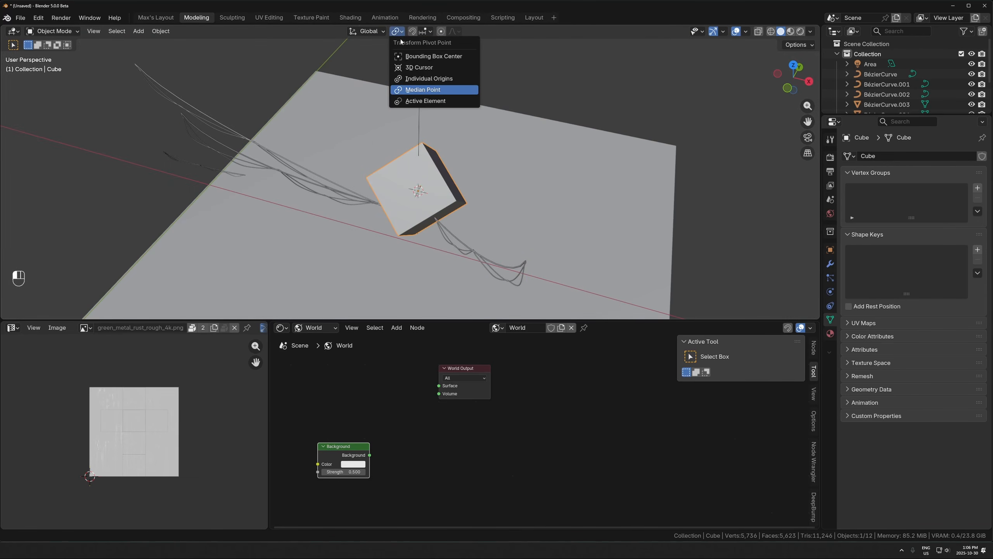
pyautogui.click(414, 68)
# - In top view, make a linked duplicate of a cable, rotated around the cube to its lower-left side and moved against it
pyautogui.press('KP_7')
pyautogui.click(474, 216)
pyautogui.press('r')
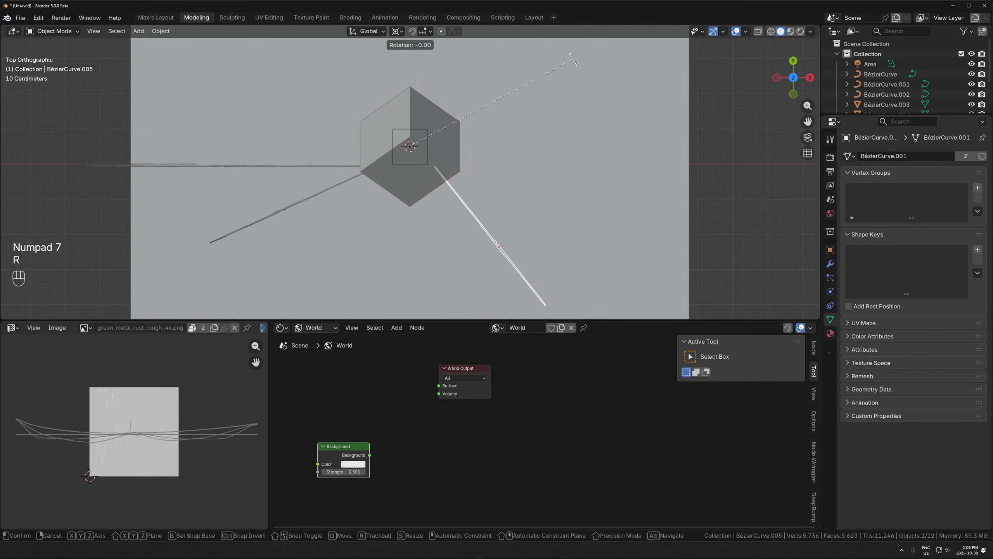
pyautogui.press('Escape')
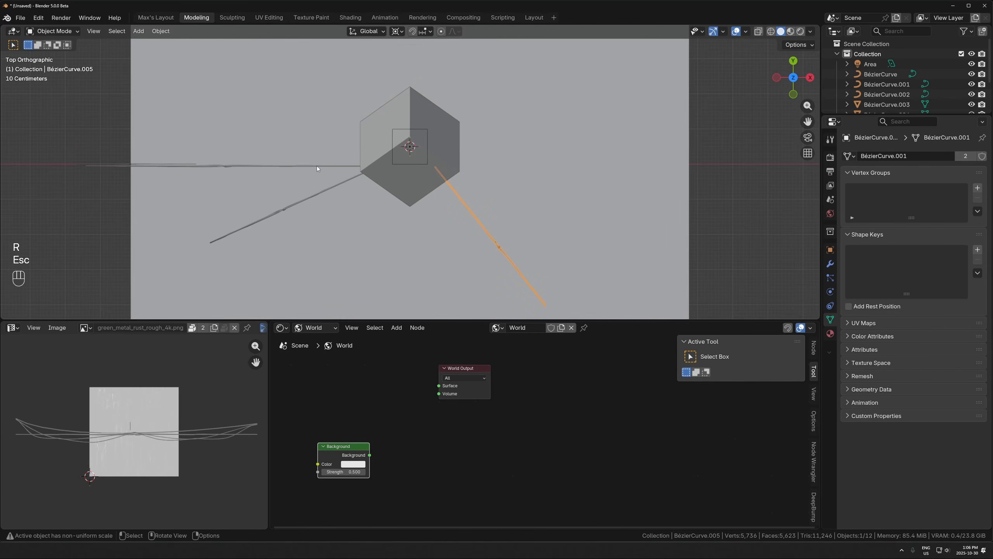
pyautogui.hotkey('alt', 'd')
pyautogui.press('r')
pyautogui.press('r')
pyautogui.click(533, 148)
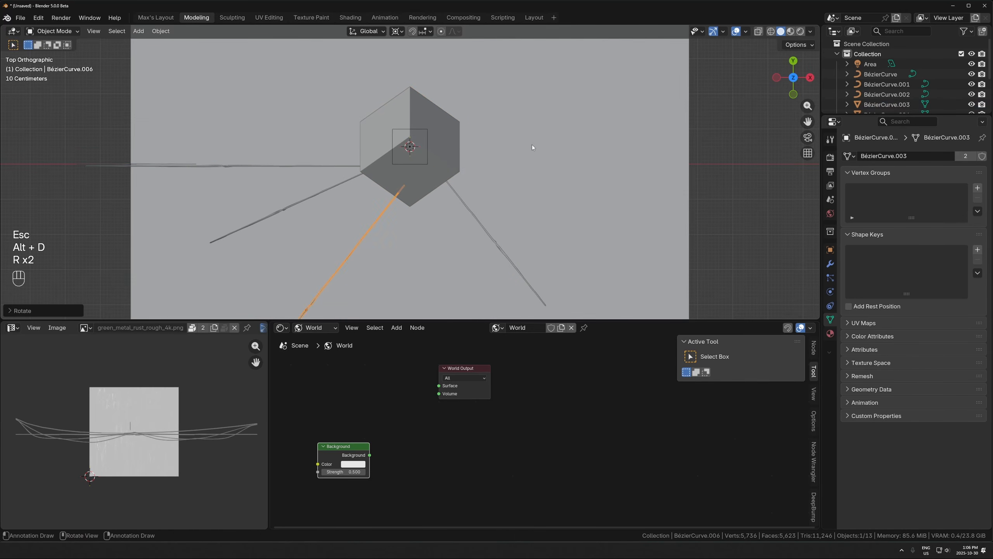
pyautogui.press('g')
pyautogui.click(462, 111)
# - Make two more linked cable duplicates in place, rotating one to the cube's right side and the other to its upper-left side
pyautogui.hotkey('alt', 'd')
pyautogui.rightClick(462, 110)
pyautogui.press('r')
pyautogui.click(596, 123)
pyautogui.hotkey('alt', 'd')
pyautogui.rightClick(596, 123)
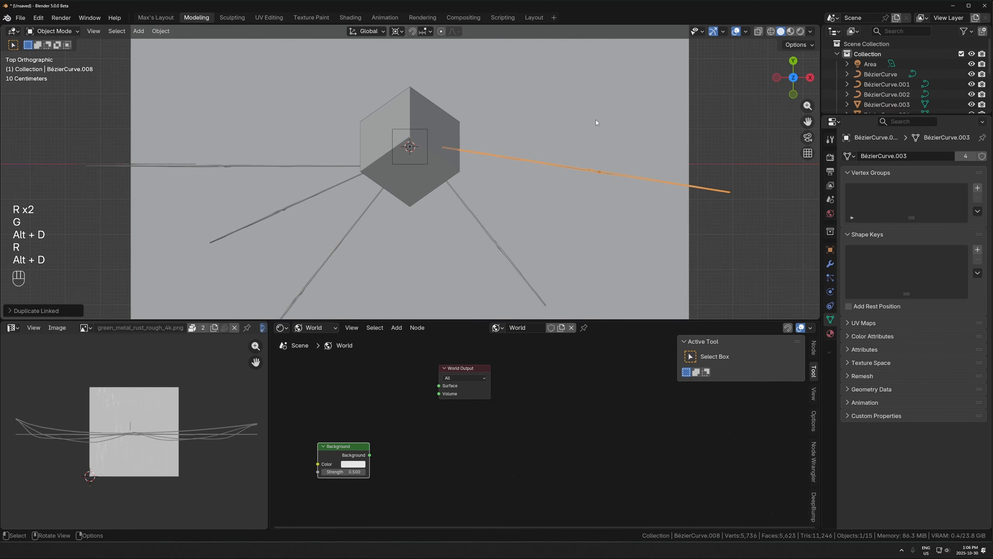
pyautogui.press('r')
pyautogui.click(348, 106)
# - Linked-duplicate the two lower-left cables, rotate the copies around the cube, and switch the viewport to rendered shading
pyautogui.click(337, 187)
pyautogui.keyDown('shift'); pyautogui.click(370, 208); pyautogui.keyUp('shift')
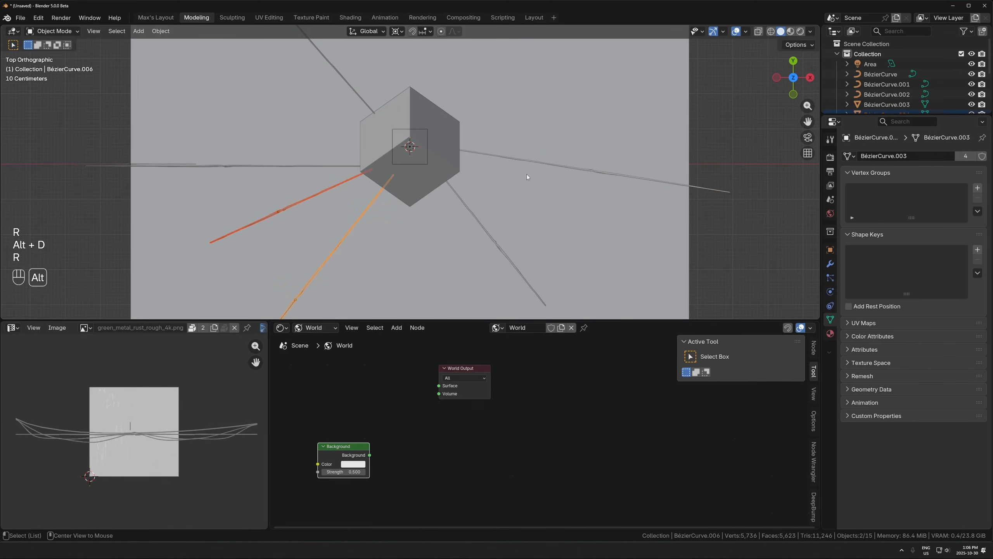
pyautogui.hotkey('alt', 'd')
pyautogui.press('r')
pyautogui.press('r')
pyautogui.press('z')
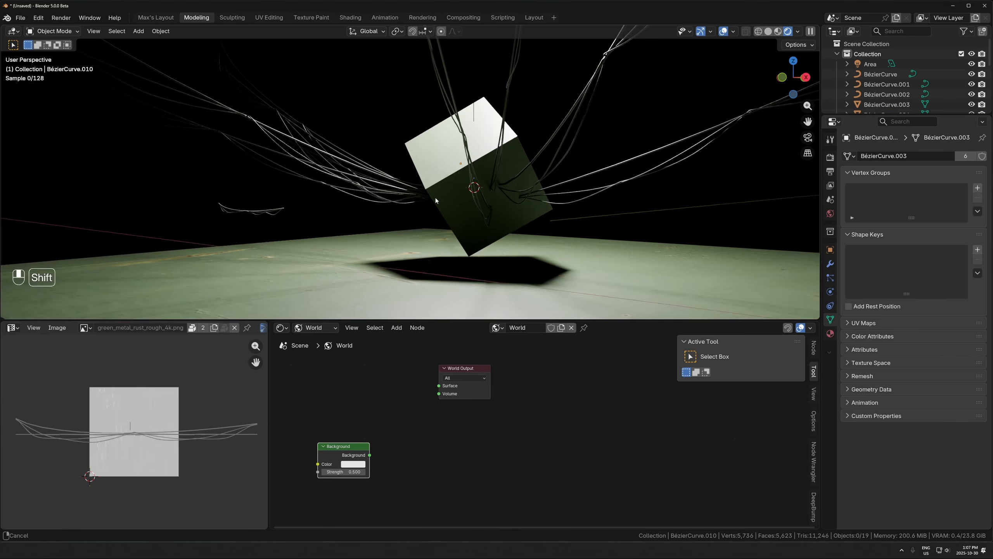
# - Thin the shared cable mesh in Edit Mode by shrinking it about 0.0013 m with Shrink/Fatten
pyautogui.moveTo(435, 197); pyautogui.dragTo(500, 137, button='middle')
pyautogui.press('Tab')
pyautogui.scroll(3, 451, 202)
pyautogui.keyDown('shift'); pyautogui.moveTo(505, 183); pyautogui.dragTo(392, 231, button='middle'); pyautogui.keyUp('shift')
pyautogui.scroll(4, 392, 230)
pyautogui.hotkey('alt', 's')
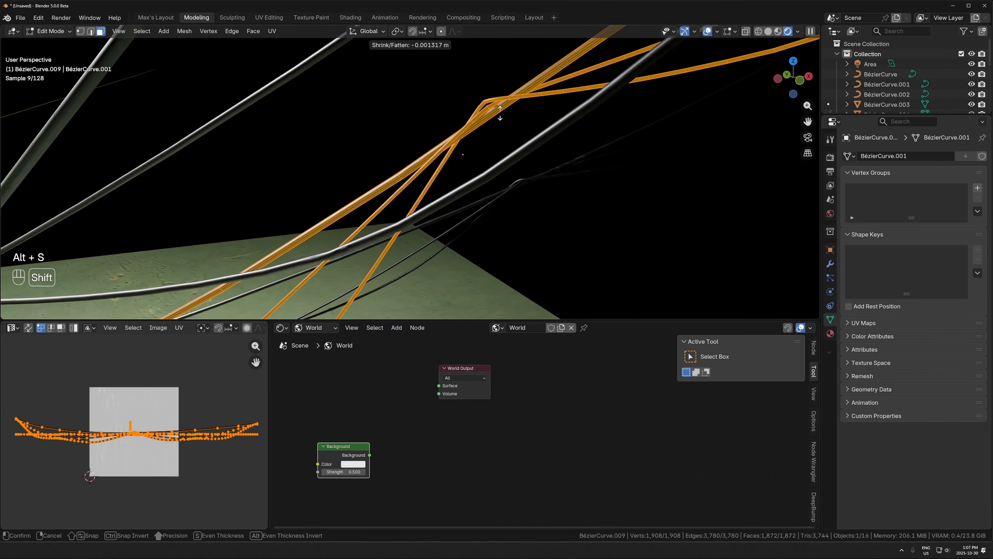
pyautogui.click(500, 115)
pyautogui.press('Tab')
pyautogui.scroll(-5, 495, 162)
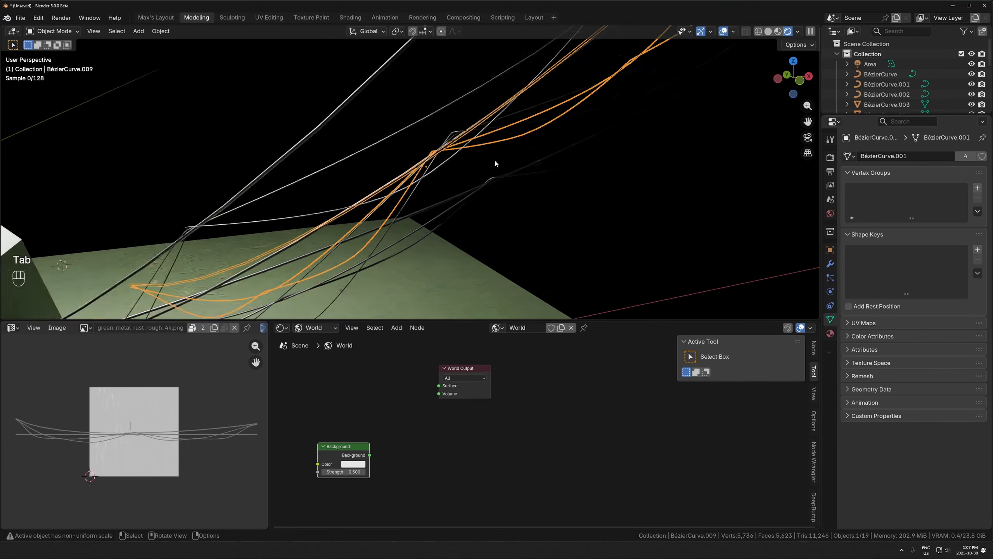
# - Add a new cube at the 3D cursor and scale it up until it encloses the floor and cables
pyautogui.press('Tab')
pyautogui.click(523, 201)
pyautogui.scroll(-3, 524, 202)
pyautogui.keyDown('shift'); pyautogui.moveTo(388, 219); pyautogui.dragTo(465, 160, button='middle'); pyautogui.keyUp('shift')
pyautogui.press('Tab')
pyautogui.hotkey('shift', 'a')
pyautogui.moveTo(346, 158)
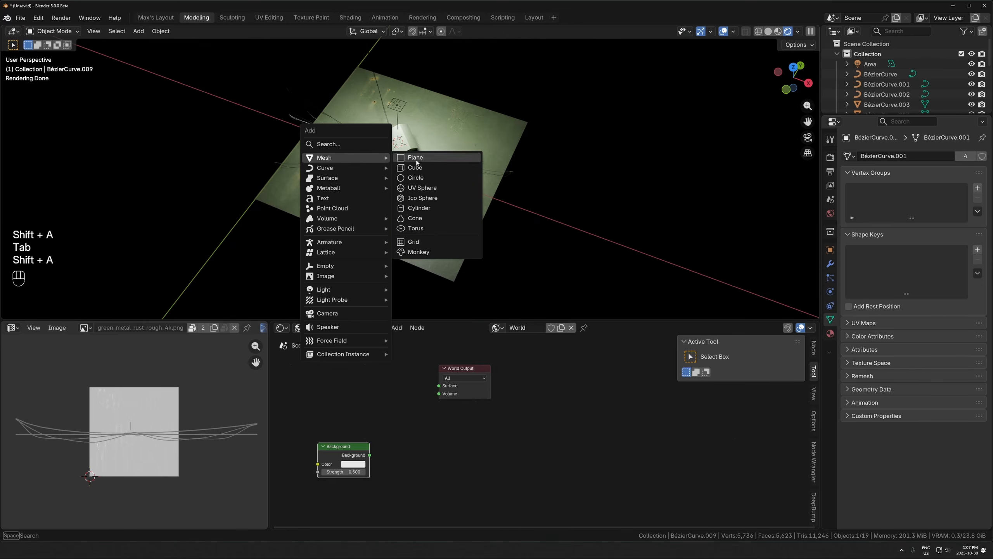
pyautogui.click(416, 168)
pyautogui.press('s')
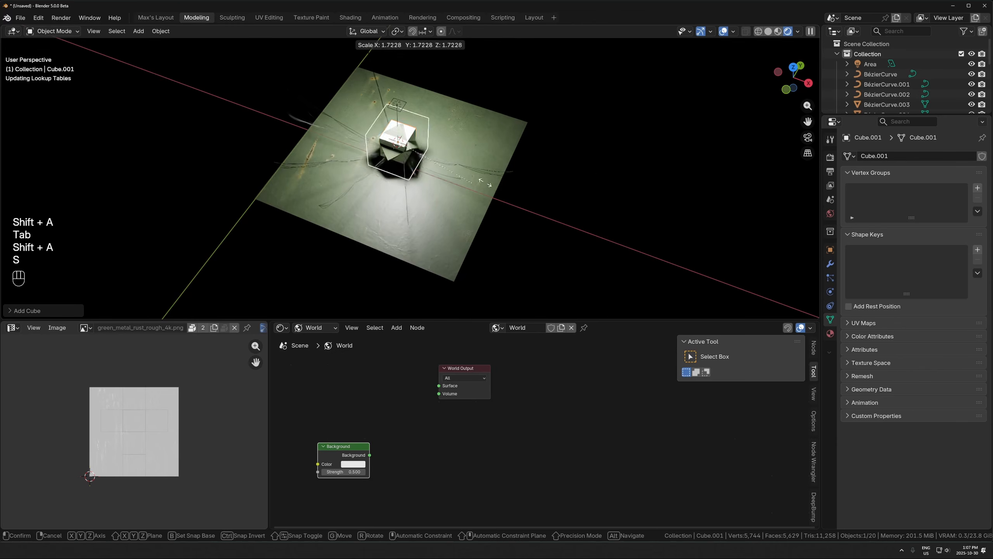
pyautogui.click(326, 160)
pyautogui.press('d')
# - Give the enclosing cube a new object material and delete its default shader node
pyautogui.click(314, 328)
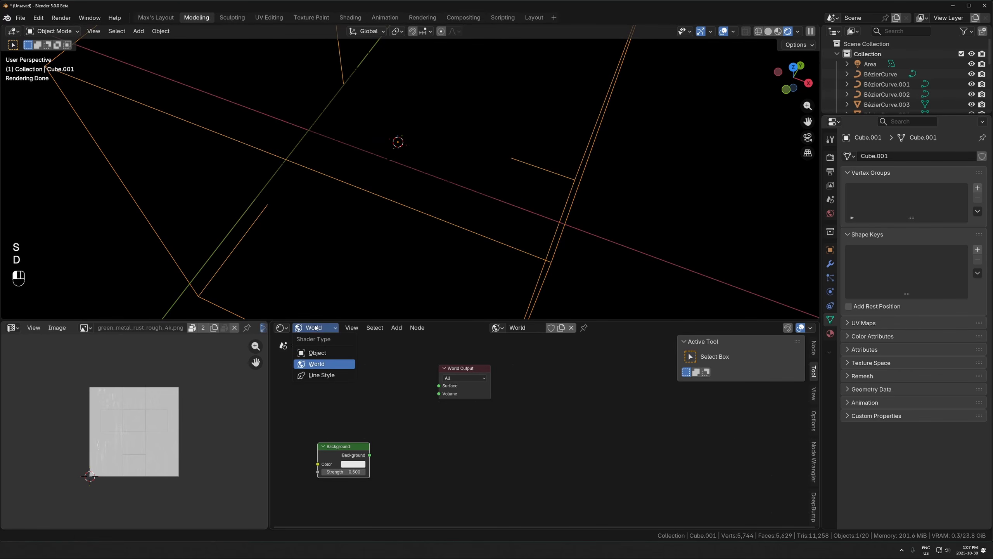
pyautogui.click(317, 365)
pyautogui.click(584, 327)
pyautogui.press('x')
# - Add a Volume Scatter node, connect it to the material's Volume output, and set its density to 0.01
pyautogui.hotkey('shift', 'a')
pyautogui.write('sca')
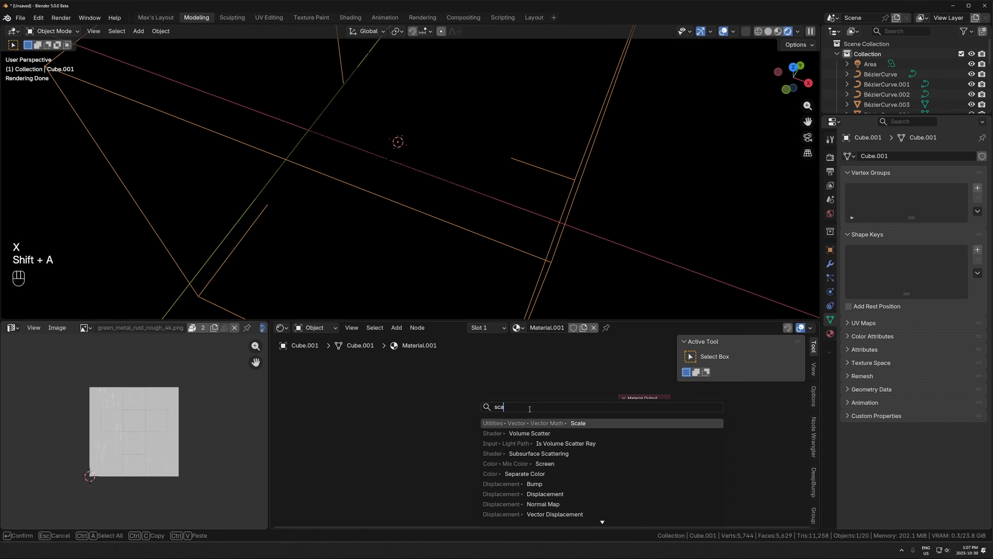
pyautogui.click(510, 433)
pyautogui.click(495, 439)
pyautogui.keyDown('alt'); pyautogui.moveTo(508, 441); pyautogui.dragTo(622, 423, button='right'); pyautogui.keyUp('alt')
pyautogui.click(521, 473)
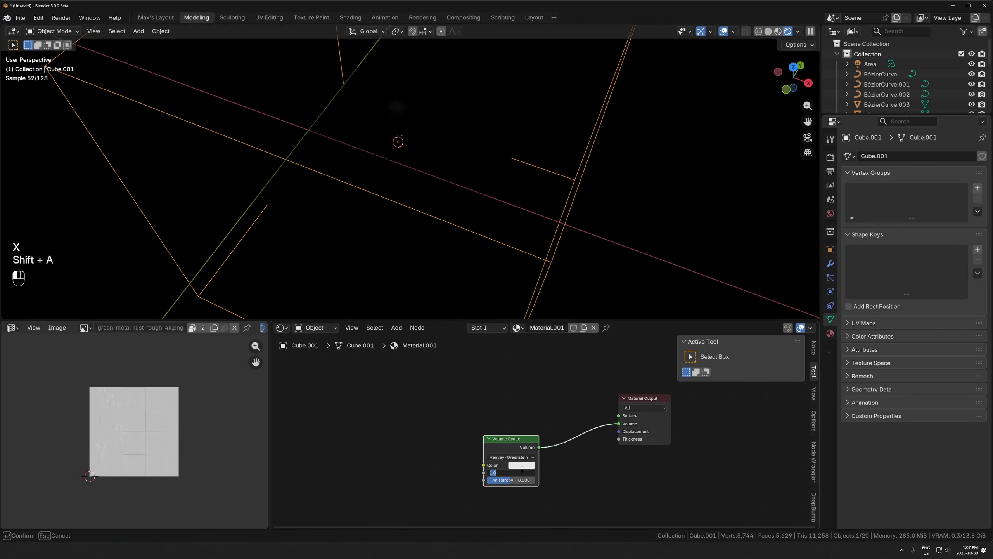
pyautogui.write('.01')
pyautogui.press('Return')
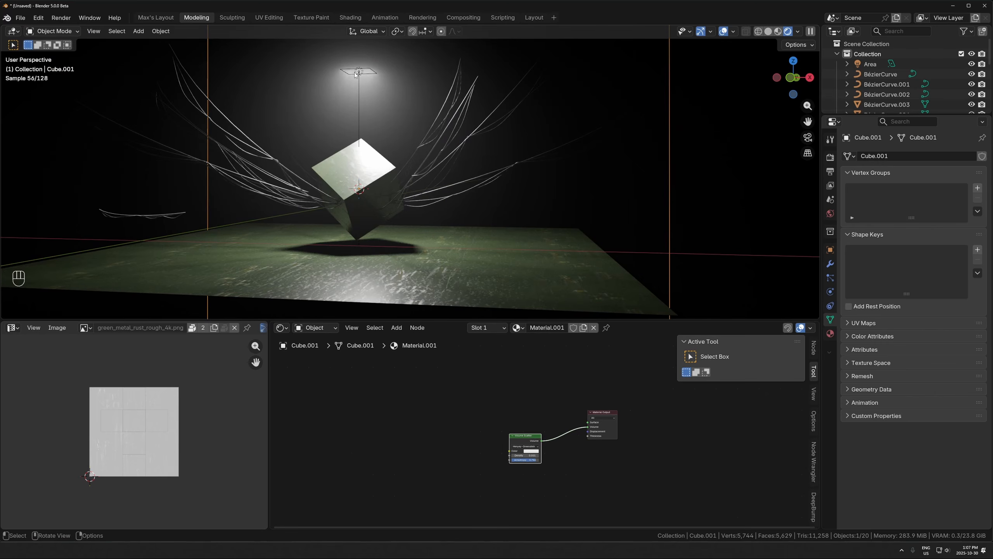
# - Move the area light up along the Z axis above the rusty cube
pyautogui.click(360, 74)
pyautogui.press('g')
pyautogui.press('z')
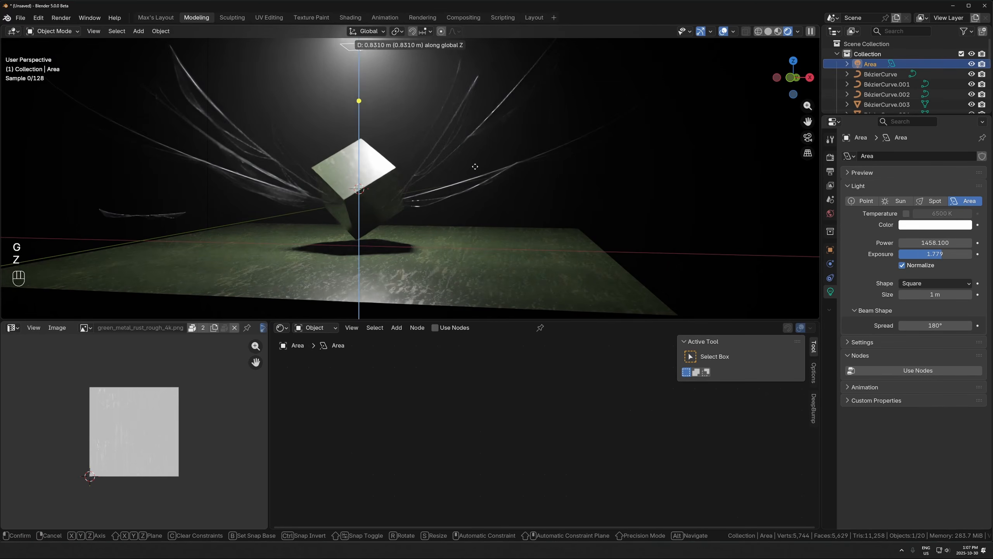
pyautogui.click(590, 187)
# - Reshape the area light into a long strip by narrowing it along Y and stretching it along X
pyautogui.press('s')
pyautogui.press('y')
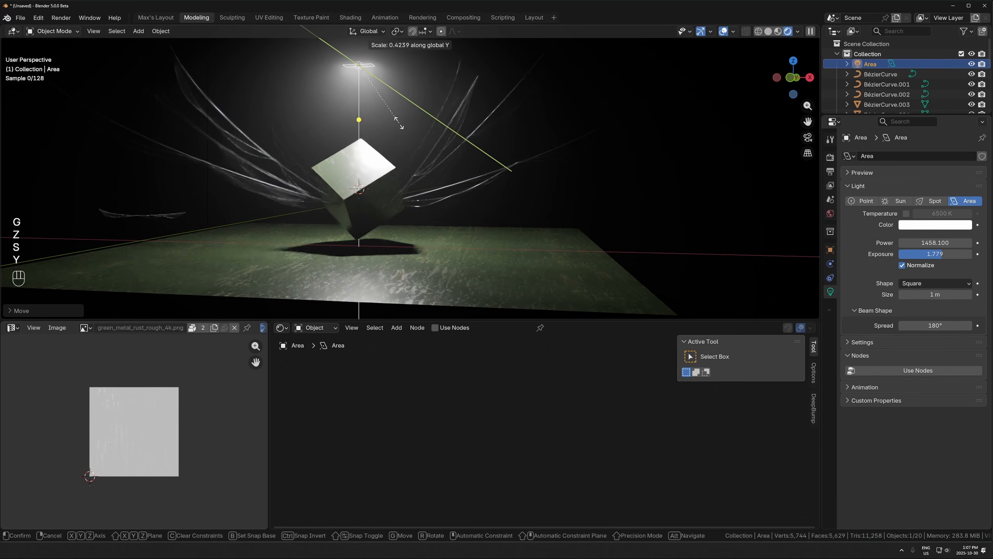
pyautogui.click(418, 142)
pyautogui.press('s')
pyautogui.press('x')
pyautogui.click(450, 149)
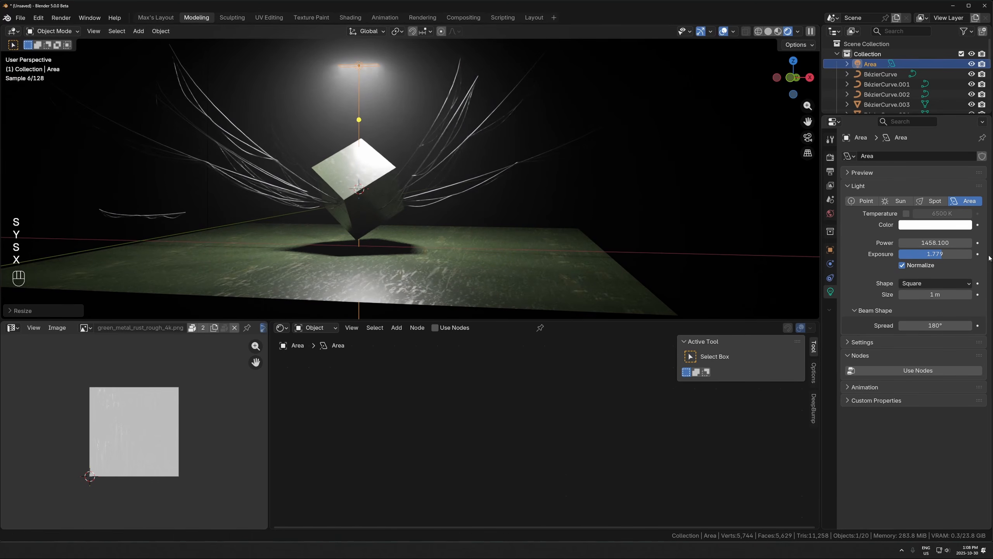
# - Tint the area light warm yellow, about #FFE49F, and lower its exposure to 0.930
pyautogui.click(937, 229)
pyautogui.moveTo(915, 98); pyautogui.dragTo(904, 108)
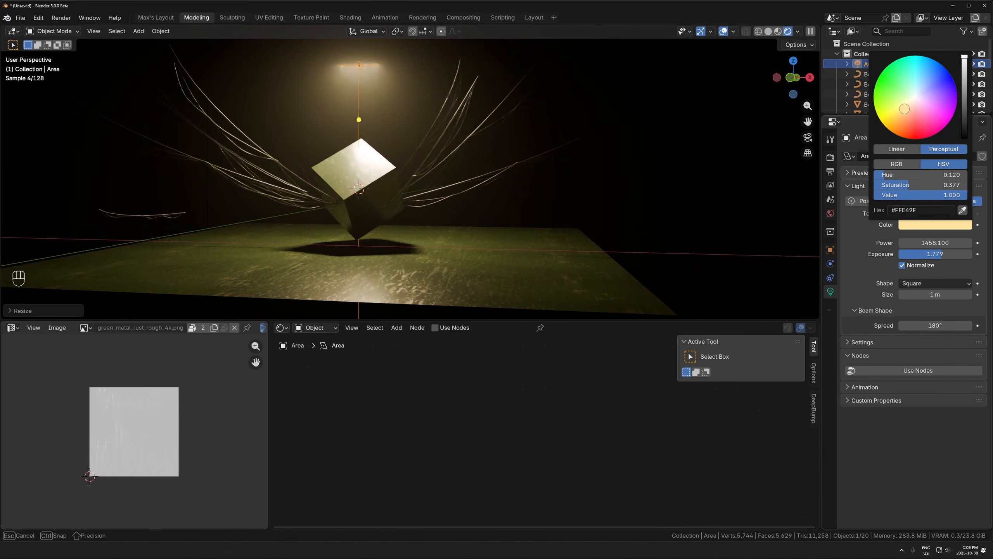
pyautogui.keyDown('shift'); pyautogui.moveTo(935, 254); pyautogui.dragTo(918, 254); pyautogui.keyUp('shift')
# - Place linked duplicates of the strip light on both sides along X, and lower the shared exposure further
pyautogui.hotkey('alt', 'd')
pyautogui.press('x')
pyautogui.click(318, 158)
pyautogui.hotkey('alt', 'd')
pyautogui.press('x')
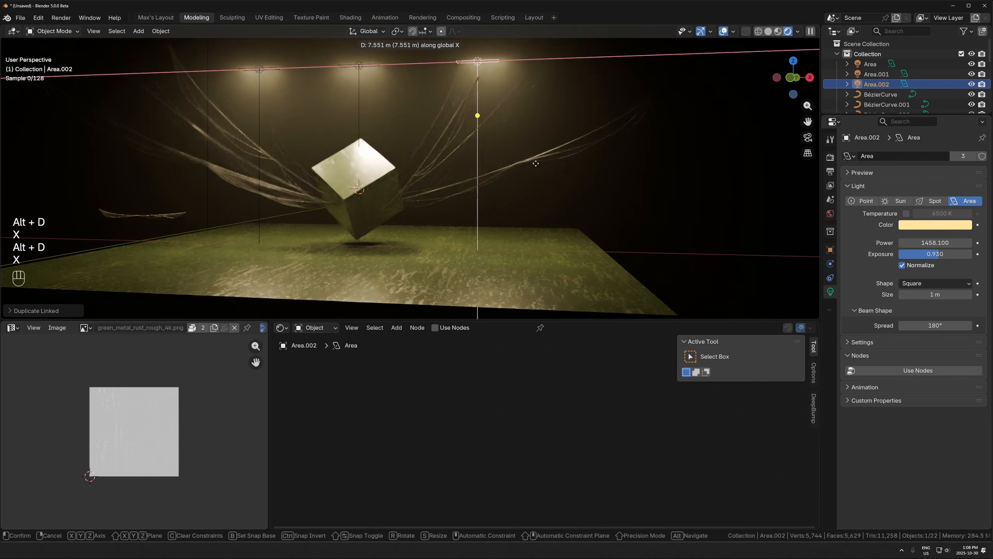
pyautogui.click(525, 159)
pyautogui.keyDown('shift'); pyautogui.moveTo(935, 254); pyautogui.dragTo(919, 254); pyautogui.keyUp('shift')
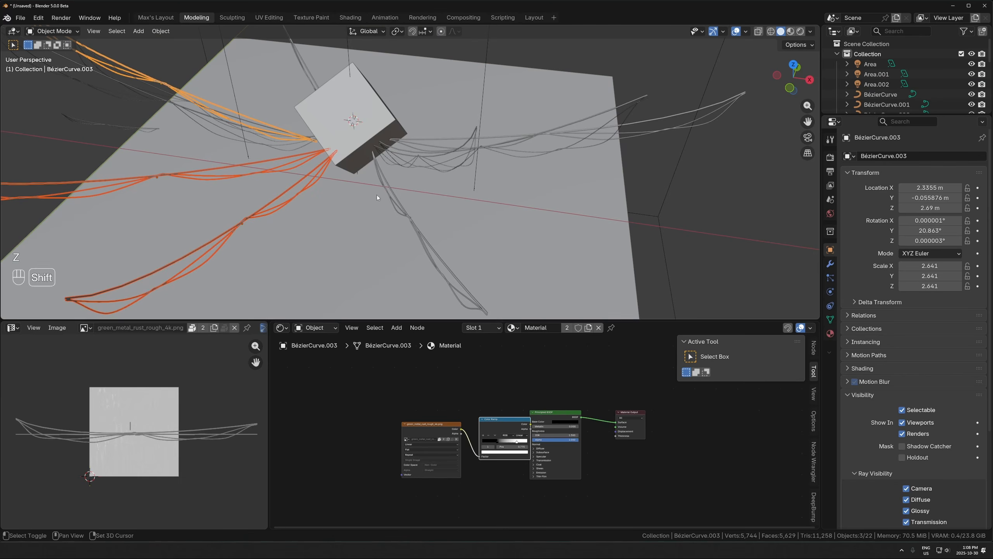
# - Linked-duplicate the three selected cables, move the copies lower beside the cube, and trackball-rotate them to a shallower angle
pyautogui.moveTo(377, 194)
pyautogui.mouseDown(button='middle')
pyautogui.moveTo(402, 186)
pyautogui.moveTo(414, 225)
pyautogui.moveTo(406, 198)
pyautogui.mouseUp(button='middle')
pyautogui.hotkey('alt', 'd')
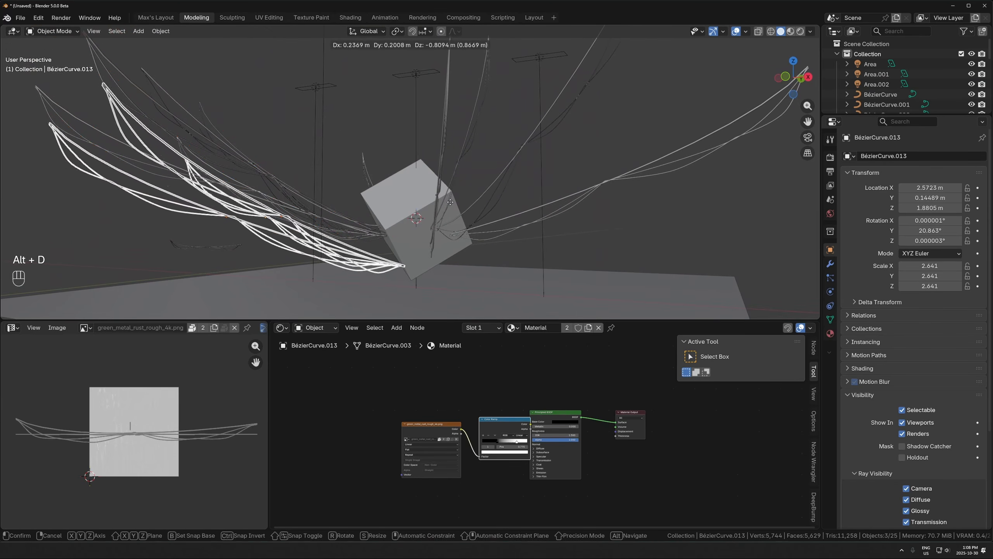
pyautogui.press('r')
pyautogui.press('g')
pyautogui.press('r')
pyautogui.press('r')
pyautogui.click(464, 176)
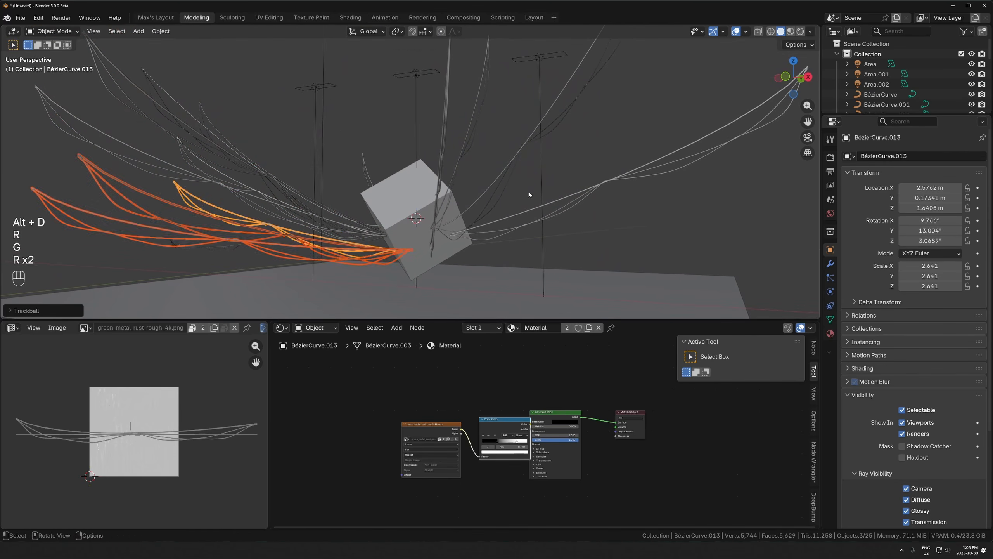
# - Stretch the three cable copies along their local X axes to an active X scale of 4.495 and move them toward the cube
pyautogui.press('s')
pyautogui.press('x')
pyautogui.press('x')
pyautogui.click(723, 216)
pyautogui.press('g')
pyautogui.click(473, 216)
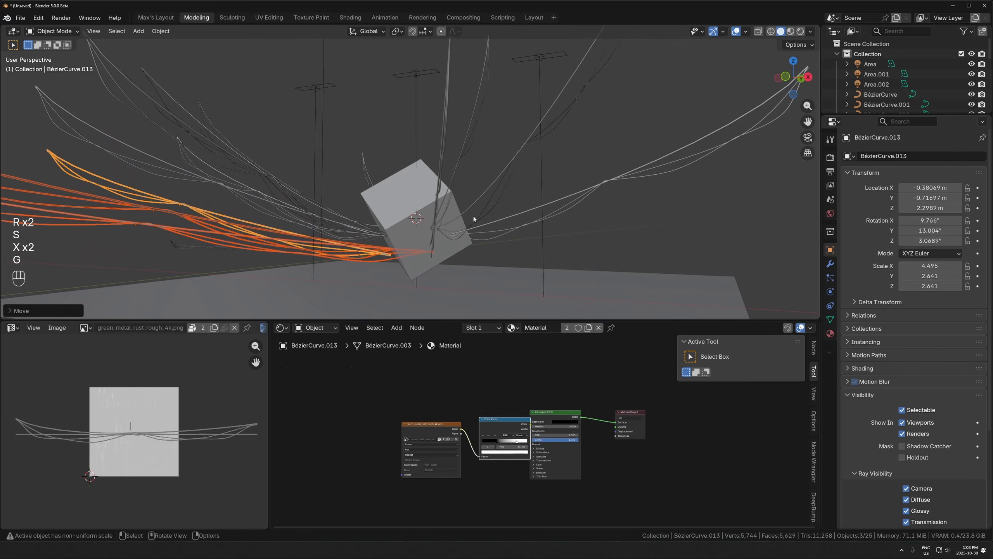
# - Lengthen the cable copies along local X to an active X scale of 4.673 and adjust their position at the cube's lower corner
pyautogui.moveTo(473, 216); pyautogui.dragTo(445, 230, button='middle')
pyautogui.press('g')
pyautogui.click(462, 235)
pyautogui.press('s')
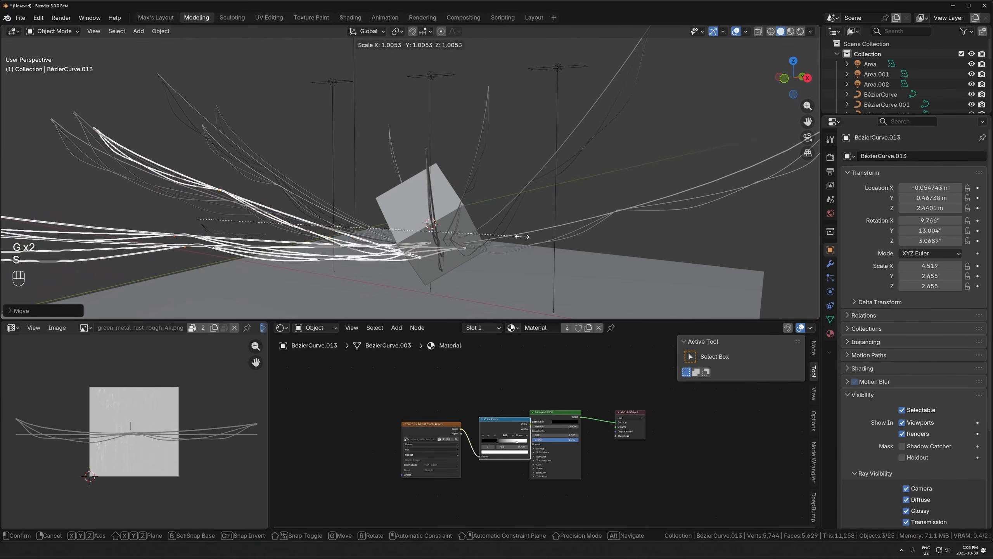
pyautogui.press('x')
pyautogui.press('x')
pyautogui.click(474, 247)
pyautogui.press('g')
pyautogui.click(360, 253)
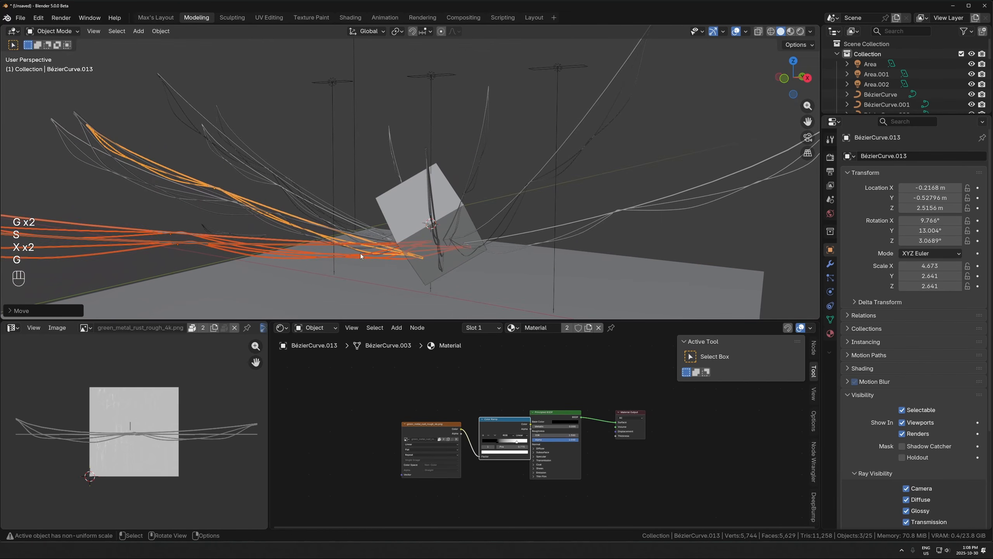
# - Switch the viewport to rendered shading and inspect the cables and strip lights around the cube from several angles
pyautogui.click(290, 248)
pyautogui.moveTo(471, 252); pyautogui.dragTo(456, 234, button='middle')
pyautogui.press('z')
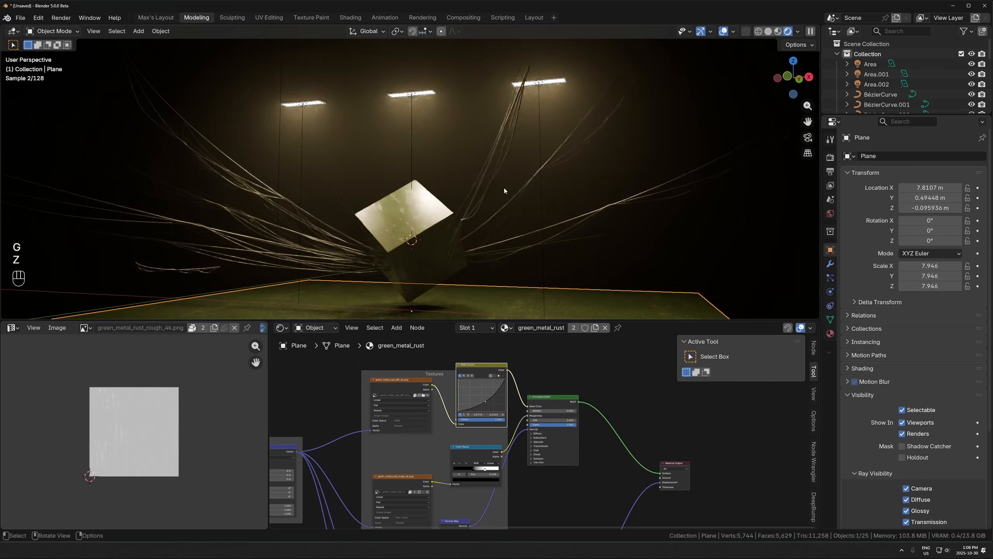
pyautogui.moveTo(504, 188)
pyautogui.mouseDown(button='middle')
pyautogui.moveTo(410, 217)
pyautogui.moveTo(380, 168)
pyautogui.moveTo(461, 214)
pyautogui.mouseUp(button='middle')
pyautogui.moveTo(507, 246); pyautogui.dragTo(471, 207, button='middle')
pyautogui.click(695, 192)
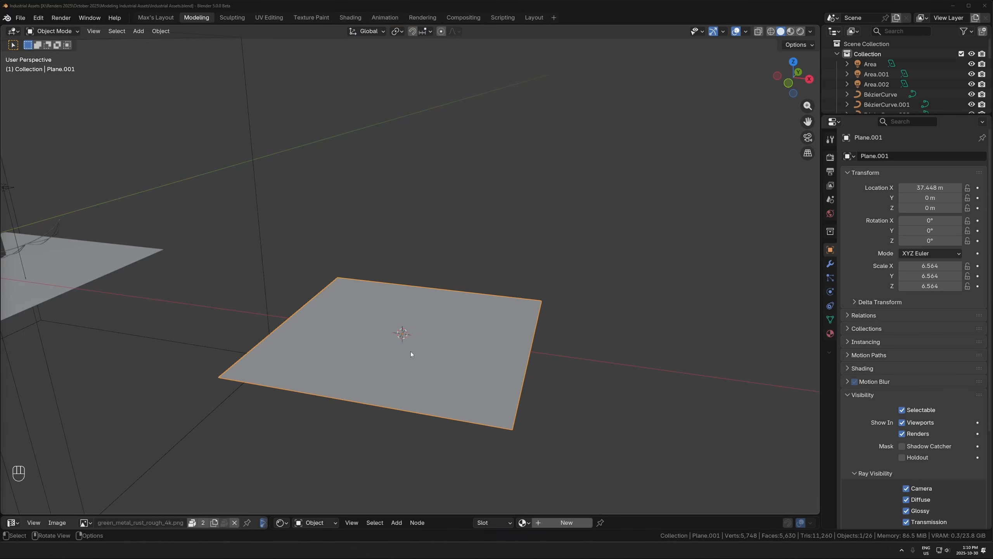
# - Add a cube at the centre of the new plane and raise it 1 m along Z
pyautogui.keyDown('shift'); pyautogui.moveTo(410, 352); pyautogui.dragTo(416, 372, button='middle'); pyautogui.keyUp('shift')
pyautogui.keyDown('shift'); pyautogui.moveTo(487, 397); pyautogui.dragTo(474, 365, button='middle'); pyautogui.keyUp('shift')
pyautogui.scroll(2, 422, 367)
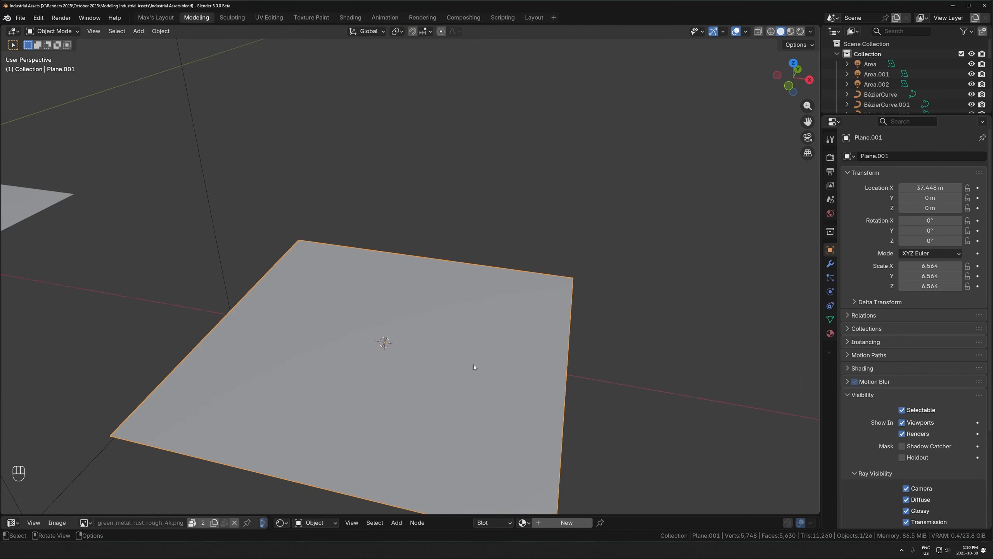
pyautogui.hotkey('shift', 'a')
pyautogui.moveTo(391, 343)
pyautogui.click(441, 346)
pyautogui.press('g')
pyautogui.press('z')
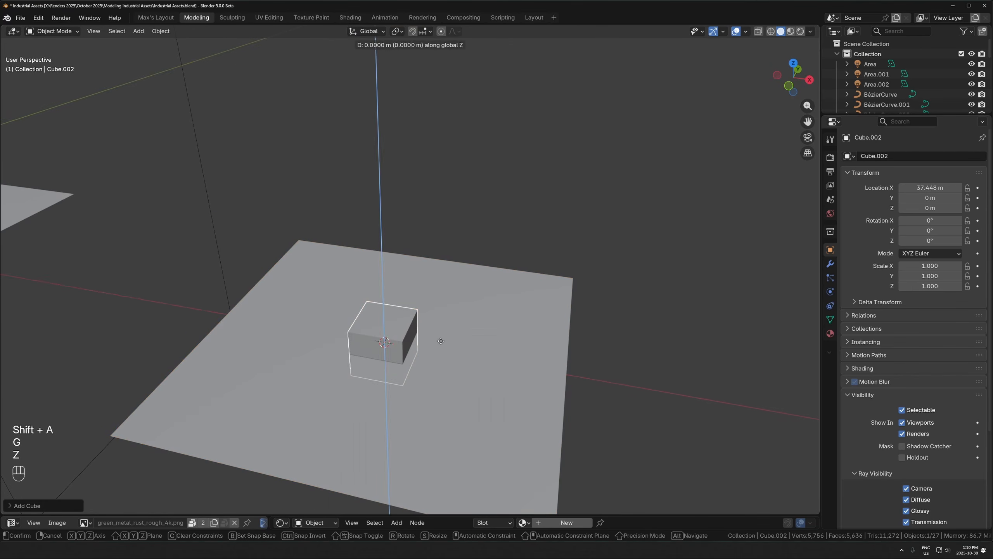
pyautogui.click(441, 341)
pyautogui.write('gz1')
pyautogui.click(446, 360)
# - Raise the cube's top face along Z in Edit Mode to form a tall rectangular column
pyautogui.press('Tab')
pyautogui.press('3')
pyautogui.click(394, 306)
pyautogui.moveTo(398, 328); pyautogui.dragTo(396, 325, button='middle')
pyautogui.press('g')
pyautogui.press('z')
pyautogui.click(404, 152)
pyautogui.press('Tab')
# - Enlarge the ground plane under the column uniformly to a scale of about 9.584
pyautogui.click(473, 316)
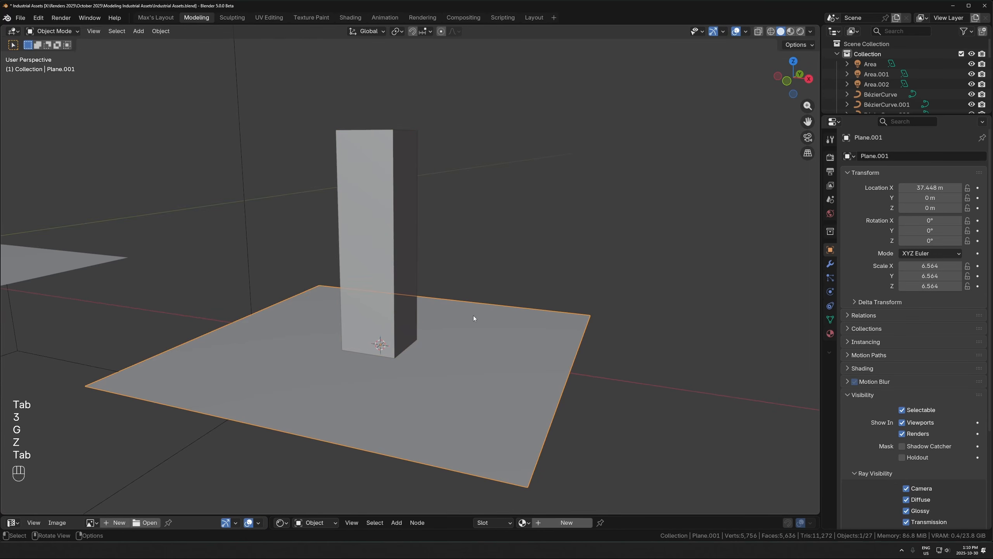
pyautogui.press('s')
pyautogui.click(509, 315)
pyautogui.moveTo(509, 314); pyautogui.dragTo(419, 249, button='middle')
pyautogui.scroll(2, 407, 273)
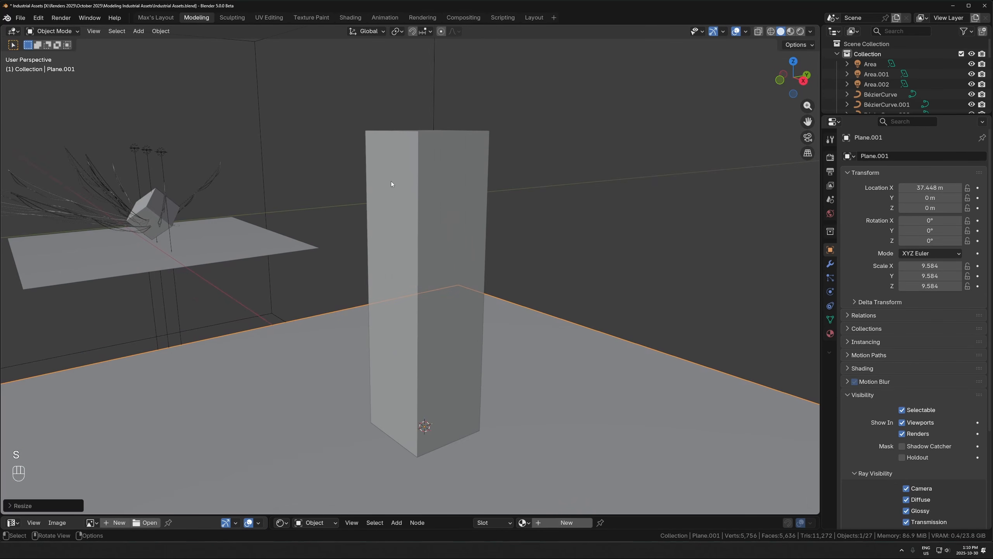
pyautogui.press('t')
pyautogui.click(15, 173)
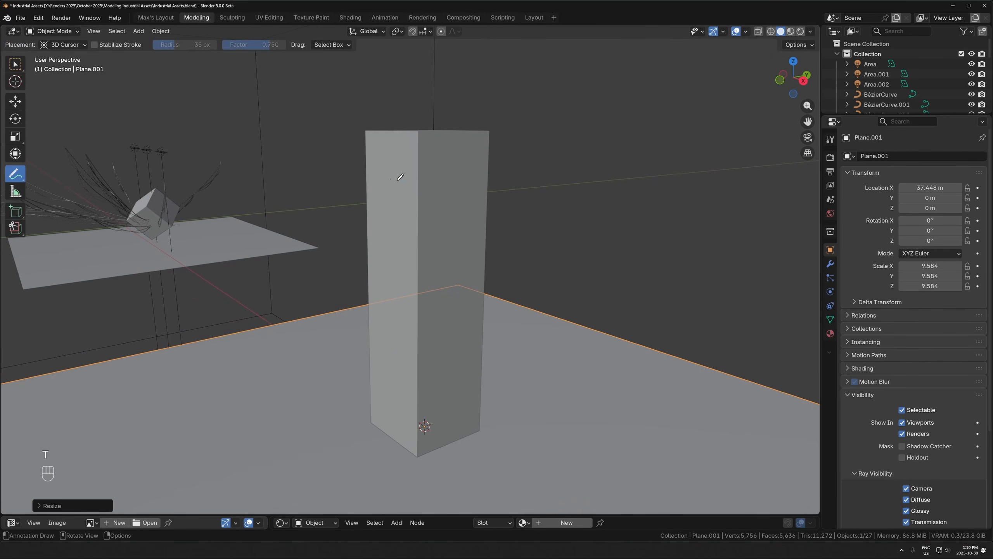
pyautogui.moveTo(400, 177); pyautogui.dragTo(401, 442)
pyautogui.hotkey('ctrl', 'z')
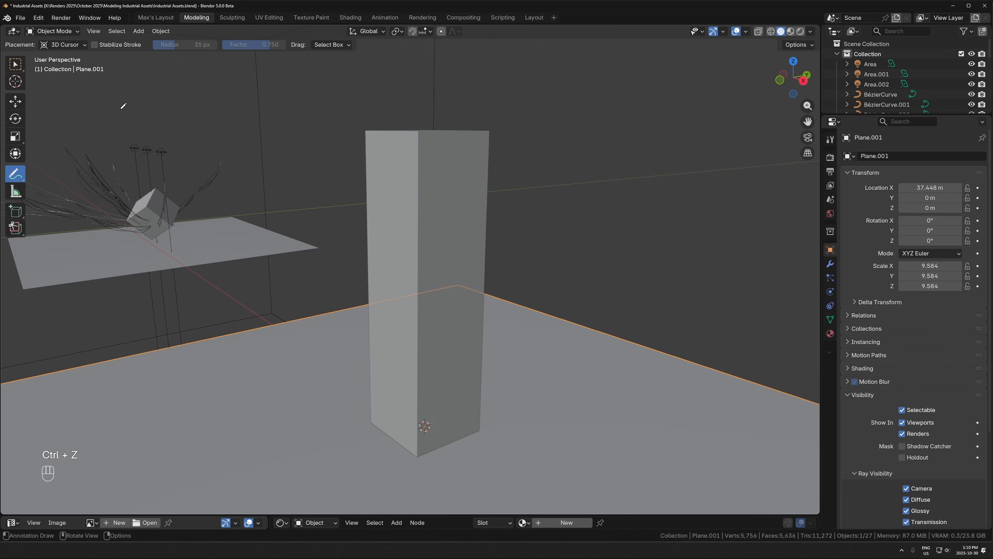
pyautogui.click(15, 63)
pyautogui.press('Tab')
pyautogui.press('Tab')
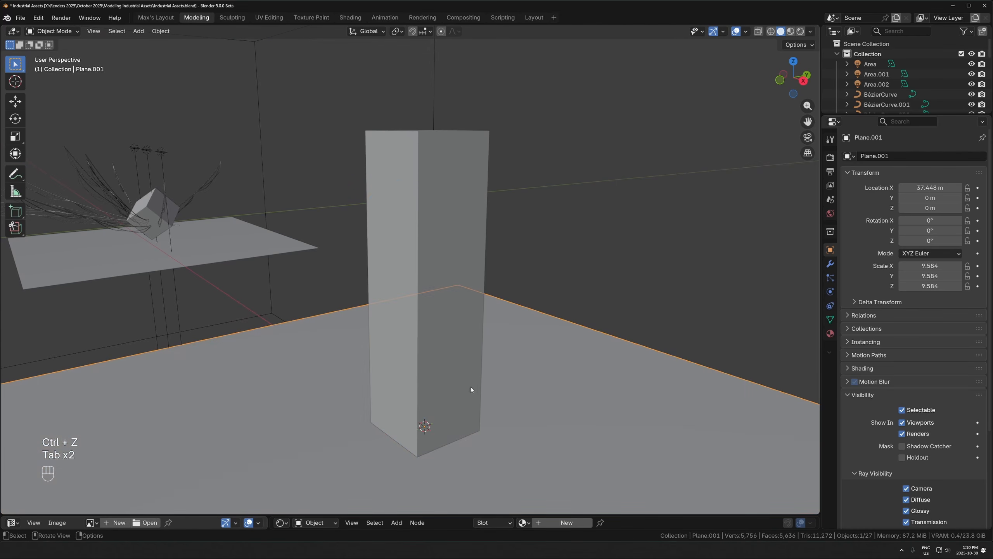
# - Add a cylinder mesh and move it about -2.475 m along Y, beside the column
pyautogui.moveTo(470, 386); pyautogui.dragTo(422, 327, button='middle')
pyautogui.hotkey('shift', 'a')
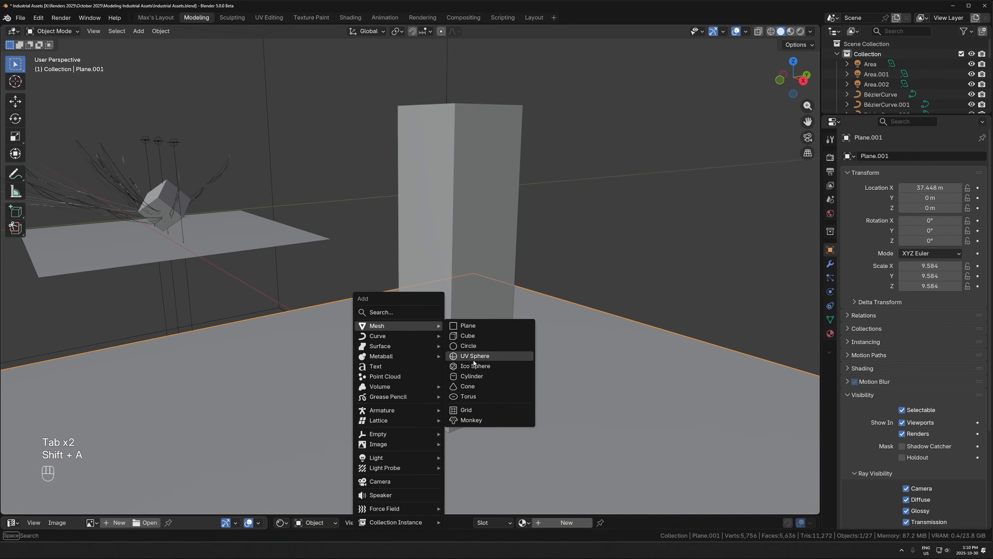
pyautogui.click(470, 377)
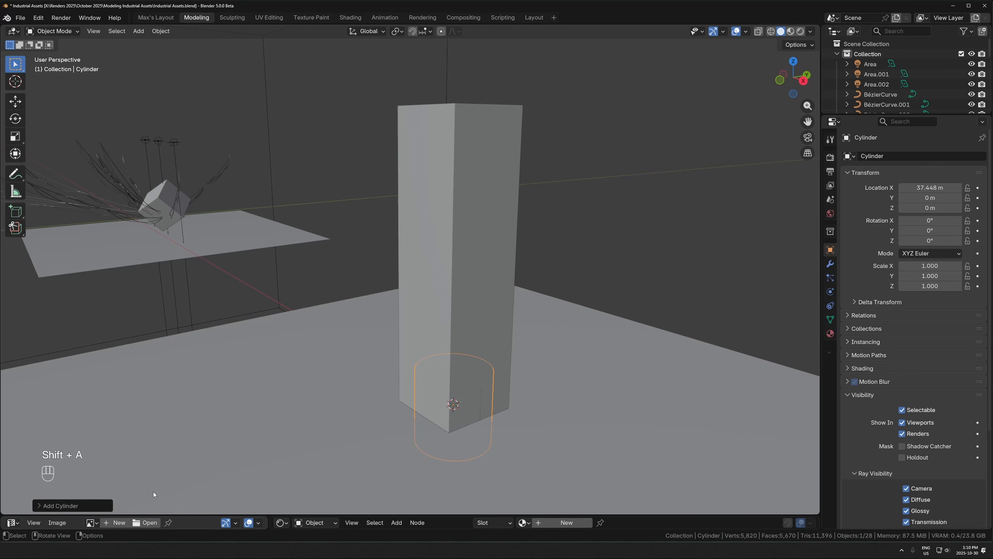
pyautogui.click(84, 509)
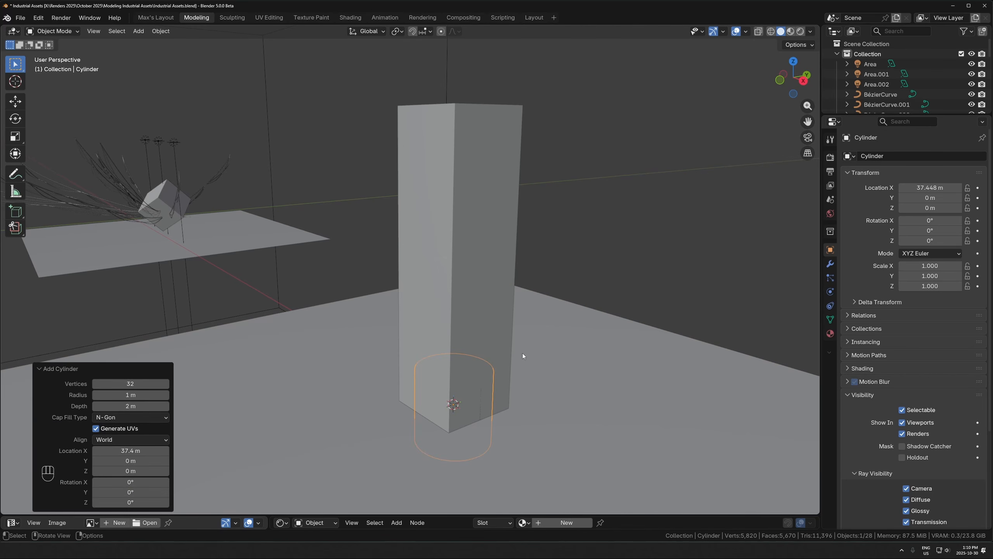
pyautogui.press('g')
pyautogui.press('y')
pyautogui.click(377, 454)
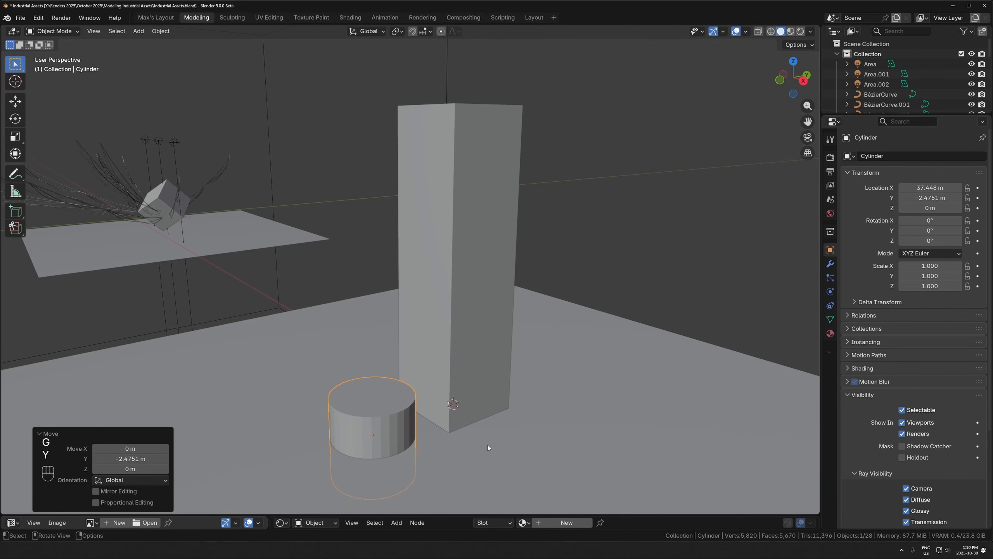
# - Raise the cylinder 1 m along Z so its base sits on the plane
pyautogui.keyDown('shift'); pyautogui.moveTo(475, 423); pyautogui.dragTo(439, 385, button='middle'); pyautogui.keyUp('shift')
pyautogui.press('g')
pyautogui.press('z')
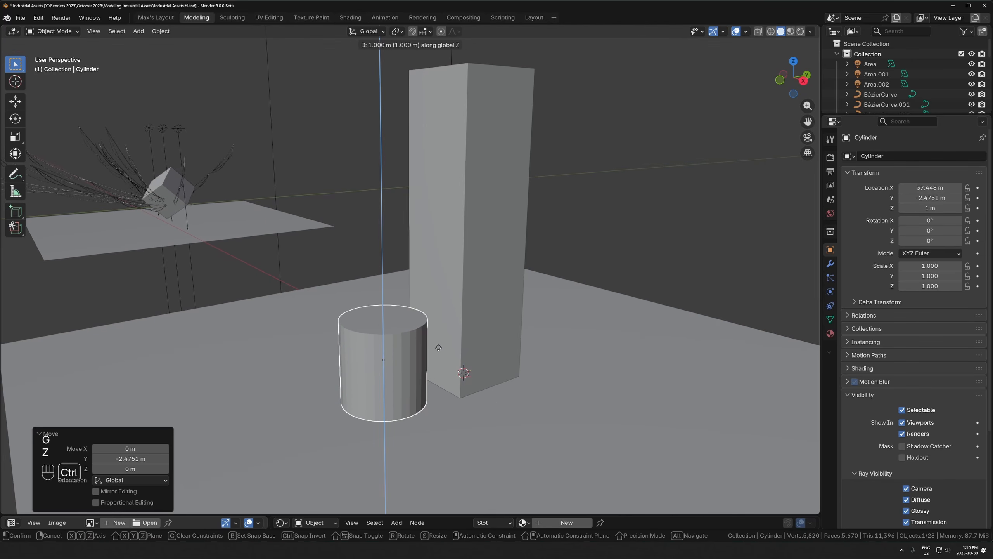
pyautogui.click(439, 347)
pyautogui.moveTo(463, 278); pyautogui.dragTo(468, 378, button='middle')
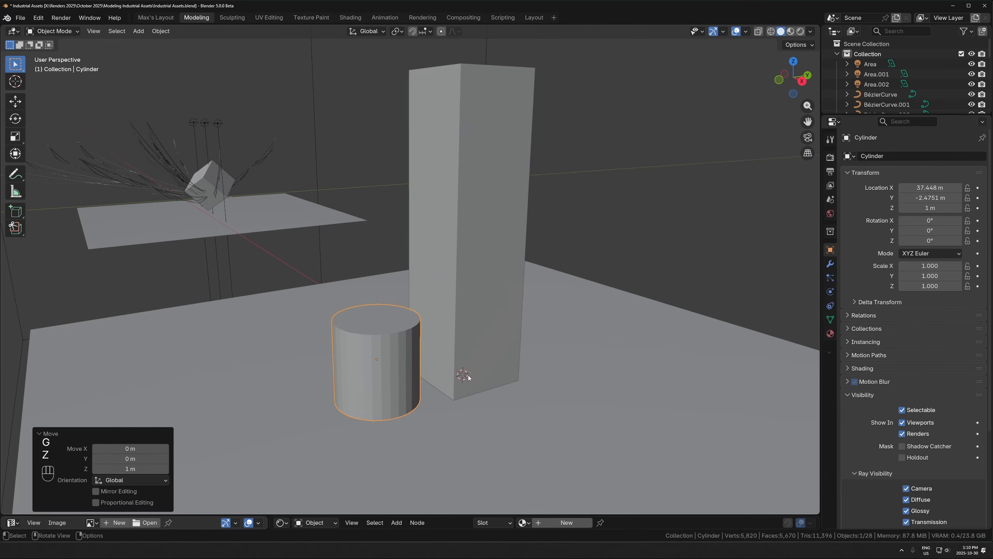
pyautogui.press('s')
pyautogui.hotkey('shift', 'z')
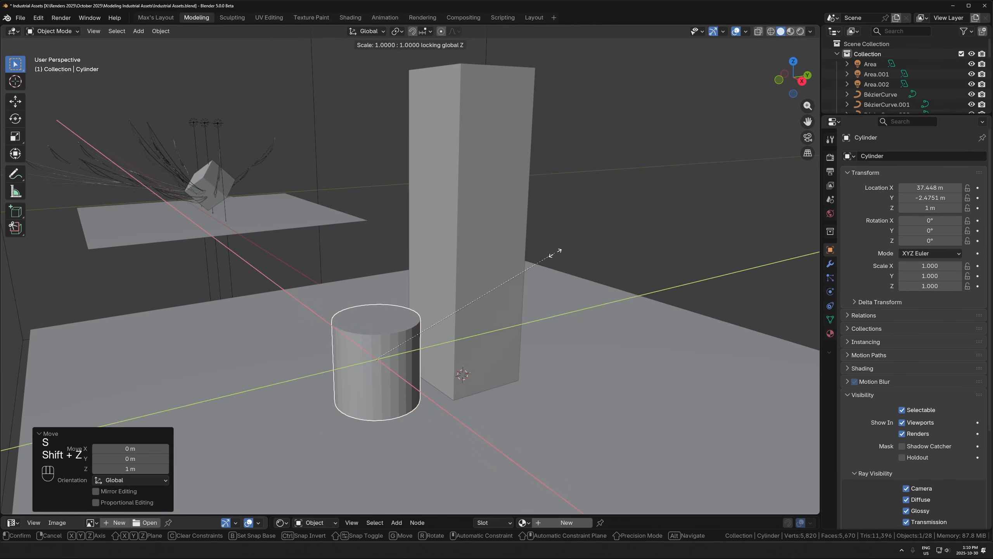
pyautogui.press('Escape')
# - Scale the cylinder to about 0.434 in X and Y only and move it about 0.83 m along Y toward the column
pyautogui.moveTo(553, 252); pyautogui.dragTo(610, 271, button='middle')
pyautogui.press('s')
pyautogui.hotkey('shift', 'z')
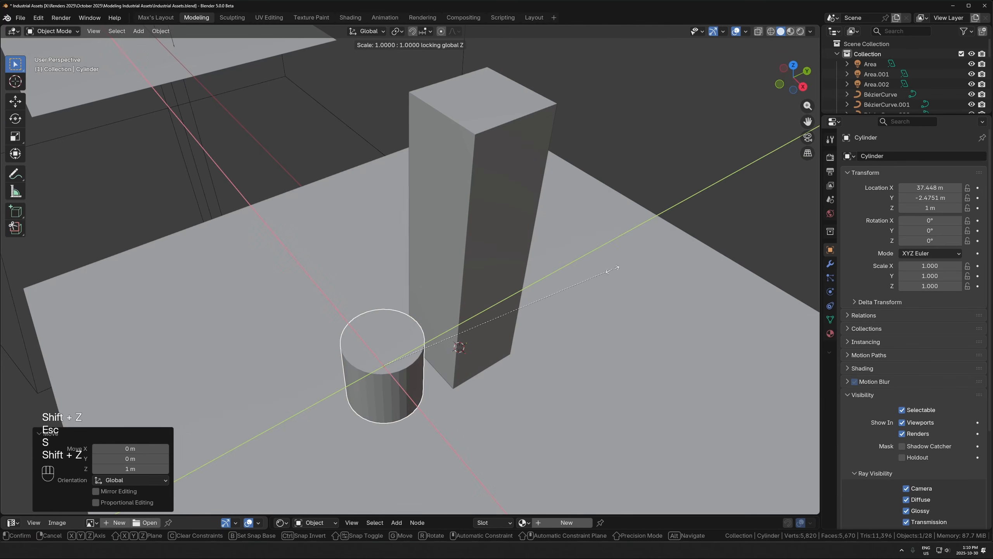
pyautogui.click(483, 322)
pyautogui.press('g')
pyautogui.press('y')
pyautogui.click(463, 370)
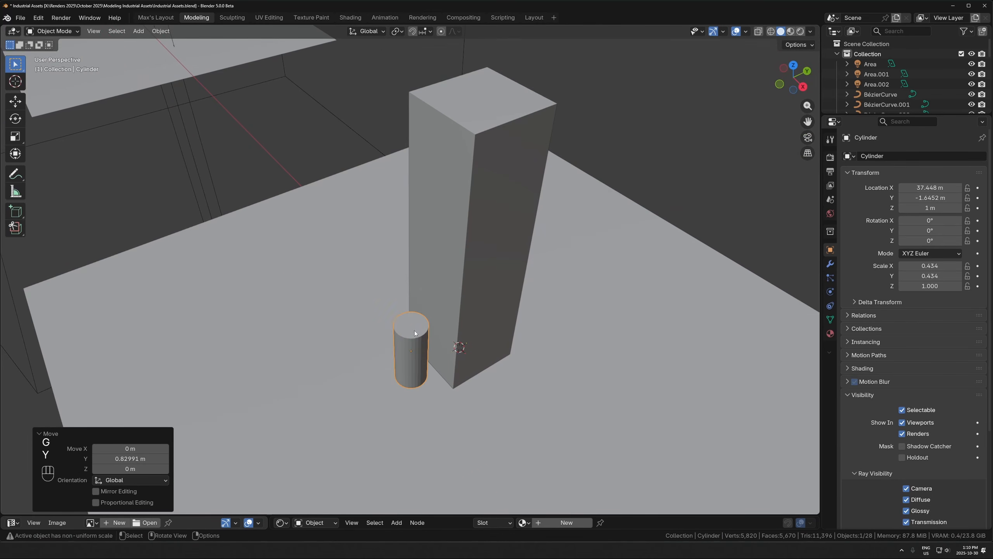
# - Raise the cylinder's top face along Z in Edit Mode to make a tall pipe that stays shorter than the column
pyautogui.scroll(2, 414, 334)
pyautogui.press('Tab')
pyautogui.press('3')
pyautogui.click(412, 348)
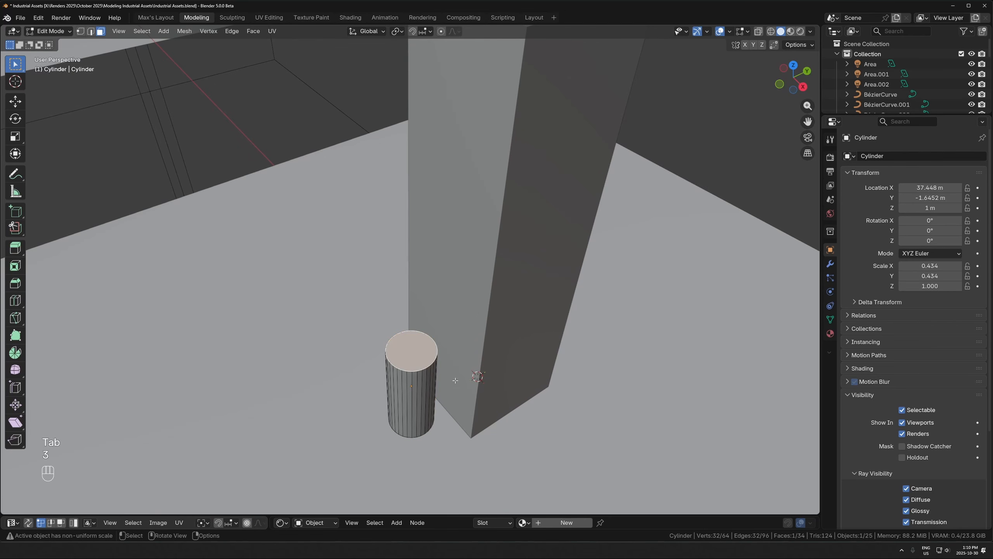
pyautogui.scroll(-4, 459, 347)
pyautogui.moveTo(455, 393); pyautogui.dragTo(449, 355, button='middle')
pyautogui.scroll(3, 449, 354)
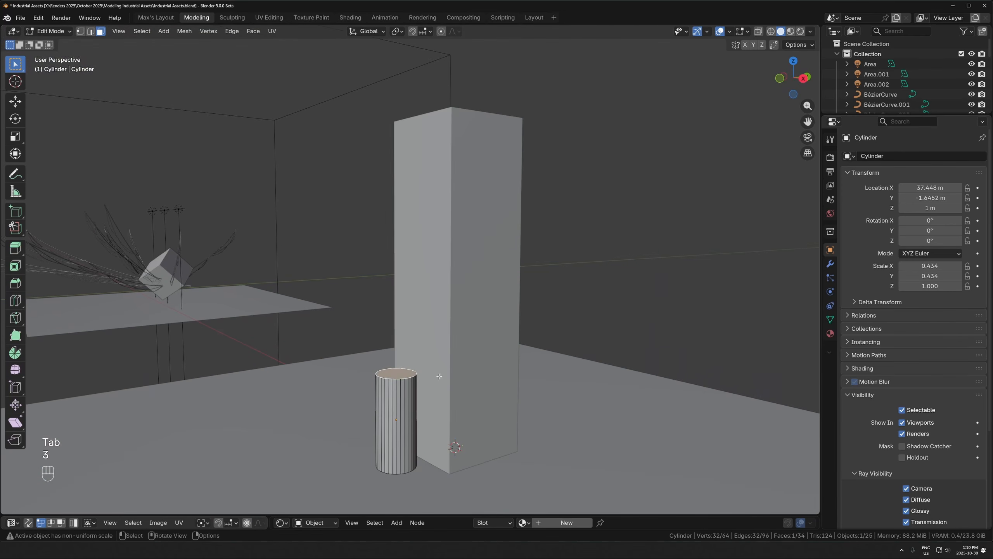
pyautogui.press('Tab')
pyautogui.press('Tab')
pyautogui.press('g')
pyautogui.press('z')
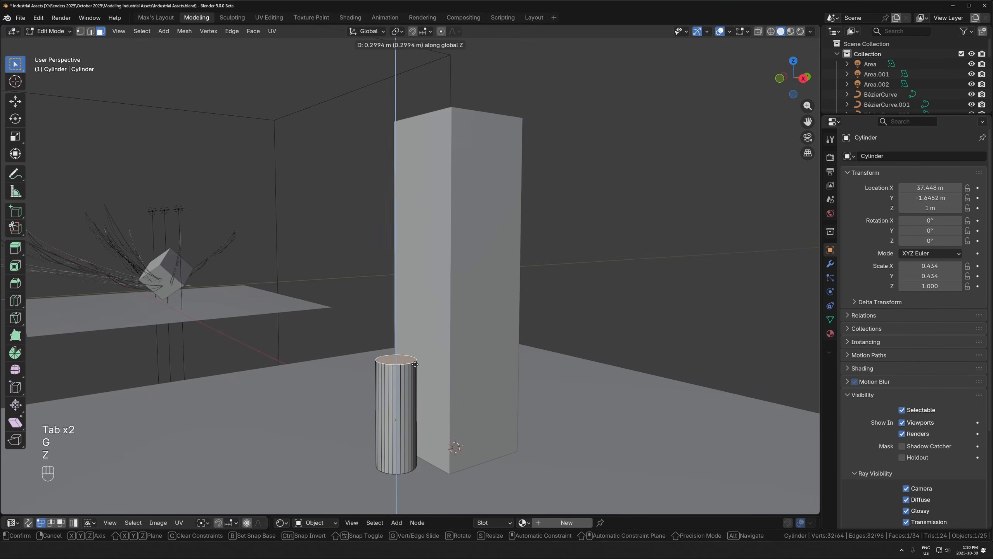
pyautogui.click(415, 205)
pyautogui.moveTo(415, 205); pyautogui.dragTo(434, 274, button='middle')
pyautogui.scroll(-2, 434, 274)
pyautogui.press('Tab')
# - Isolate the cylinder, column and plane in local view, switch to the right orthographic view and select only the cylinder
pyautogui.keyDown('shift'); pyautogui.click(446, 281); pyautogui.keyUp('shift')
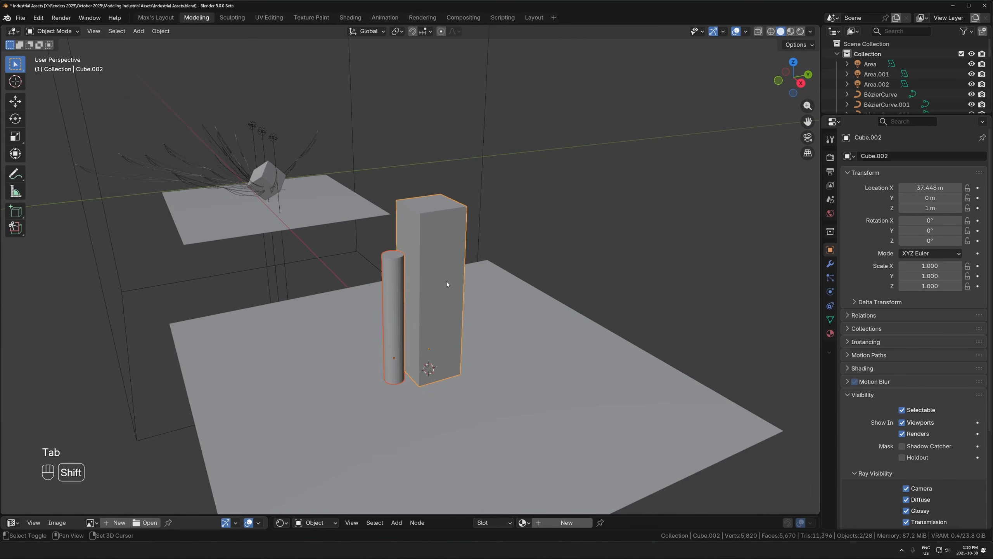
pyautogui.keyDown('shift'); pyautogui.click(431, 328); pyautogui.keyUp('shift')
pyautogui.press('/')
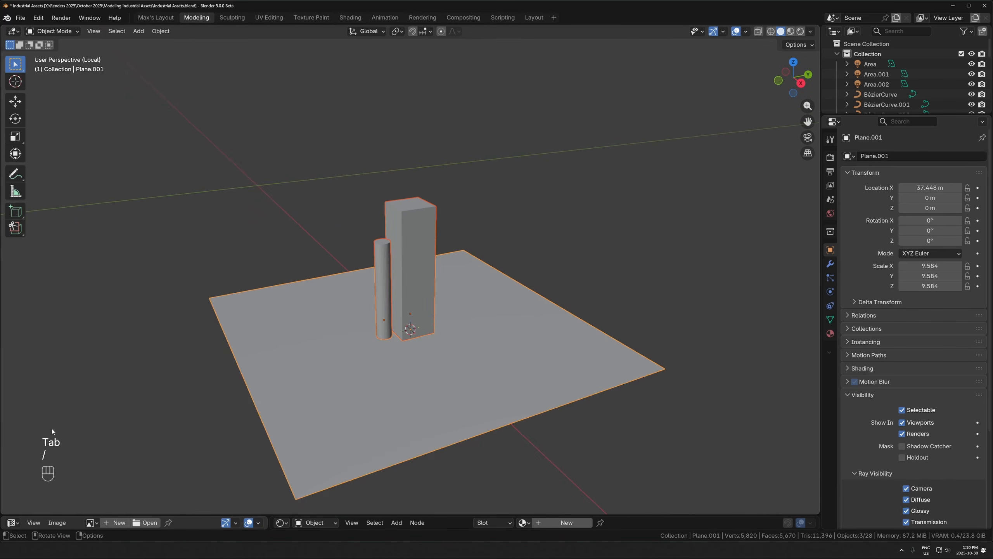
pyautogui.press('KP_3')
pyautogui.scroll(5, 403, 293)
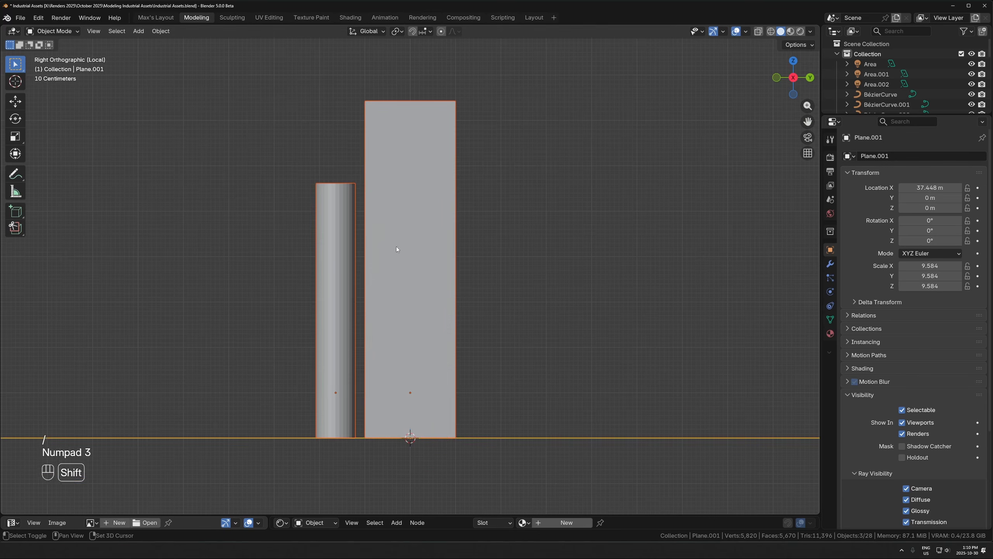
pyautogui.keyDown('shift'); pyautogui.moveTo(396, 245); pyautogui.dragTo(411, 306, button='middle'); pyautogui.keyUp('shift')
pyautogui.click(336, 287)
pyautogui.scroll(3, 340, 276)
pyautogui.keyDown('shift'); pyautogui.moveTo(350, 254); pyautogui.dragTo(355, 290, button='middle'); pyautogui.keyUp('shift')
pyautogui.scroll(1, 276, 243)
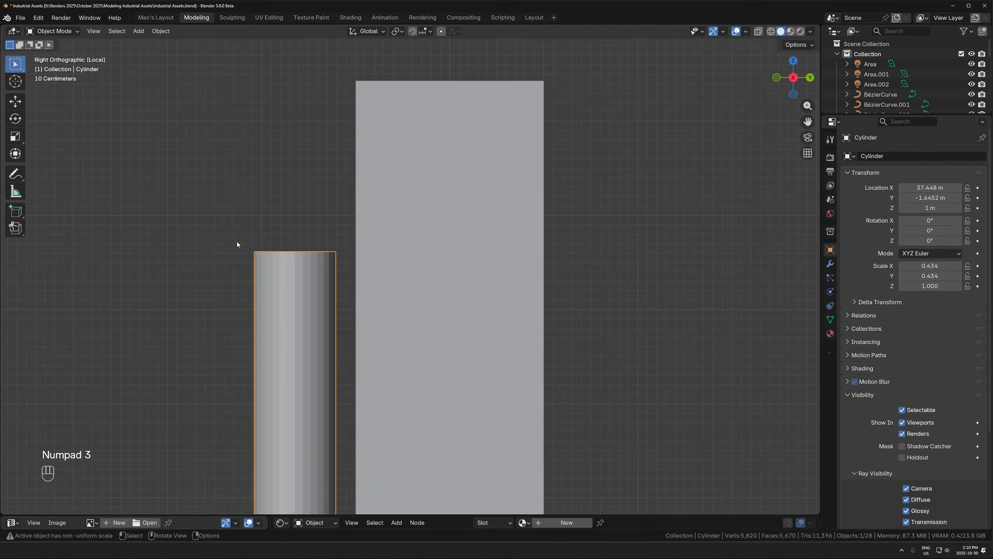
pyautogui.click(15, 174)
pyautogui.moveTo(245, 247)
pyautogui.mouseDown()
pyautogui.moveTo(272, 212)
pyautogui.moveTo(369, 185)
pyautogui.mouseUp()
pyautogui.moveTo(330, 257); pyautogui.dragTo(387, 216)
pyautogui.hotkey('ctrl', 'z')
pyautogui.hotkey('ctrl', 'z')
pyautogui.moveTo(252, 255)
pyautogui.mouseDown()
pyautogui.moveTo(284, 189)
pyautogui.moveTo(369, 180)
pyautogui.mouseUp()
pyautogui.moveTo(331, 254); pyautogui.dragTo(366, 224)
pyautogui.hotkey('ctrl', 'z')
pyautogui.hotkey('ctrl', 'z')
# - Activate the Spin tool in the cylinder's Edit Mode and place the 3D cursor level with its top face, just before the column
pyautogui.press('Tab')
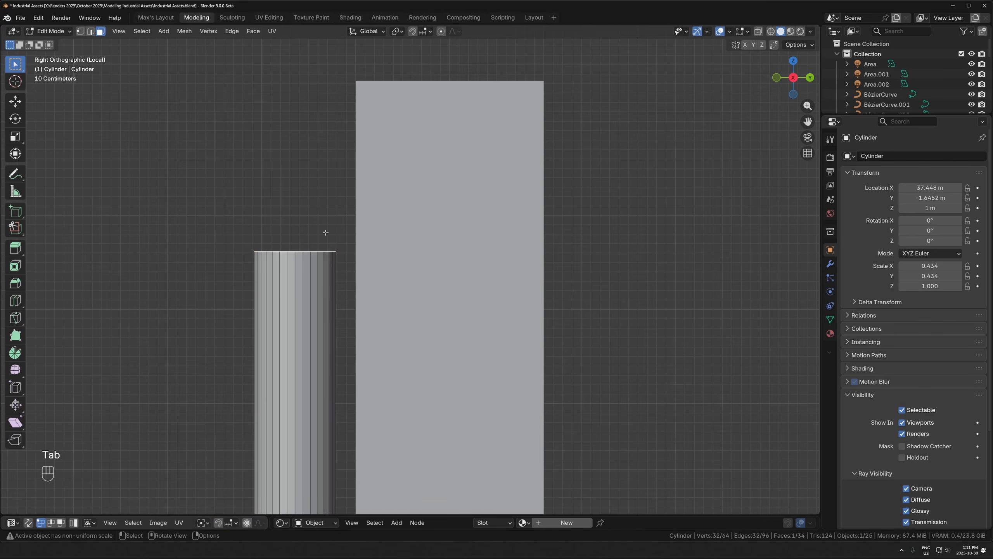
pyautogui.click(15, 353)
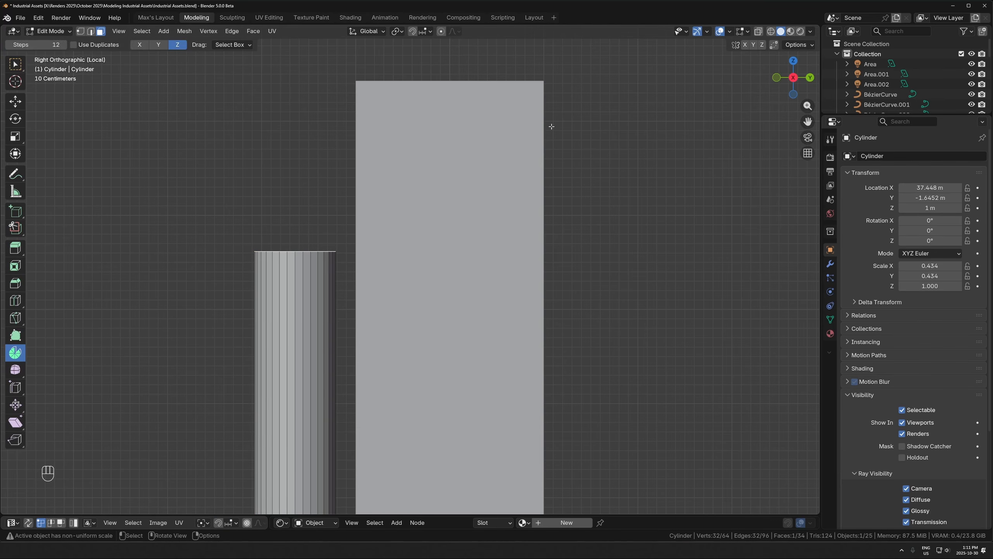
pyautogui.press('shift')
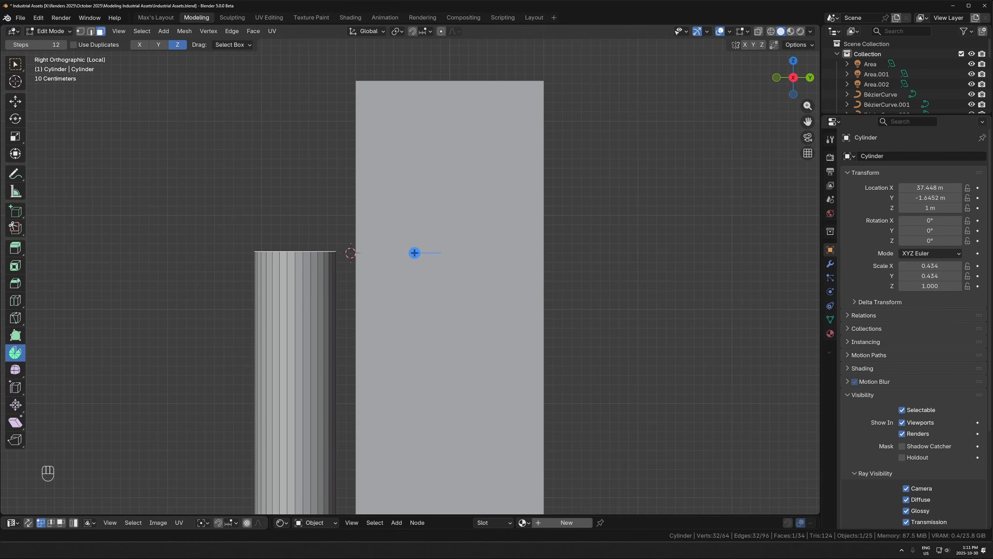
pyautogui.moveTo(415, 254); pyautogui.dragTo(435, 277, button='middle')
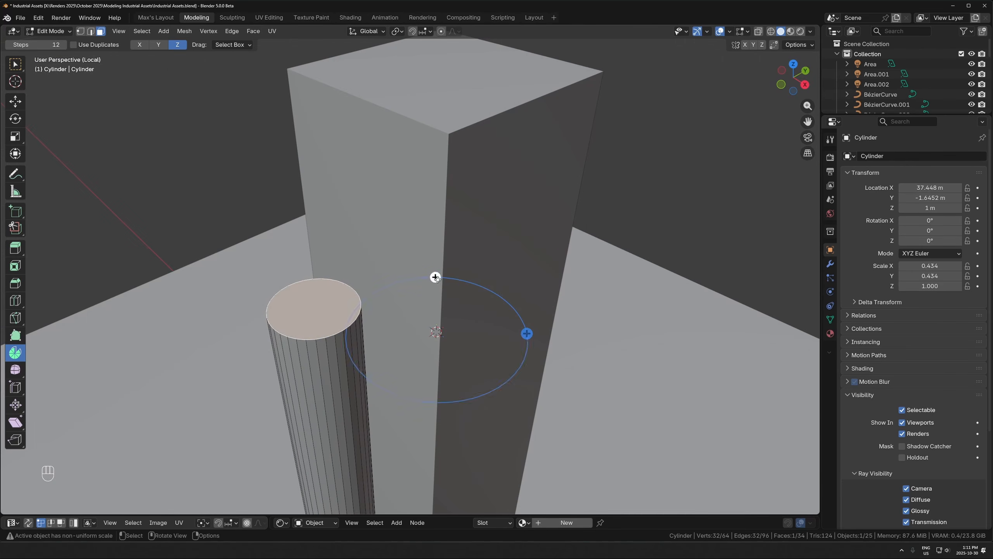
pyautogui.click(699, 32)
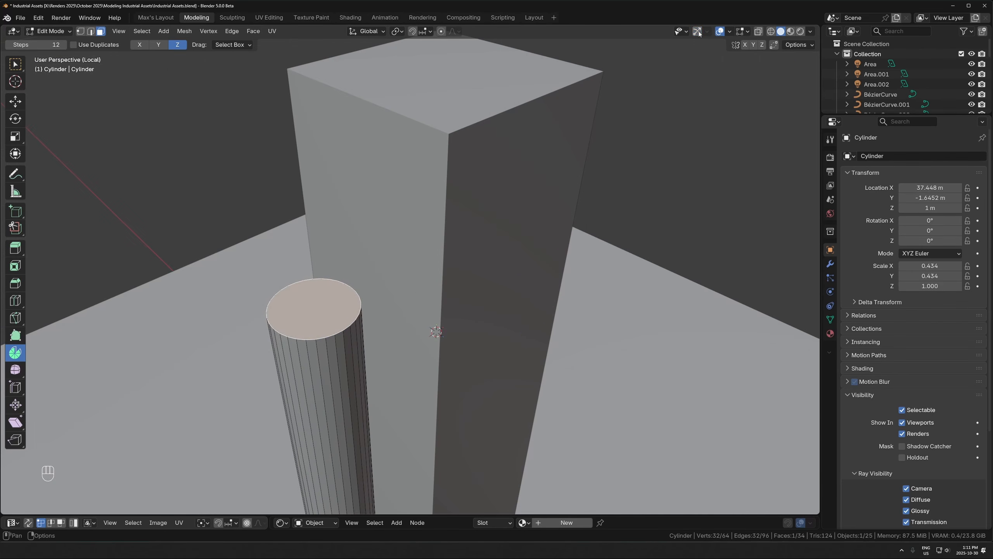
pyautogui.click(698, 32)
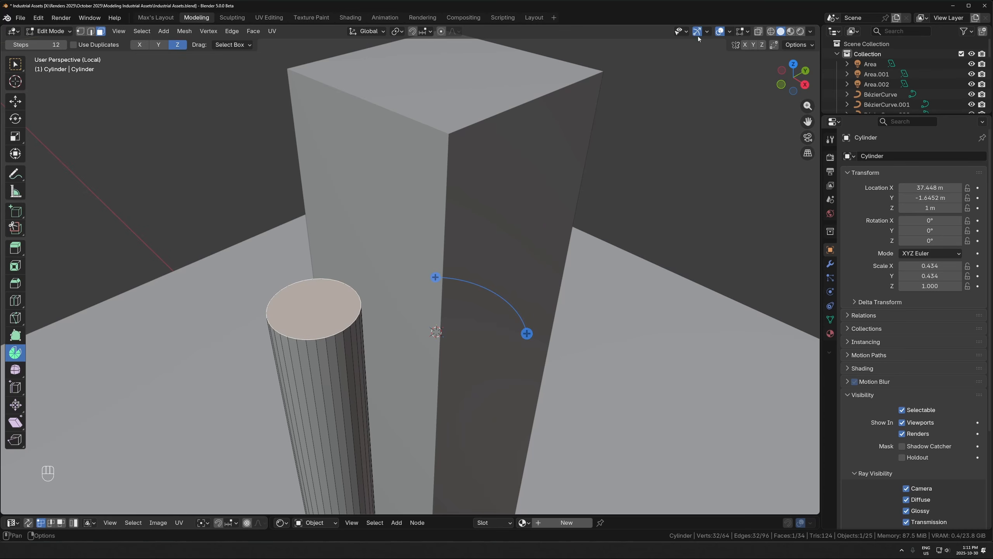
pyautogui.moveTo(645, 274); pyautogui.dragTo(406, 287, button='middle')
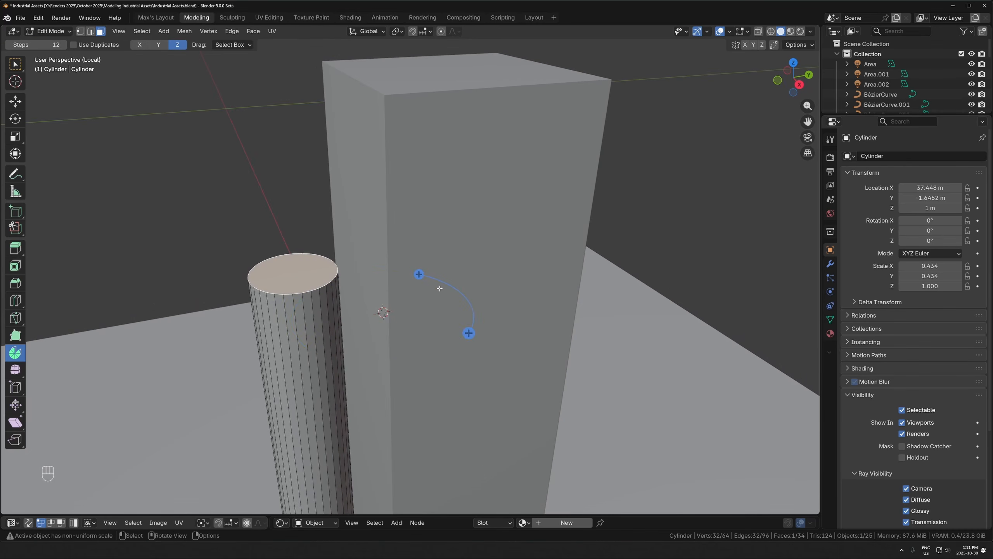
pyautogui.press('KP_3')
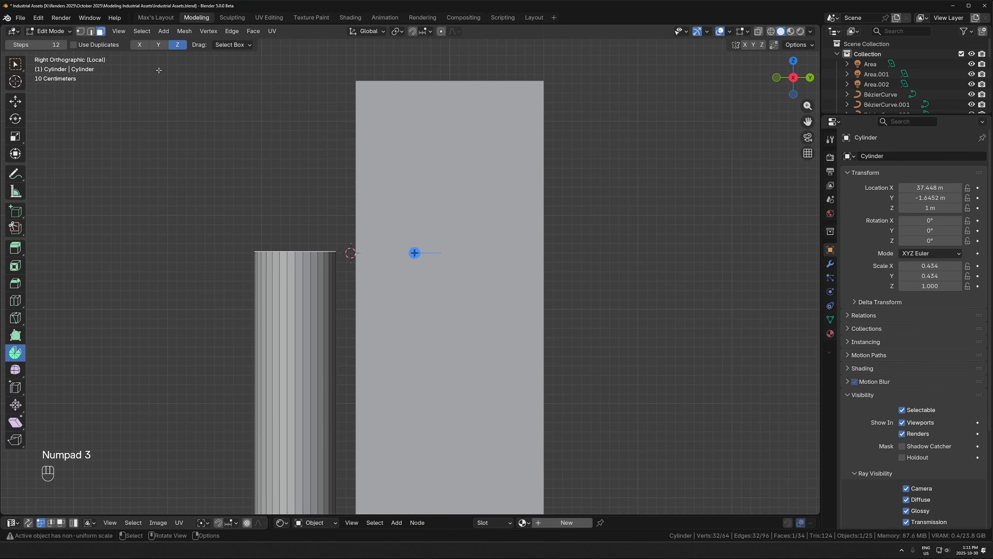
pyautogui.moveTo(277, 145); pyautogui.dragTo(364, 234, button='middle')
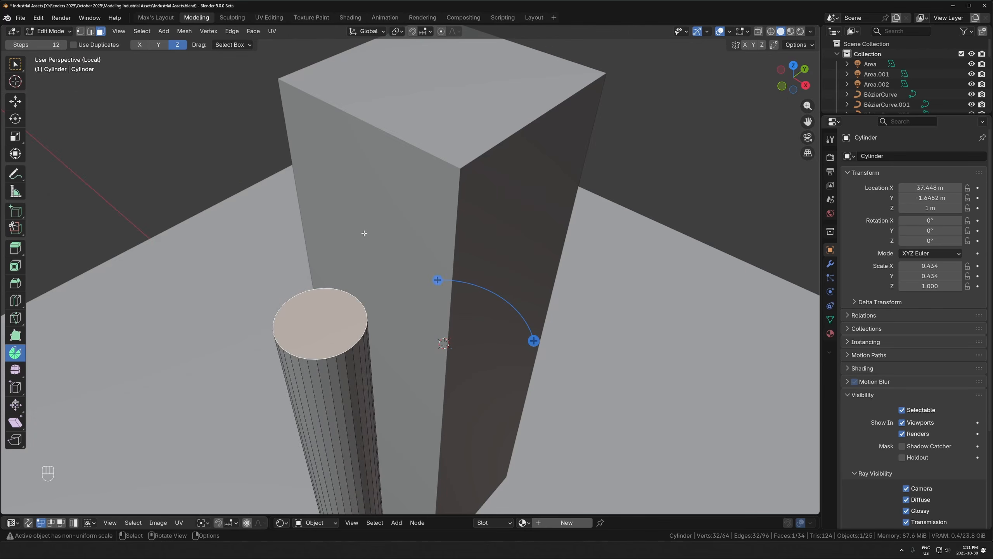
pyautogui.moveTo(438, 279); pyautogui.dragTo(446, 310)
pyautogui.hotkey('ctrl', 'z')
# - Return to the right orthographic view and set the Spin tool's axis to X
pyautogui.press('KP_3')
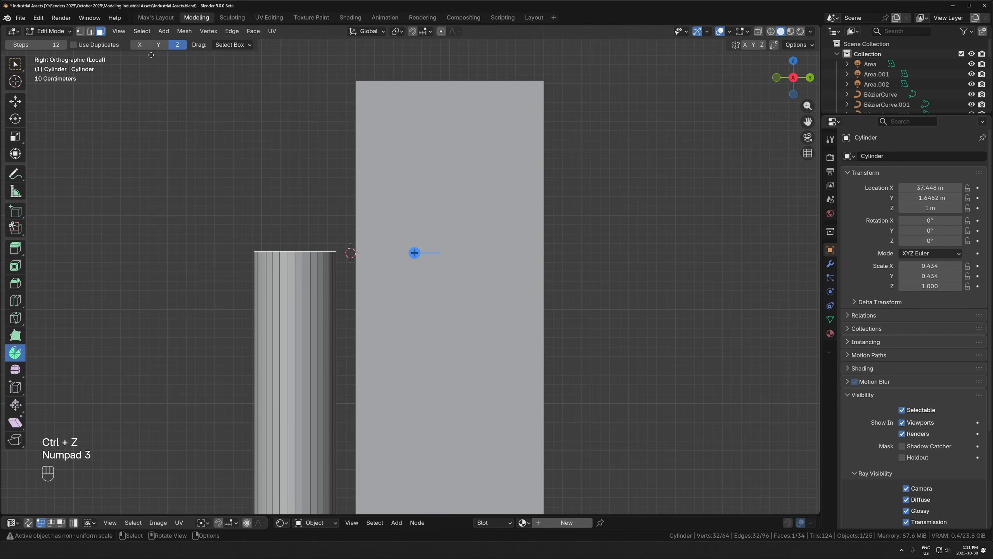
pyautogui.click(140, 45)
pyautogui.click(158, 45)
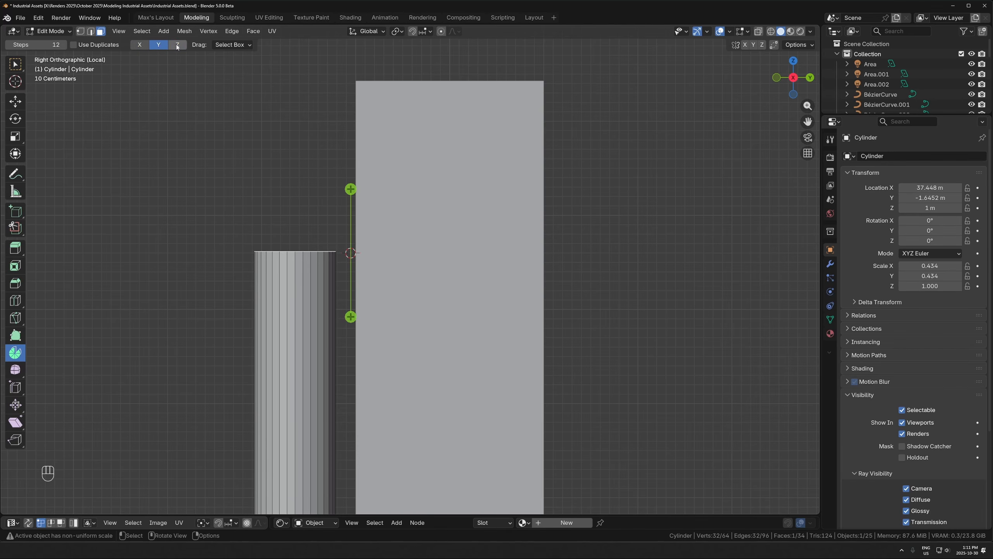
pyautogui.click(140, 45)
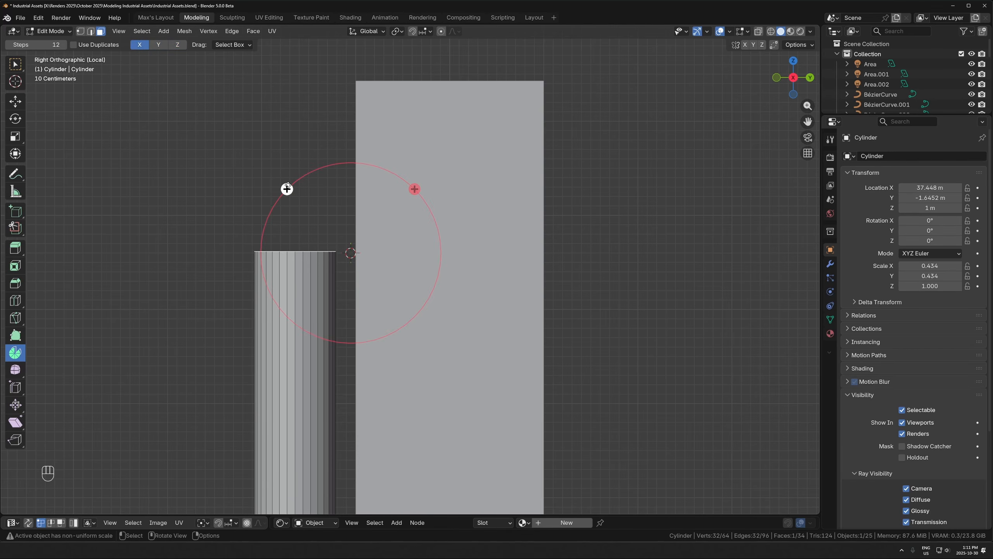
# - Move the 3D cursor just inside the column, spin the cylinder's top face -90° in 12 steps and enable X-ray
pyautogui.press('shift')
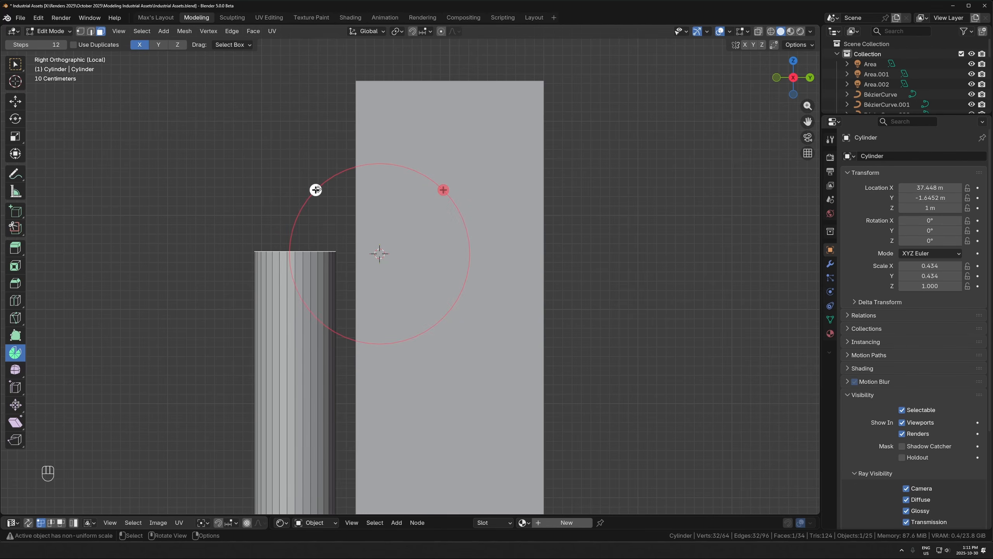
pyautogui.moveTo(316, 189); pyautogui.dragTo(490, 146)
pyautogui.hotkey('alt', 'z')
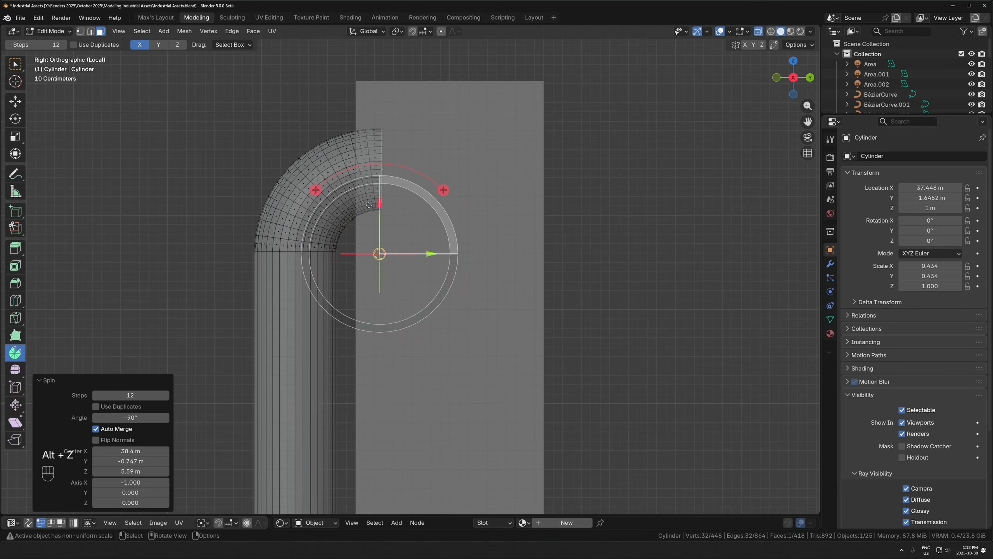
# - Adjust the spin center to about Y -1 m and Z 5.56 m so the bend ends at the column's face
pyautogui.moveTo(401, 229); pyautogui.dragTo(352, 280)
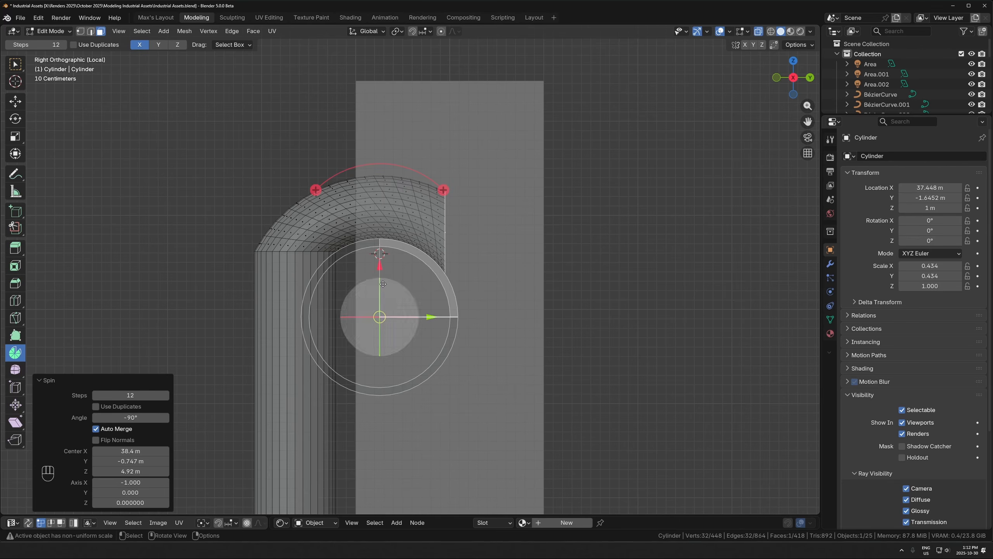
pyautogui.moveTo(380, 276); pyautogui.dragTo(379, 217)
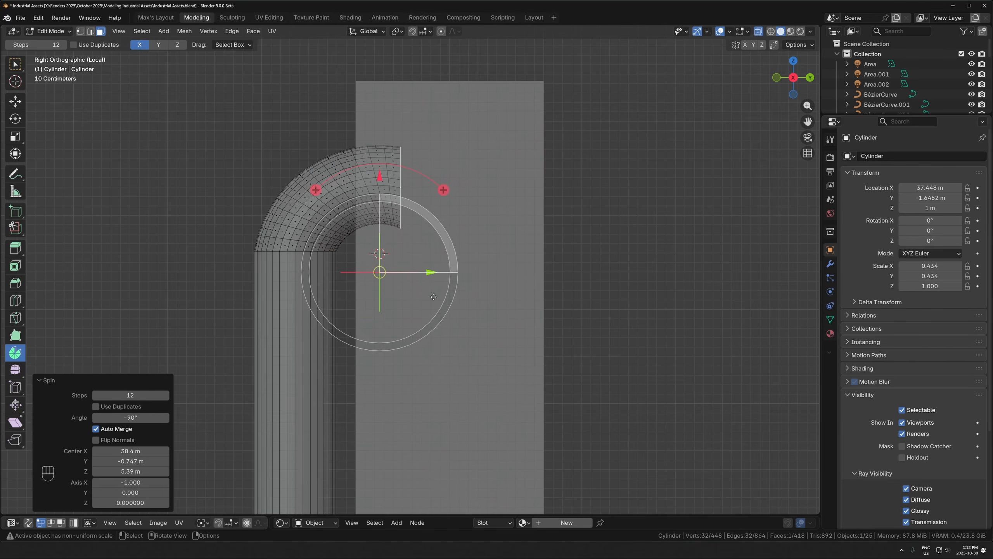
pyautogui.moveTo(432, 270)
pyautogui.mouseDown()
pyautogui.moveTo(409, 268)
pyautogui.moveTo(433, 266)
pyautogui.mouseUp()
pyautogui.moveTo(378, 220); pyautogui.dragTo(376, 202)
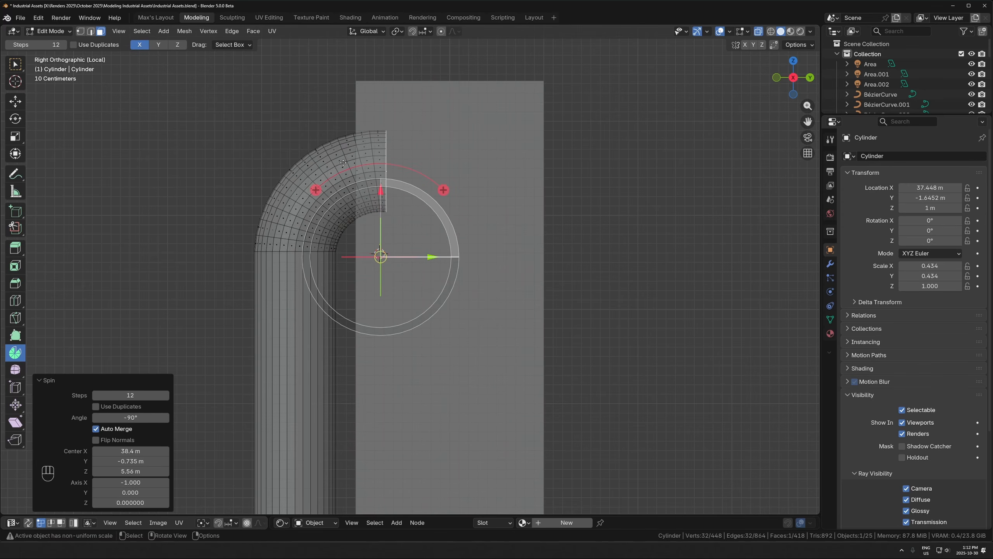
pyautogui.moveTo(426, 255); pyautogui.dragTo(400, 253)
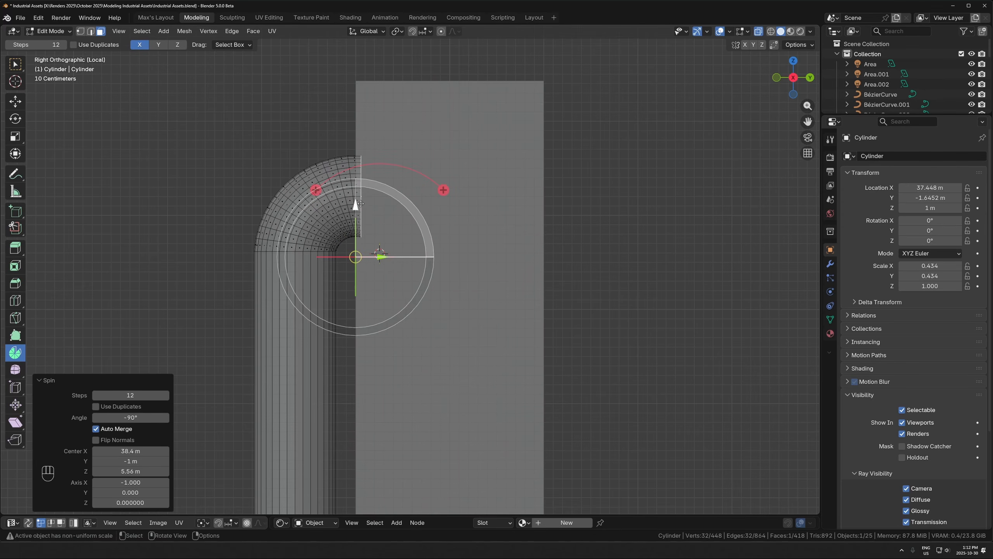
pyautogui.moveTo(360, 203)
pyautogui.mouseDown()
pyautogui.moveTo(361, 193)
pyautogui.moveTo(360, 202)
pyautogui.mouseUp()
pyautogui.press('Tab')
pyautogui.scroll(-2, 397, 219)
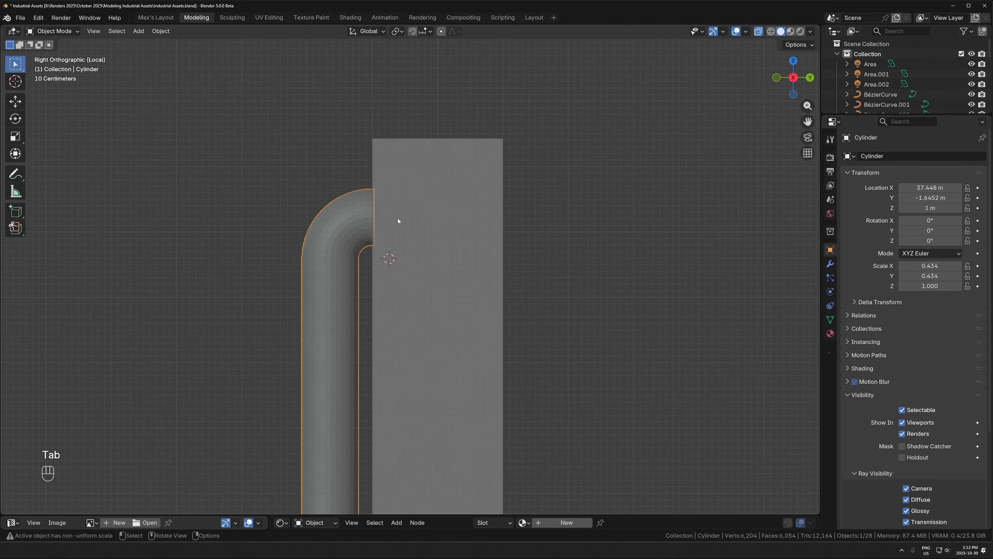
pyautogui.press('Tab')
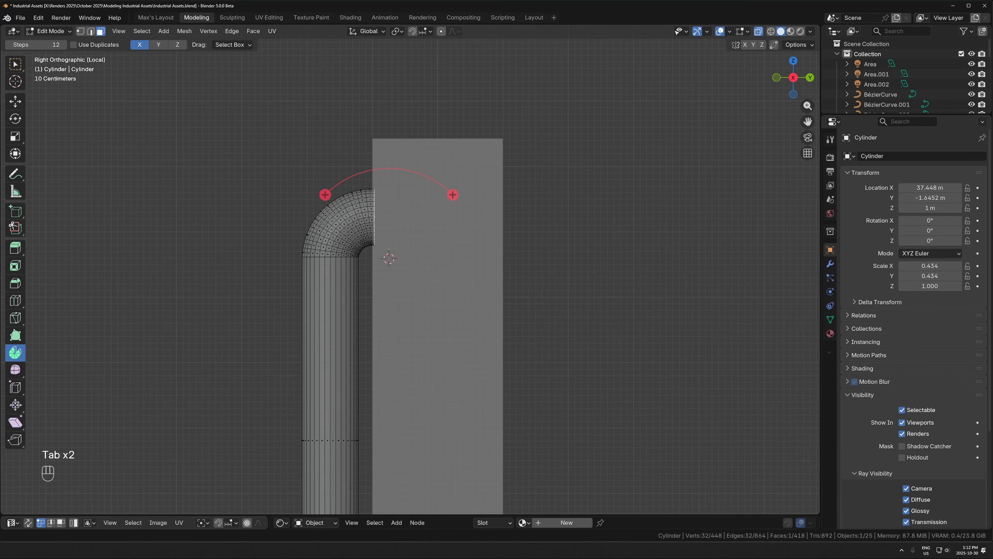
pyautogui.press('Tab')
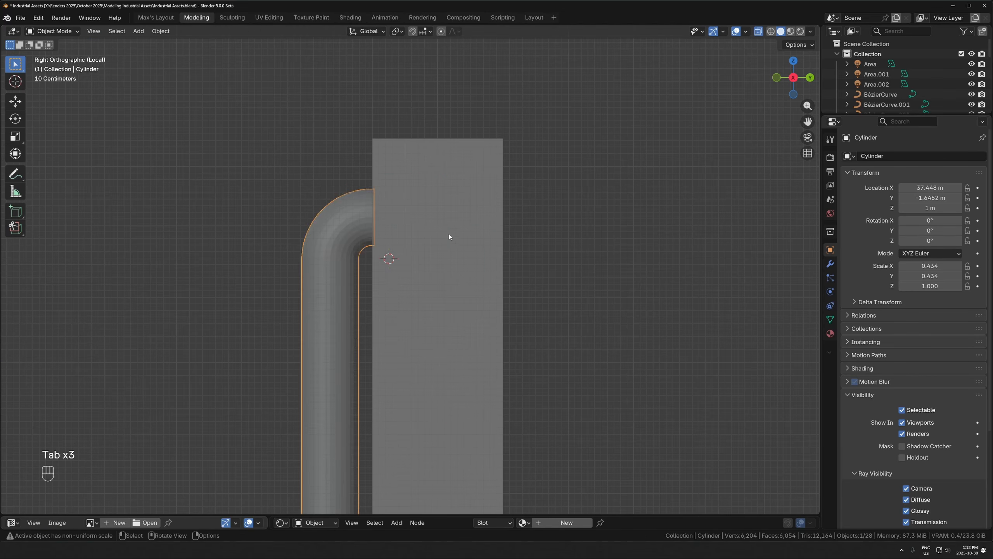
# - Move the pipe along Y away from the column to about -1.97 m and turn X-ray off
pyautogui.press('g')
pyautogui.press('y')
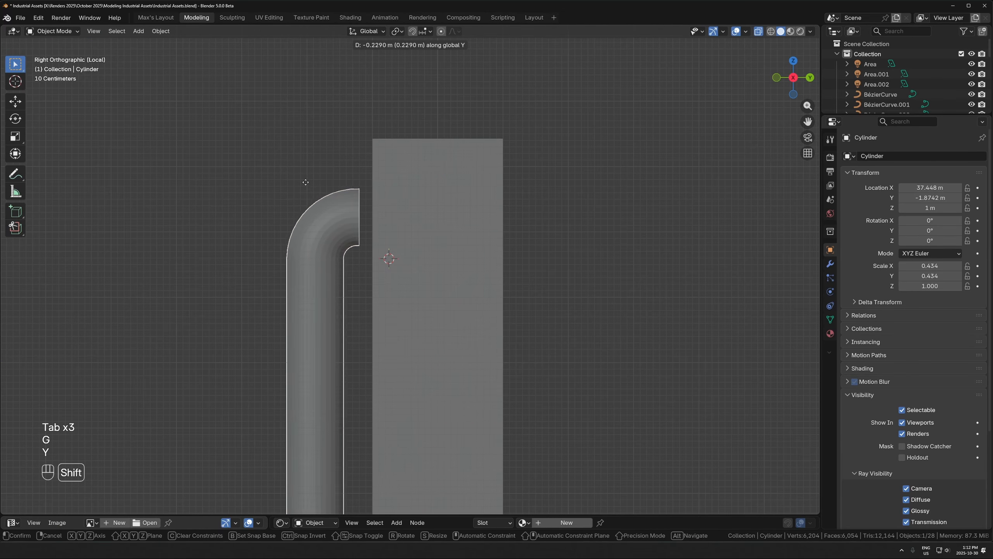
pyautogui.keyDown('shift'); pyautogui.click(234, 194); pyautogui.keyUp('shift')
pyautogui.hotkey('alt', 'z')
pyautogui.keyDown('shift'); pyautogui.moveTo(406, 246); pyautogui.dragTo(362, 222, button='middle'); pyautogui.keyUp('shift')
# - Extrude the pipe's end face straight toward the column and move the pipe along Y to about -1.89 m so its end enters the column
pyautogui.press('Tab')
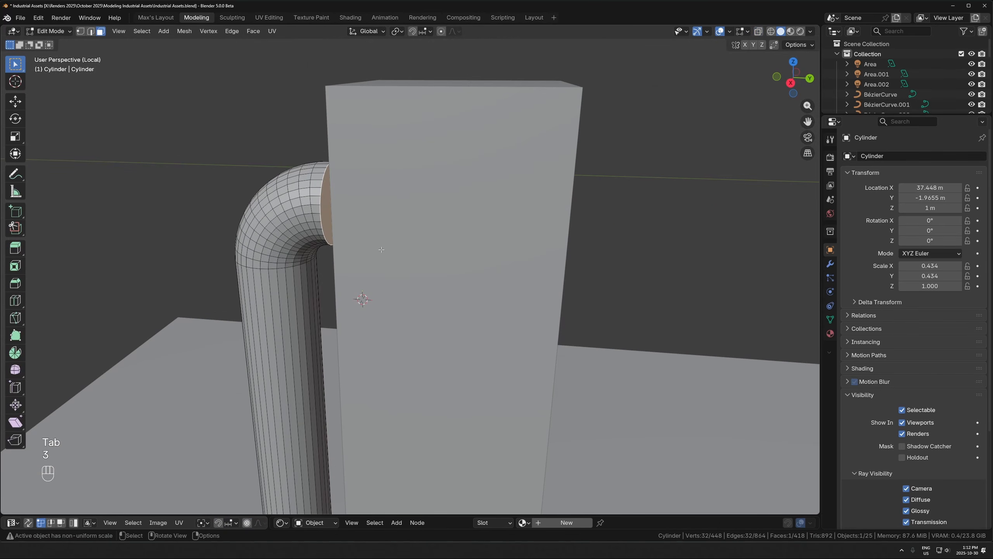
pyautogui.press('KP_3')
pyautogui.press('e')
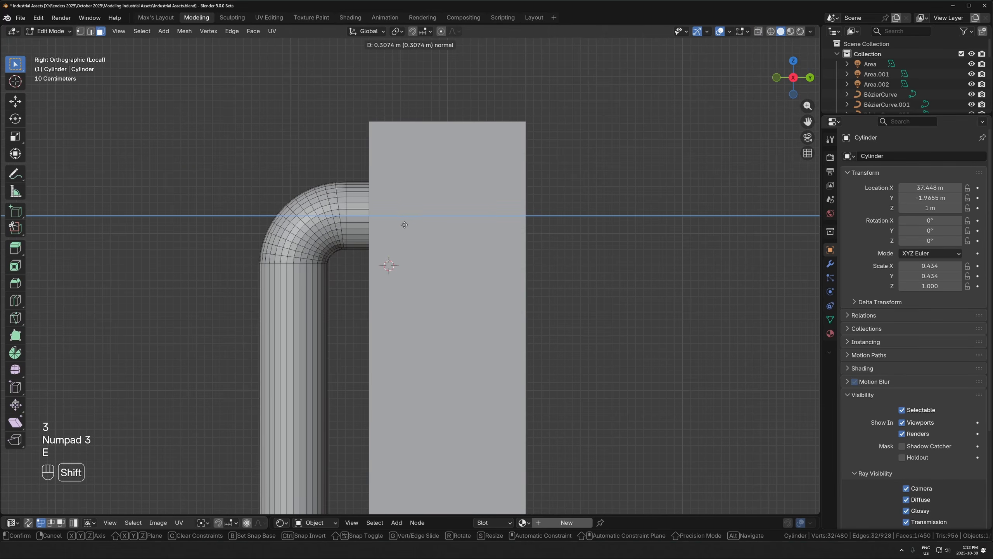
pyautogui.click(427, 257)
pyautogui.press('Tab')
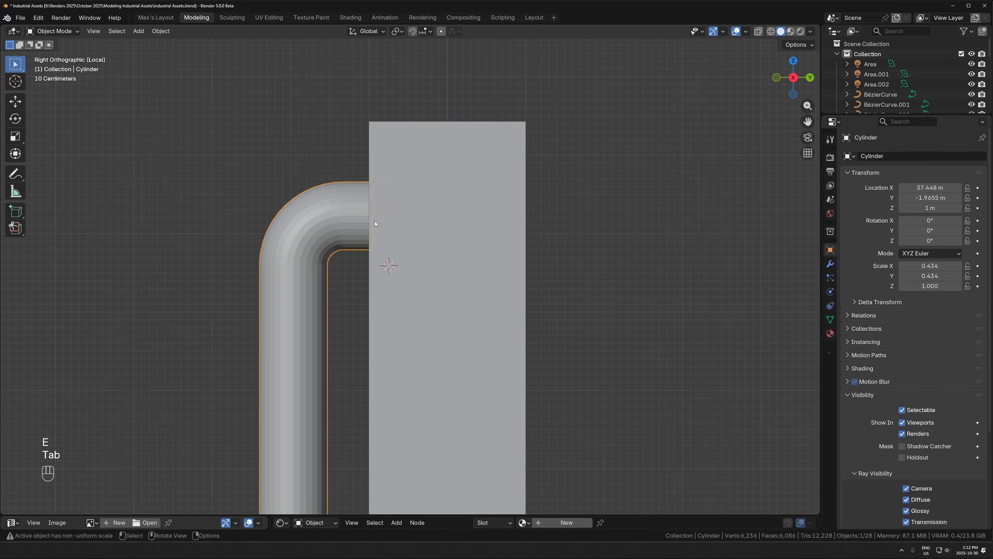
pyautogui.press('g')
pyautogui.press('y')
pyautogui.click(371, 231)
# - Select the face loop around the pipe's straight end section in Edit Mode, checking it with X-ray
pyautogui.press('Tab')
pyautogui.moveTo(371, 231); pyautogui.dragTo(414, 244, button='middle')
pyautogui.keyDown('alt'); pyautogui.click(371, 225); pyautogui.keyUp('alt')
pyautogui.hotkey('alt', 'z')
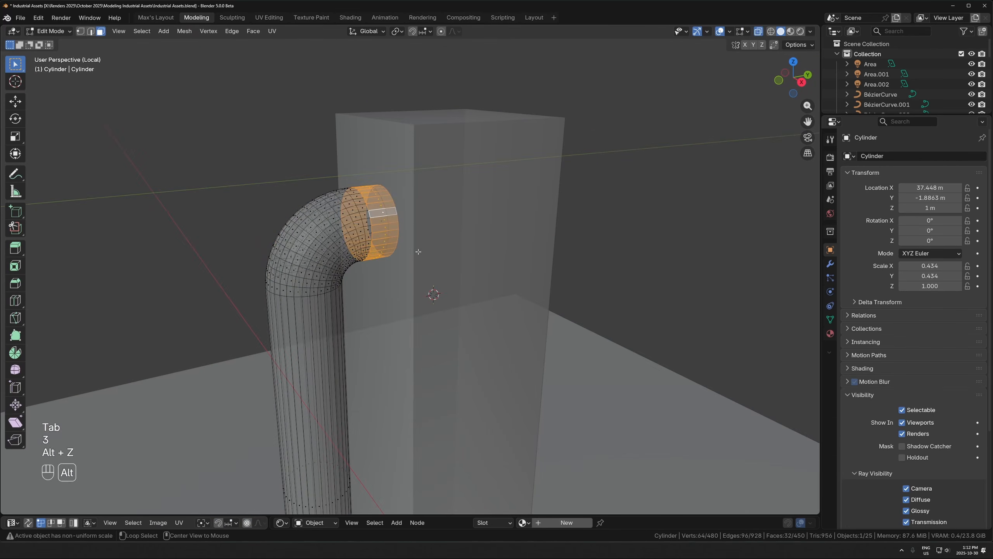
pyautogui.hotkey('alt', 'z')
pyautogui.moveTo(442, 280); pyautogui.dragTo(474, 260, button='middle')
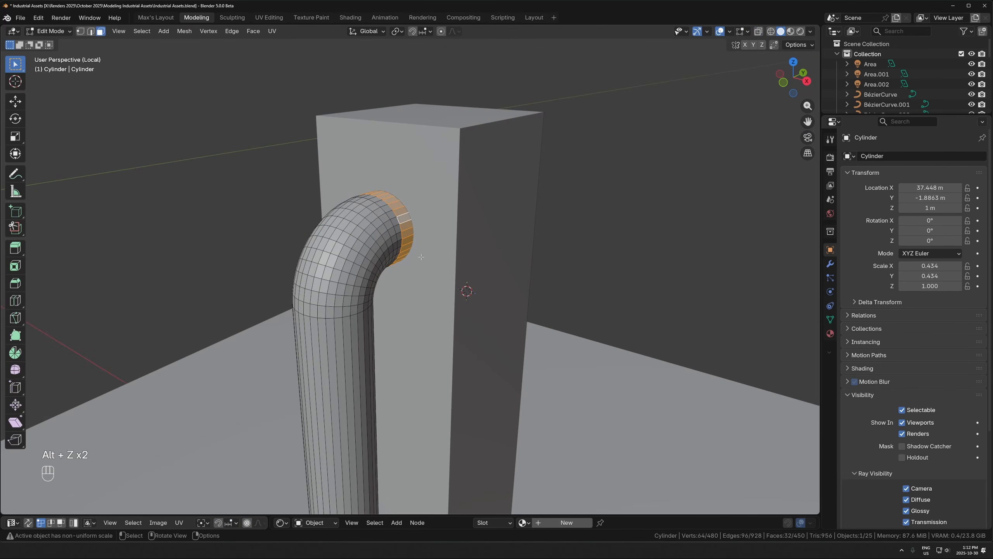
# - Try to extrude the selected face loop along its normals
pyautogui.hotkey('alt', 'e')
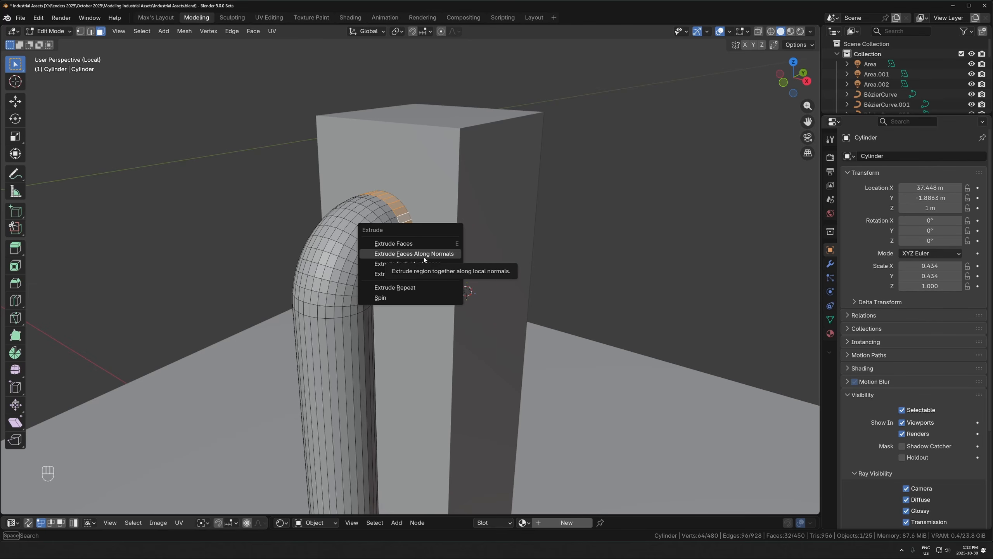
pyautogui.press('Escape')
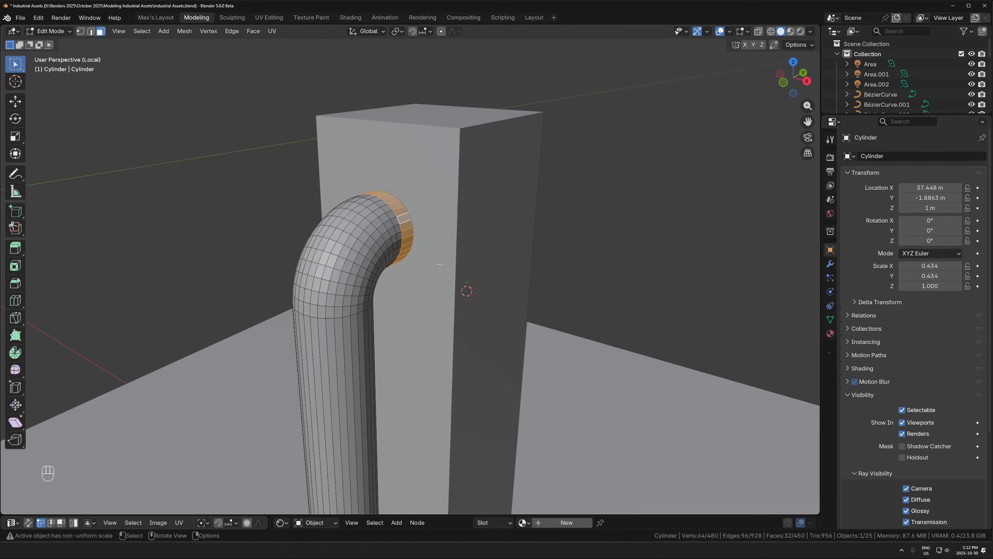
pyautogui.keyDown('shift'); pyautogui.moveTo(411, 243); pyautogui.dragTo(418, 308, button='middle'); pyautogui.keyUp('shift')
pyautogui.scroll(3, 417, 308)
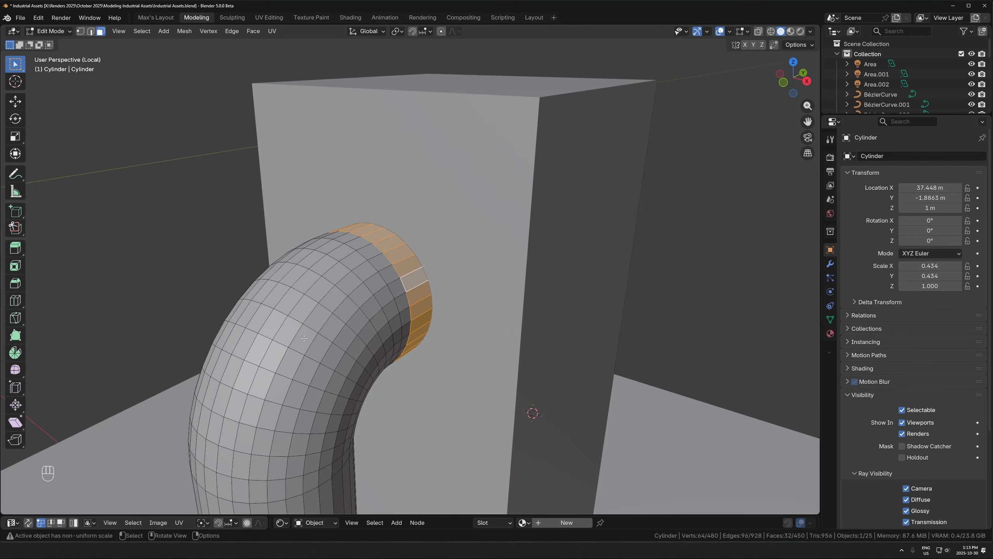
pyautogui.hotkey('alt', 'e')
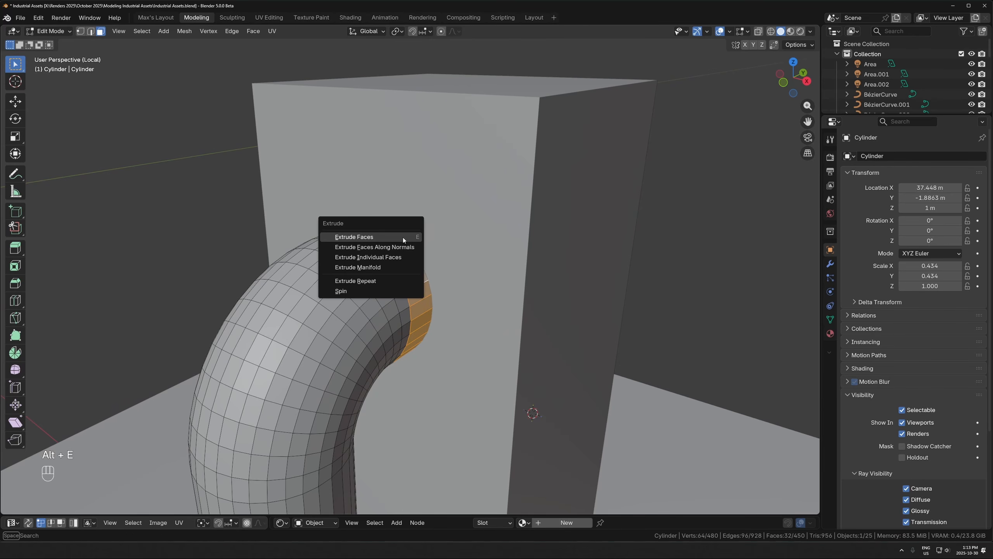
pyautogui.click(359, 252)
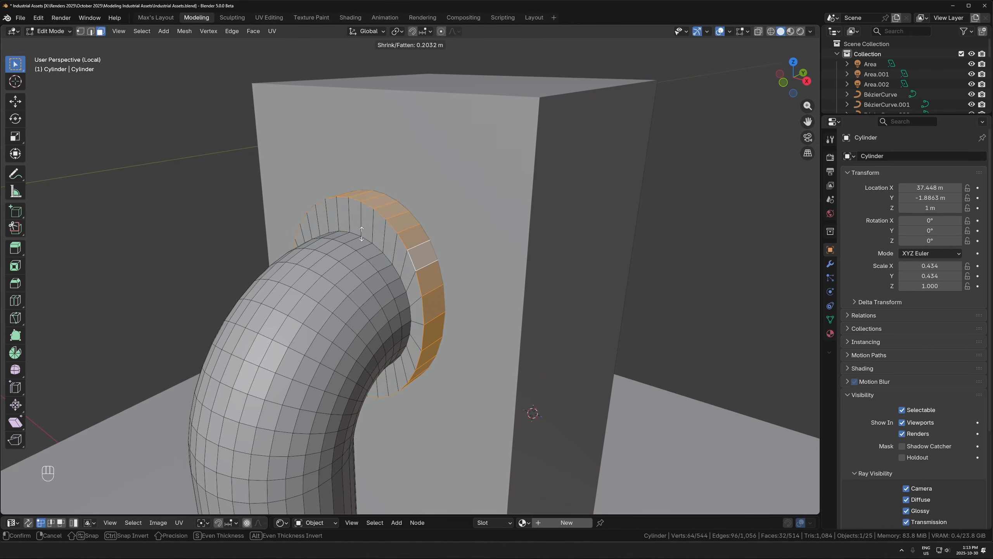
pyautogui.press('Escape')
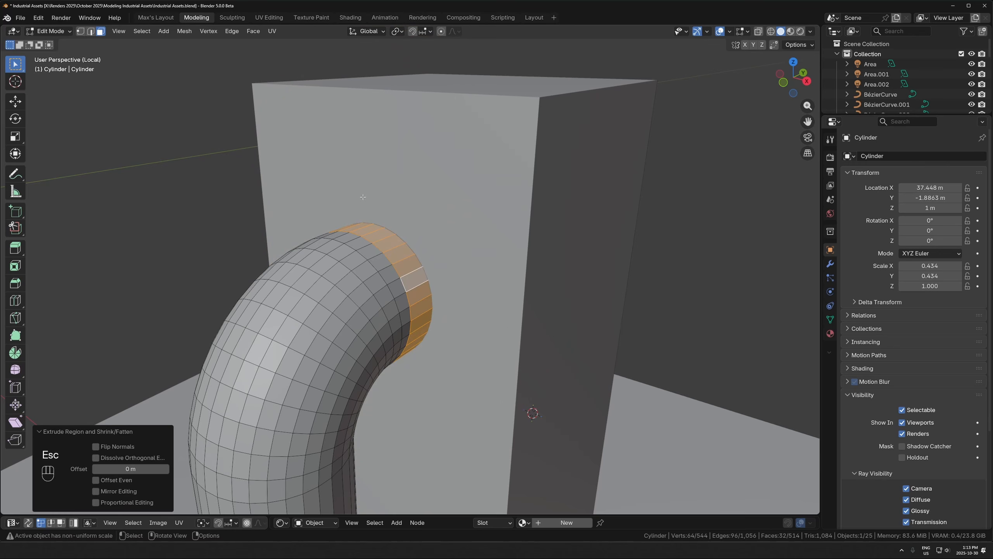
pyautogui.hotkey('ctrl', 'z')
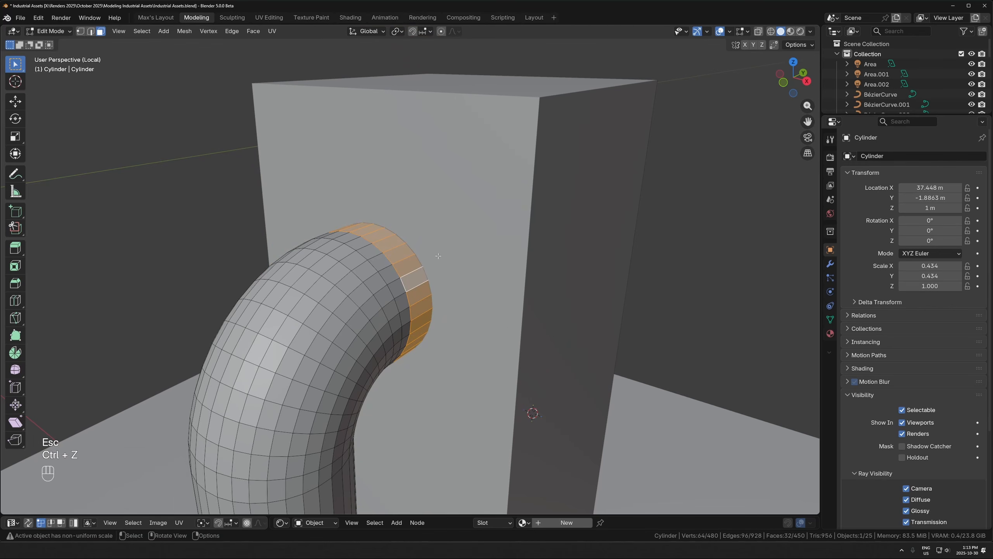
# - Apply the pipe's scale in Object Mode
pyautogui.press('Tab')
pyautogui.scroll(-3, 430, 266)
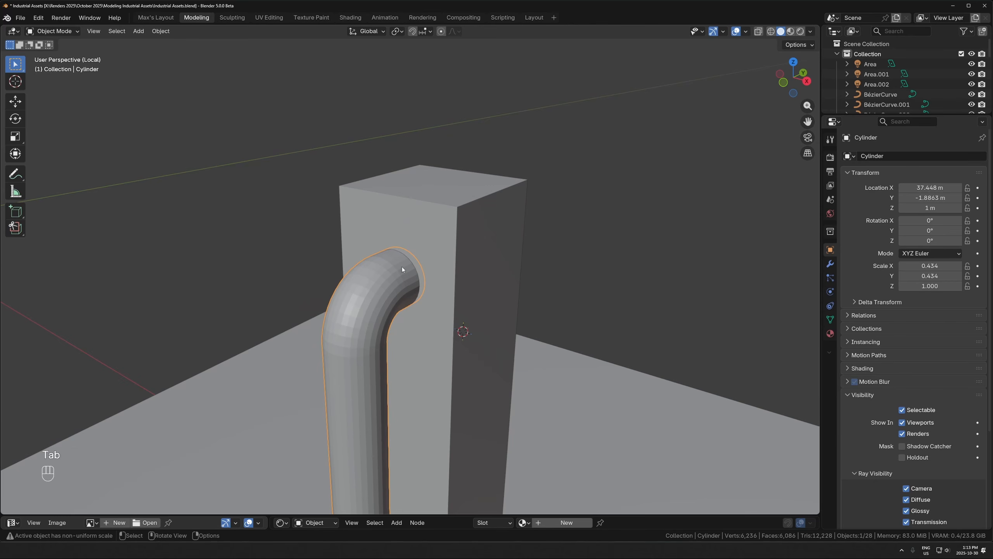
pyautogui.hotkey('ctrl', 'a')
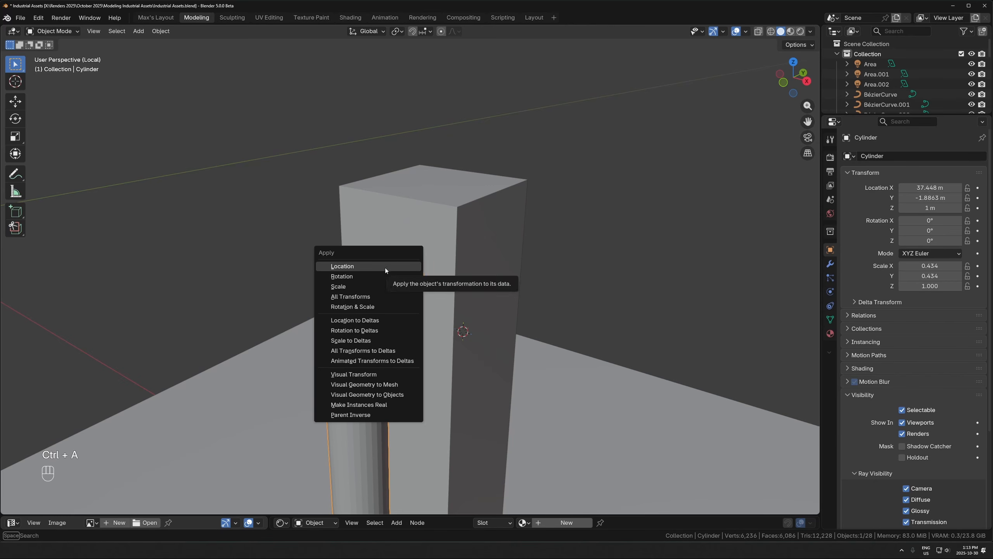
pyautogui.click(363, 286)
# - Extrude the end section's face loop along its normals to form a flange where the pipe meets the column
pyautogui.press('Tab')
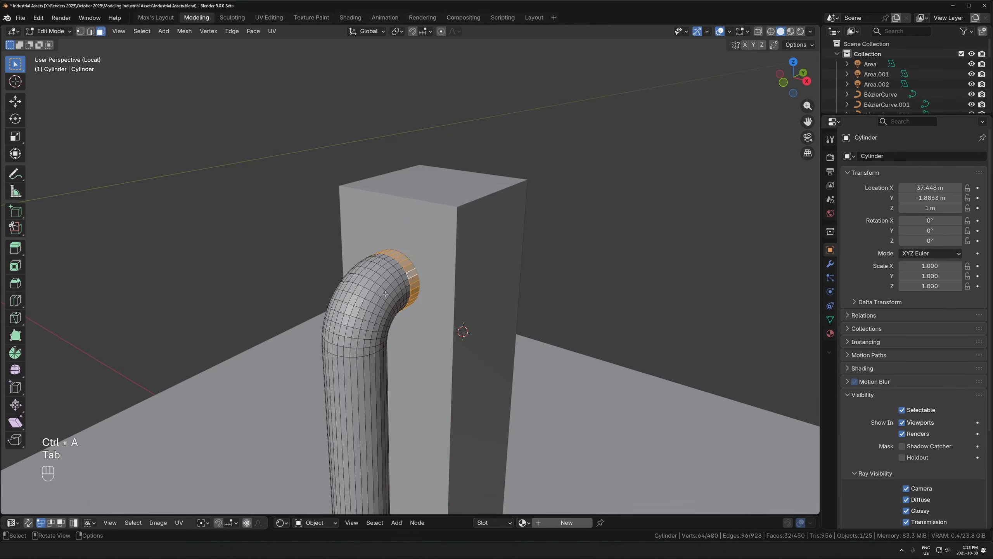
pyautogui.scroll(4, 422, 278)
pyautogui.hotkey('alt', 'e')
pyautogui.click(421, 269)
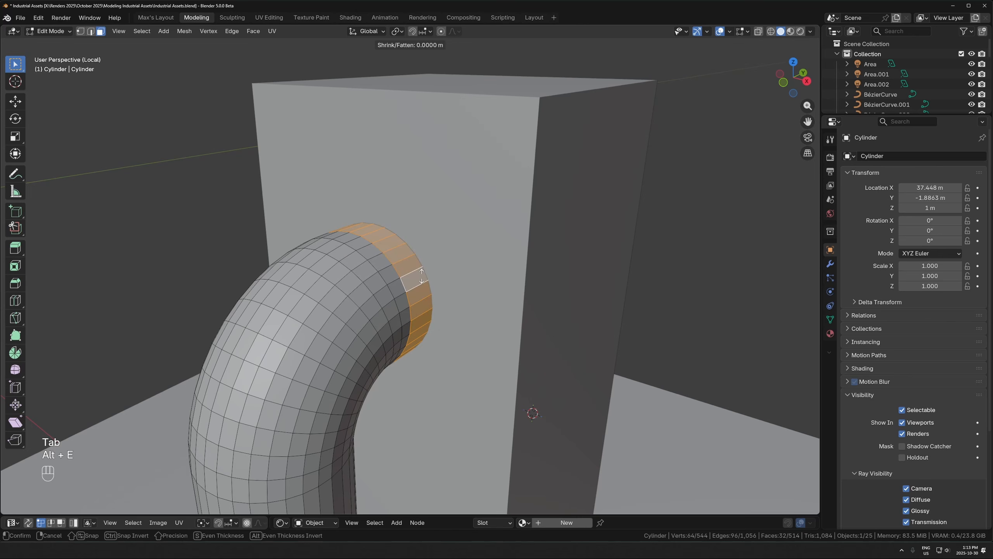
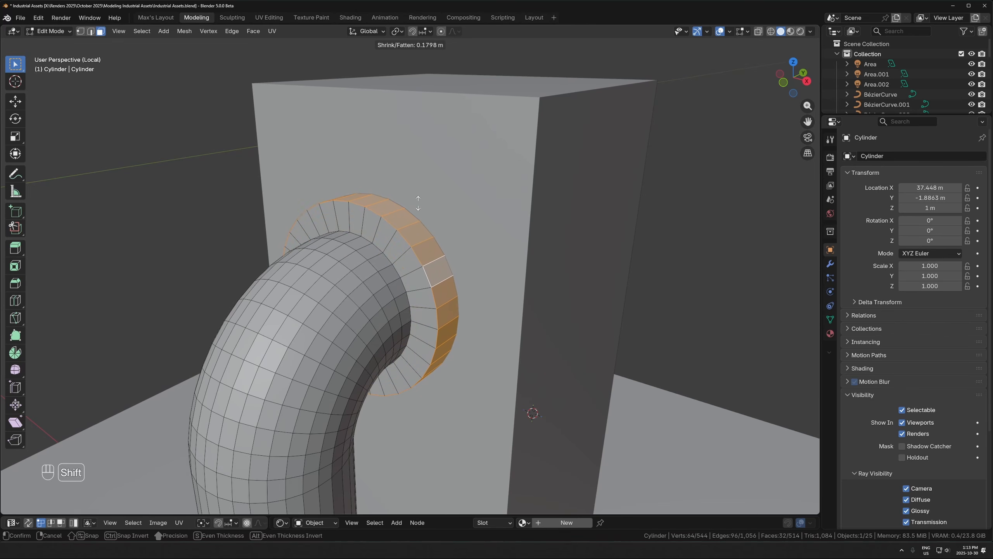
pyautogui.click(440, 249)
pyautogui.press('Tab')
# - Reduce the flange's outer ring with Shrink/Fatten by about 0.08 m
pyautogui.scroll(-5, 424, 288)
pyautogui.keyDown('shift'); pyautogui.moveTo(426, 285); pyautogui.dragTo(510, 244, button='middle'); pyautogui.keyUp('shift')
pyautogui.scroll(3, 455, 237)
pyautogui.press('3')
pyautogui.hotkey('alt', 's')
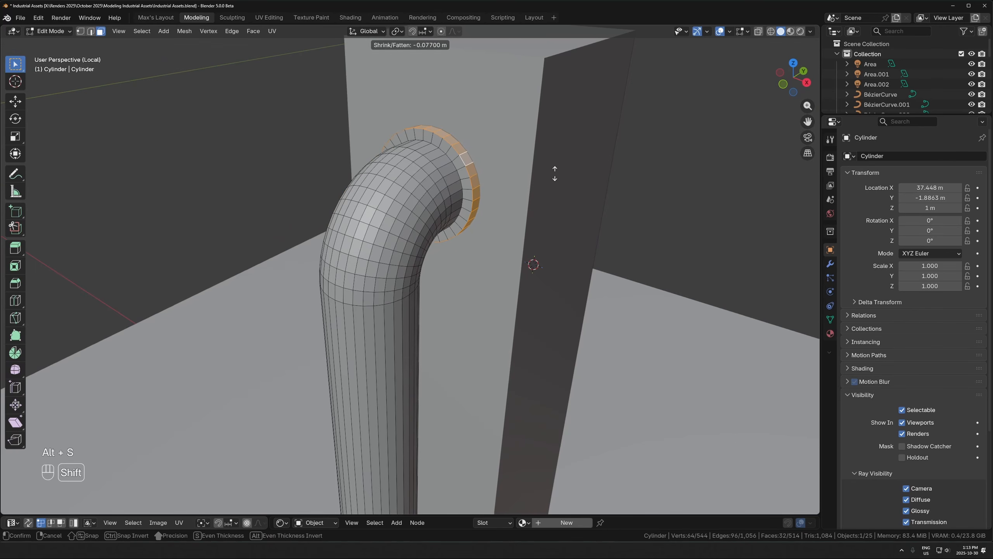
pyautogui.click(554, 165)
pyautogui.keyDown('alt'); pyautogui.click(420, 175); pyautogui.keyUp('alt')
pyautogui.hotkey('alt', 's')
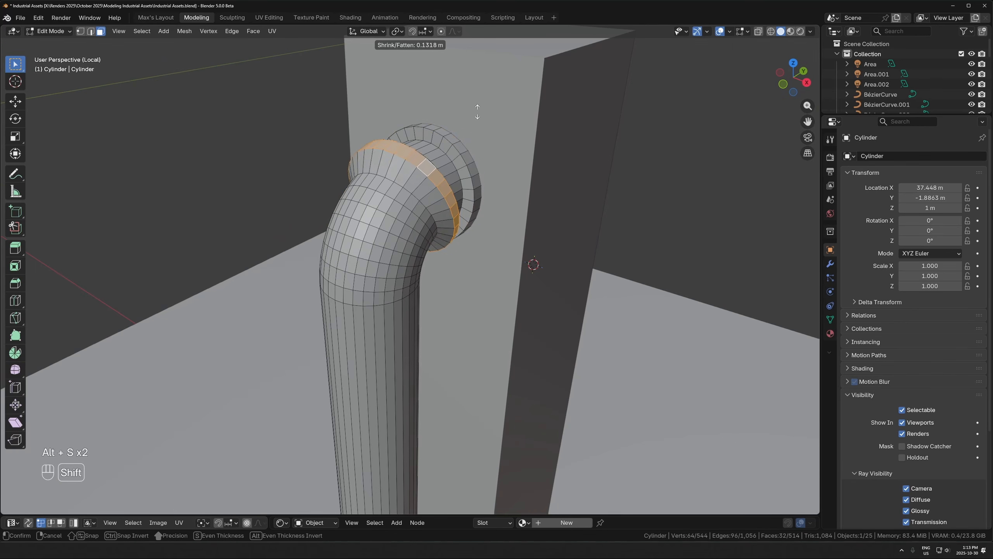
pyautogui.press('Escape')
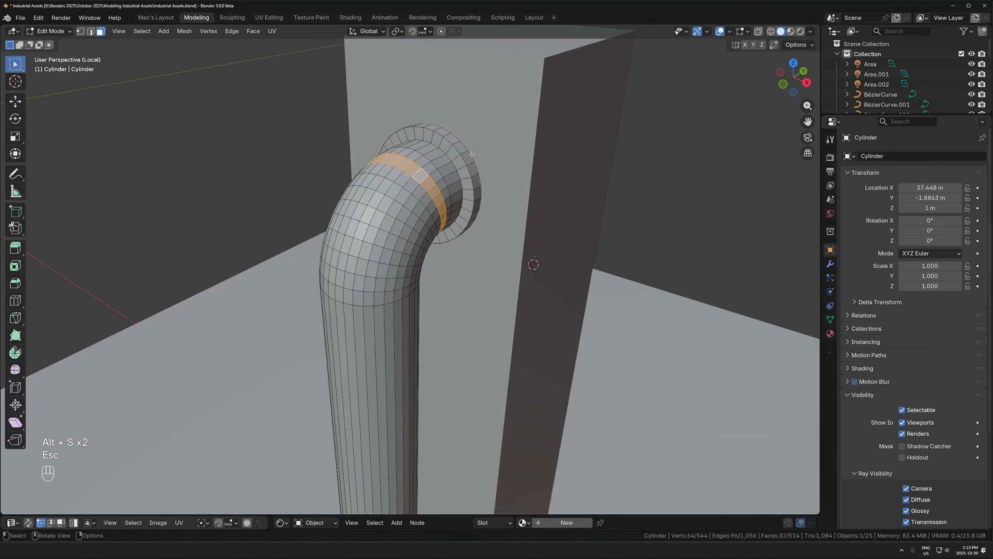
# - Reselect the flange's outer face loop and fine-tune its radius with Shrink/Fatten
pyautogui.keyDown('alt'); pyautogui.click(475, 170); pyautogui.keyUp('alt')
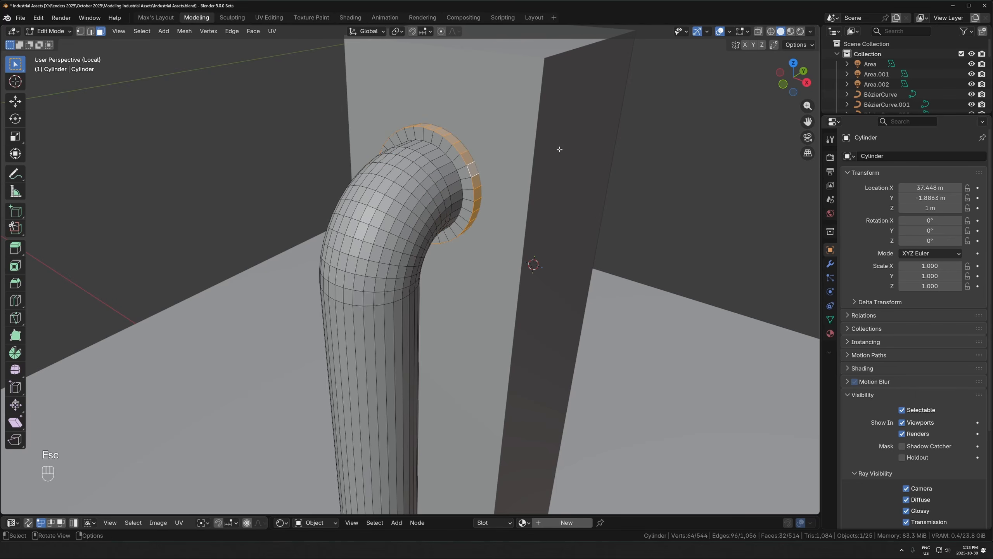
pyautogui.hotkey('alt', 's')
pyautogui.click(558, 159)
pyautogui.press('Tab')
pyautogui.keyDown('shift'); pyautogui.moveTo(520, 240); pyautogui.dragTo(551, 156, button='middle'); pyautogui.keyUp('shift')
# - Add two loop cuts around the straight pipe just below the bend, the upper one at a slide factor of about -0.936
pyautogui.press('Tab')
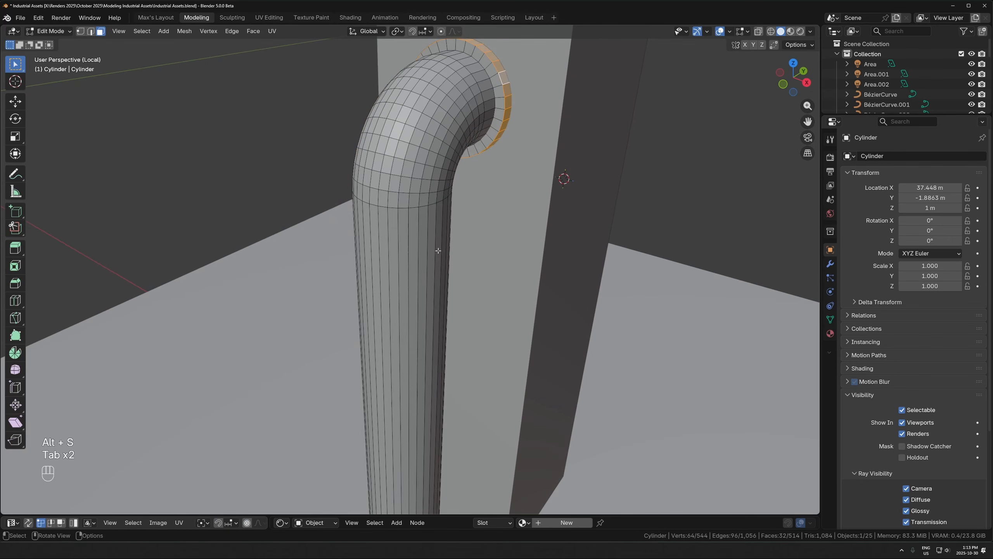
pyautogui.hotkey('ctrl', 'r')
pyautogui.click(417, 266)
pyautogui.click(418, 292)
pyautogui.hotkey('ctrl', 'r')
pyautogui.click(418, 291)
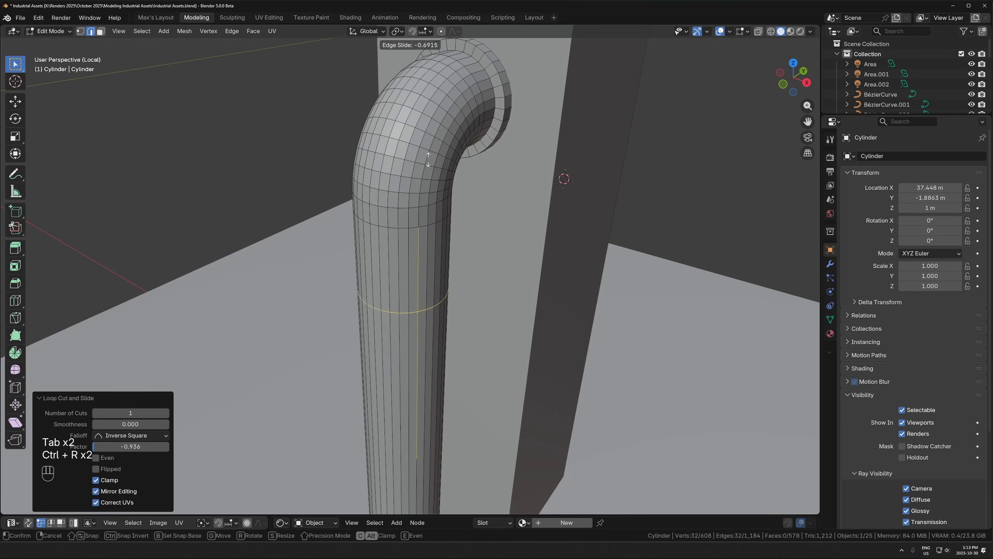
pyautogui.click(422, 263)
# - Extrude the face loop between the two cuts below the bend along its normals to form a raised collar
pyautogui.press('3')
pyautogui.keyDown('alt'); pyautogui.click(424, 250); pyautogui.keyUp('alt')
pyautogui.hotkey('alt', 'e')
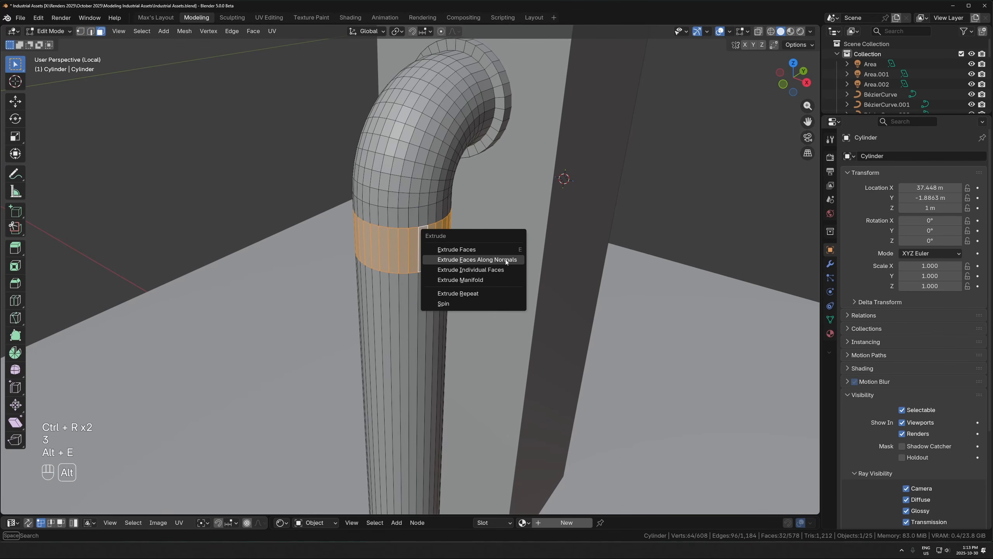
pyautogui.click(475, 260)
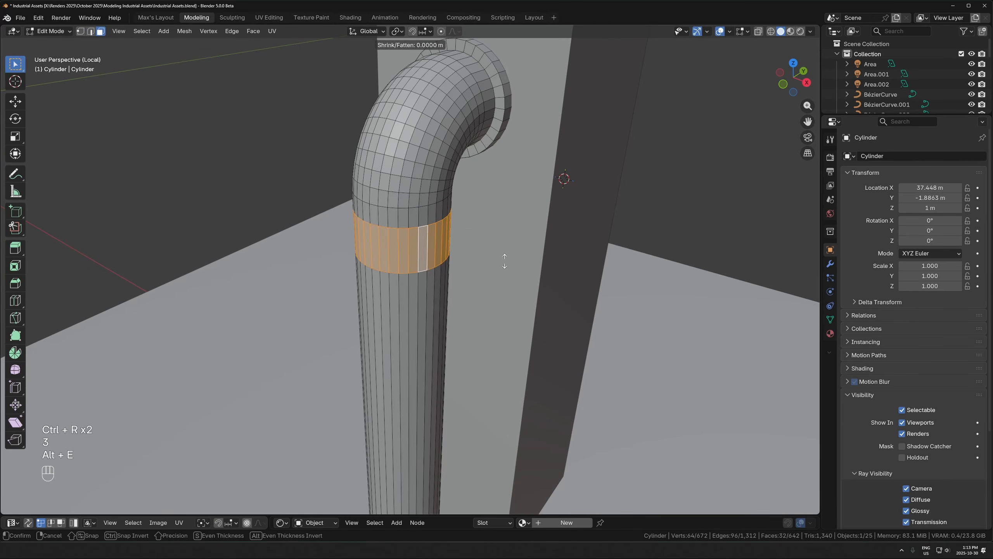
pyautogui.click(503, 234)
pyautogui.press('Tab')
# - Add two loop cuts around the middle of the straight pipe, one centred and one at a slide factor of about -0.810
pyautogui.moveTo(495, 288); pyautogui.dragTo(476, 192, button='middle')
pyautogui.scroll(-2, 476, 193)
pyautogui.press('Tab')
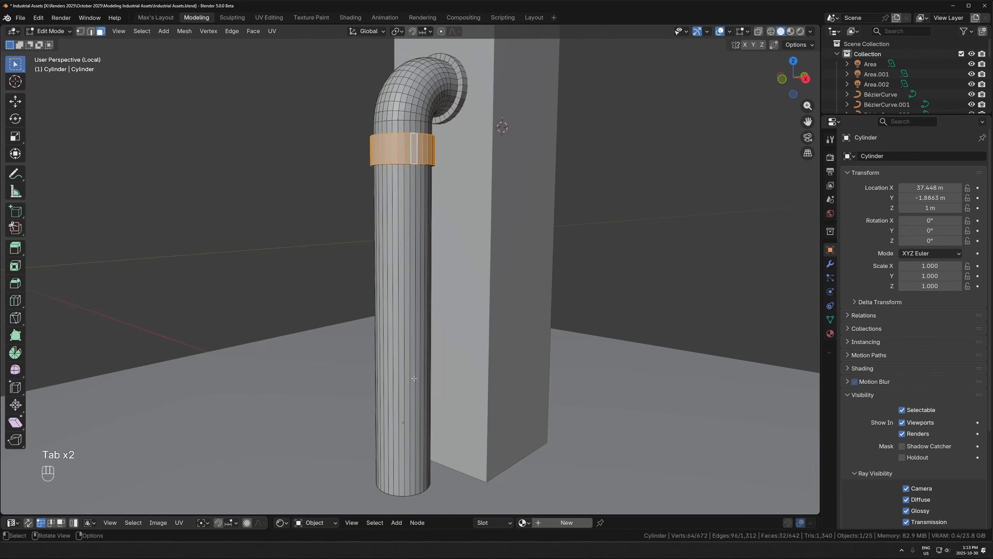
pyautogui.keyDown('shift'); pyautogui.moveTo(414, 410); pyautogui.dragTo(400, 341, button='middle'); pyautogui.keyUp('shift')
pyautogui.hotkey('ctrl', 'r')
pyautogui.click(398, 342)
pyautogui.rightClick(397, 343)
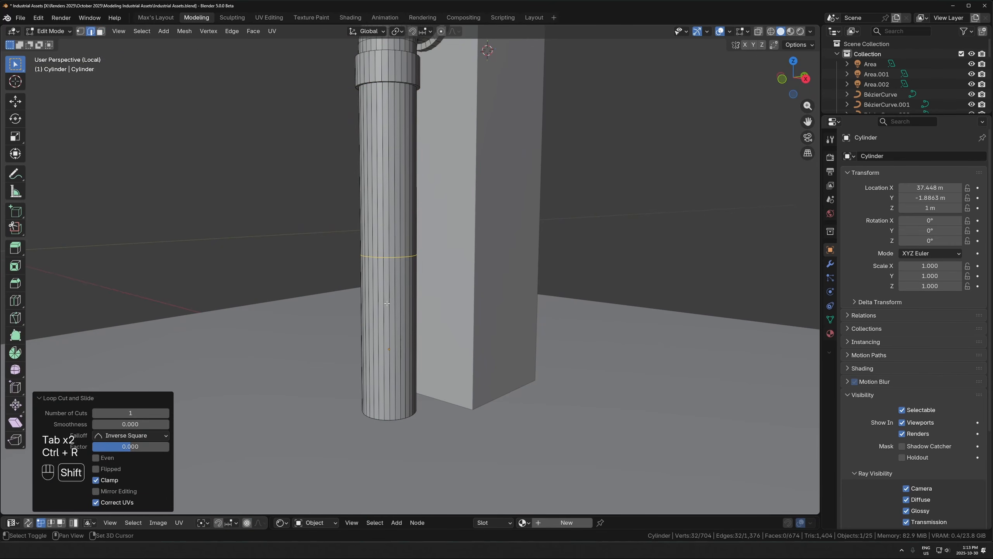
pyautogui.hotkey('ctrl', 'r')
pyautogui.click(395, 316)
pyautogui.click(408, 171)
# - Add a loop cut around the lower pipe section and slide it close to the pipe's bottom end
pyautogui.hotkey('ctrl', 'r')
pyautogui.click(394, 371)
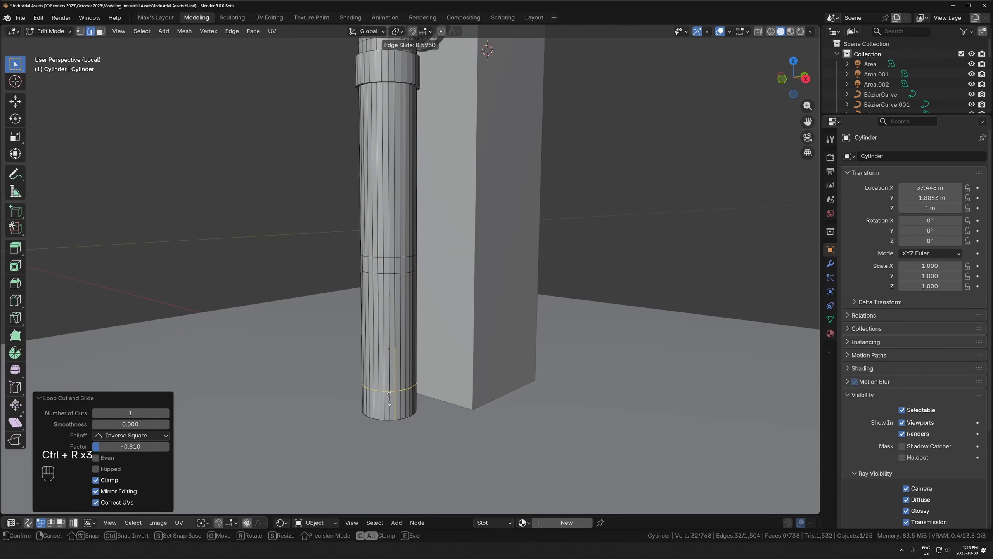
pyautogui.click(385, 477)
# - Extrude the narrow face loops at the pipe's base and middle along their normals by about 0.046 m to form collars
pyautogui.press('3')
pyautogui.keyDown('alt'); pyautogui.click(394, 415); pyautogui.keyUp('alt')
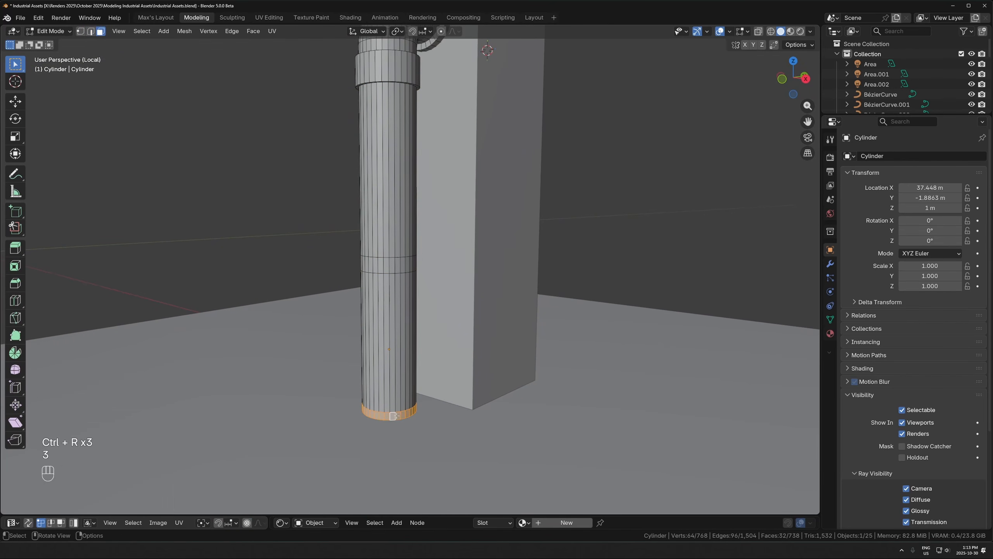
pyautogui.keyDown('alt'); pyautogui.keyDown('shift'); pyautogui.click(394, 265); pyautogui.keyUp('shift'); pyautogui.keyUp('alt')
pyautogui.moveTo(444, 294); pyautogui.dragTo(457, 337, button='middle')
pyautogui.hotkey('alt', 'e')
pyautogui.click(457, 337)
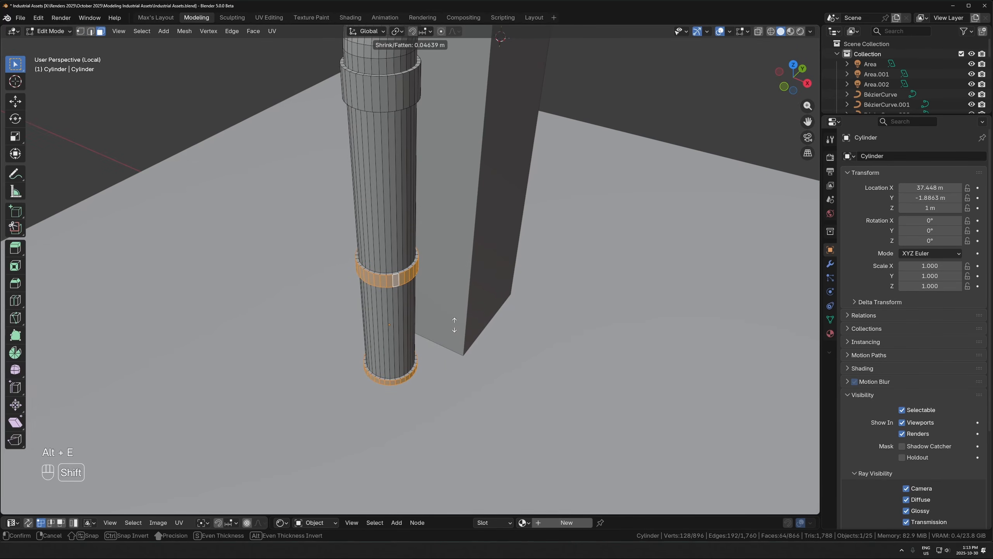
pyautogui.keyDown('shift'); pyautogui.click(453, 324); pyautogui.keyUp('shift')
pyautogui.press('Tab')
pyautogui.press('Tab')
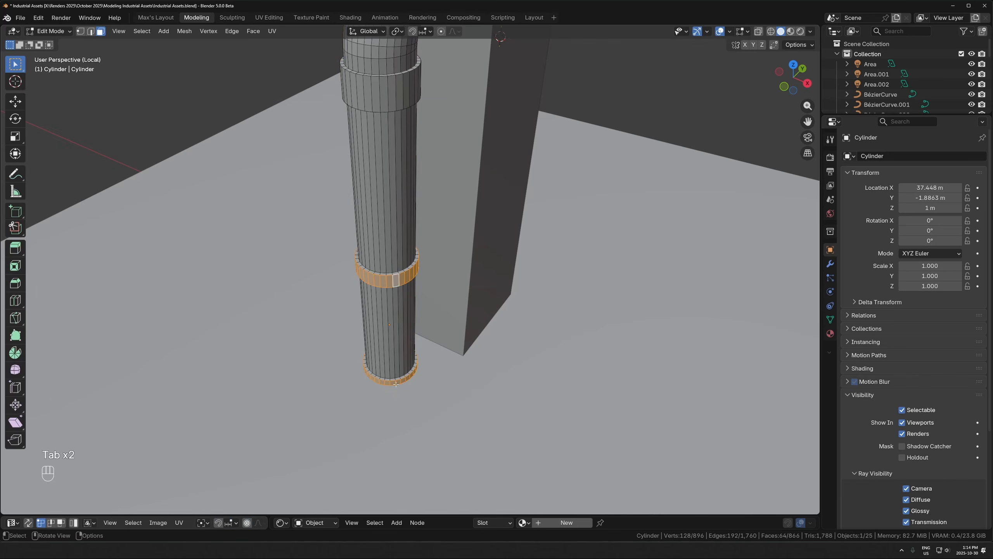
# - Widen the base flange's outer face loop with Shrink/Fatten by about 0.028 m
pyautogui.press('3')
pyautogui.keyDown('alt'); pyautogui.click(398, 384); pyautogui.keyUp('alt')
pyautogui.keyDown('alt'); pyautogui.click(415, 371); pyautogui.keyUp('alt')
pyautogui.hotkey('alt', 's')
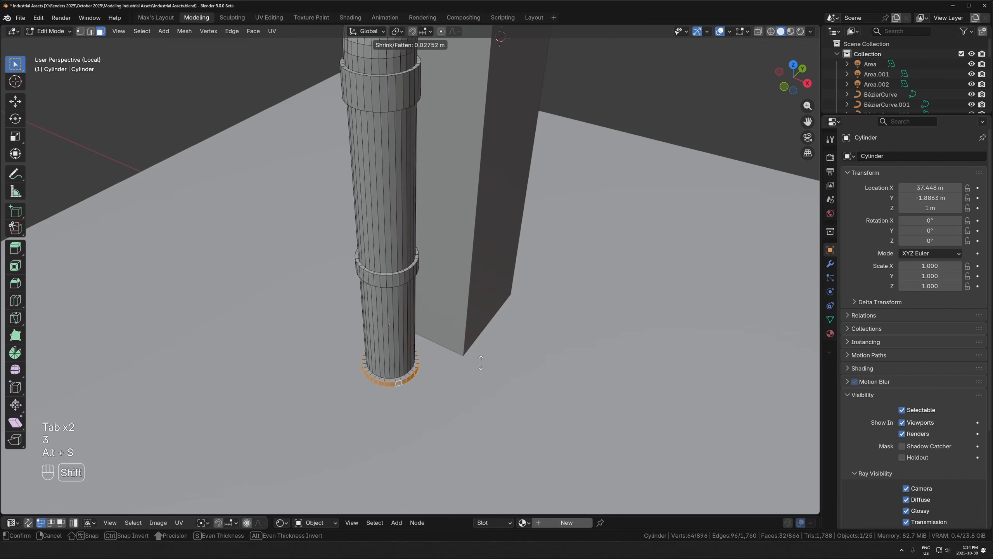
pyautogui.click(480, 357)
# - Snap the 3D cursor to a radial edge on the top surface of the base flange
pyautogui.press('Tab')
pyautogui.scroll(5, 458, 361)
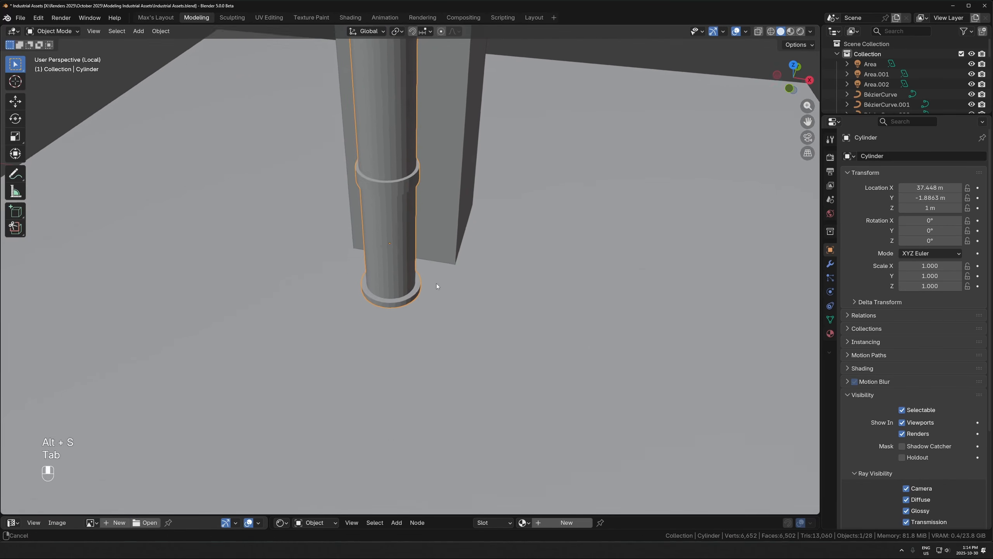
pyautogui.scroll(3, 395, 332)
pyautogui.press('Tab')
pyautogui.press('Tab')
pyautogui.press('Tab')
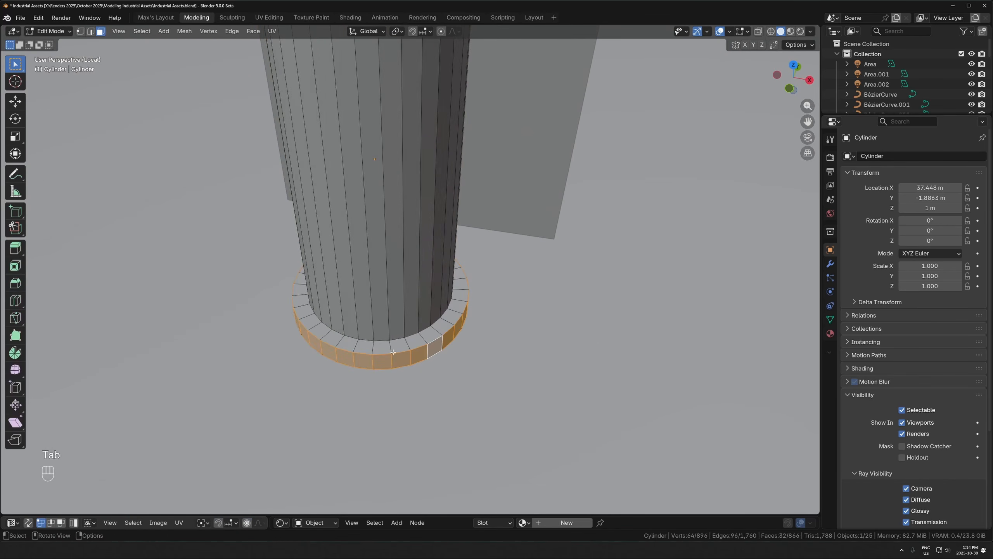
pyautogui.press('2')
pyautogui.click(372, 347)
pyautogui.hotkey('shift', 's')
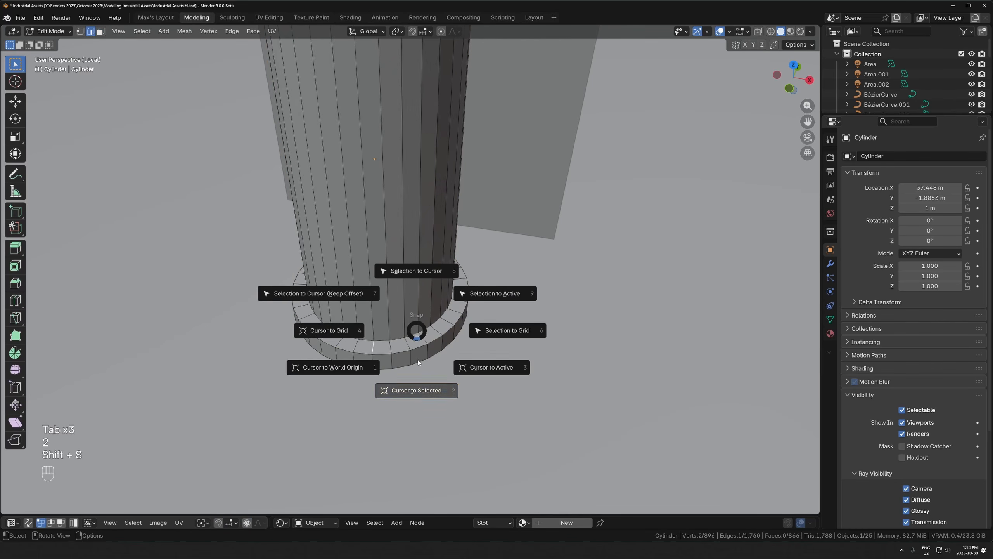
pyautogui.click(417, 360)
# - Add a mesh cylinder with 8 vertices at the 3D cursor
pyautogui.press('Tab')
pyautogui.press('Tab')
pyautogui.press('Tab')
pyautogui.hotkey('shift', 'a')
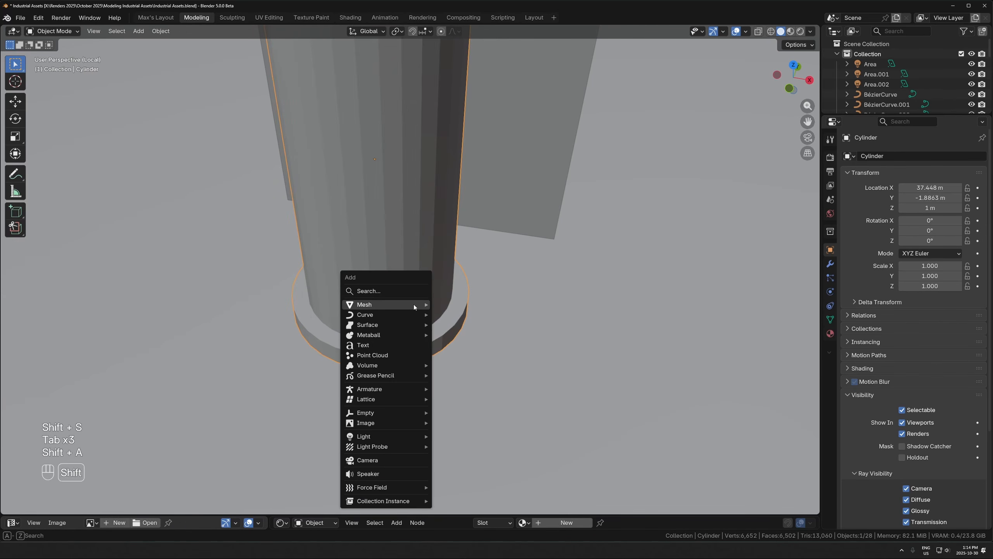
pyautogui.moveTo(413, 305)
pyautogui.click(451, 354)
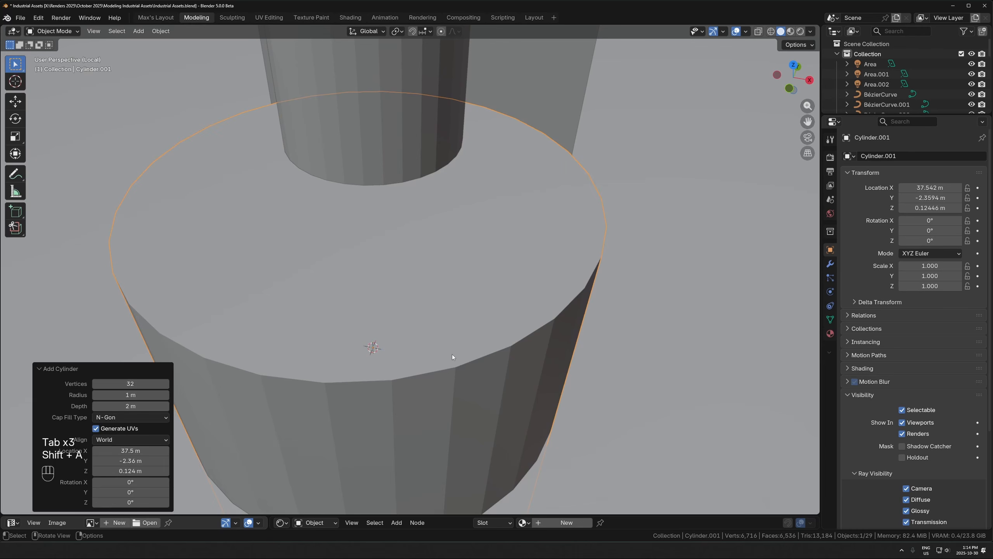
pyautogui.moveTo(139, 384); pyautogui.dragTo(98, 383)
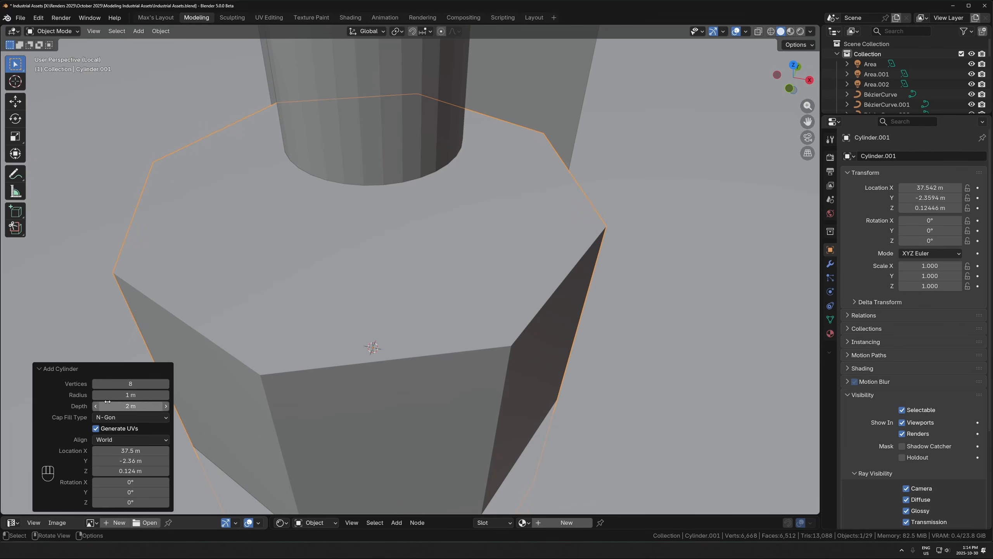
# - Scale the new cylinder down uniformly to about 0.031 to make a small bolt on the base flange
pyautogui.scroll(-3, 774, 222)
pyautogui.press('s')
pyautogui.click(492, 271)
pyautogui.press('s')
pyautogui.click(467, 306)
pyautogui.press('s')
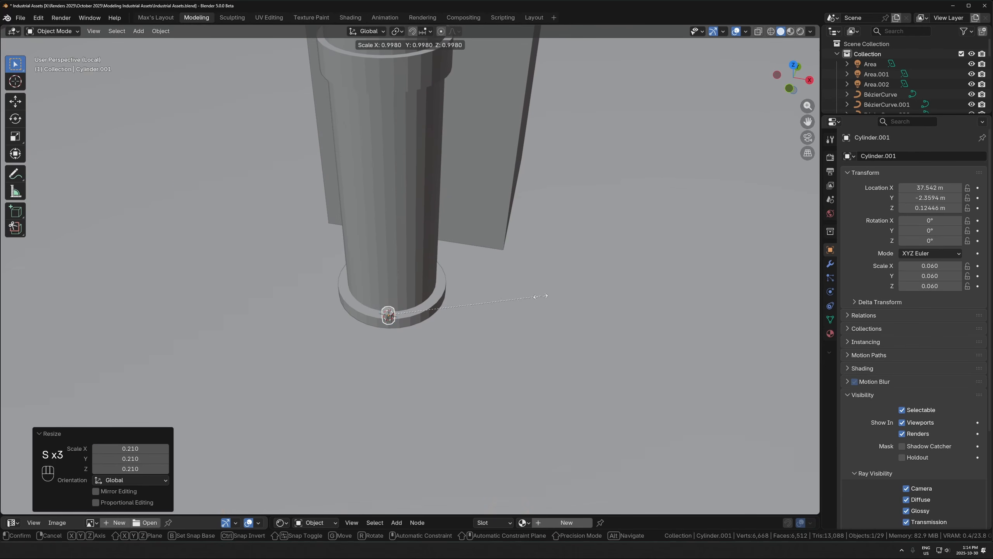
pyautogui.click(427, 322)
pyautogui.press('KP_Decimal')
pyautogui.press('s')
pyautogui.click(650, 299)
pyautogui.scroll(-5, 581, 273)
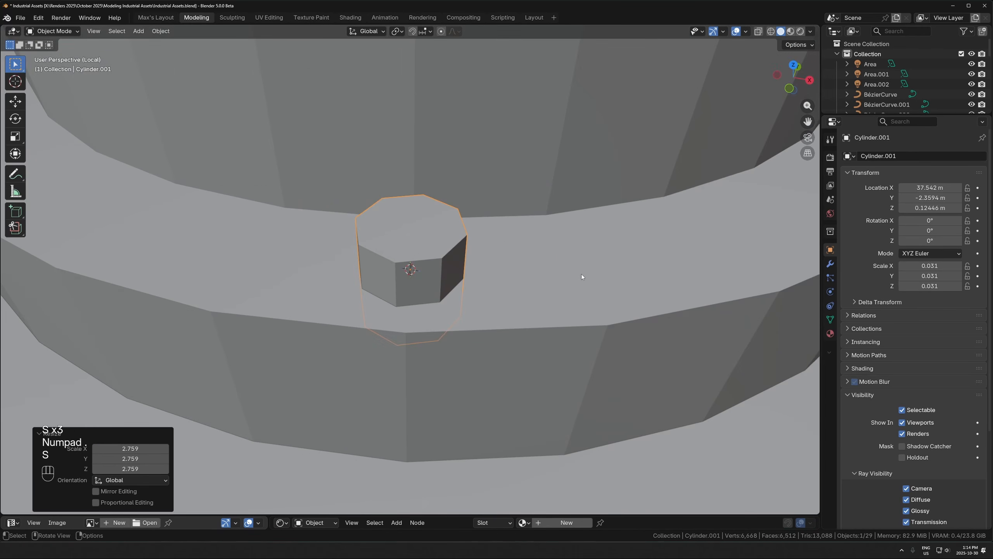
# - Reposition the bolt on the flange at X 37.448 m, Y -2.3687 m and inspect it from the top view
pyautogui.press('Tab')
pyautogui.press('Tab')
pyautogui.press('KP_7')
pyautogui.scroll(-5, 412, 229)
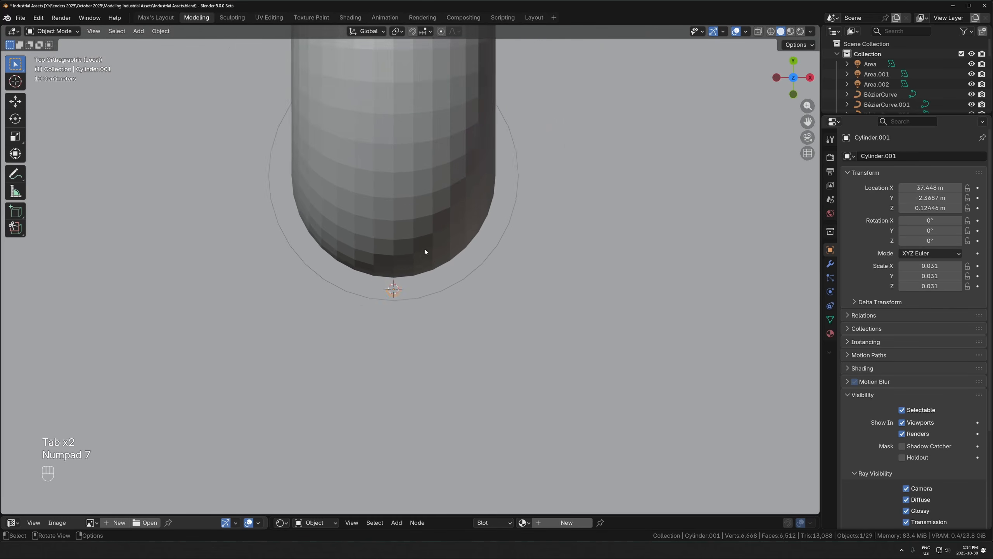
# - Snap the 3D cursor to the centre of the base flange using its outer face loop
pyautogui.moveTo(424, 249); pyautogui.dragTo(473, 307, button='middle')
pyautogui.click(468, 281)
pyautogui.press('Tab')
pyautogui.press('3')
pyautogui.keyDown('alt'); pyautogui.click(465, 281); pyautogui.keyUp('alt')
pyautogui.hotkey('alt', 'z')
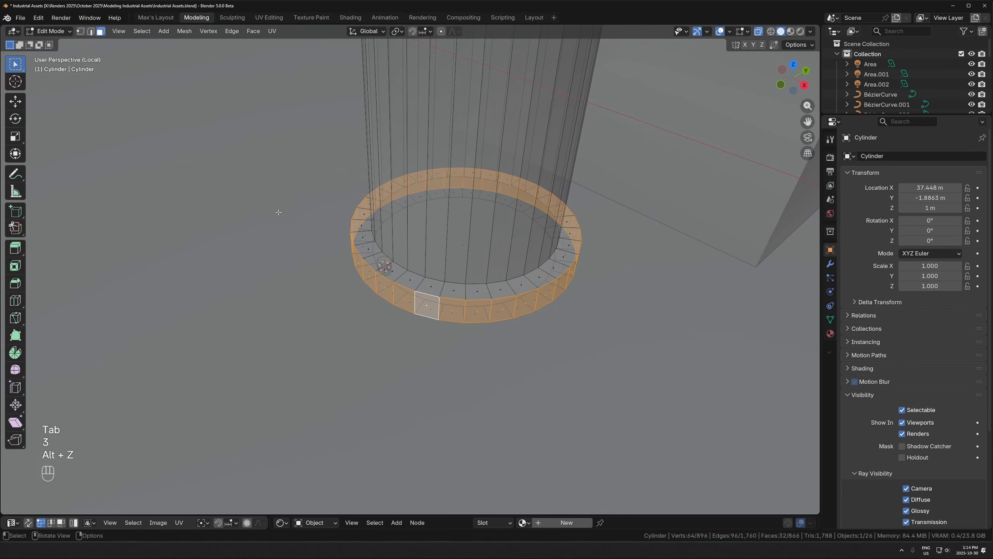
pyautogui.hotkey('shift', 's')
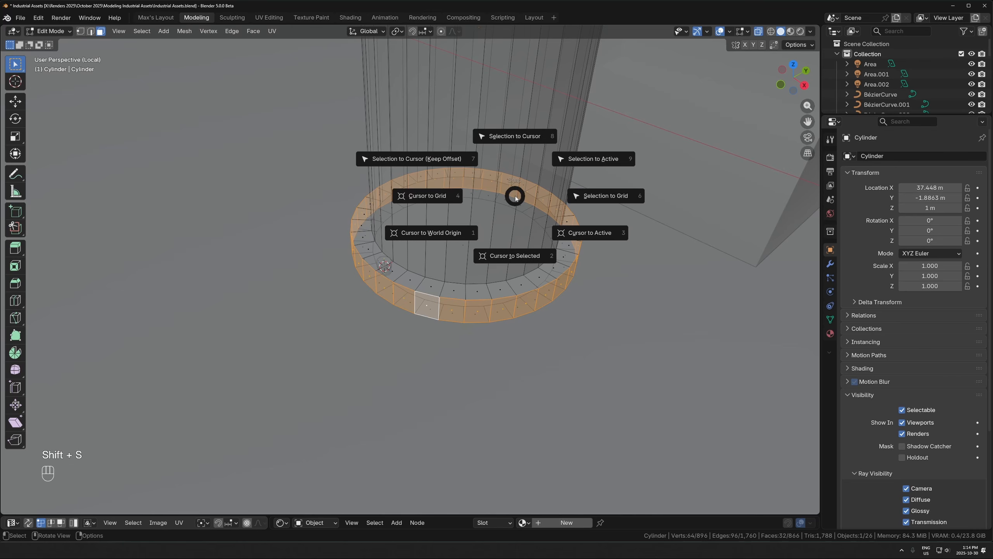
pyautogui.click(512, 223)
pyautogui.hotkey('alt', 'z')
# - Select the bolt and set the transform pivot point to 3D Cursor
pyautogui.moveTo(600, 299); pyautogui.dragTo(399, 276, button='middle')
pyautogui.press('Tab')
pyautogui.click(386, 270)
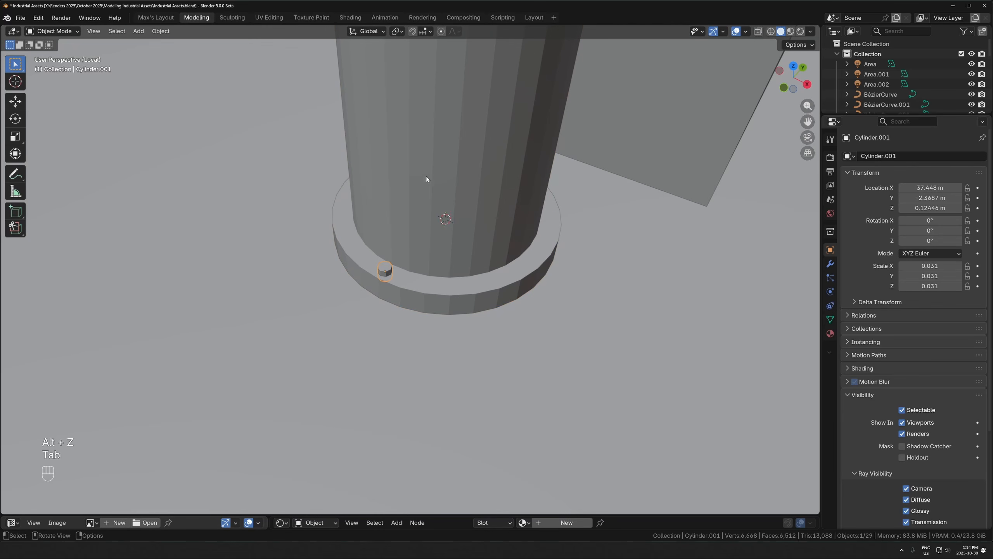
pyautogui.click(397, 32)
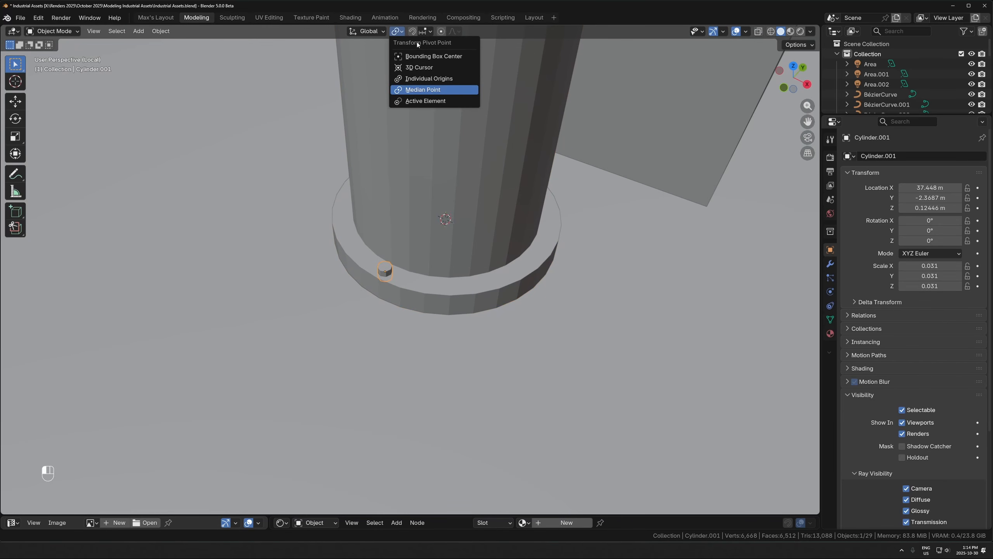
pyautogui.click(421, 68)
pyautogui.press('KP_7')
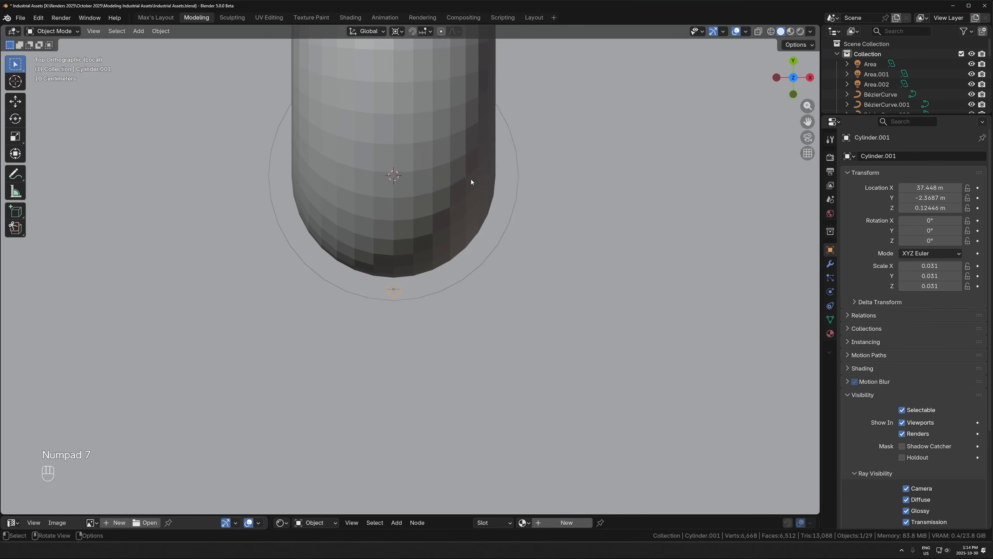
pyautogui.scroll(-2, 470, 179)
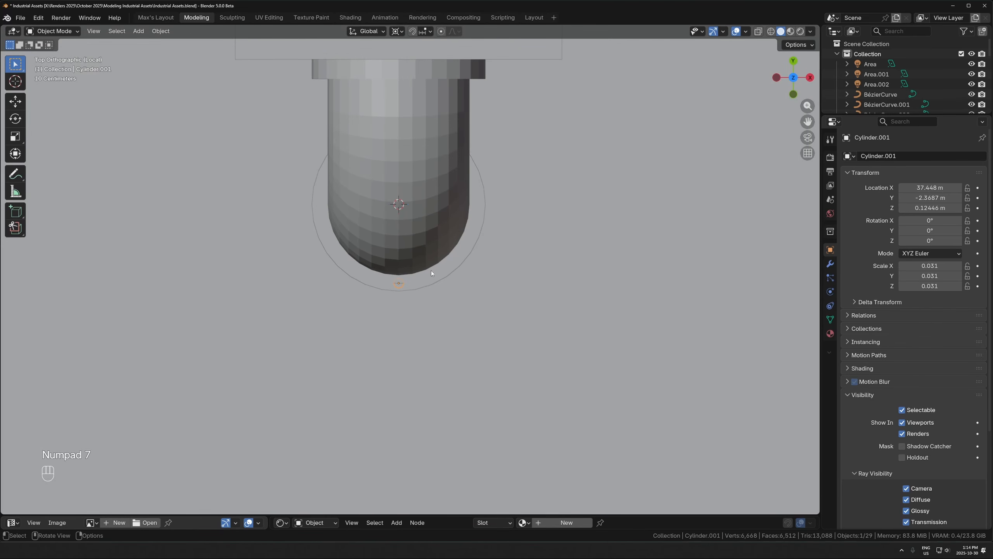
pyautogui.press('r')
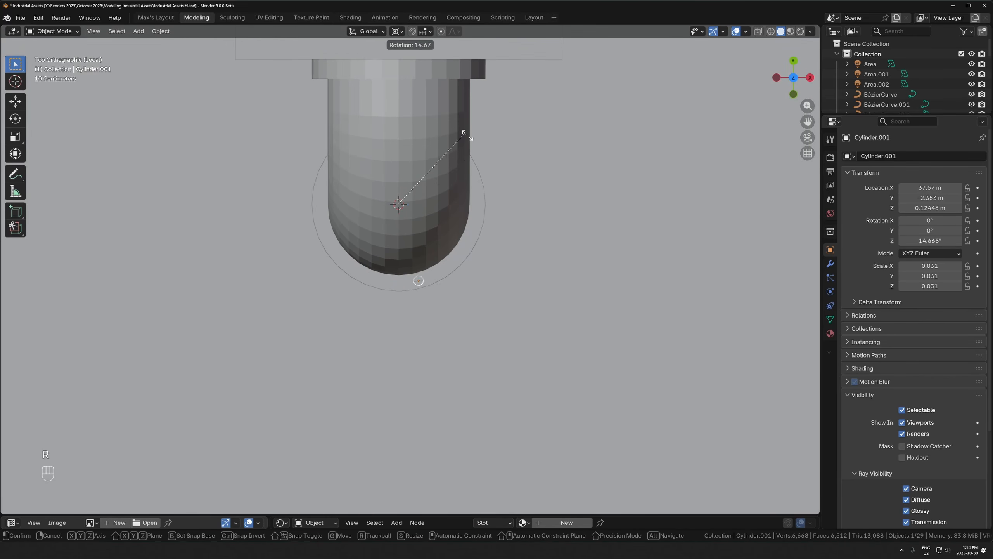
pyautogui.press('Escape')
pyautogui.press('s')
pyautogui.press('Escape')
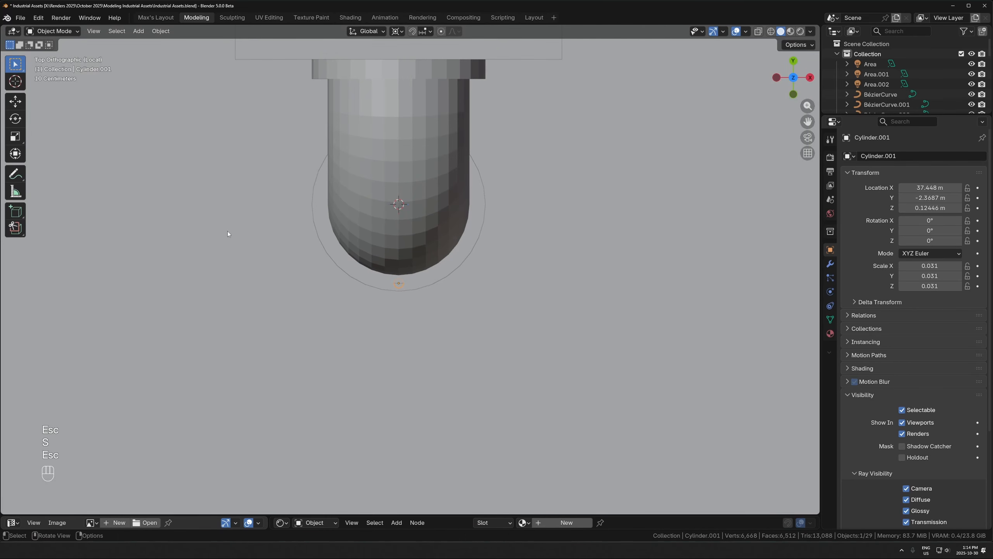
# - Place the 3D cursor away from the pipe and set the pivot point to 3D Cursor in the bolt's Edit Mode
pyautogui.keyDown('shift'); pyautogui.rightClick(514, 259); pyautogui.keyUp('shift')
pyautogui.keyDown('shift'); pyautogui.rightClick(282, 264); pyautogui.keyUp('shift')
pyautogui.press('Tab')
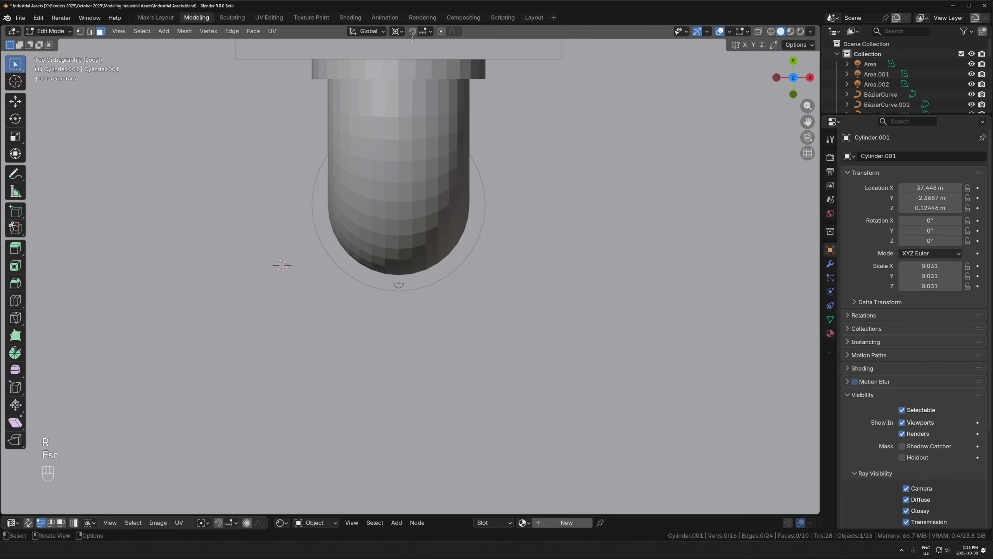
pyautogui.click(397, 32)
pyautogui.click(414, 68)
pyautogui.click(394, 32)
pyautogui.click(421, 67)
# - Snap the 3D cursor back to the base flange's centre using the pipe's selected outer face loop
pyautogui.moveTo(445, 348); pyautogui.dragTo(450, 279, button='middle')
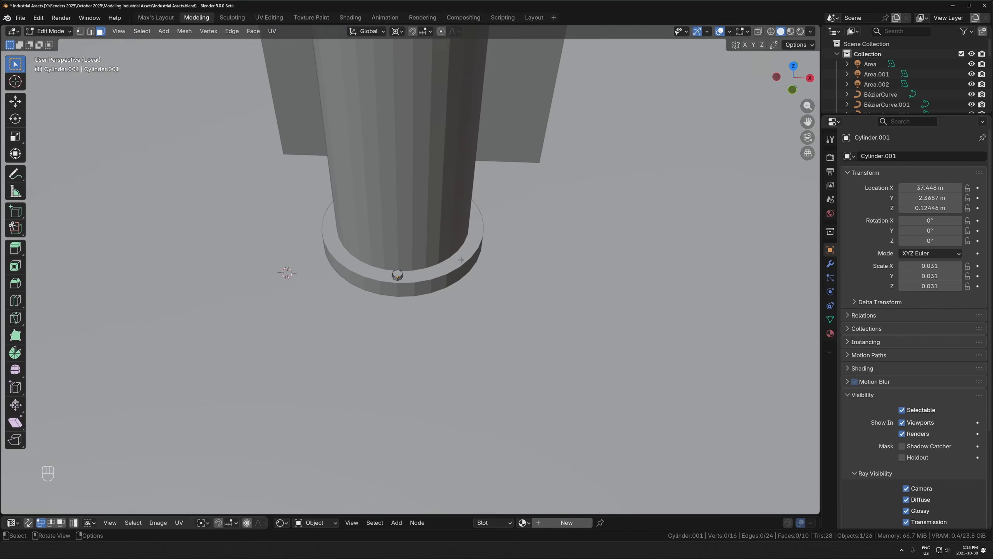
pyautogui.press('Tab')
pyautogui.press('Tab')
pyautogui.press('Tab')
pyautogui.click(443, 279)
pyautogui.press('Tab')
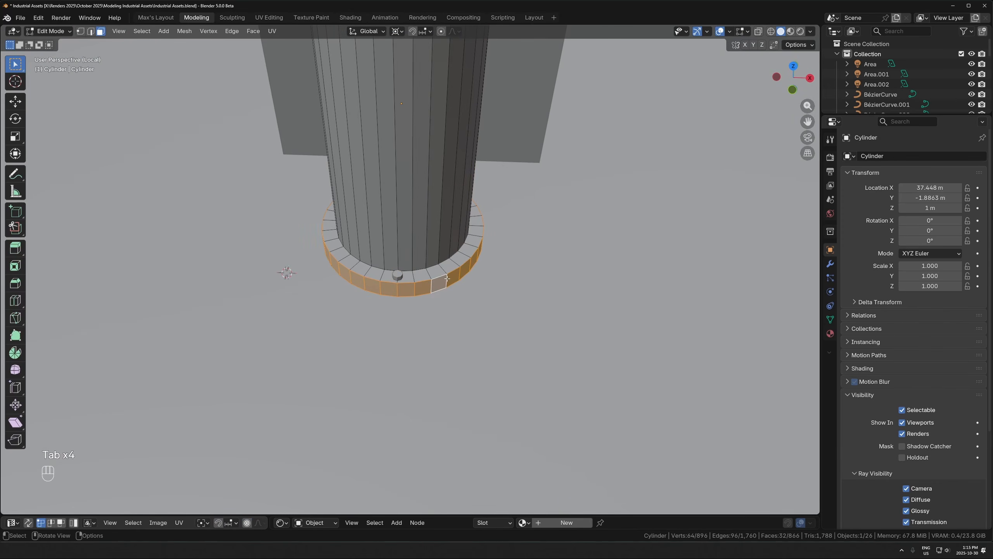
pyautogui.keyDown('shift'); pyautogui.click(444, 280); pyautogui.keyUp('shift')
pyautogui.hotkey('shift', 's')
pyautogui.click(443, 298)
pyautogui.press('Tab')
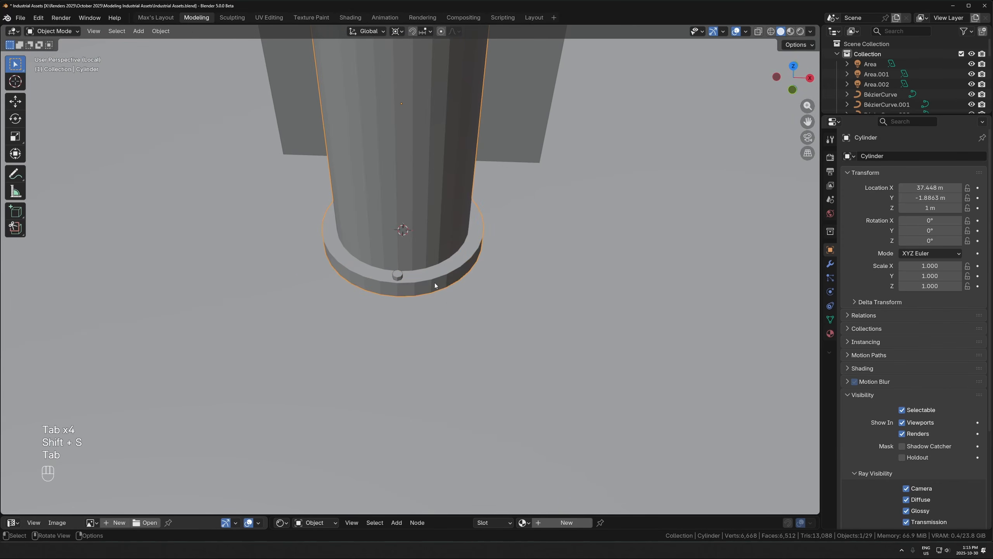
# - Duplicate the bolt and rotate the copy 45° around the 3D cursor in the top view
pyautogui.click(396, 275)
pyautogui.press('KP_7')
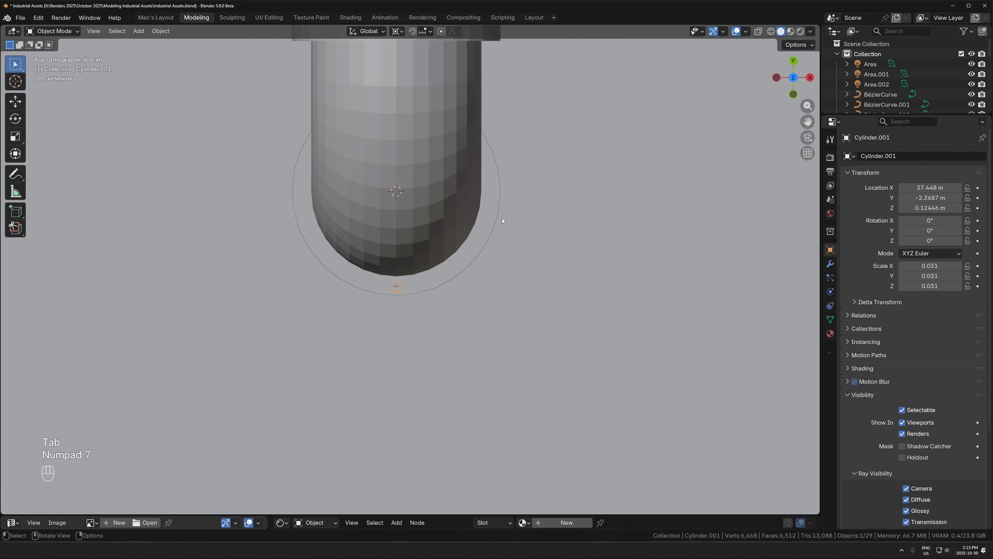
pyautogui.scroll(2, 499, 217)
pyautogui.hotkey('shift', 'd')
pyautogui.press('r')
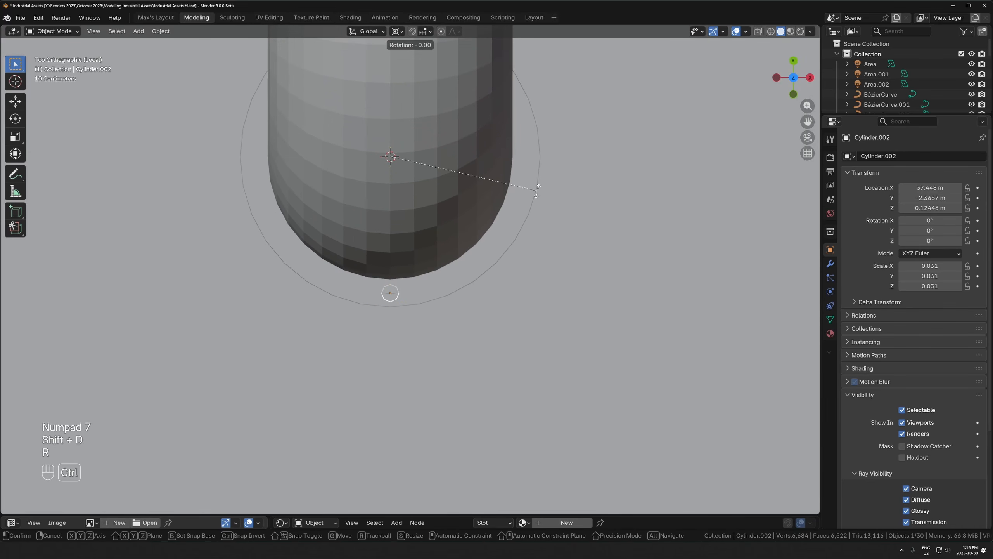
pyautogui.click(513, 85)
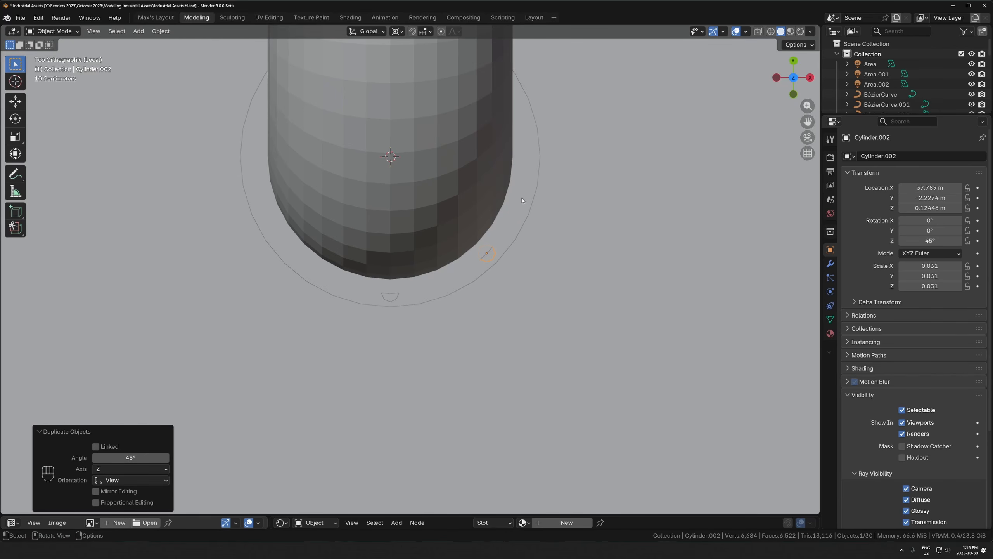
# - Repeat the bolt at 45° intervals around the base flange to complete a ring of eight bolts
pyautogui.hotkey('shift', 'd')
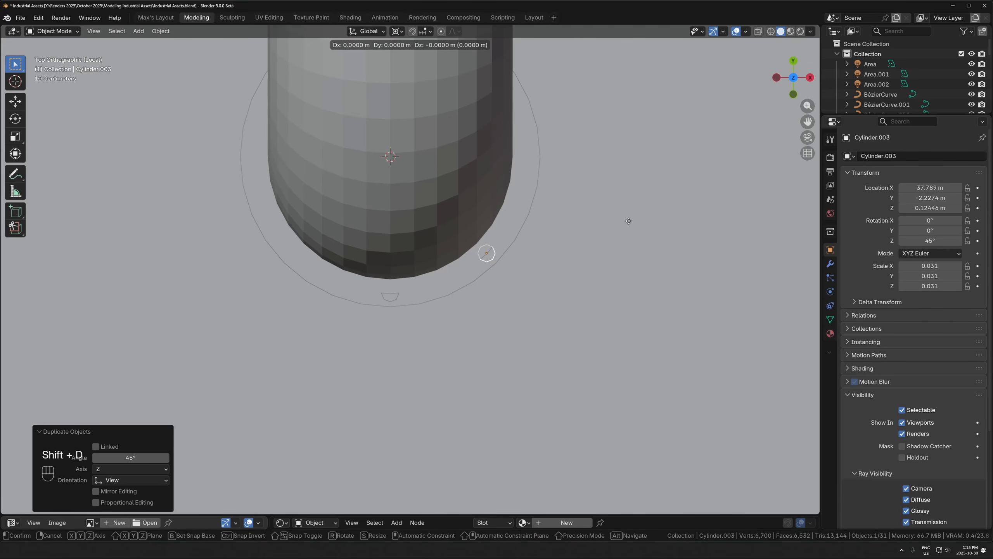
pyautogui.press('r')
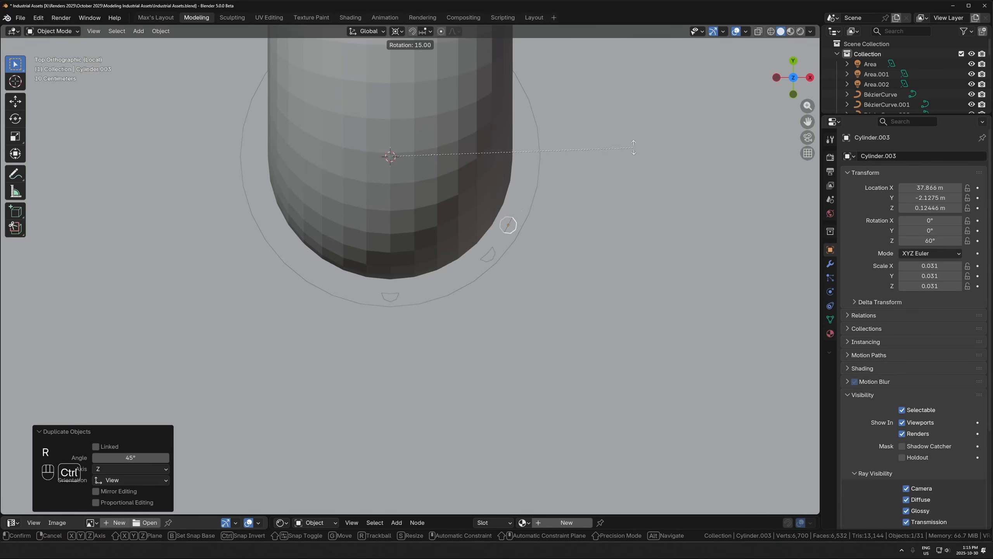
pyautogui.click(625, 37)
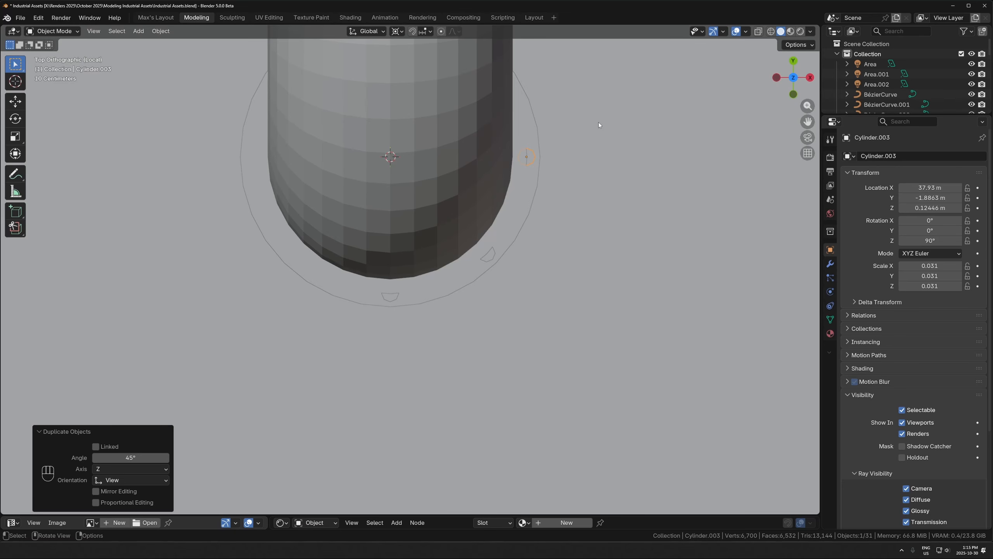
pyautogui.hotkey('shift', 'r')
pyautogui.hotkey('shift', 'r')
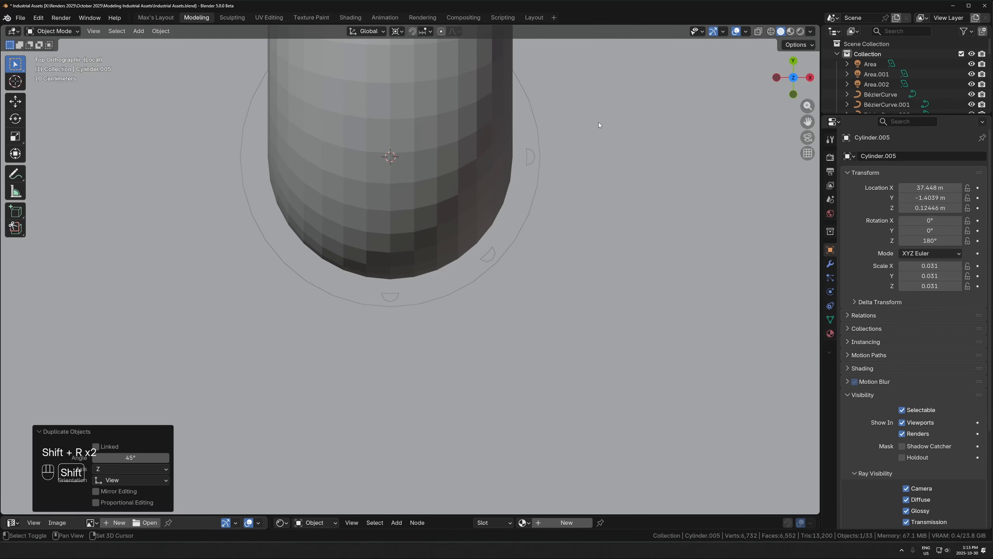
# - Widen the base flange by fattening its outer face loop with Shrink/Fatten in the pipe's Edit Mode
pyautogui.moveTo(543, 211); pyautogui.dragTo(442, 311, button='middle')
pyautogui.click(442, 311)
pyautogui.scroll(2, 449, 319)
pyautogui.press('Tab')
pyautogui.press('3')
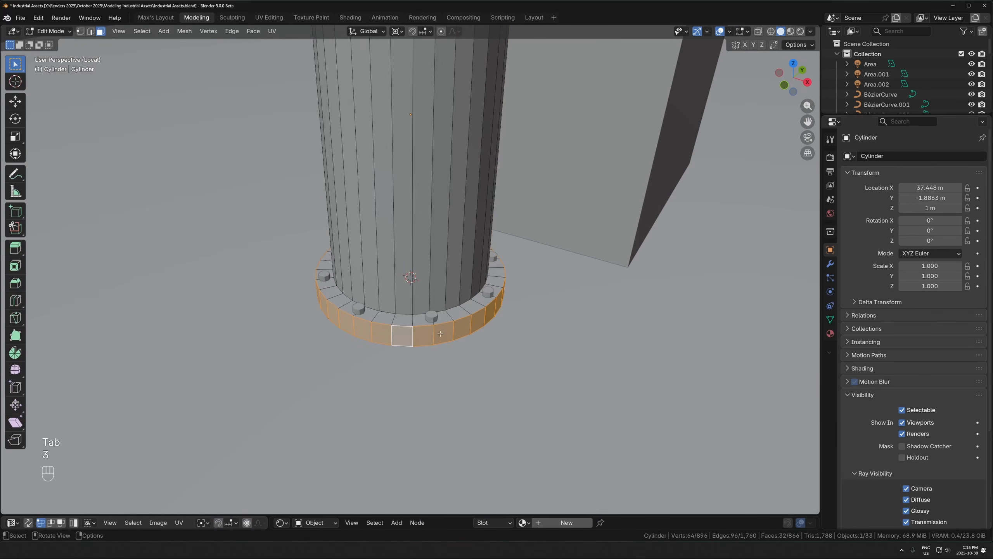
pyautogui.hotkey('alt', 's')
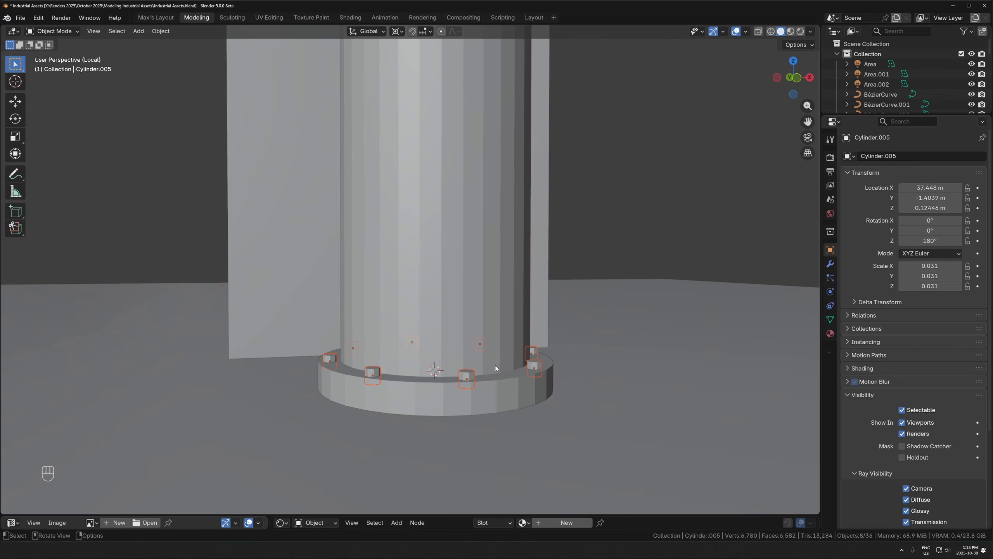
# - Join the eight bolts into one object and lower it about 0.0156 m along Z into the base flange
pyautogui.hotkey('ctrl', 'j')
pyautogui.press('g')
pyautogui.press('z')
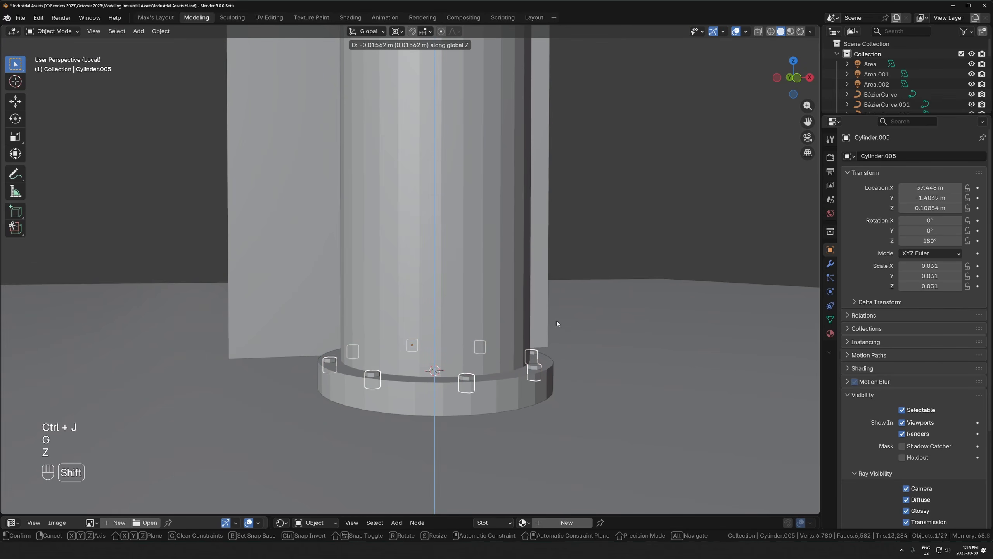
pyautogui.click(559, 321)
pyautogui.moveTo(559, 321); pyautogui.dragTo(602, 324, button='middle')
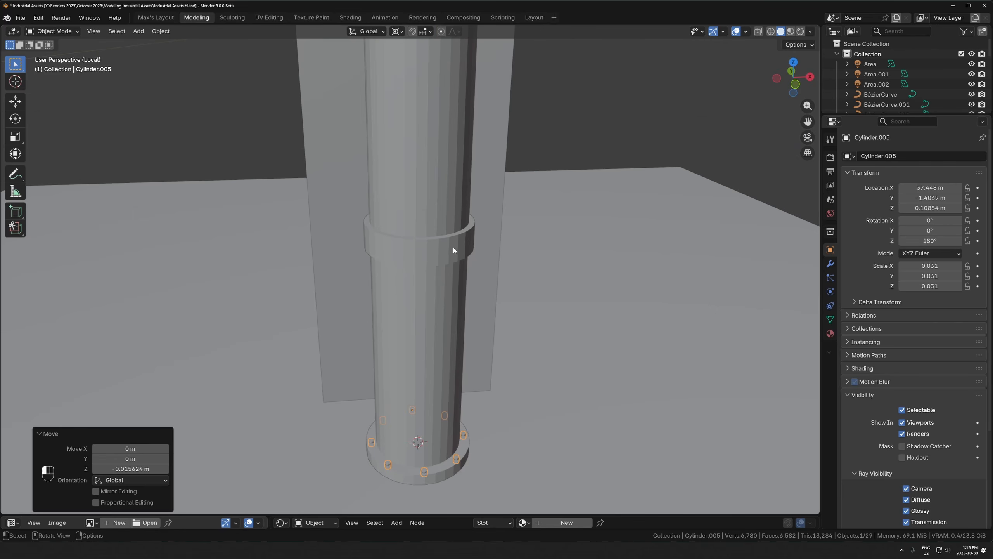
# - Widen the pipe's middle collar slightly by fattening its outer face loop
pyautogui.press('Tab')
pyautogui.press('3')
pyautogui.hotkey('alt', 's')
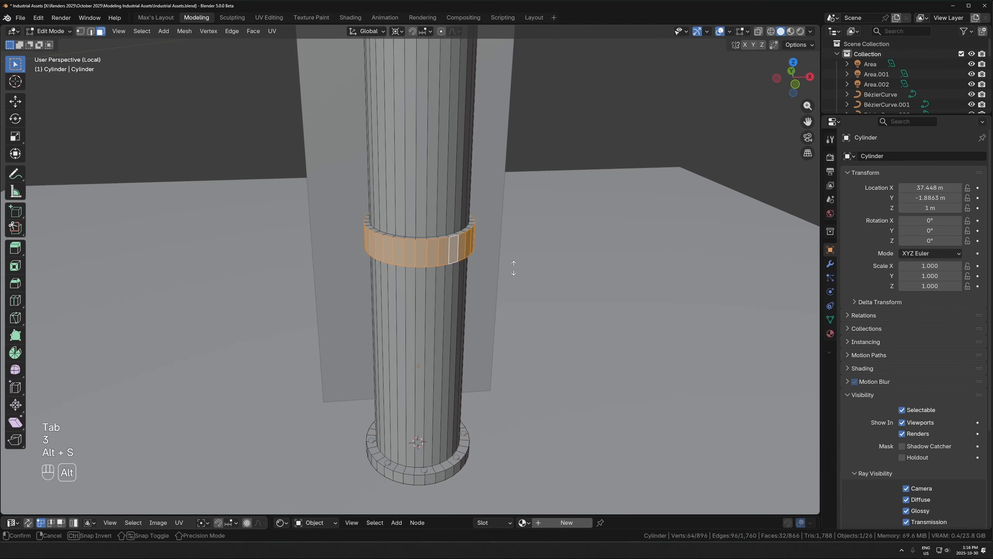
pyautogui.press('s')
pyautogui.keyDown('shift'); pyautogui.click(510, 258); pyautogui.keyUp('shift')
pyautogui.press('Tab')
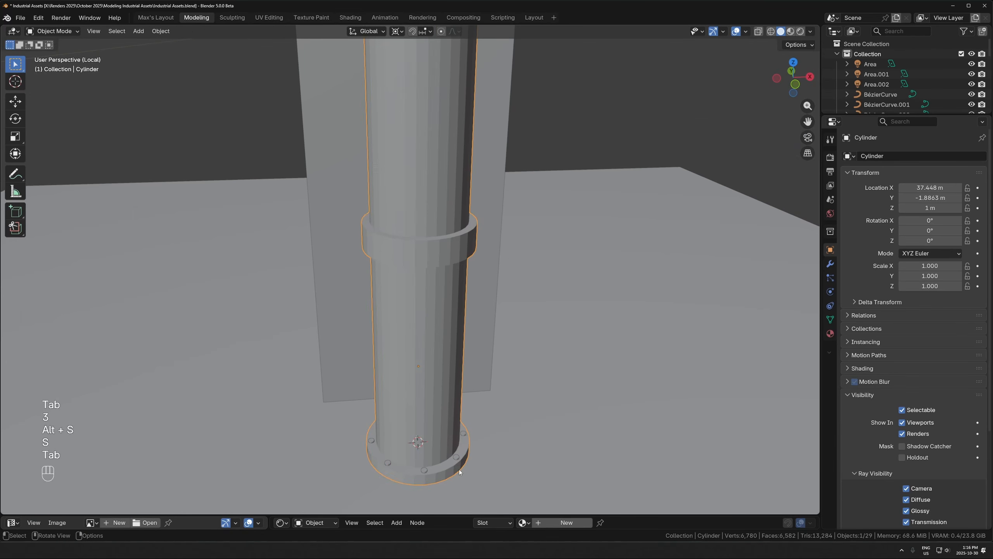
# - Make a linked duplicate of the base bolt ring and raise it along Z to the middle collar's underside
pyautogui.click(458, 459)
pyautogui.hotkey('alt', 'd')
pyautogui.press('z')
pyautogui.click(473, 252)
pyautogui.moveTo(475, 260); pyautogui.dragTo(478, 238, button='middle')
pyautogui.scroll(2, 464, 253)
pyautogui.press('g')
pyautogui.press('z')
pyautogui.click(508, 207)
# - Switch the pivot point away from 3D Cursor, scale the collar's bolt ring by 0.973 and adjust its height along Z
pyautogui.moveTo(518, 207); pyautogui.dragTo(559, 133, button='middle')
pyautogui.press('s')
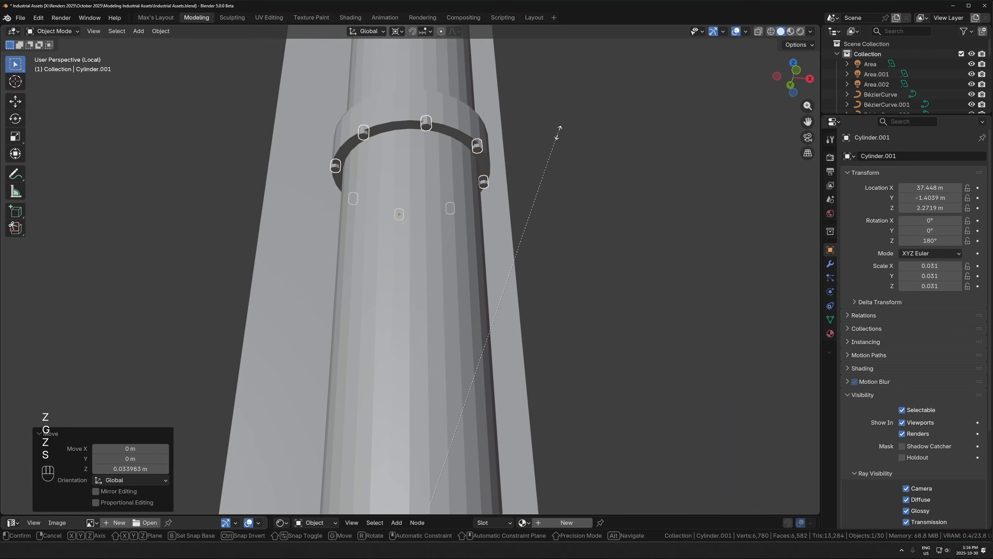
pyautogui.press('Escape')
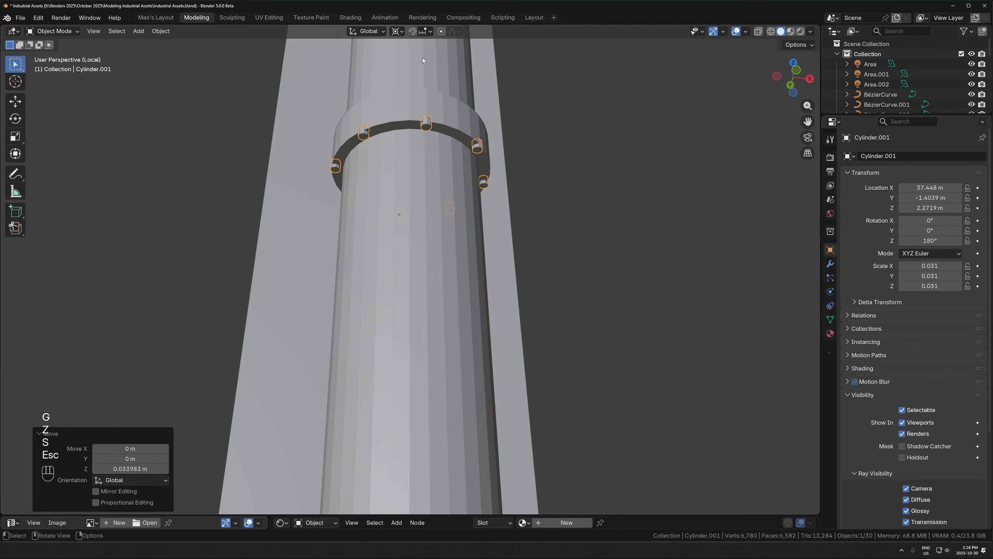
pyautogui.click(395, 35)
pyautogui.click(412, 87)
pyautogui.press('s')
pyautogui.click(613, 152)
pyautogui.press('g')
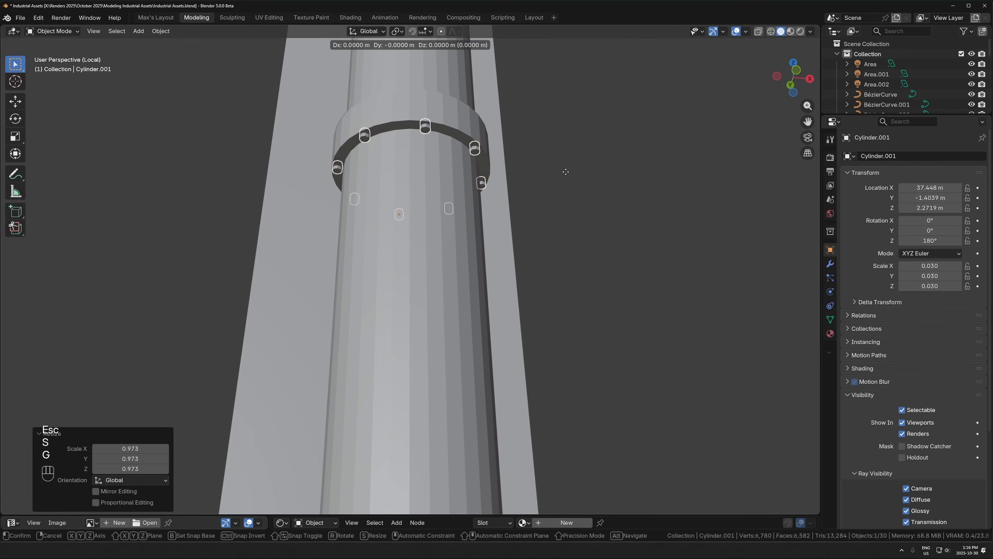
pyautogui.press('z')
pyautogui.click(560, 163)
# - Make a linked duplicate of the bolt ring and position it along Z on the middle collar's upper rim
pyautogui.hotkey('alt', 'd')
pyautogui.press('z')
pyautogui.click(520, 131)
pyautogui.keyDown('shift'); pyautogui.moveTo(520, 130); pyautogui.dragTo(490, 262, button='middle'); pyautogui.keyUp('shift')
pyautogui.press('g')
pyautogui.press('z')
pyautogui.click(499, 211)
pyautogui.press('g')
pyautogui.press('z')
pyautogui.click(499, 264)
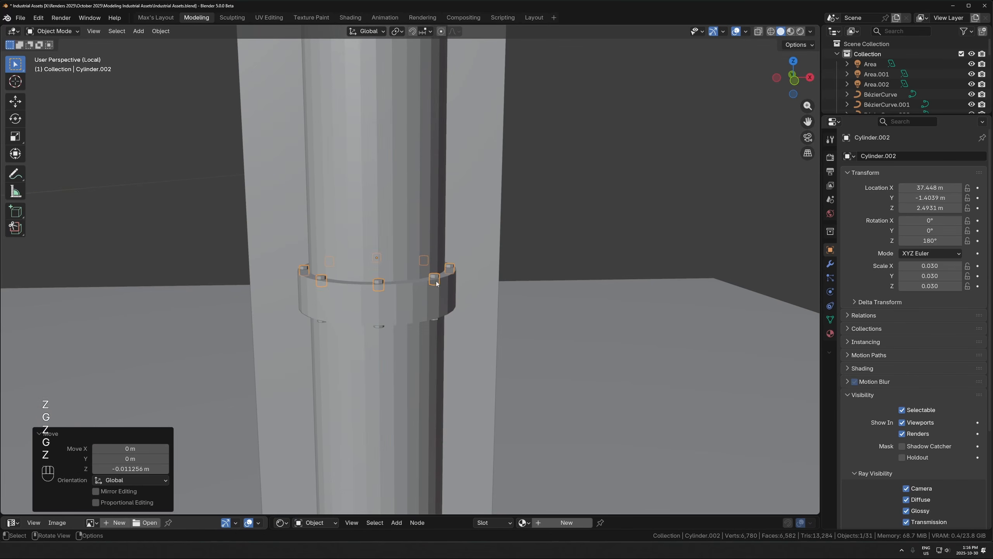
# - Make linked duplicates of both middle-collar bolt rings and align them along Z with the upper collar's two rims
pyautogui.scroll(-2, 408, 247)
pyautogui.keyDown('shift'); pyautogui.moveTo(408, 246); pyautogui.dragTo(422, 313, button='middle'); pyautogui.keyUp('shift')
pyautogui.hotkey('alt', 'd')
pyautogui.press('z')
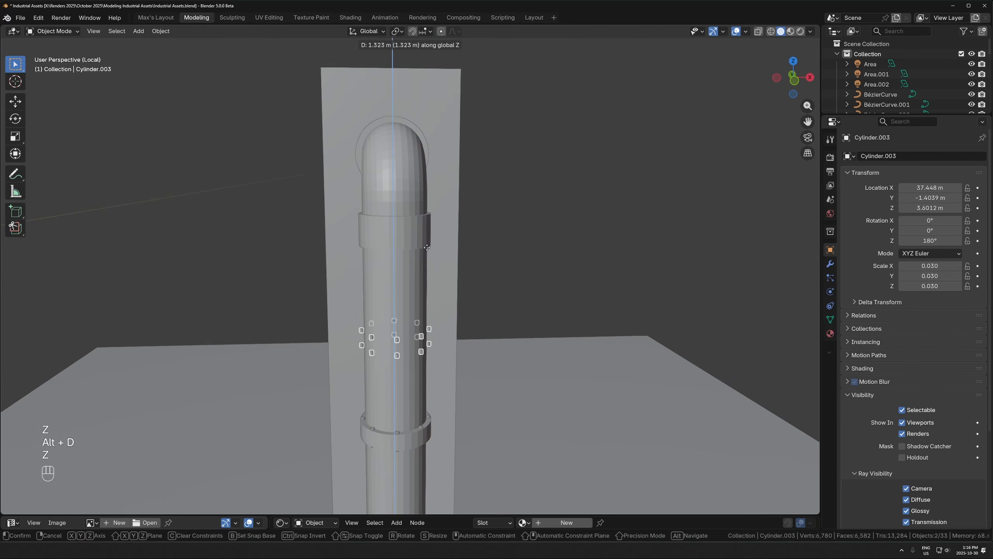
pyautogui.click(419, 57)
pyautogui.scroll(5, 439, 137)
pyautogui.moveTo(437, 231); pyautogui.dragTo(434, 200, button='middle')
pyautogui.press('g')
pyautogui.press('z')
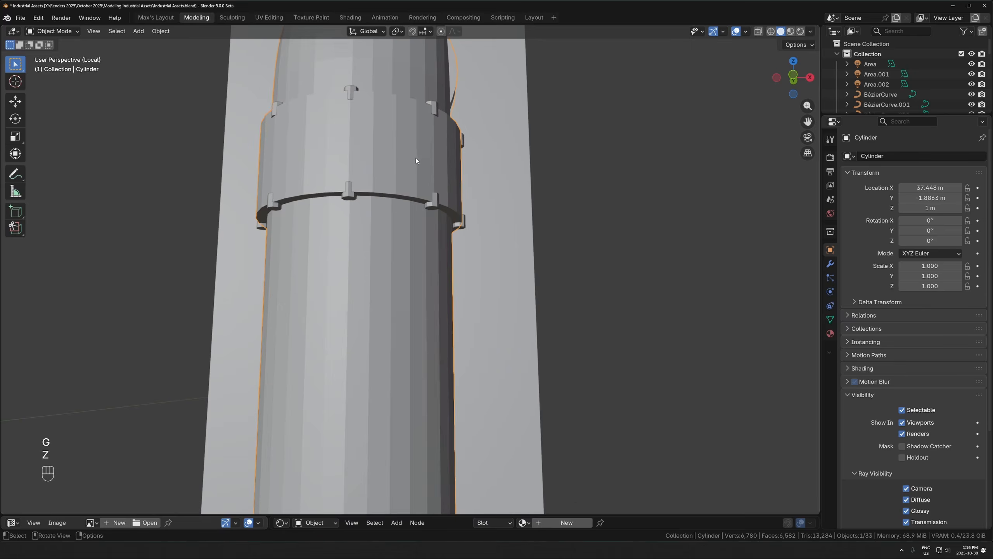
# - Fatten the upper collar's outer face loop by about 0.023 m
pyautogui.press('Tab')
pyautogui.press('3')
pyautogui.hotkey('alt', 's')
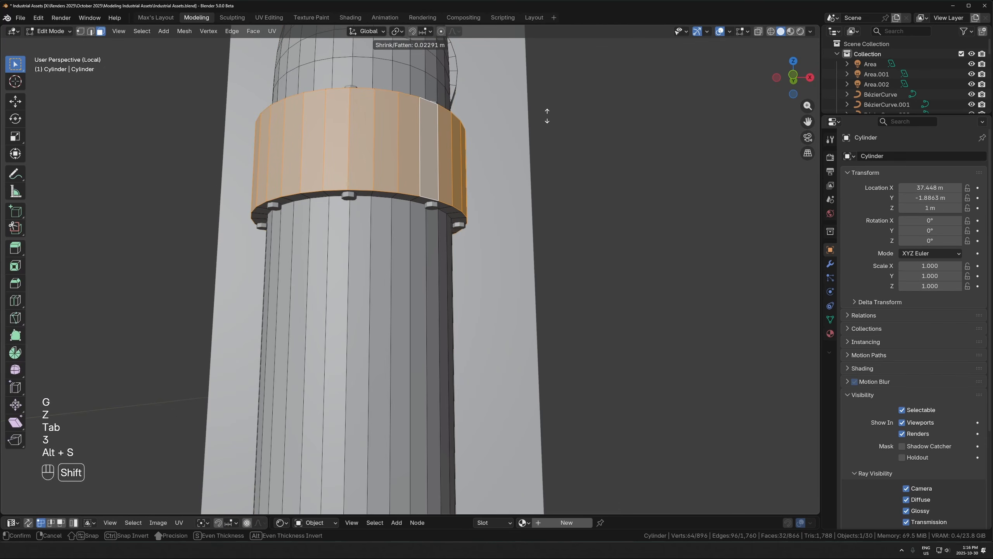
pyautogui.click(547, 111)
pyautogui.press('Tab')
# - Make a linked duplicate of the upper collar's top bolt ring, rotate it 90° about X and raise it 1.2552 m
pyautogui.scroll(-3, 470, 153)
pyautogui.moveTo(470, 154); pyautogui.dragTo(372, 245, button='middle')
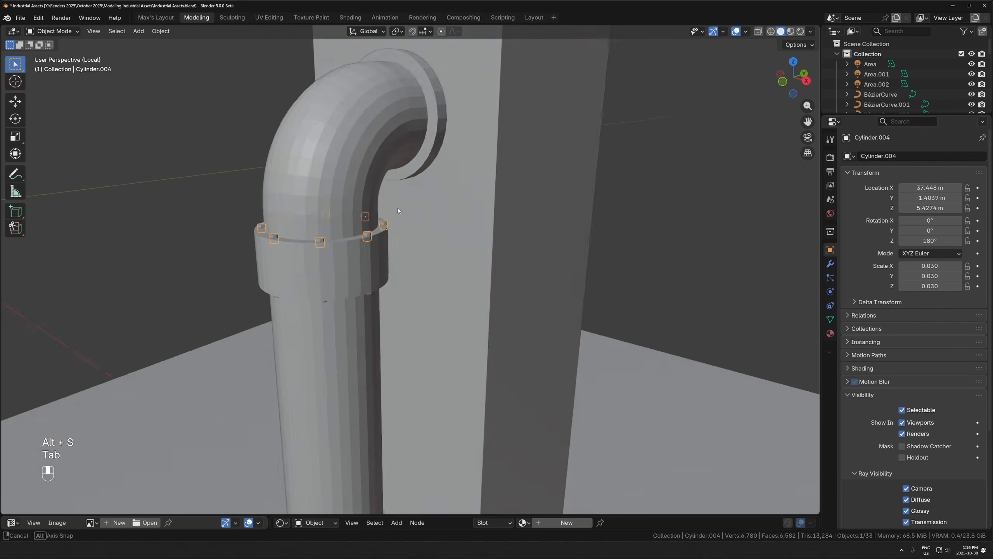
pyautogui.scroll(3, 386, 239)
pyautogui.hotkey('alt', 'd')
pyautogui.press('z')
pyautogui.click(388, 173)
pyautogui.press('KP_3')
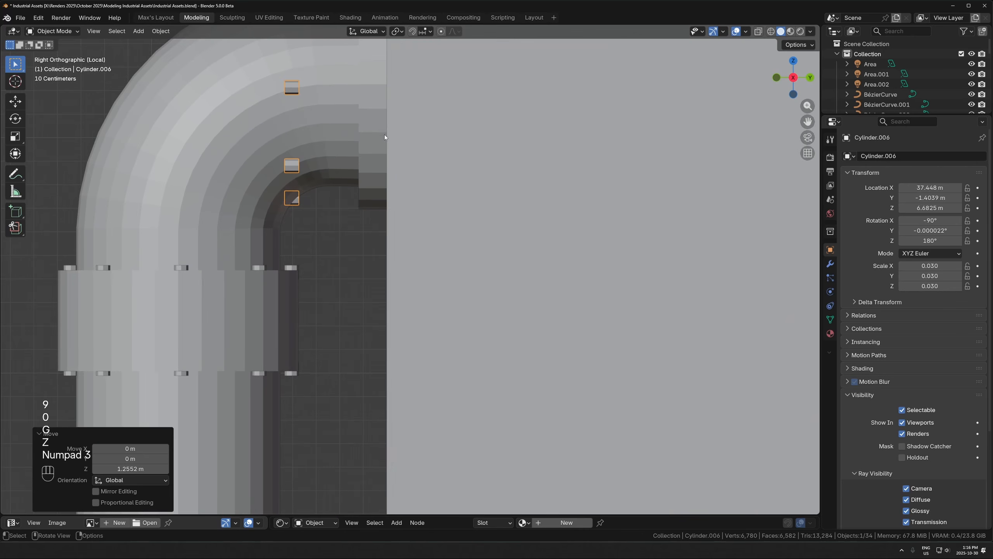
pyautogui.press('g')
pyautogui.press('x')
pyautogui.press('Escape')
# - Move the rotated bolt ring along Y until it sits in the face of the wall flange
pyautogui.scroll(-2, 372, 216)
pyautogui.press('g')
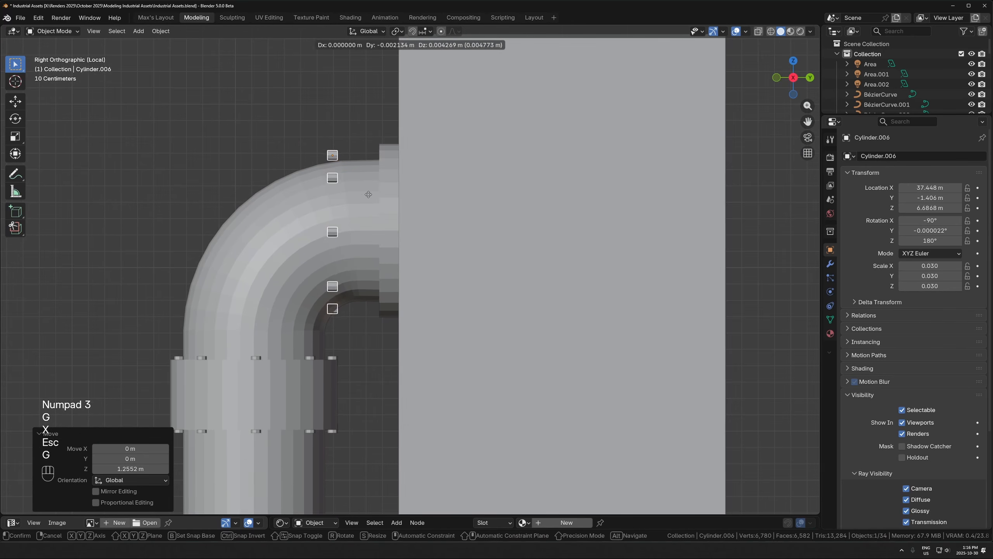
pyautogui.press('y')
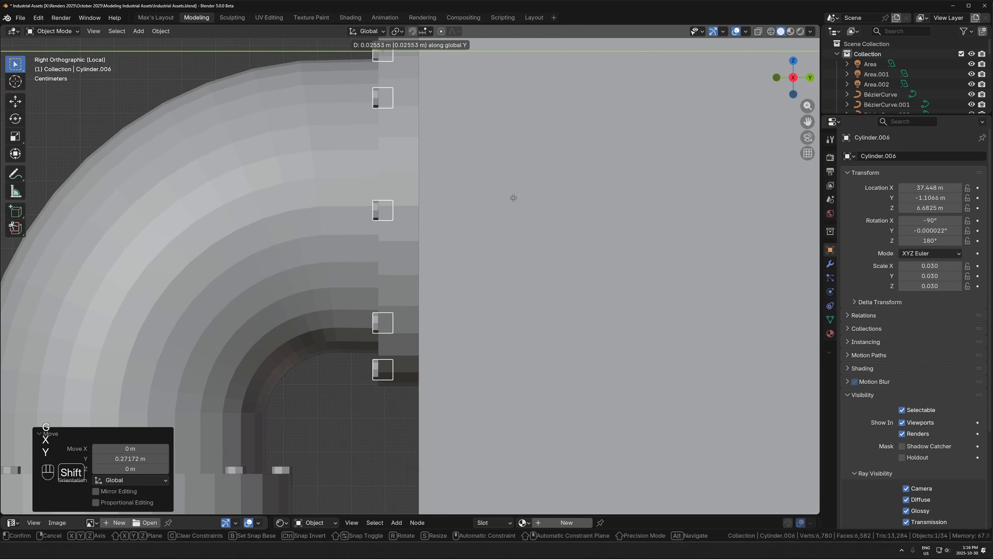
pyautogui.click(514, 197)
# - Apply Shade Auto Smooth to the pipe with a 30° angle
pyautogui.scroll(-6, 354, 303)
pyautogui.click(324, 304)
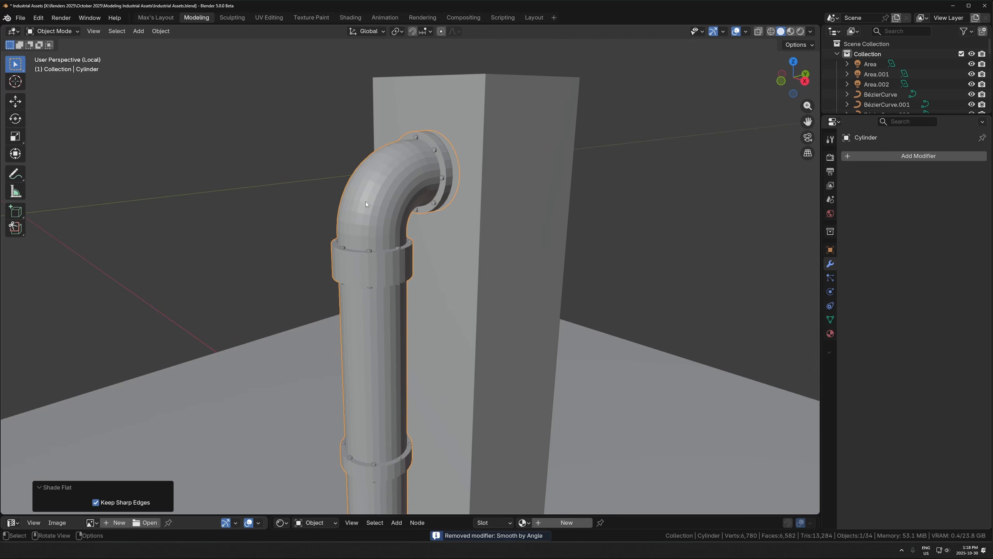
pyautogui.rightClick(366, 201)
pyautogui.click(326, 192)
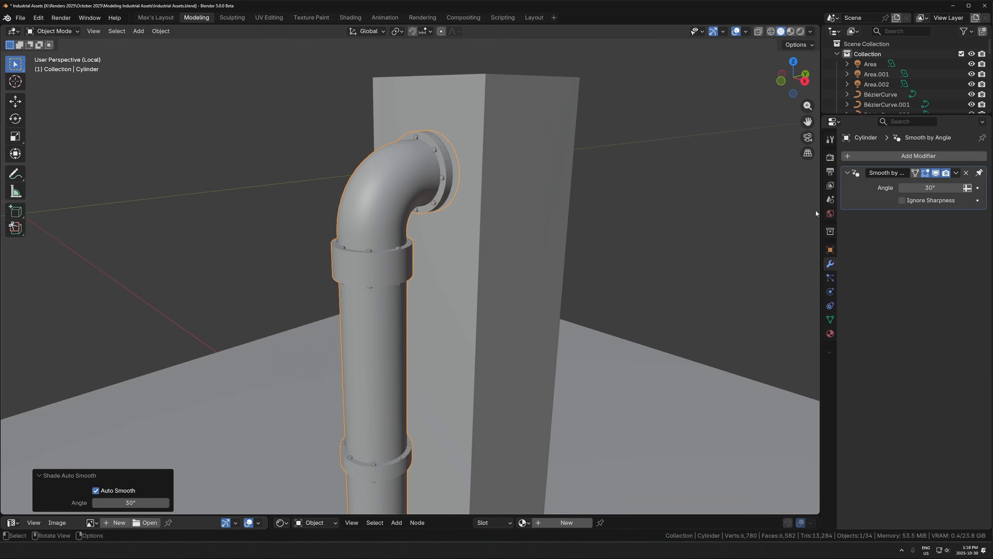
pyautogui.moveTo(429, 254); pyautogui.dragTo(429, 219, button='middle')
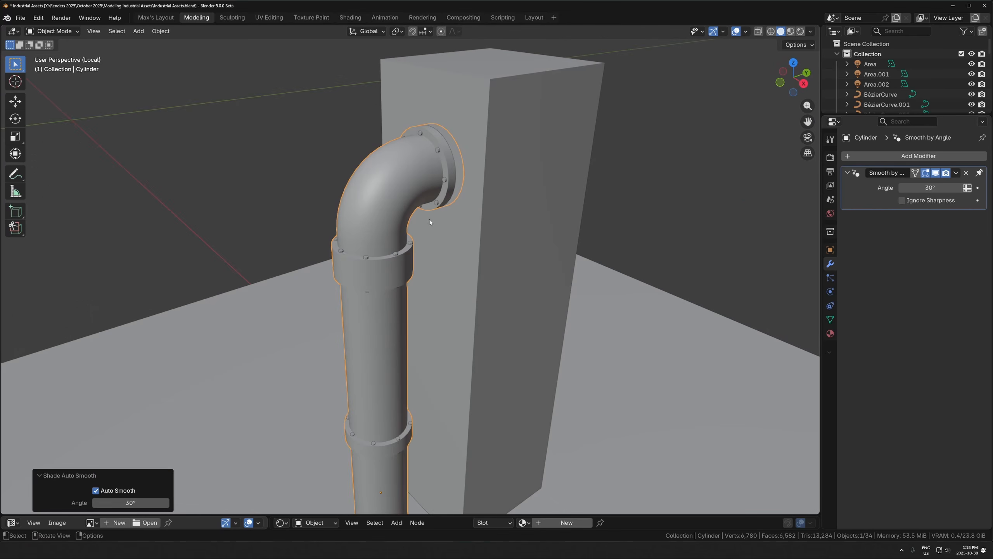
# - Add a Bevel modifier to the pipe and set its amount to 0.007 m
pyautogui.click(919, 156)
pyautogui.write('bev')
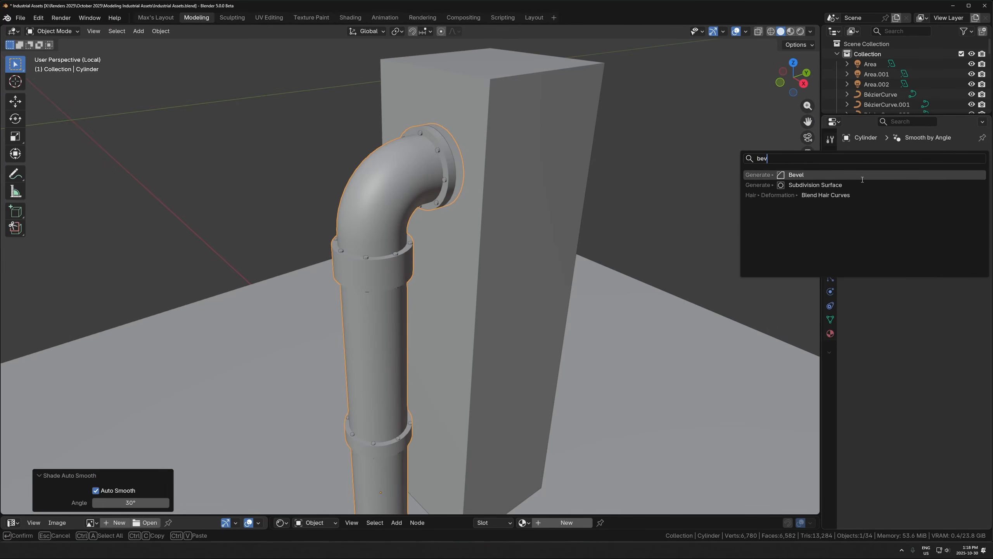
pyautogui.press('Return')
pyautogui.scroll(3, 432, 245)
pyautogui.keyDown('shift'); pyautogui.moveTo(431, 246); pyautogui.dragTo(449, 280, button='middle'); pyautogui.keyUp('shift')
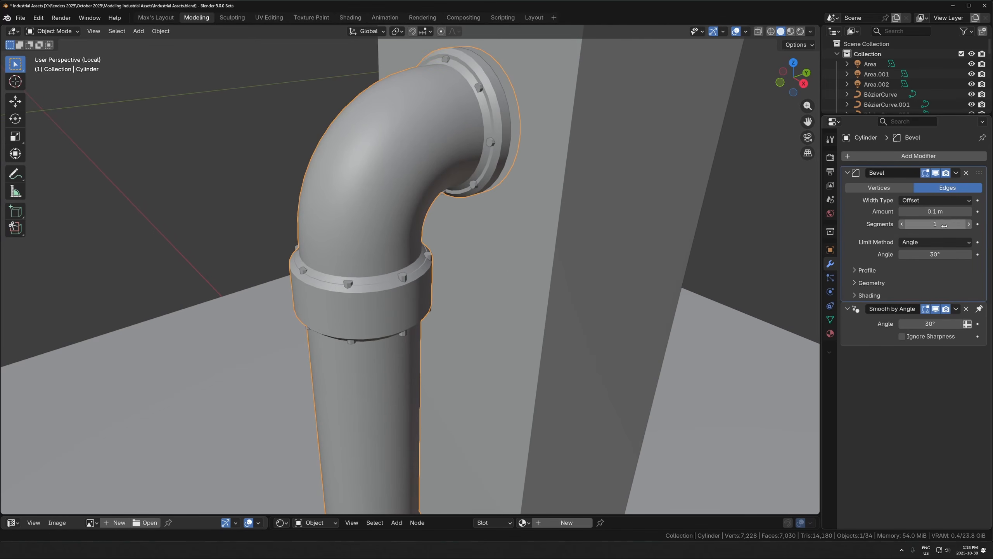
pyautogui.moveTo(935, 211)
pyautogui.mouseDown()
pyautogui.moveTo(901, 212)
pyautogui.moveTo(917, 211)
pyautogui.mouseUp()
pyautogui.scroll(-5, 339, 284)
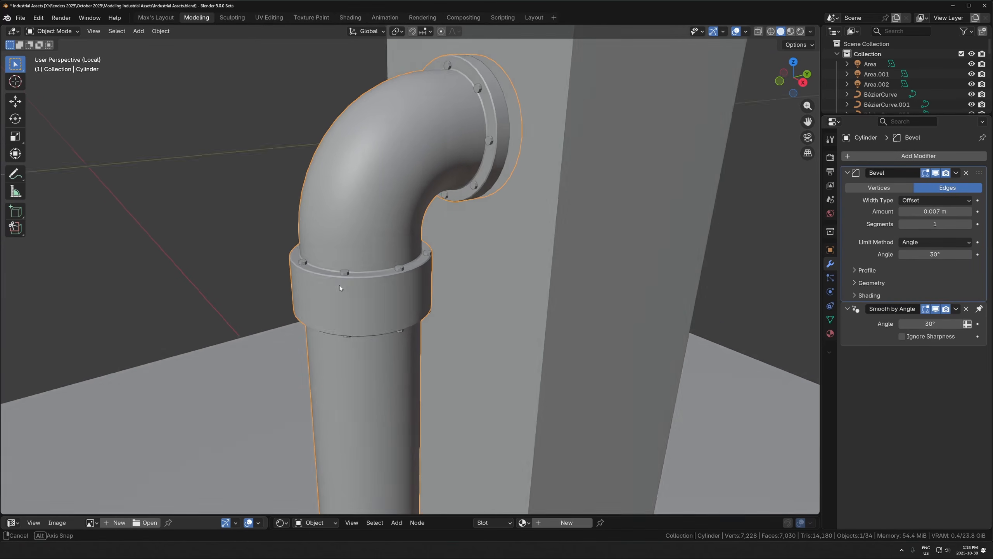
# - Raise the lower rim of the vertical pipe's upper collar about 0.13 m along Z
pyautogui.scroll(-4, 464, 306)
pyautogui.keyDown('shift'); pyautogui.moveTo(463, 306); pyautogui.dragTo(441, 271, button='middle'); pyautogui.keyUp('shift')
pyautogui.scroll(1, 440, 270)
pyautogui.click(488, 232)
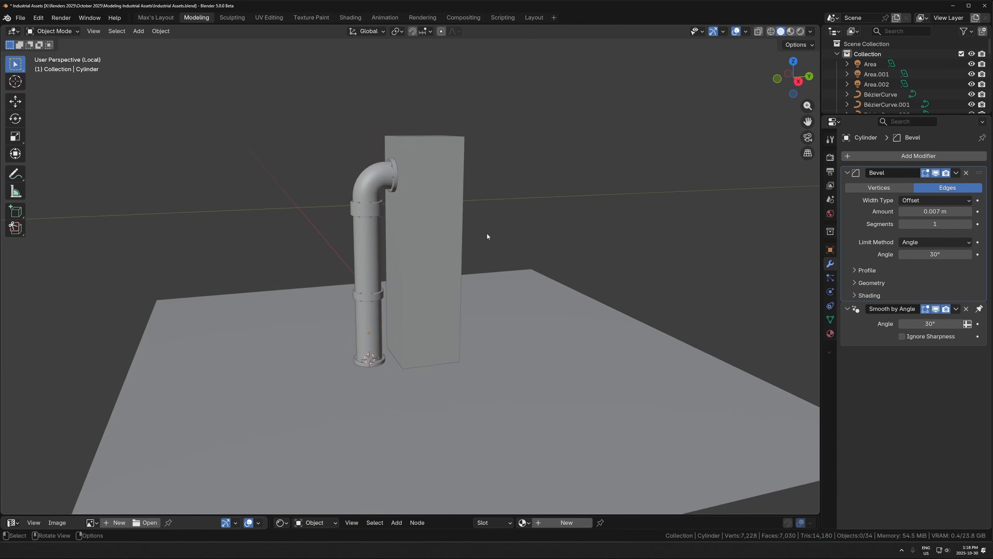
pyautogui.moveTo(487, 233); pyautogui.dragTo(429, 216, button='middle')
pyautogui.scroll(2, 371, 216)
pyautogui.scroll(3, 351, 200)
pyautogui.click(429, 216)
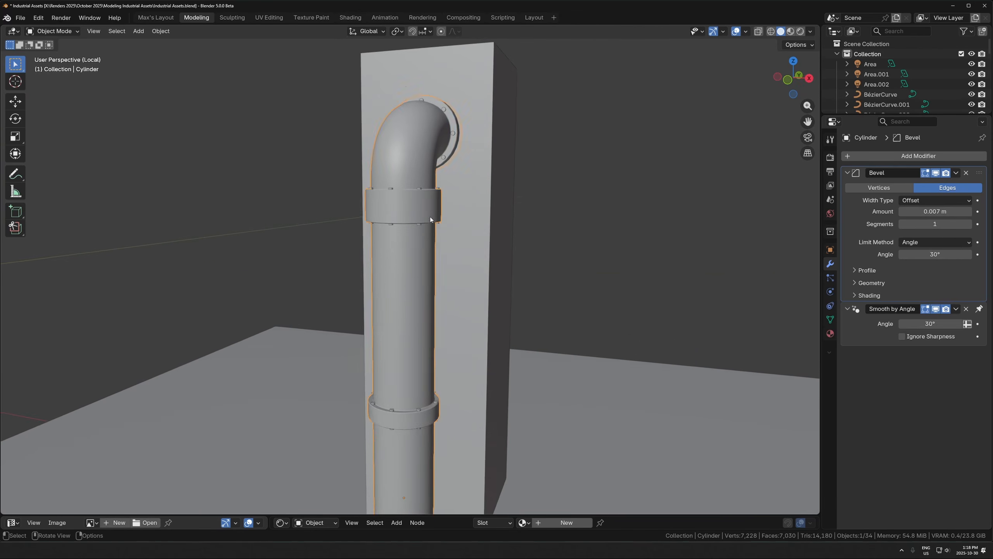
pyautogui.scroll(4, 430, 219)
pyautogui.press('Tab')
pyautogui.press('1')
pyautogui.hotkey('alt', 'z')
pyautogui.moveTo(513, 140); pyautogui.dragTo(311, 194)
pyautogui.keyDown('shift'); pyautogui.moveTo(455, 228); pyautogui.dragTo(383, 232, button='middle'); pyautogui.keyUp('shift')
pyautogui.press('g')
pyautogui.press('z')
pyautogui.click(442, 280)
pyautogui.hotkey('alt', 'z')
pyautogui.scroll(-3, 443, 280)
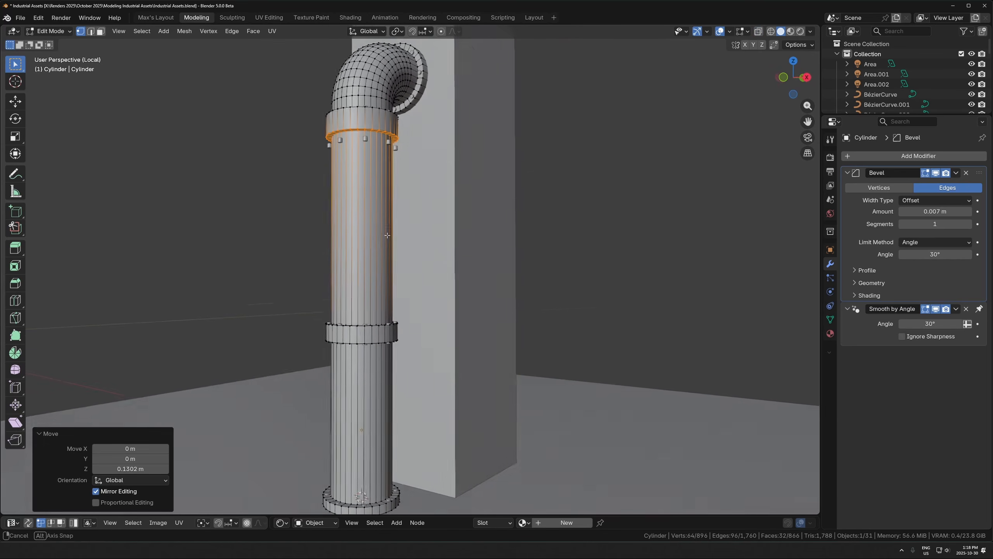
# - Readjust the upper collar's lower rim along Z, leave mesh editing and check the bolts below it
pyautogui.press('g')
pyautogui.press('z')
pyautogui.click(380, 221)
pyautogui.press('Tab')
pyautogui.click(383, 144)
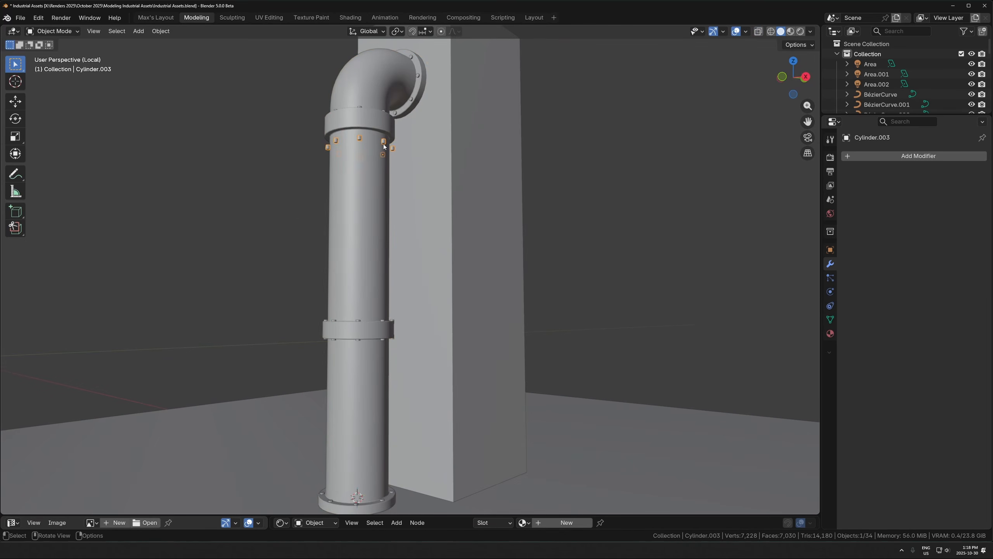
pyautogui.hotkey('alt', 'a')
# - Add a 32-vertex mesh cylinder, radius 1 m and depth 2 m, on the floor beside the pillar and rotate it 90° about X
pyautogui.moveTo(539, 282); pyautogui.dragTo(486, 321, button='middle')
pyautogui.scroll(-3, 486, 321)
pyautogui.scroll(1, 485, 322)
pyautogui.scroll(-2, 364, 230)
pyautogui.moveTo(442, 281); pyautogui.dragTo(411, 280, button='middle')
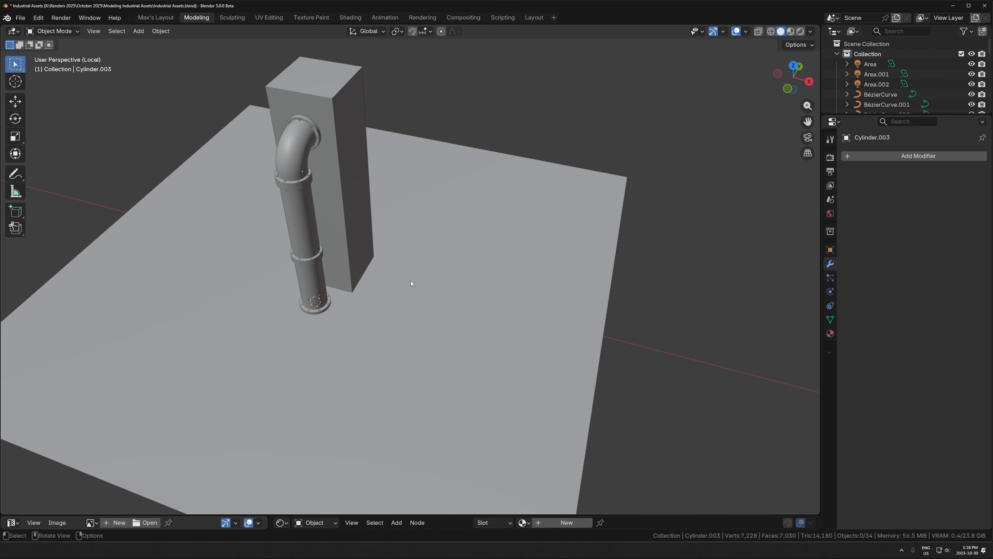
pyautogui.hotkey('shift', 'a')
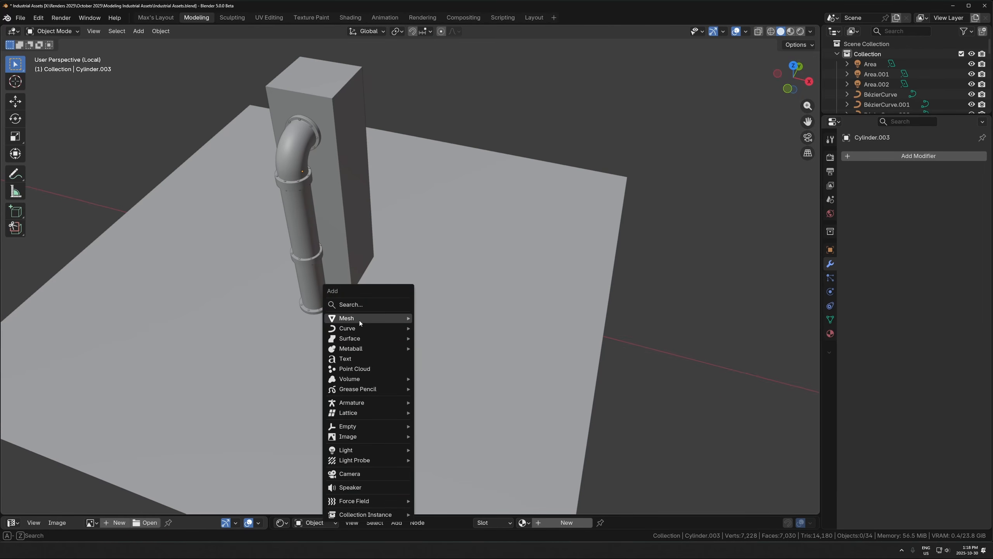
pyautogui.moveTo(391, 317)
pyautogui.click(448, 371)
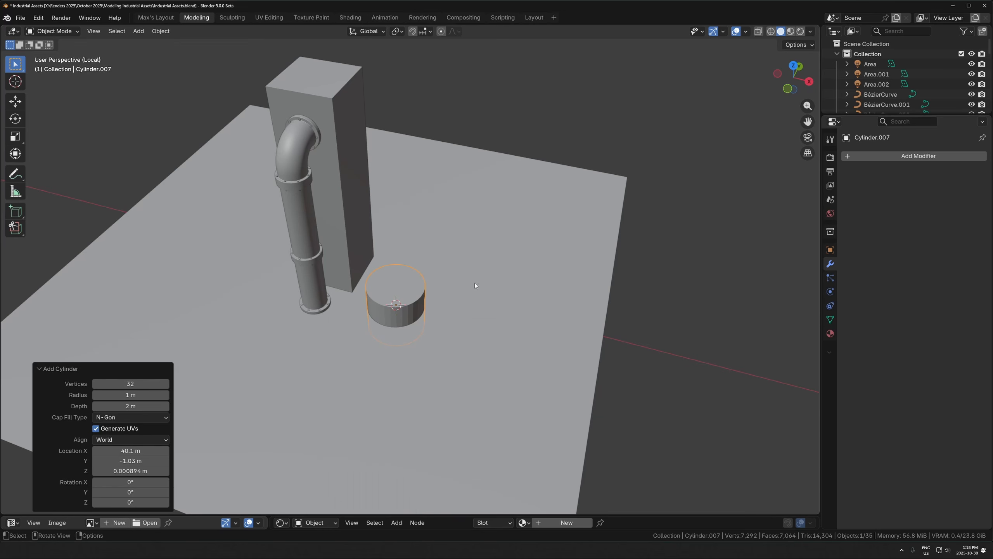
pyautogui.write('rx90')
pyautogui.press('Return')
# - Thin the new cylinder by scaling it on every axis except Y, and move it vertically along Z
pyautogui.press('s')
pyautogui.hotkey('shift', 'z')
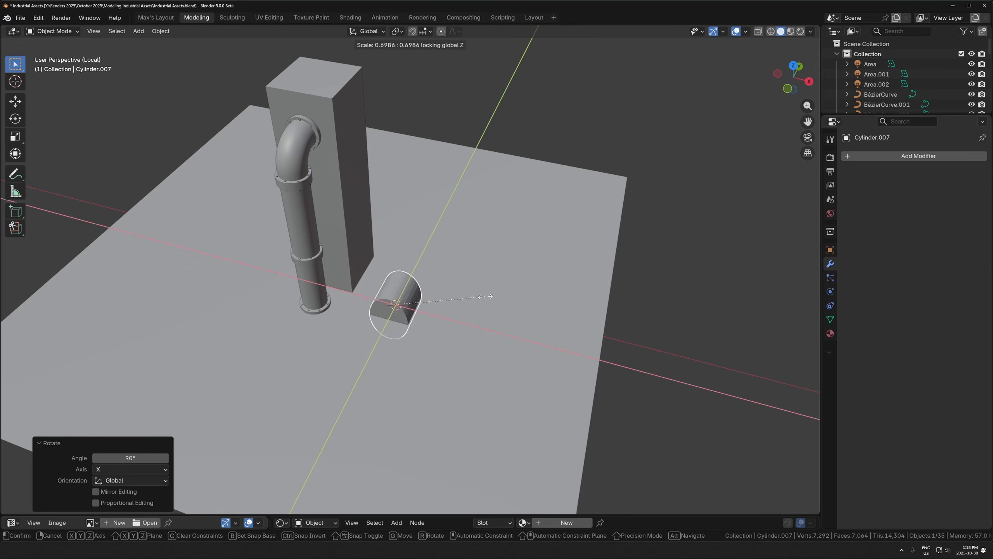
pyautogui.hotkey('shift', 'y')
pyautogui.click(455, 304)
pyautogui.moveTo(453, 304); pyautogui.dragTo(408, 338, button='middle')
pyautogui.scroll(3, 418, 269)
pyautogui.press('g')
pyautogui.press('z')
pyautogui.click(421, 282)
# - Spin the cylinder's +Y end face 90° around Z in 12 steps, pivoting beside the pipe, to form the first bend
pyautogui.press('Tab')
pyautogui.press('KP_7')
pyautogui.scroll(3, 422, 305)
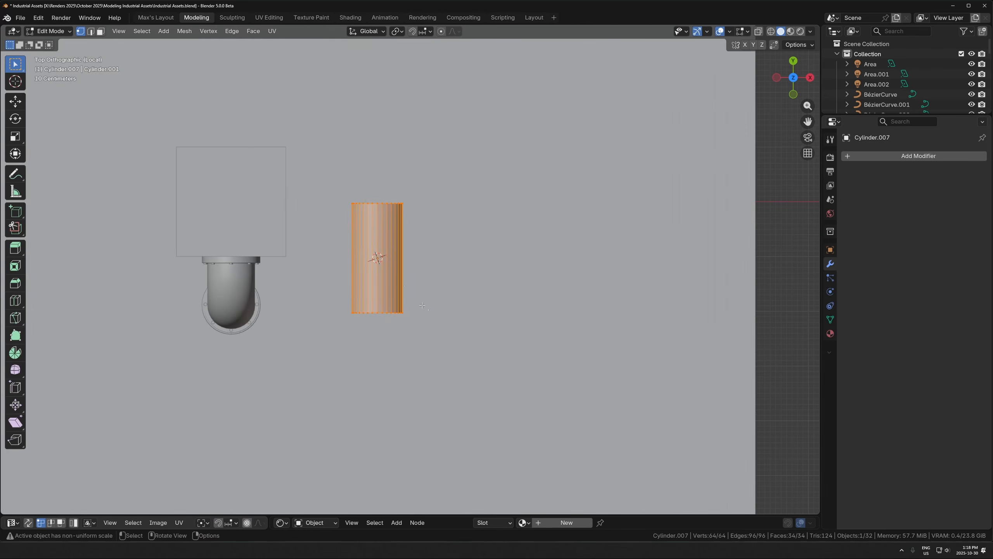
pyautogui.moveTo(383, 213); pyautogui.dragTo(444, 333, button='middle')
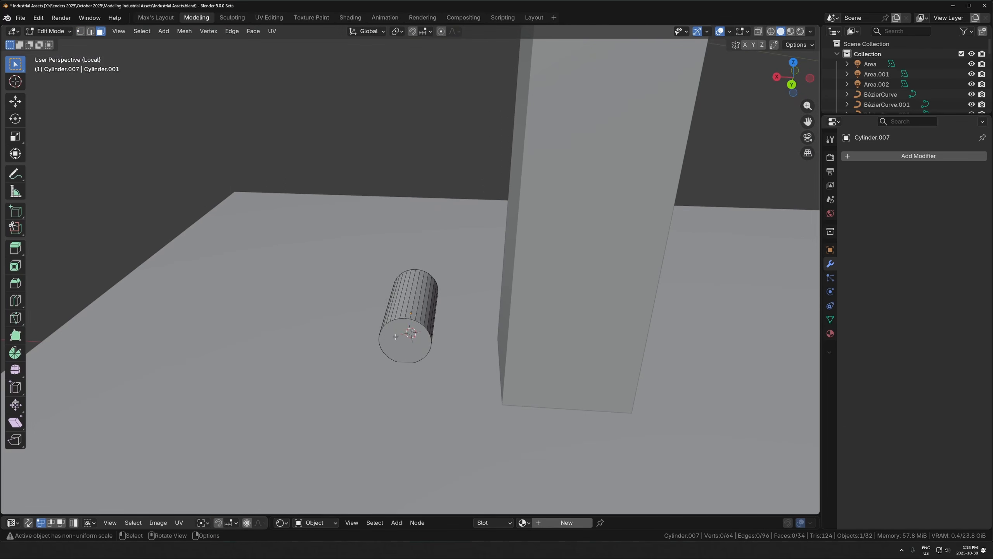
pyautogui.click(428, 333)
pyautogui.press('KP_7')
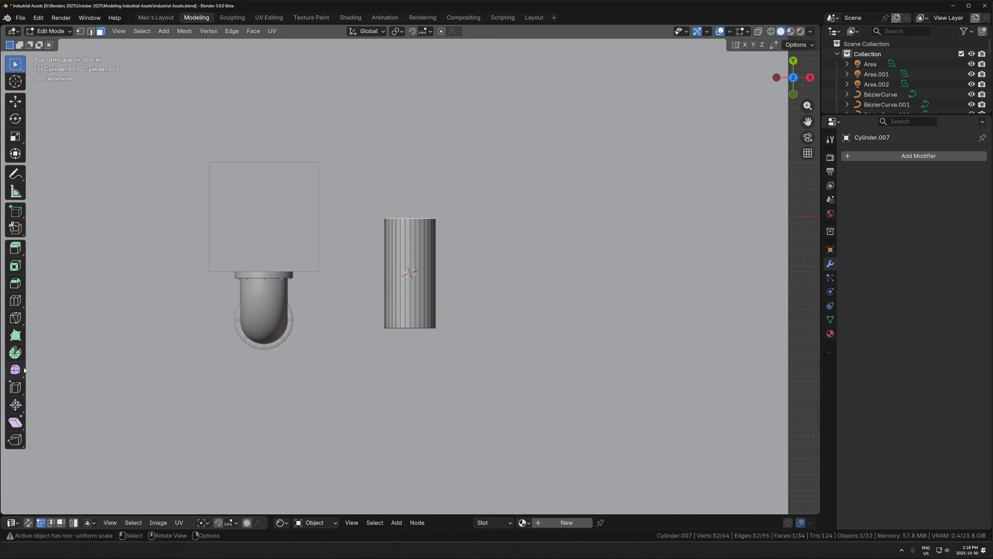
pyautogui.click(16, 353)
pyautogui.keyDown('shift'); pyautogui.moveTo(209, 93); pyautogui.dragTo(178, 149, button='middle'); pyautogui.keyUp('shift')
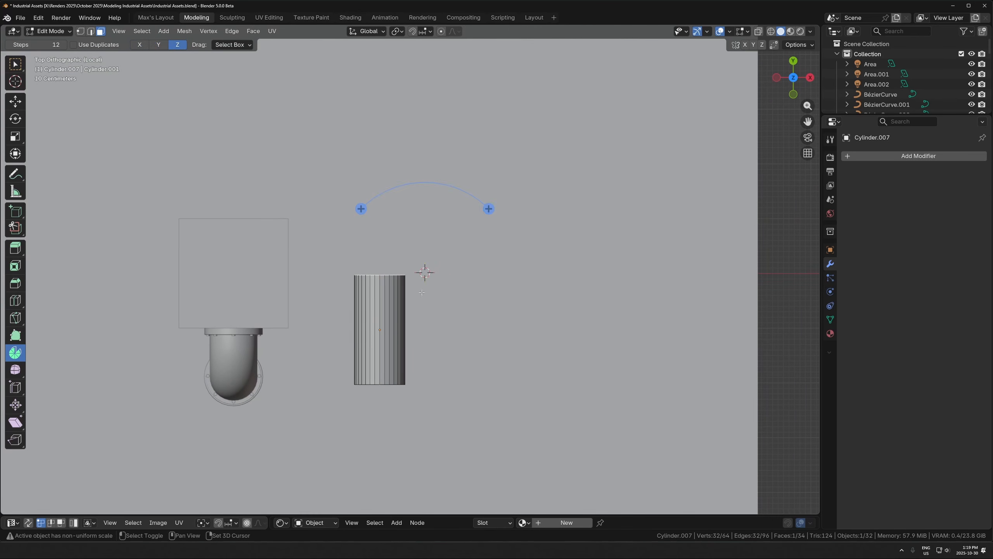
pyautogui.moveTo(360, 209); pyautogui.dragTo(452, 241)
# - Extrude the end face of the first bend about 1.5 m straight along its normal
pyautogui.scroll(-3, 452, 241)
pyautogui.press('e')
pyautogui.click(500, 239)
# - Spin the extruded end face 90° the opposite way and extrude it into a long straight section along Y
pyautogui.keyDown('shift'); pyautogui.moveTo(501, 240); pyautogui.dragTo(478, 277, button='middle'); pyautogui.keyUp('shift')
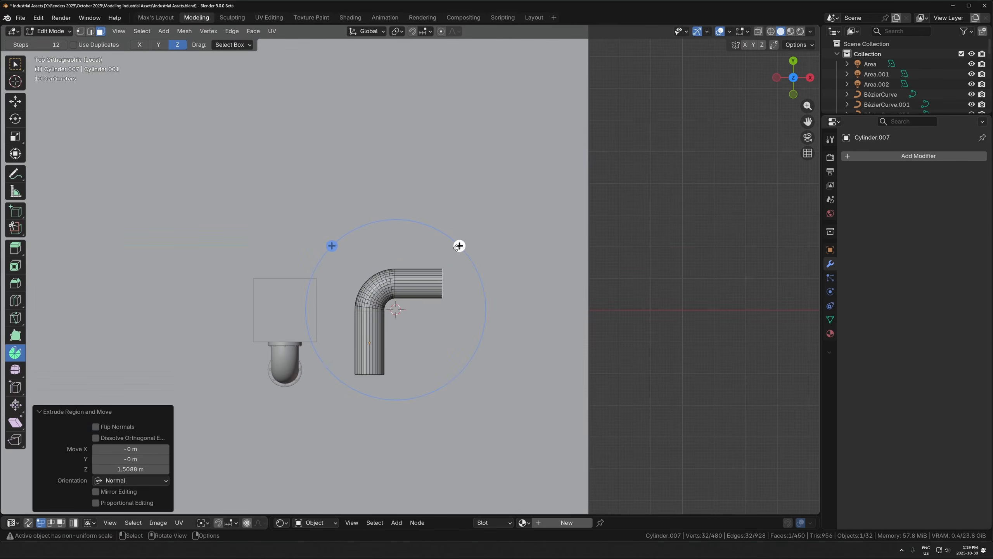
pyautogui.moveTo(414, 196); pyautogui.dragTo(385, 320)
pyautogui.press('e')
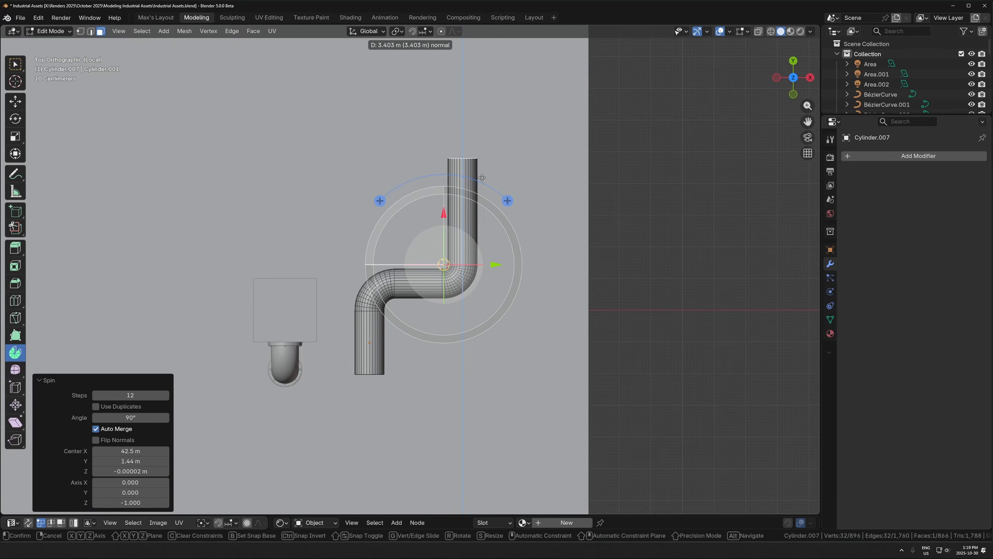
pyautogui.click(478, 171)
pyautogui.keyDown('shift'); pyautogui.moveTo(418, 276); pyautogui.dragTo(448, 304, button='middle'); pyautogui.keyUp('shift')
pyautogui.scroll(-2, 463, 305)
pyautogui.scroll(1, 462, 304)
# - Duplicate the side faces of the first straight section and offset the copy about 1 m along negative X
pyautogui.press('a')
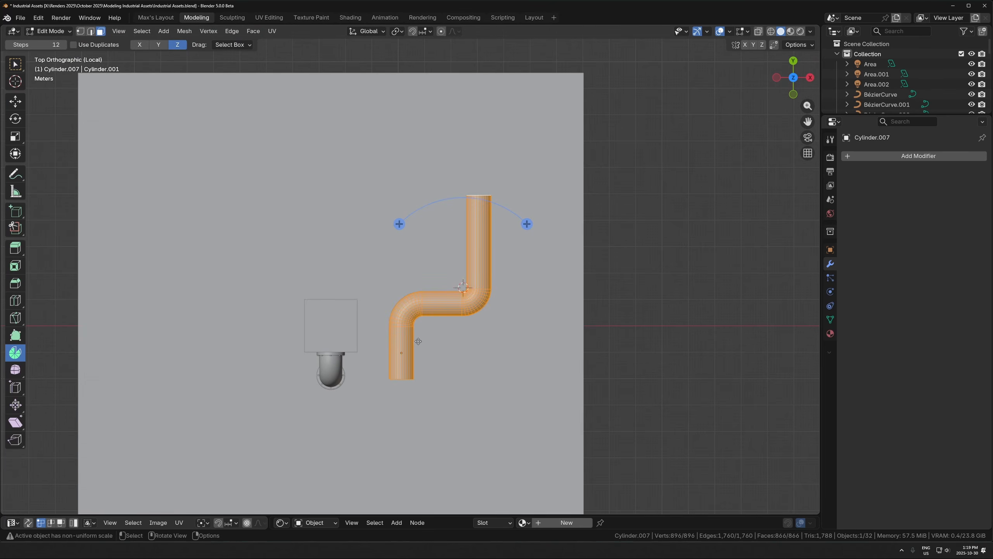
pyautogui.keyDown('alt'); pyautogui.click(408, 351); pyautogui.keyUp('alt')
pyautogui.hotkey('shift', 'd')
pyautogui.press('x')
pyautogui.click(403, 346)
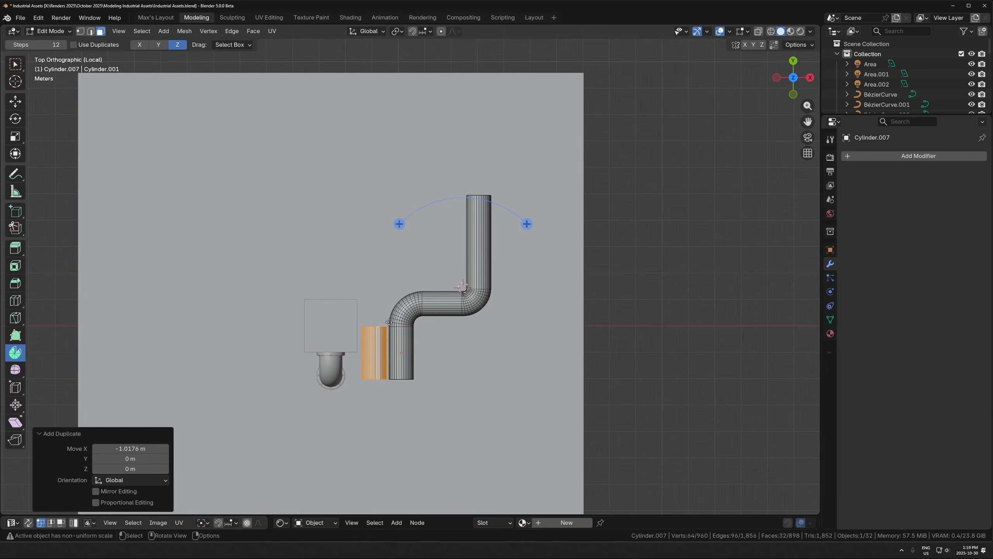
# - Spin the duplicated section's +Y rim by -35° around Z in 12 steps, pivoting beside its inner edge
pyautogui.press('2')
pyautogui.keyDown('alt'); pyautogui.click(376, 327); pyautogui.keyUp('alt')
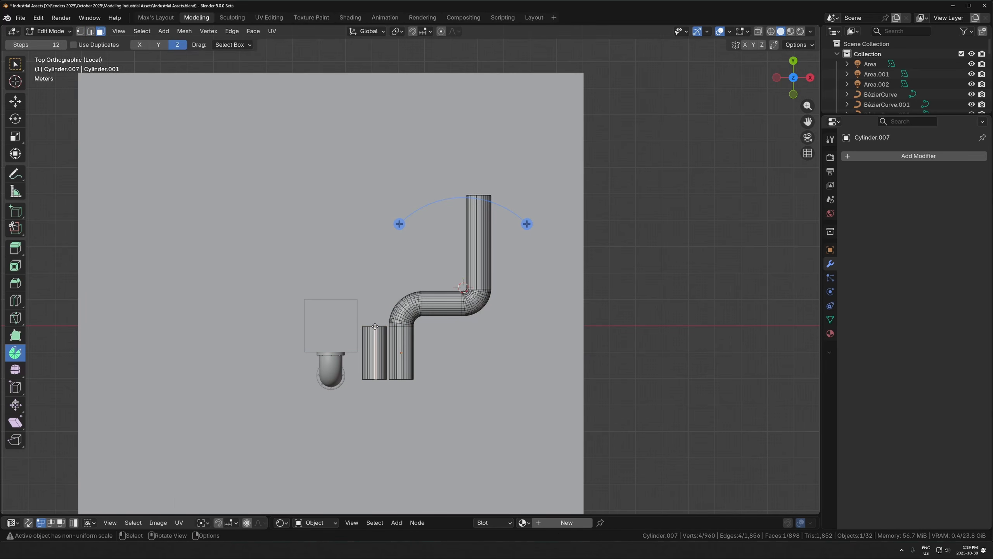
pyautogui.hotkey('alt', 'z')
pyautogui.hotkey('alt', 'z')
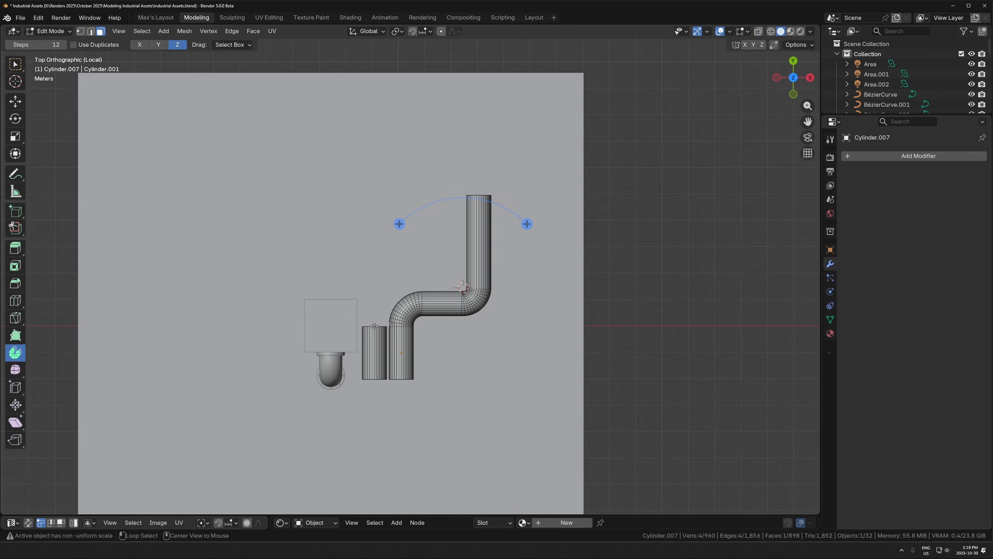
pyautogui.press('2')
pyautogui.keyDown('alt'); pyautogui.click(378, 327); pyautogui.keyUp('alt')
pyautogui.hotkey('alt', 'z')
pyautogui.scroll(3, 363, 332)
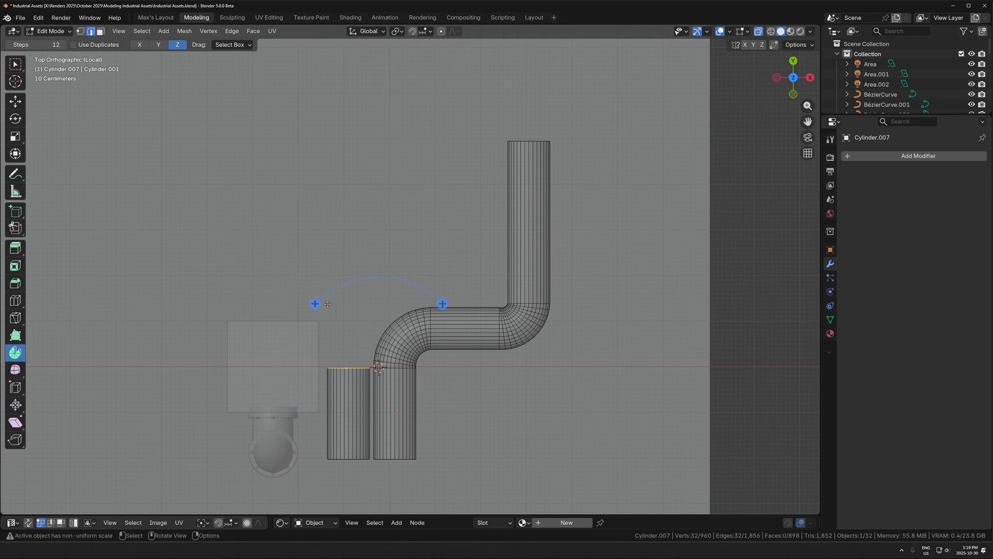
pyautogui.moveTo(327, 304); pyautogui.dragTo(365, 299)
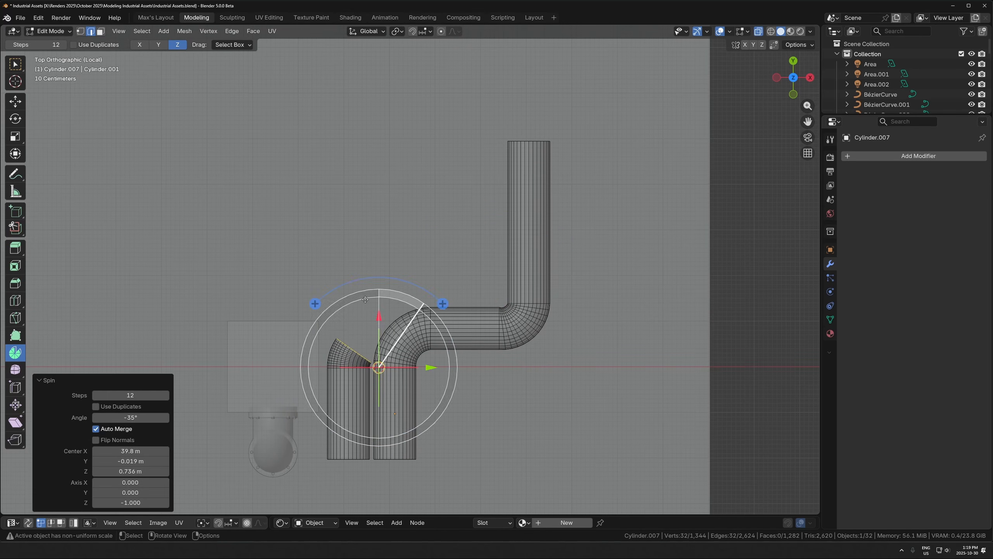
# - Extrude the rim of the shallow bend into a diagonal section, about 1.43 m in X and 1.63 m in Y
pyautogui.press('e')
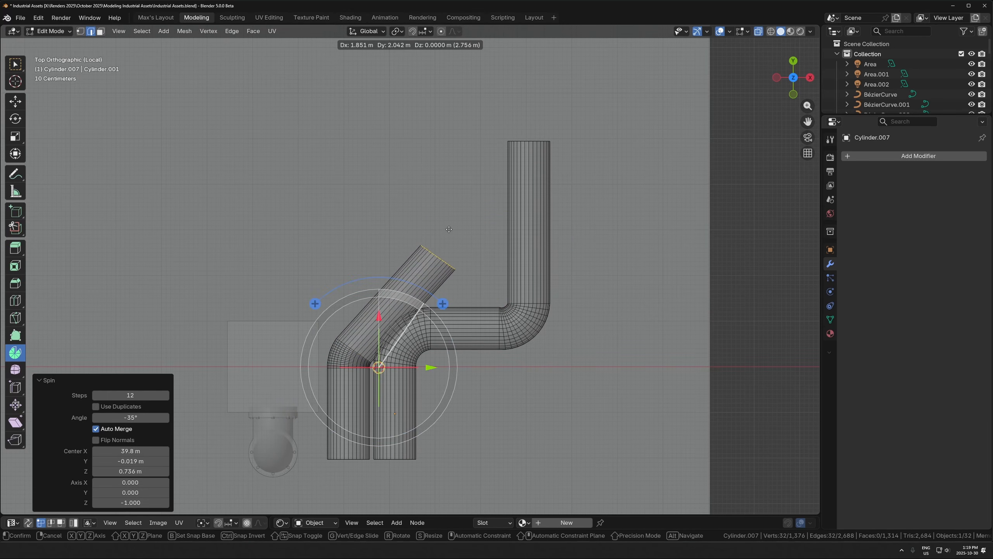
pyautogui.press('y')
pyautogui.press('y')
pyautogui.press('Escape')
pyautogui.press('g')
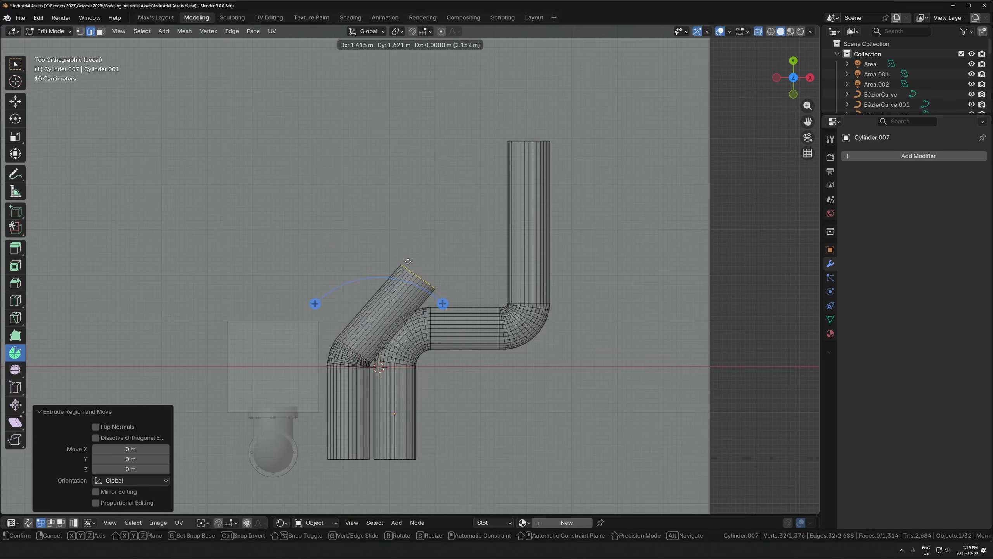
pyautogui.click(416, 257)
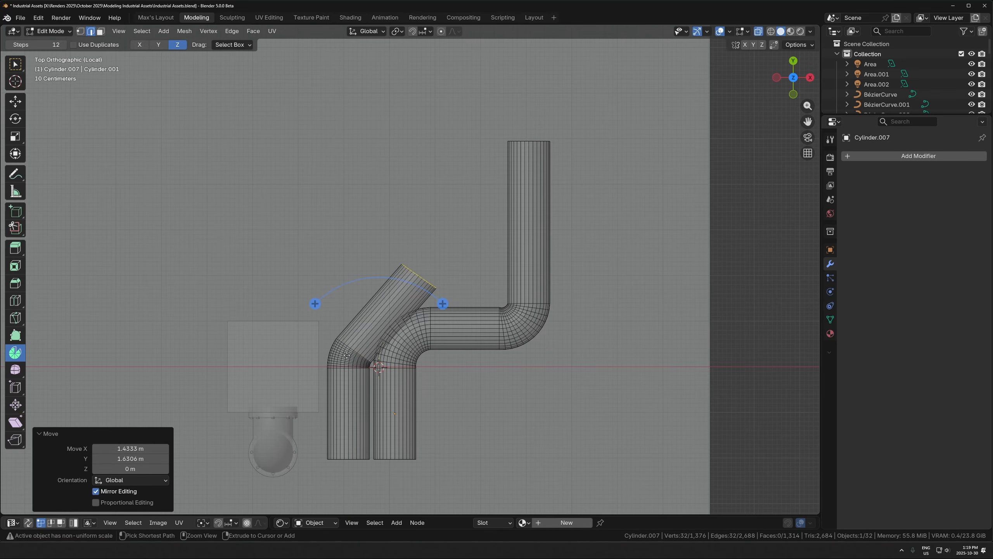
# - Select the whole linked diagonal pipe and move it about 0.62 m along Y
pyautogui.hotkey('ctrl', 'l')
pyautogui.press('g')
pyautogui.press('y')
pyautogui.click(345, 327)
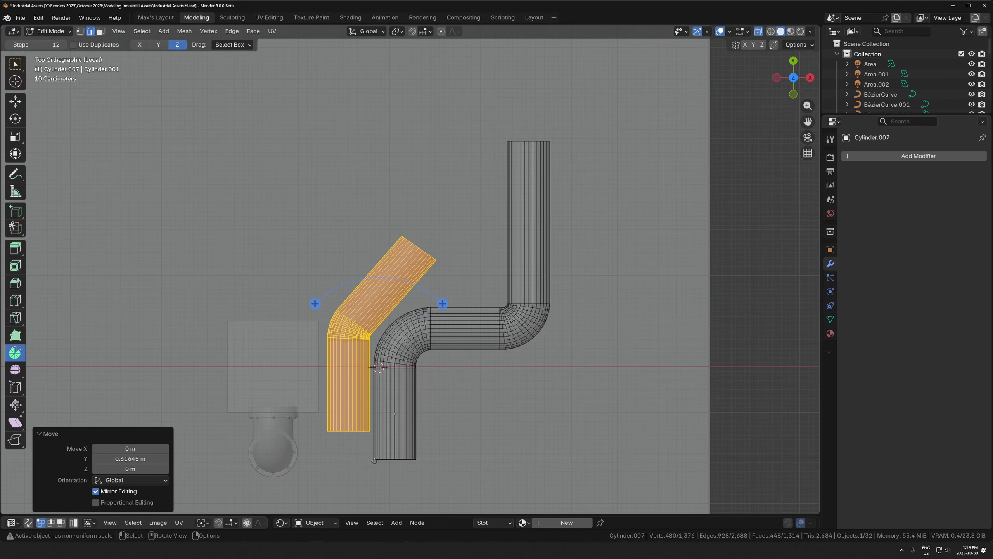
# - Spin the diagonal section's end rim 30° back toward Y and extrude it about 1.66 m along Y
pyautogui.keyDown('alt'); pyautogui.click(414, 241); pyautogui.keyUp('alt')
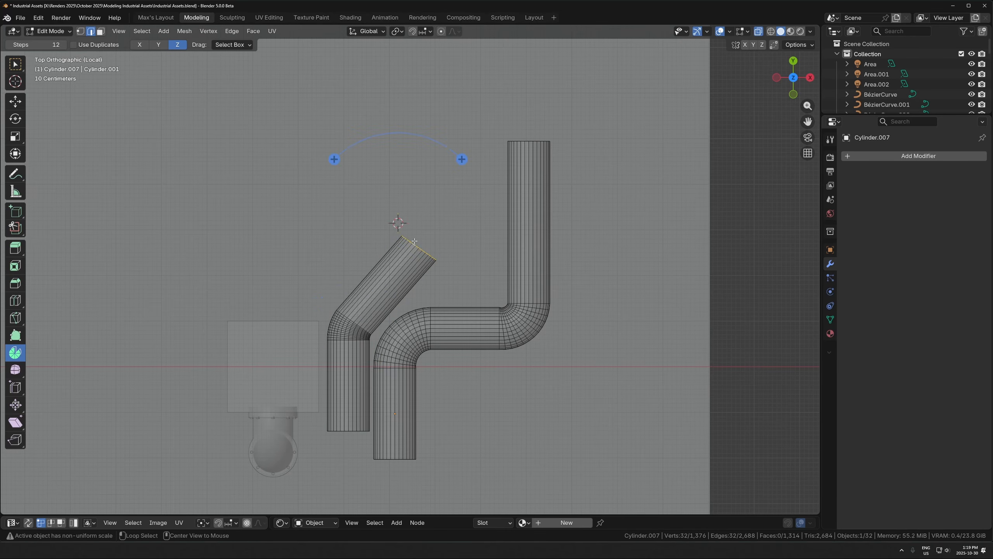
pyautogui.moveTo(340, 168); pyautogui.dragTo(362, 178)
pyautogui.scroll(-2, 536, 225)
pyautogui.press('e')
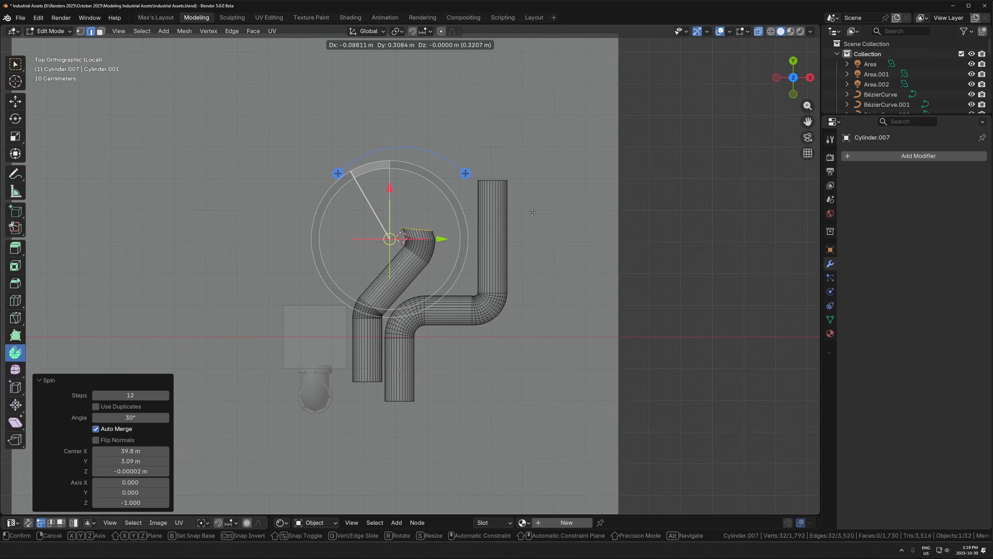
pyautogui.press('y')
pyautogui.click(537, 173)
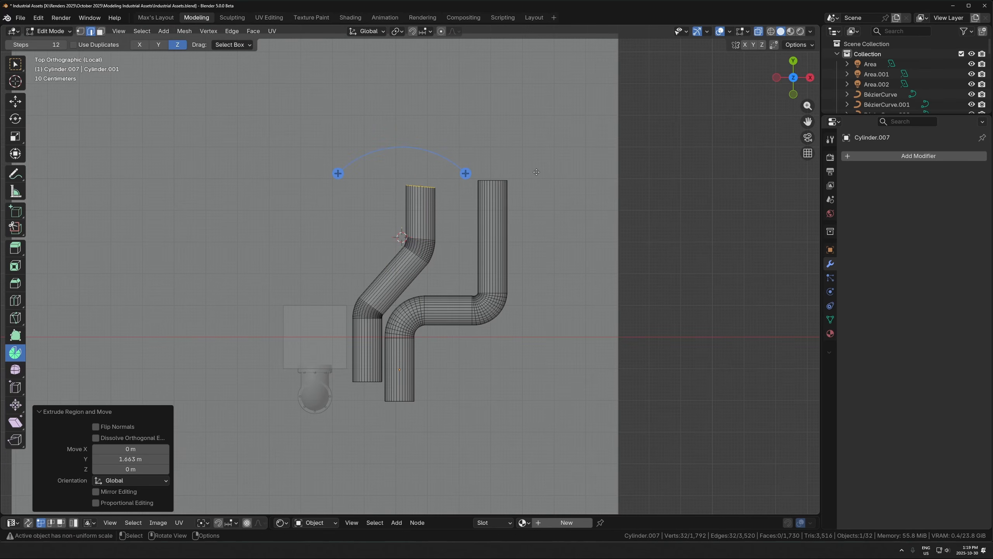
# - Flatten the diagonal pipe's extruded end rim by scaling it to 0 along Y, and shift it along Y
pyautogui.press('s')
pyautogui.press('y')
pyautogui.press('0')
pyautogui.click(537, 173)
pyautogui.scroll(2, 506, 229)
pyautogui.press('g')
pyautogui.press('y')
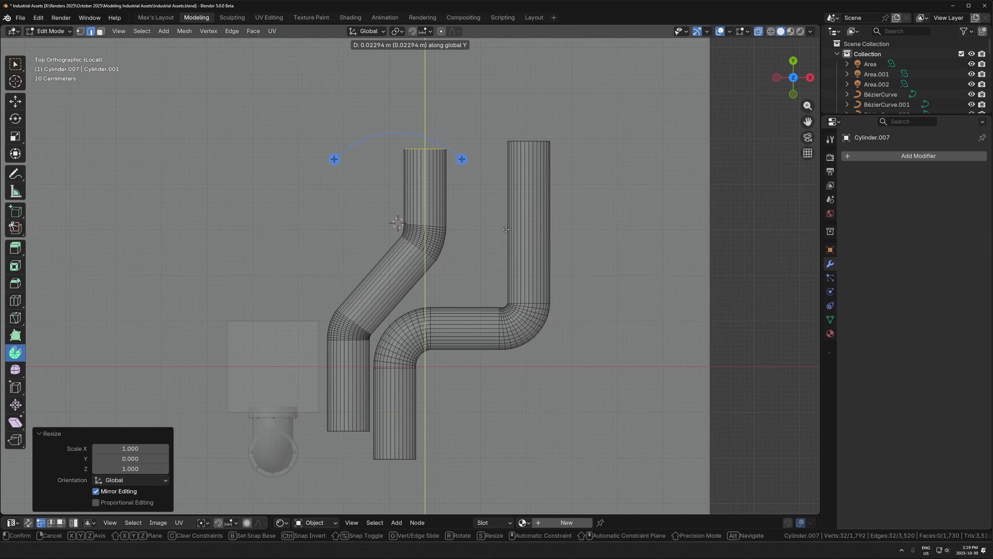
pyautogui.click(506, 214)
# - Move the diagonal pipe's opposite end rim about 0.66 m along negative Y, level with the neighbouring pipe's end
pyautogui.moveTo(506, 214); pyautogui.dragTo(504, 210, button='middle')
pyautogui.keyDown('alt'); pyautogui.click(357, 428); pyautogui.keyUp('alt')
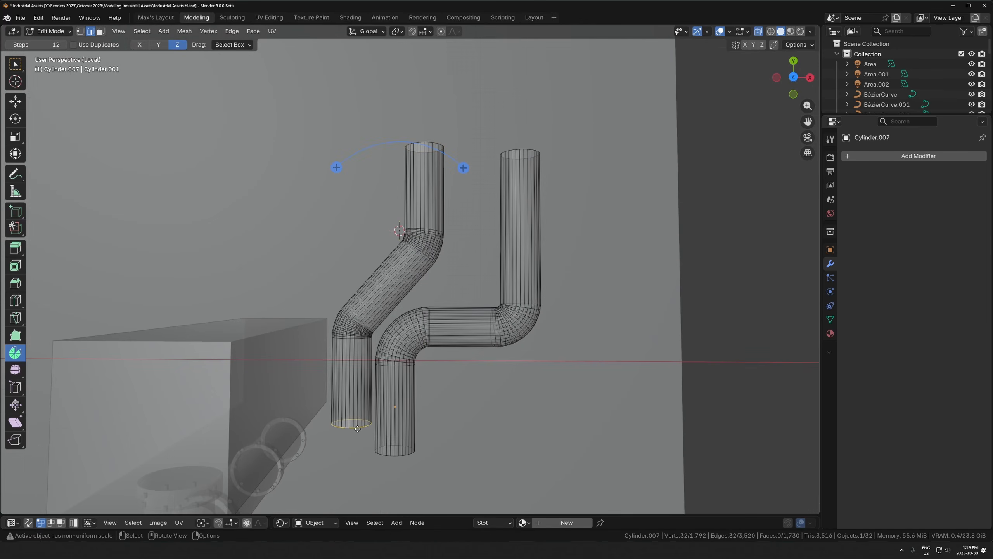
pyautogui.press('KP_7')
pyautogui.press('g')
pyautogui.press('y')
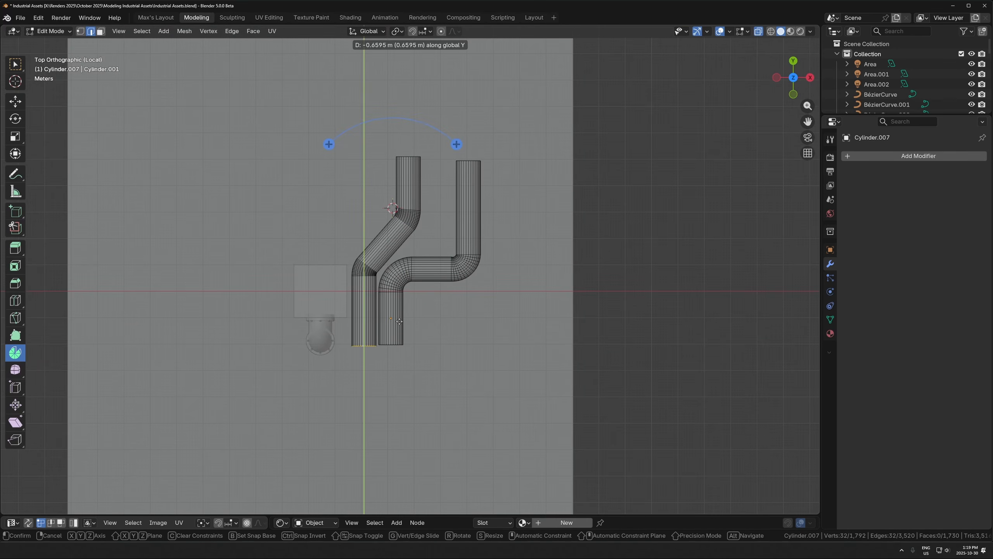
# - Spin the right-angled pipe's -Y end 90° around Z in 12 steps and extrude it into a long straight run along X
pyautogui.keyDown('alt'); pyautogui.click(356, 385); pyautogui.keyUp('alt')
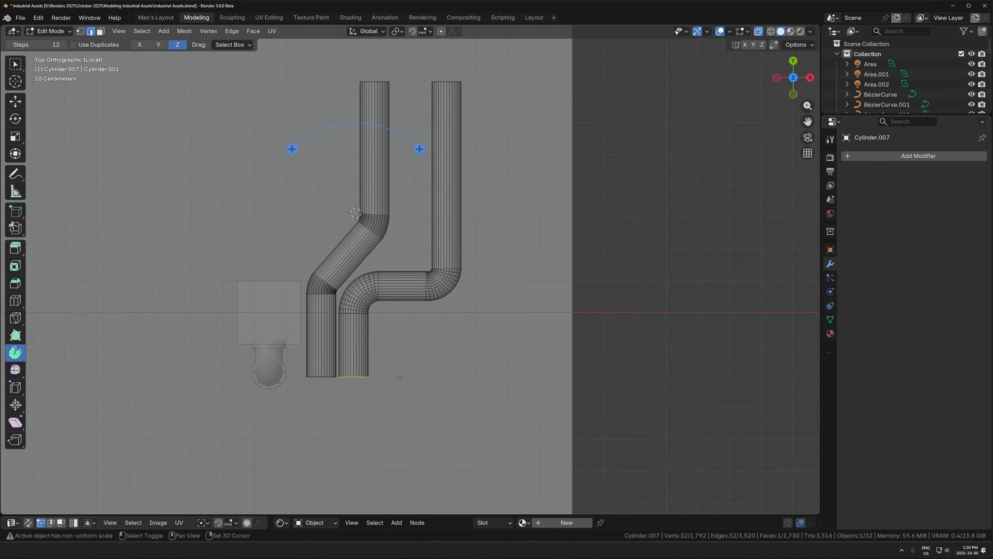
pyautogui.keyDown('shift'); pyautogui.moveTo(399, 376); pyautogui.dragTo(389, 336, button='middle'); pyautogui.keyUp('shift')
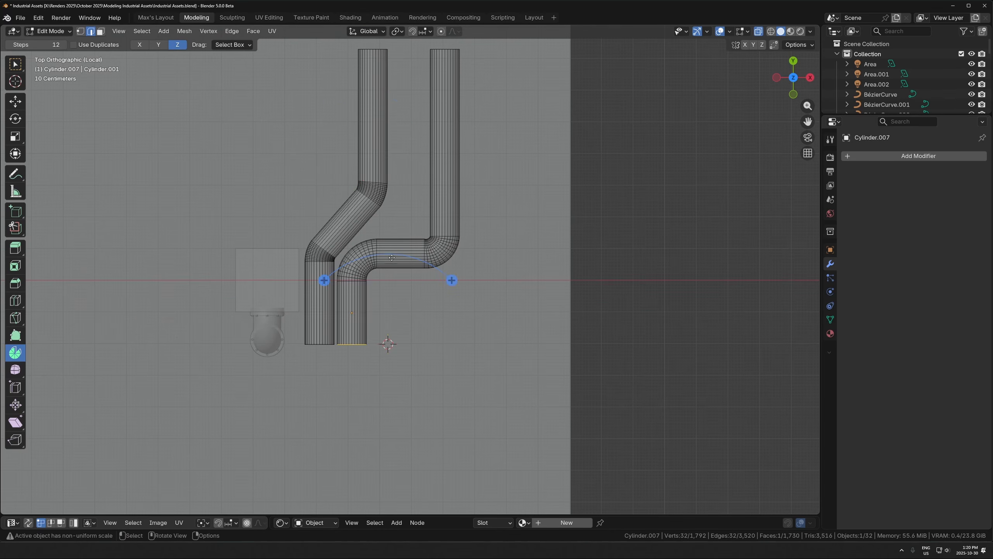
pyautogui.moveTo(324, 280); pyautogui.dragTo(325, 406)
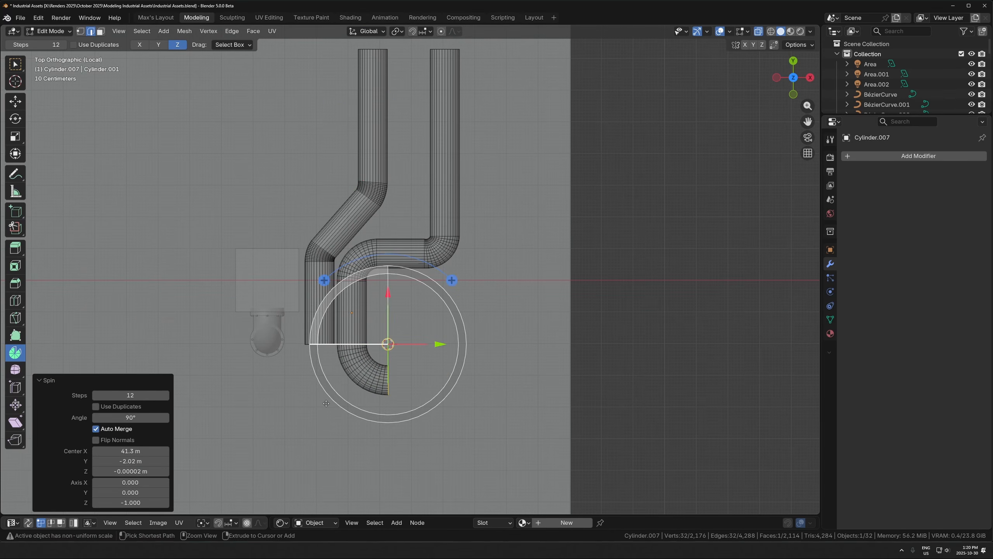
pyautogui.press('e')
pyautogui.press('x')
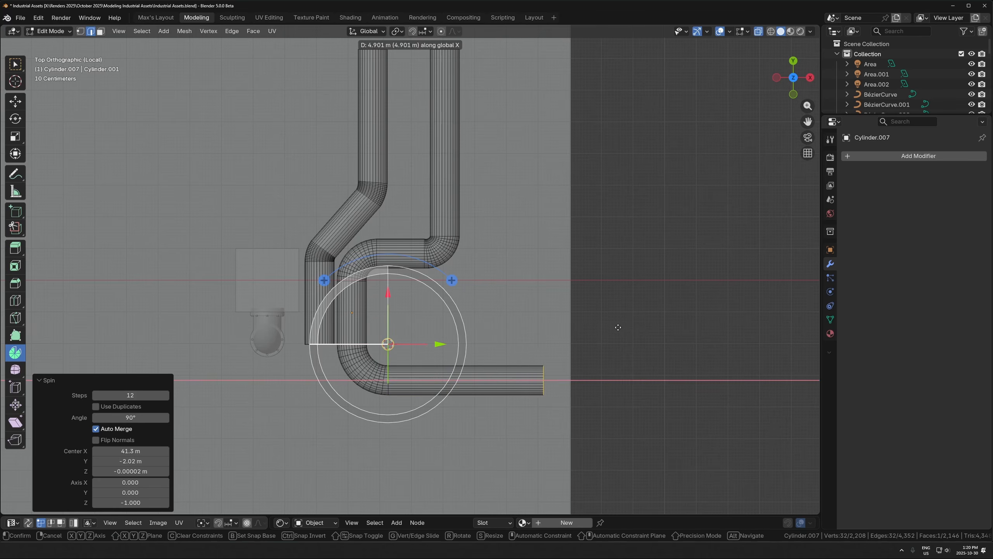
pyautogui.click(660, 324)
# - Select the diagonal pipe's -Y end rim and move it about 0.84 m along negative Y
pyautogui.keyDown('alt'); pyautogui.click(315, 347); pyautogui.keyUp('alt')
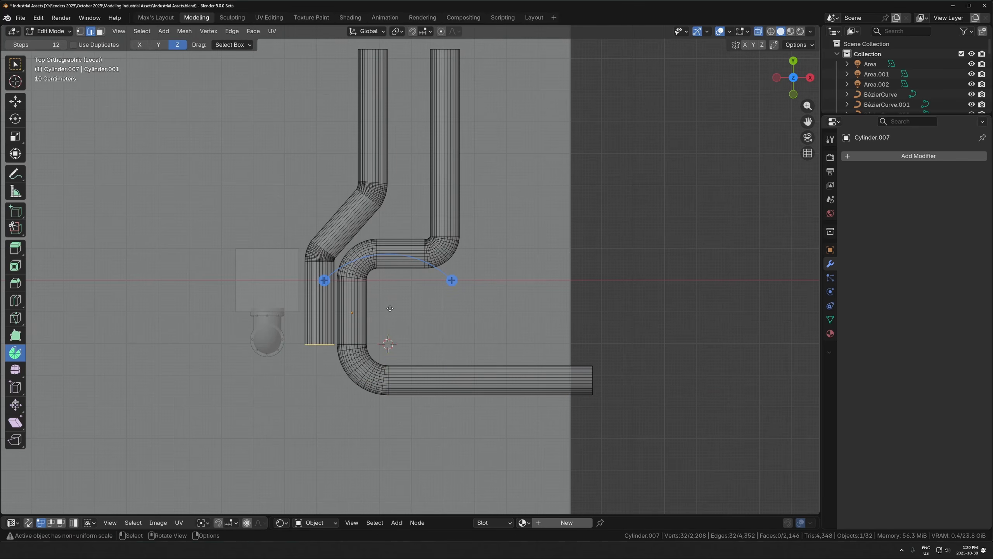
pyautogui.scroll(-2, 390, 308)
pyautogui.press('g')
pyautogui.press('y')
pyautogui.click(362, 350)
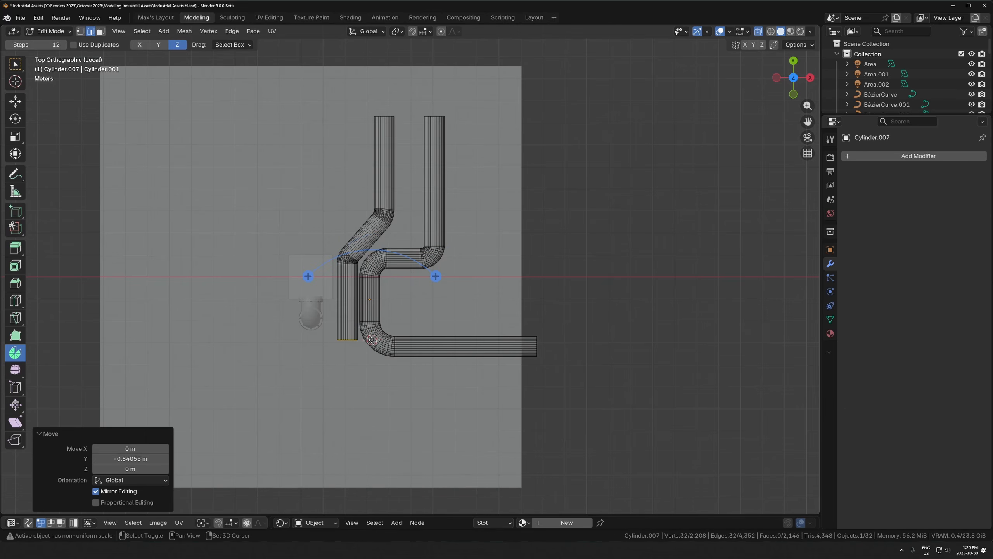
# - Spin the moved rim 50° around Z in 12 steps, extrude it diagonally about 0.98 m in X and -0.53 m in Y, and nudge it
pyautogui.moveTo(327, 272); pyautogui.dragTo(303, 343)
pyautogui.press('g')
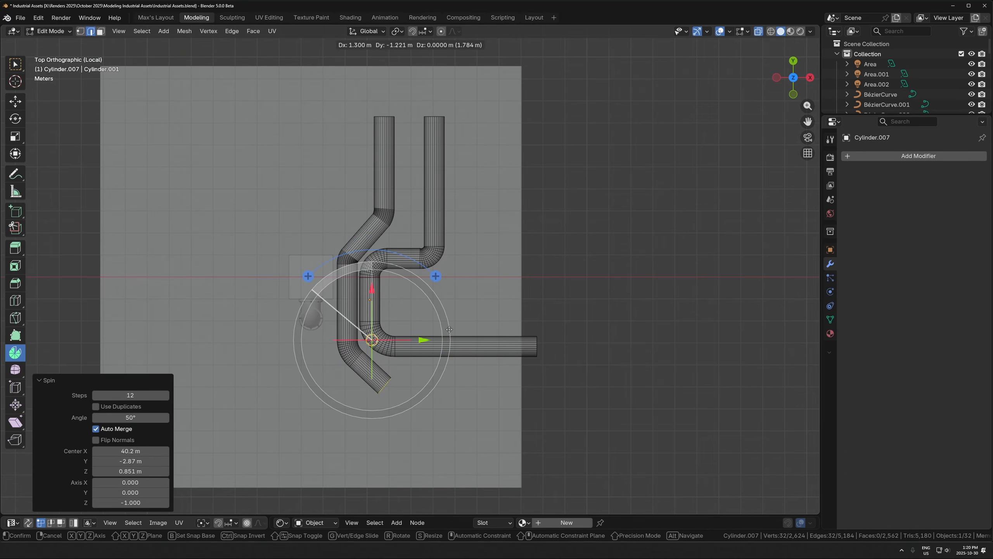
pyautogui.keyDown('shift'); pyautogui.click(289, 120); pyautogui.keyUp('shift')
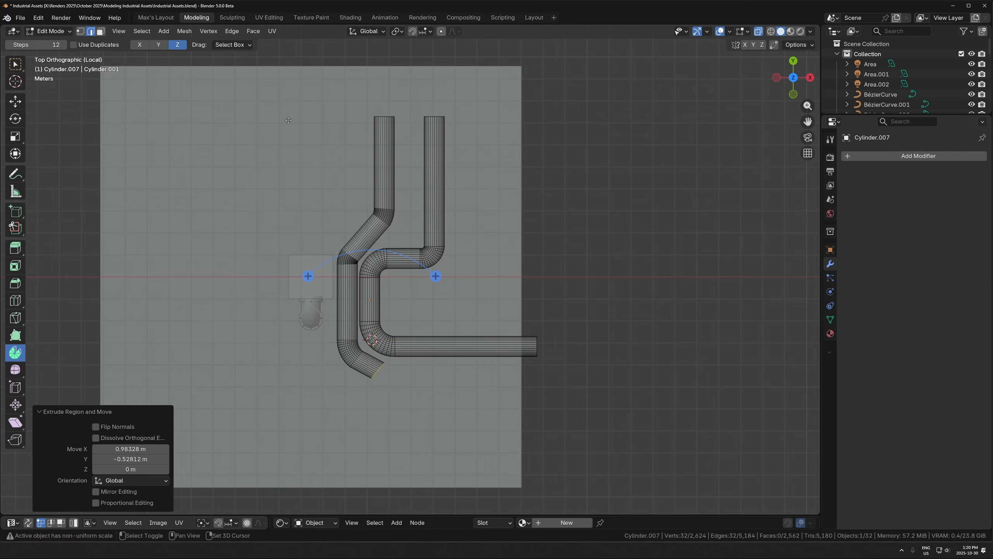
pyautogui.press('g')
# - Spin the diagonal end rim 40° around Z in 12 steps with a shifted center, and extrude it along X alongside the neighbouring run
pyautogui.keyDown('shift'); pyautogui.click(412, 355); pyautogui.keyUp('shift')
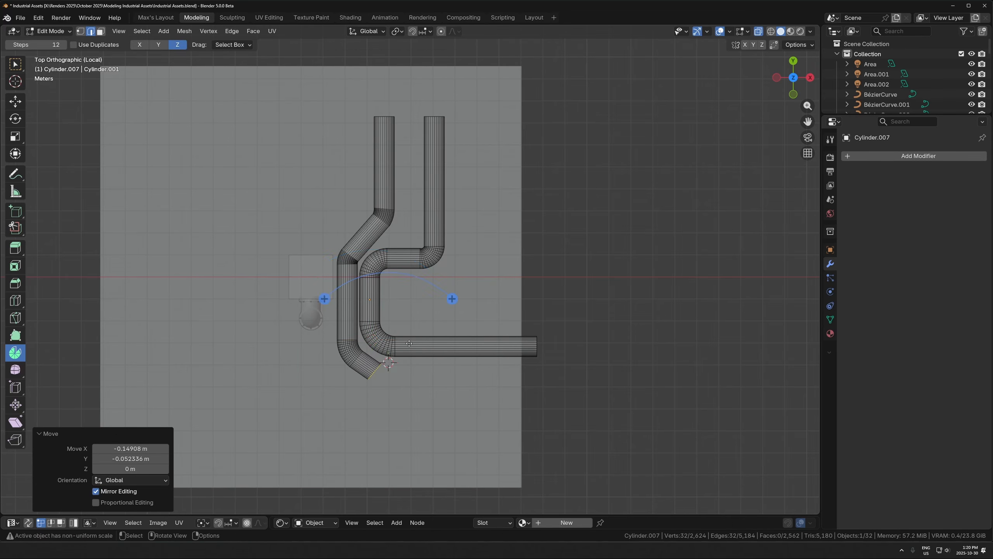
pyautogui.moveTo(324, 298); pyautogui.dragTo(352, 359)
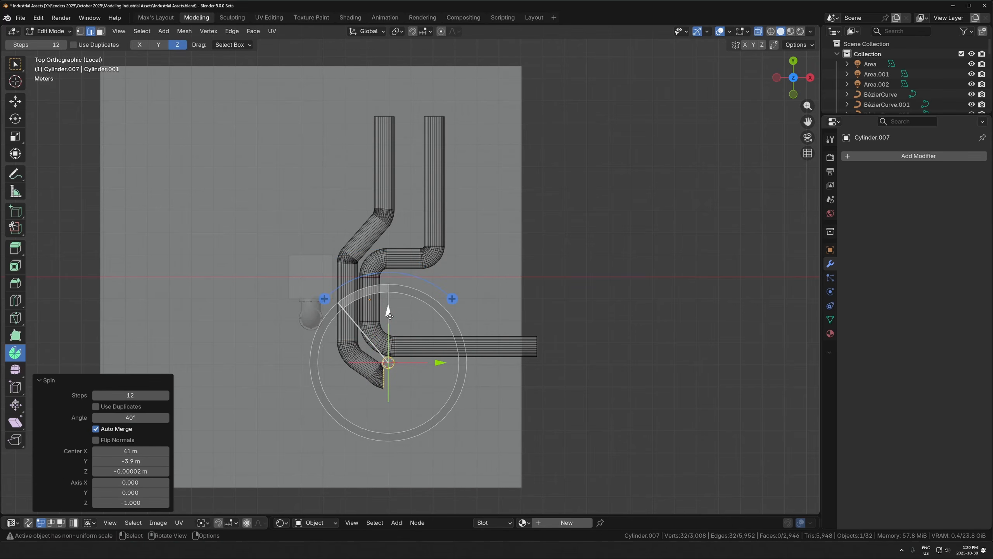
pyautogui.moveTo(391, 315); pyautogui.dragTo(392, 302)
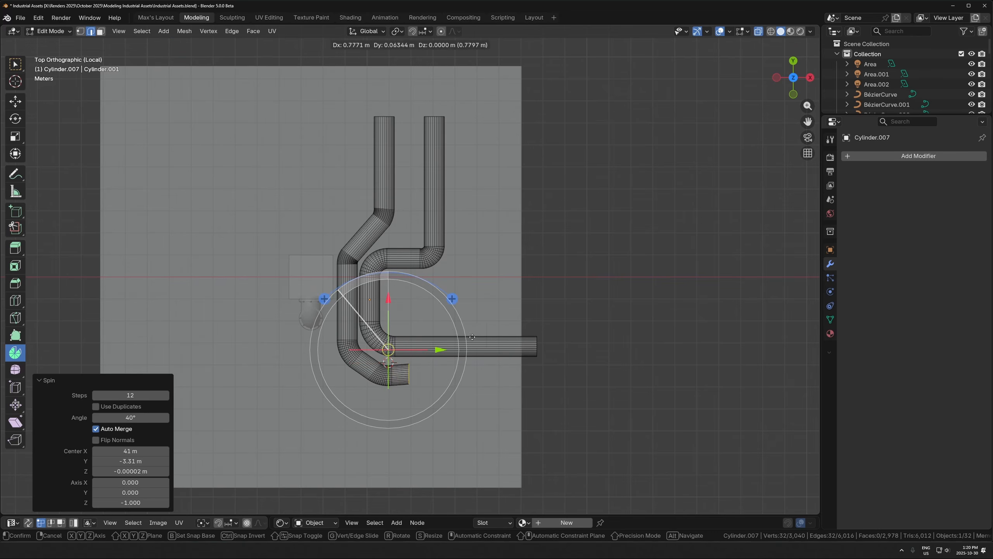
pyautogui.press('e')
pyautogui.press('x')
pyautogui.click(558, 351)
# - Align the end rims of both straight X runs by scaling them along X, and return to Object Mode with X-ray off
pyautogui.press('s')
pyautogui.press('x')
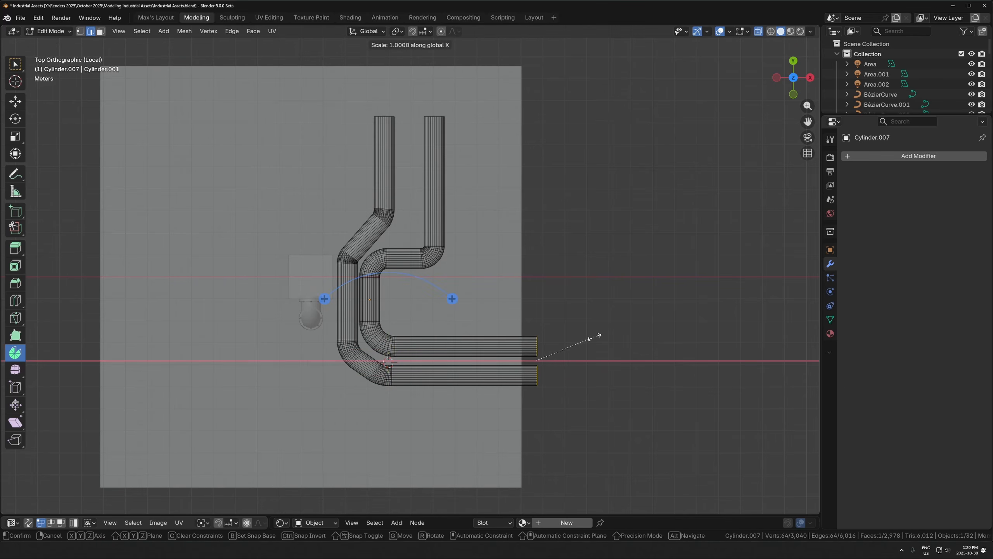
pyautogui.click(594, 336)
pyautogui.press('Tab')
pyautogui.hotkey('alt', 'z')
# - Scale the whole bent floor pipe object down uniformly in Object Mode
pyautogui.keyDown('shift'); pyautogui.moveTo(556, 334); pyautogui.dragTo(557, 309, button='middle'); pyautogui.keyUp('shift')
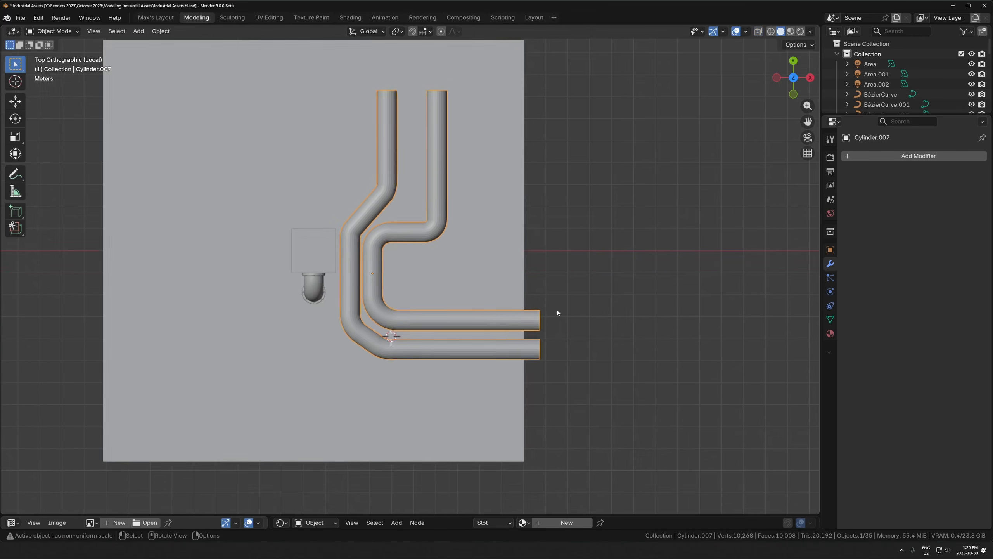
pyautogui.scroll(-1, 557, 310)
pyautogui.press('s')
pyautogui.click(565, 257)
pyautogui.scroll(3, 484, 245)
pyautogui.press('Tab')
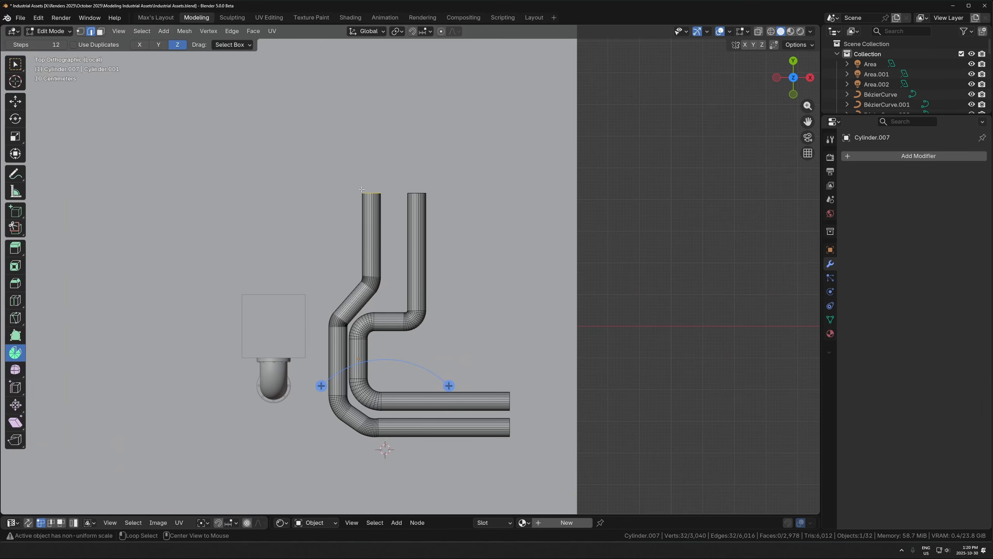
pyautogui.press('Tab')
# - Duplicate the bent pipe object in place and rotate the copy 90° around Z and -90° around X
pyautogui.moveTo(456, 337); pyautogui.dragTo(428, 306, button='middle')
pyautogui.scroll(3, 418, 341)
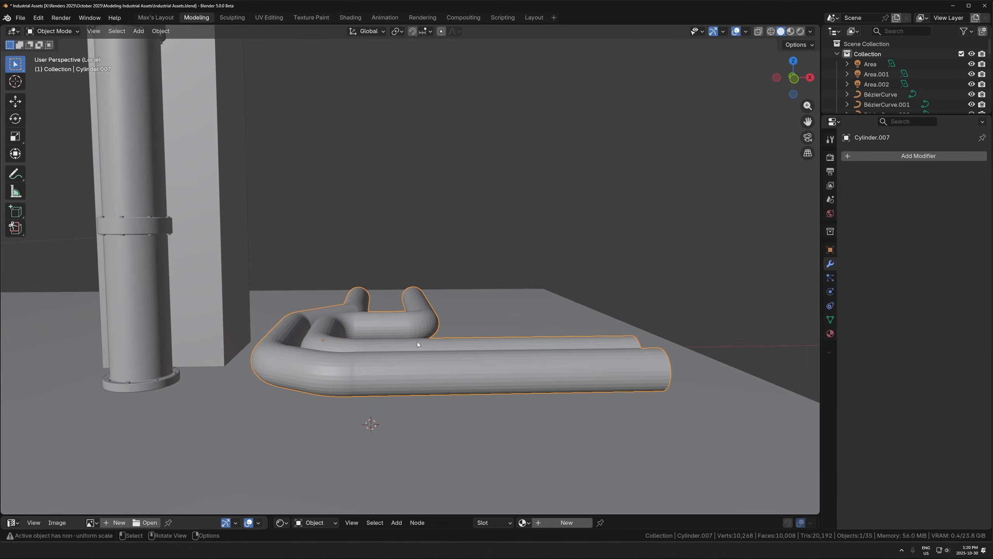
pyautogui.hotkey('shift', 'd')
pyautogui.press('Escape')
pyautogui.write('rz90')
pyautogui.press('Return')
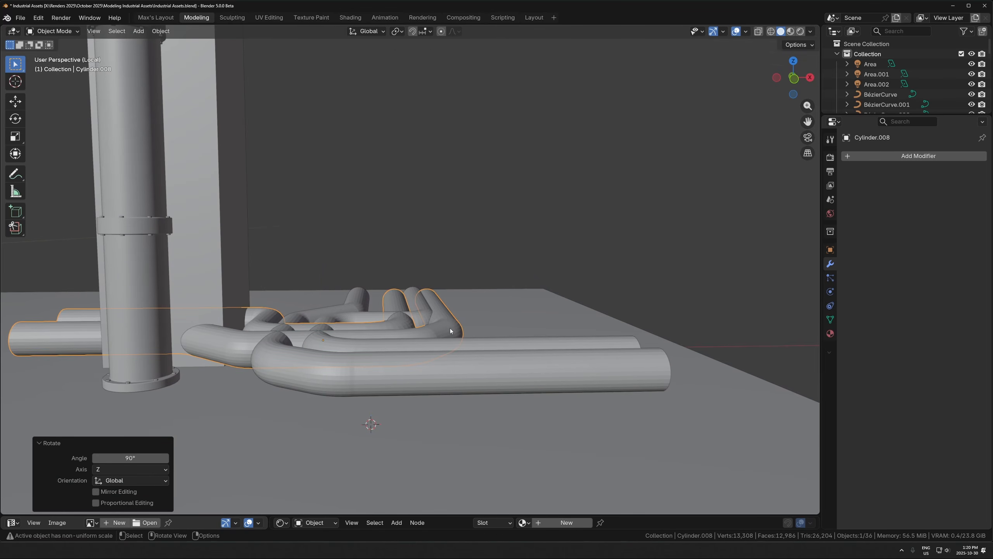
pyautogui.write('ry-90')
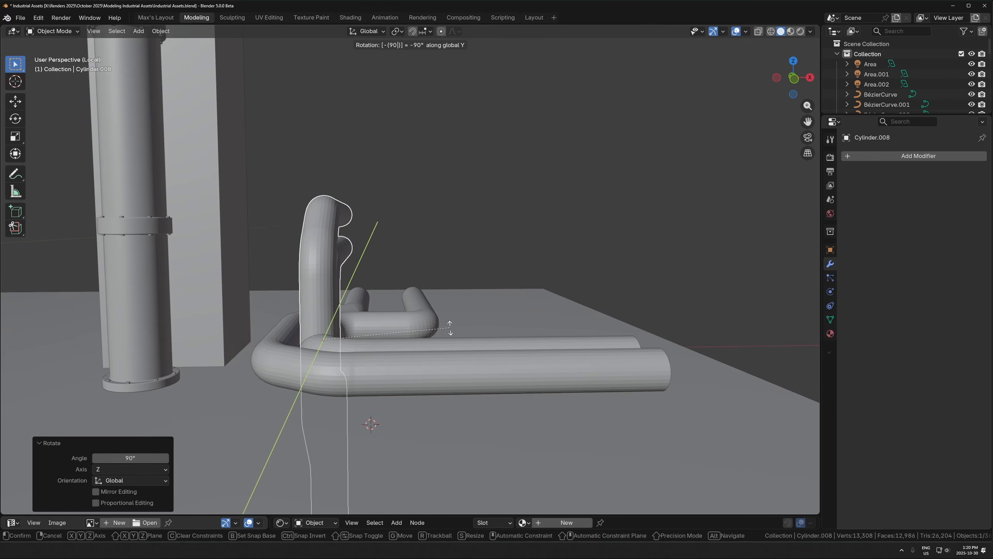
pyautogui.write('x')
pyautogui.press('Return')
# - Raise the rotated pipe copy about 1 m and shift it horizontally with Z locked over the floor pipes
pyautogui.press('g')
pyautogui.click(371, 287)
pyautogui.moveTo(371, 287); pyautogui.dragTo(352, 344, button='middle')
pyautogui.press('g')
pyautogui.hotkey('shift', 'z')
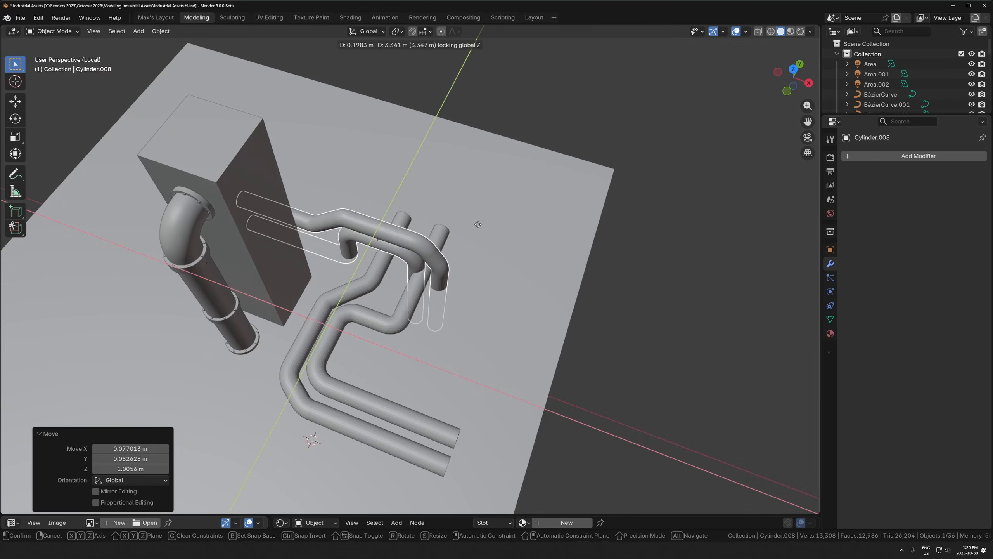
pyautogui.click(353, 189)
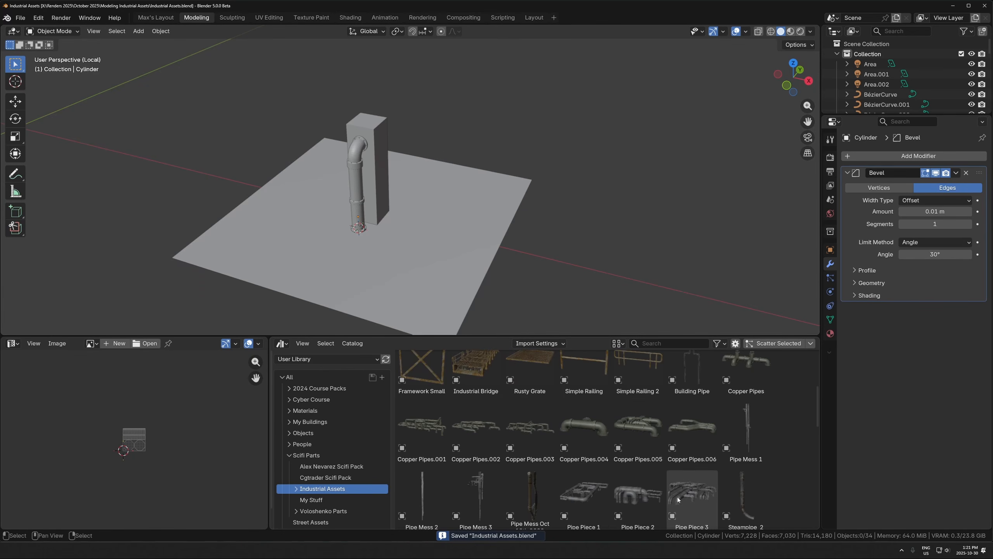
# - Place the Pipe Piece 3 and Copper Pipes.005 assets on the floor, and shift Copper Pipes.005 about -0.47 m in X and 0.93 m in Y
pyautogui.moveTo(692, 497); pyautogui.dragTo(447, 233)
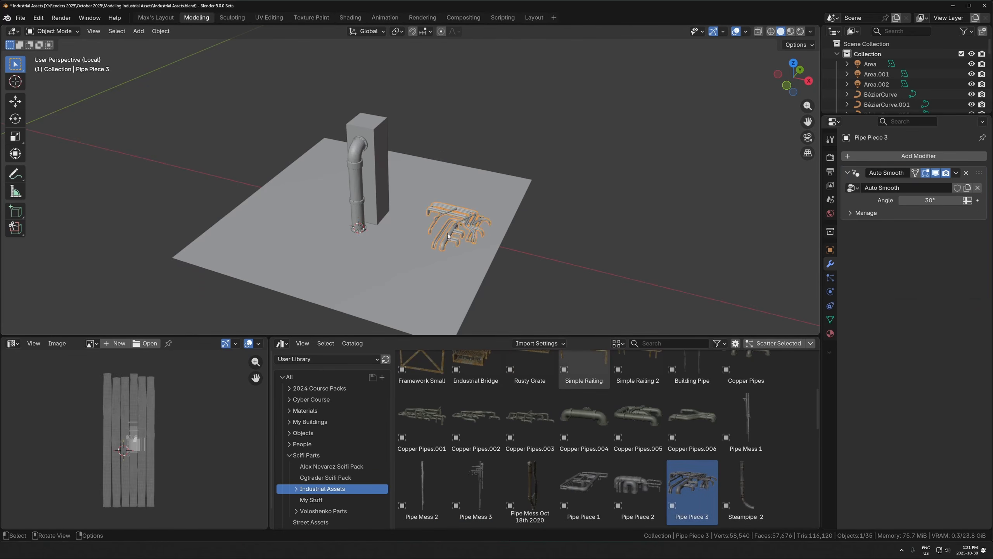
pyautogui.press('KP_Decimal')
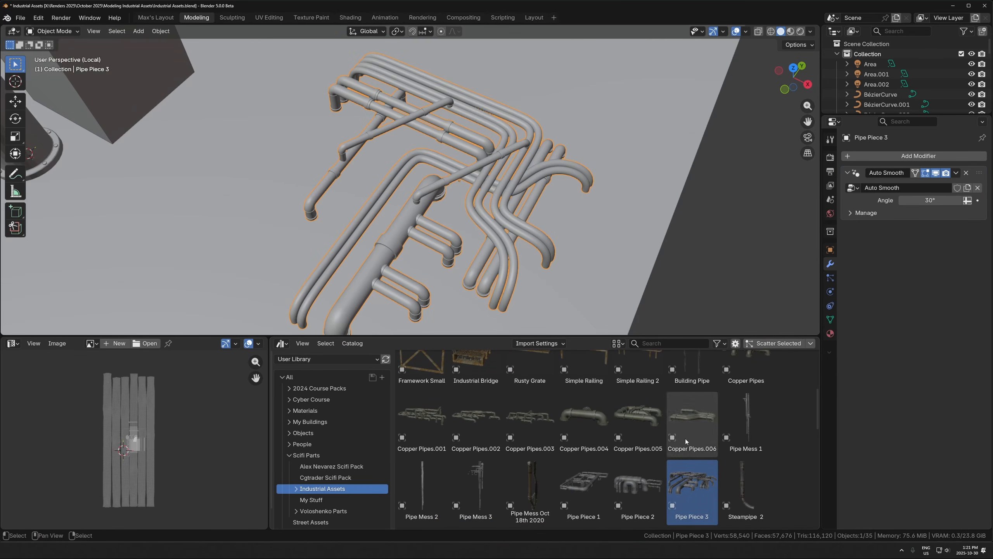
pyautogui.moveTo(637, 416); pyautogui.dragTo(562, 110)
pyautogui.keyDown('shift'); pyautogui.moveTo(561, 110); pyautogui.dragTo(487, 308, button='middle'); pyautogui.keyUp('shift')
pyautogui.scroll(-3, 488, 308)
pyautogui.press('g')
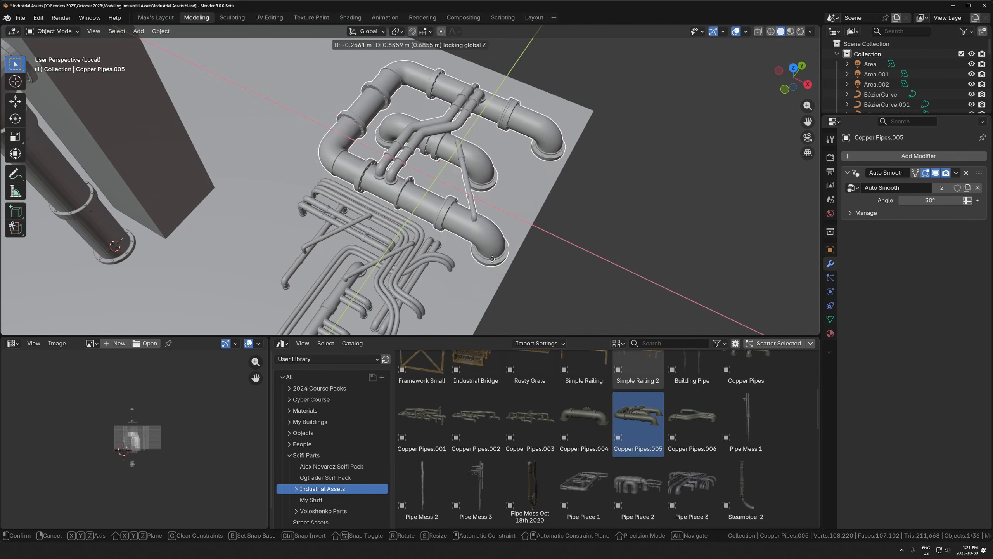
pyautogui.click(481, 267)
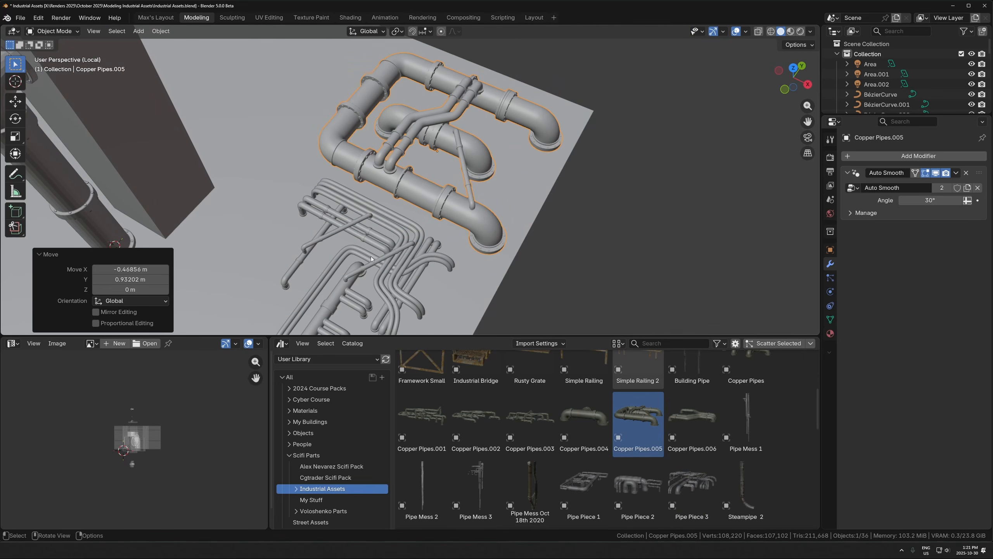
pyautogui.moveTo(463, 174); pyautogui.dragTo(423, 220, button='middle')
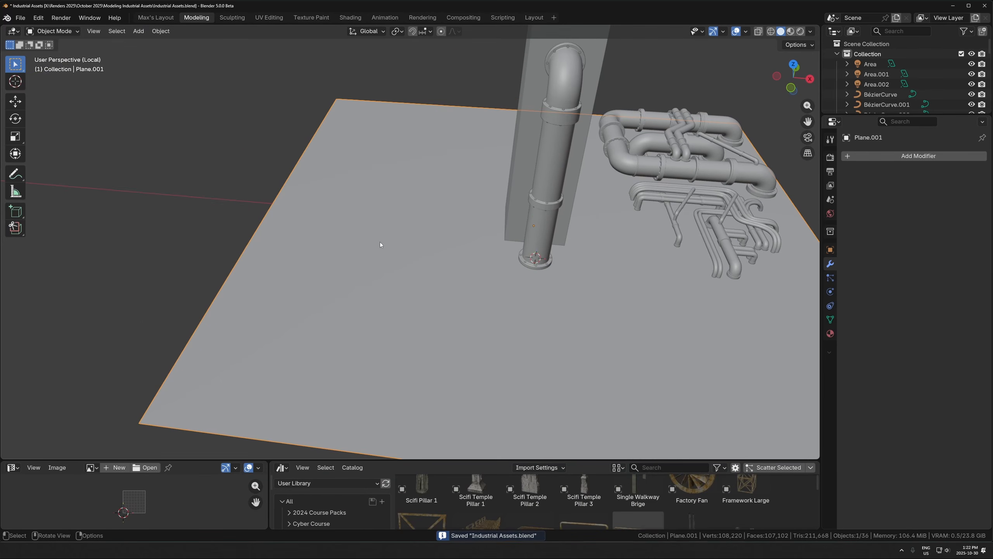
# - Add a 2 m cube mesh at the 3D cursor on the empty floor area beside the vertical pipe
pyautogui.moveTo(380, 242); pyautogui.dragTo(357, 279, button='middle')
pyautogui.scroll(3, 357, 280)
pyautogui.hotkey('shift', 'a')
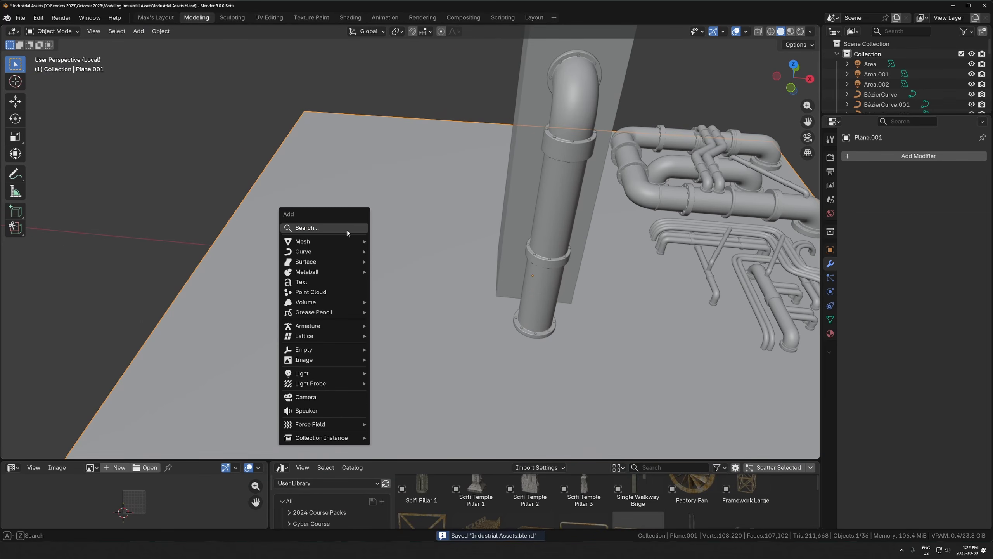
pyautogui.moveTo(342, 242)
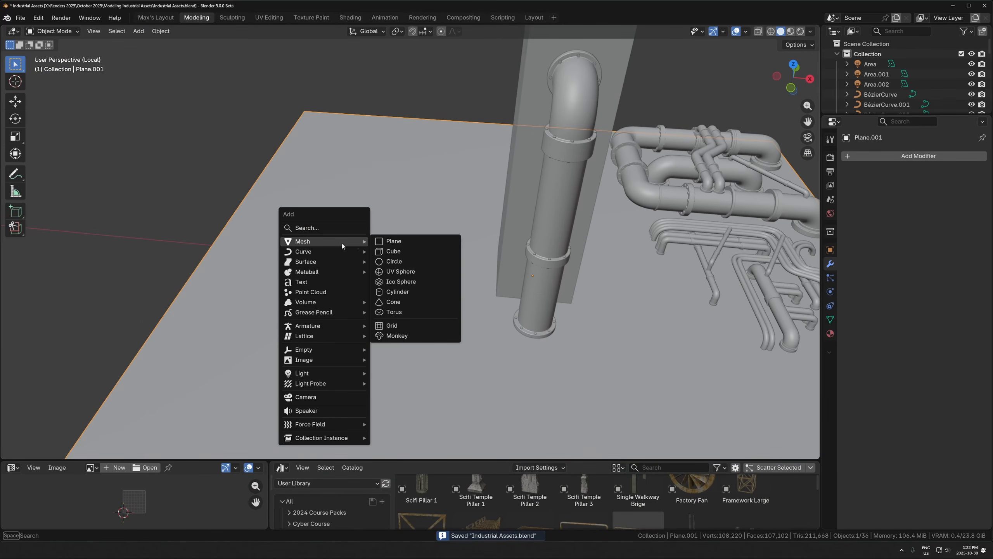
pyautogui.click(387, 252)
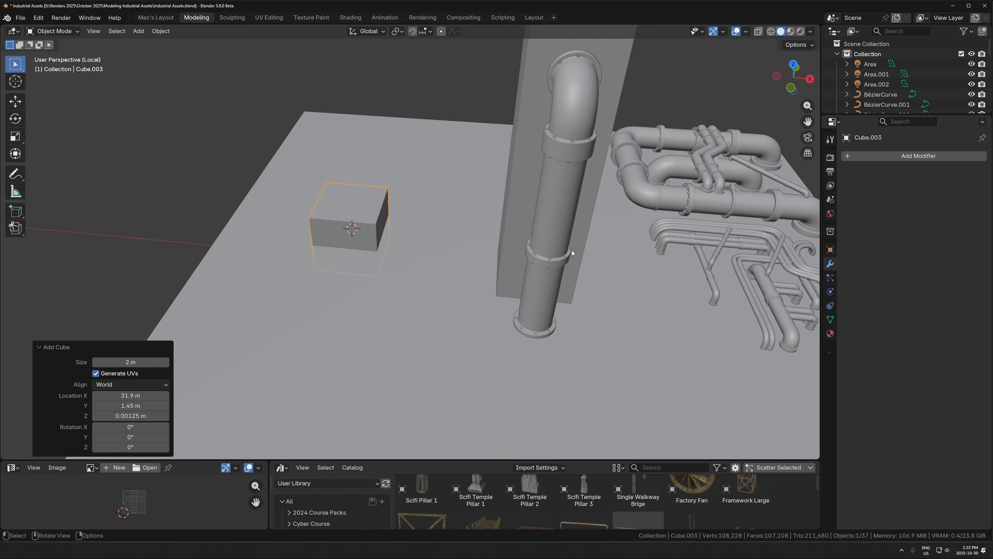
# - Merge all of the cube's vertices at center in Edit Mode with X-ray on
pyautogui.press('Tab')
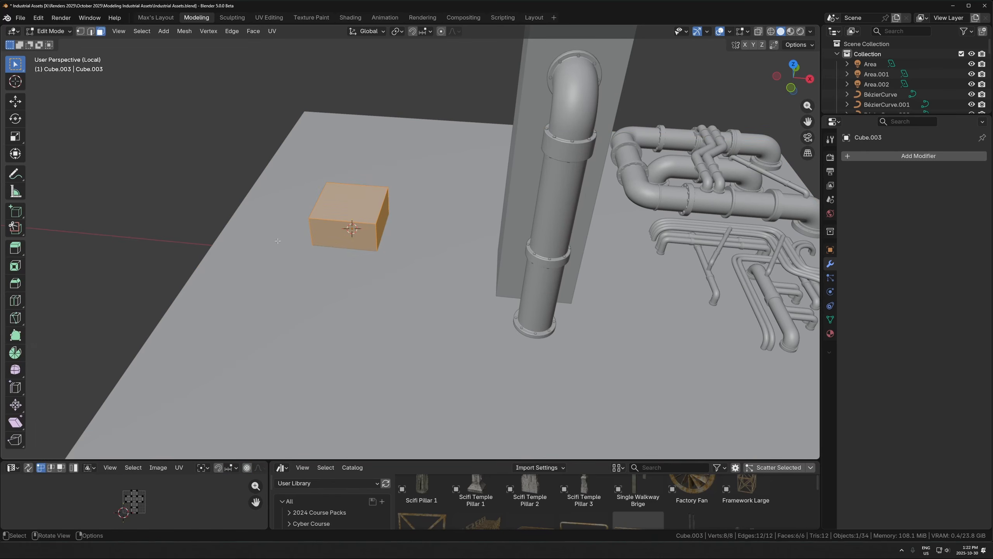
pyautogui.hotkey('alt', 'z')
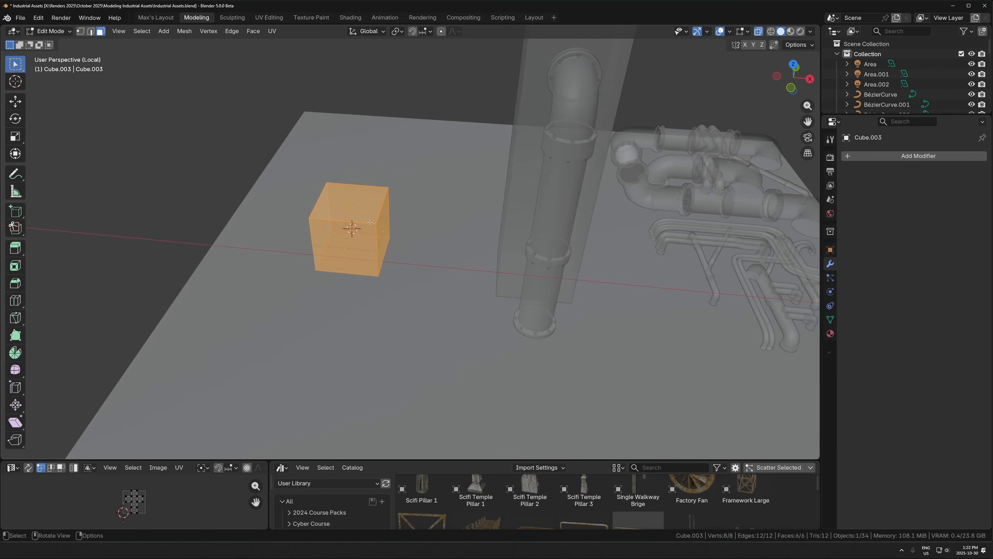
pyautogui.press('m')
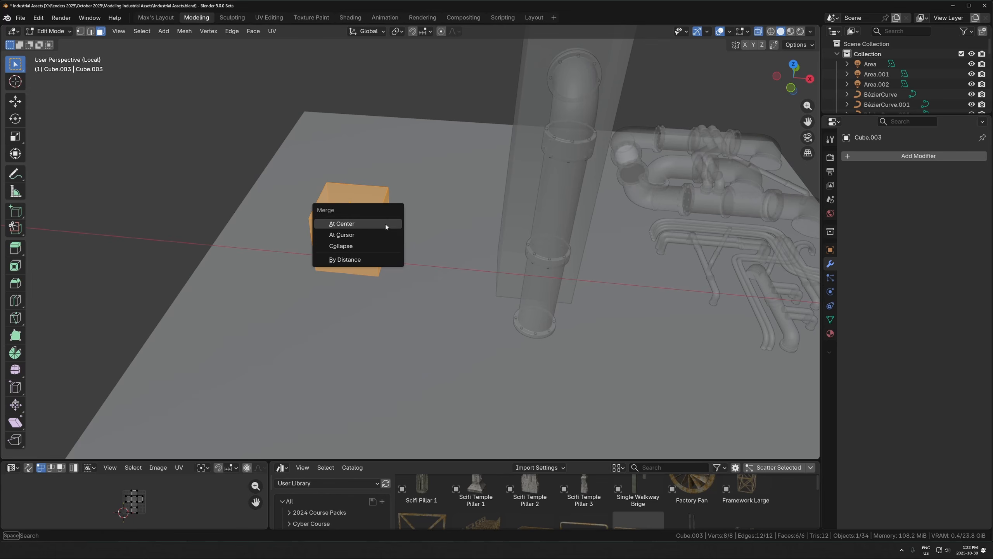
pyautogui.click(352, 226)
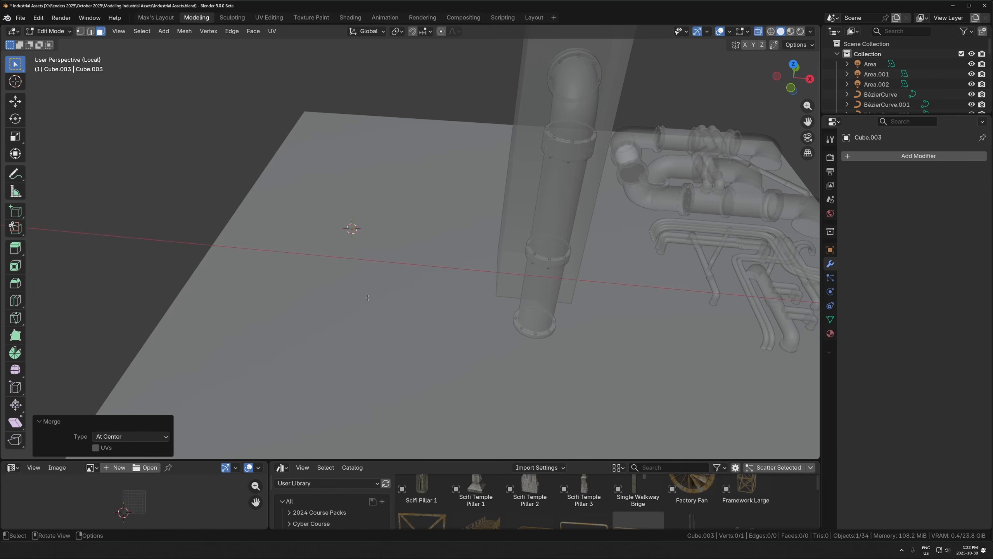
# - Select the merged vertex in vertex mode, turn X-ray off, and extrude the vertex along negative Y into a straight edge
pyautogui.press('1')
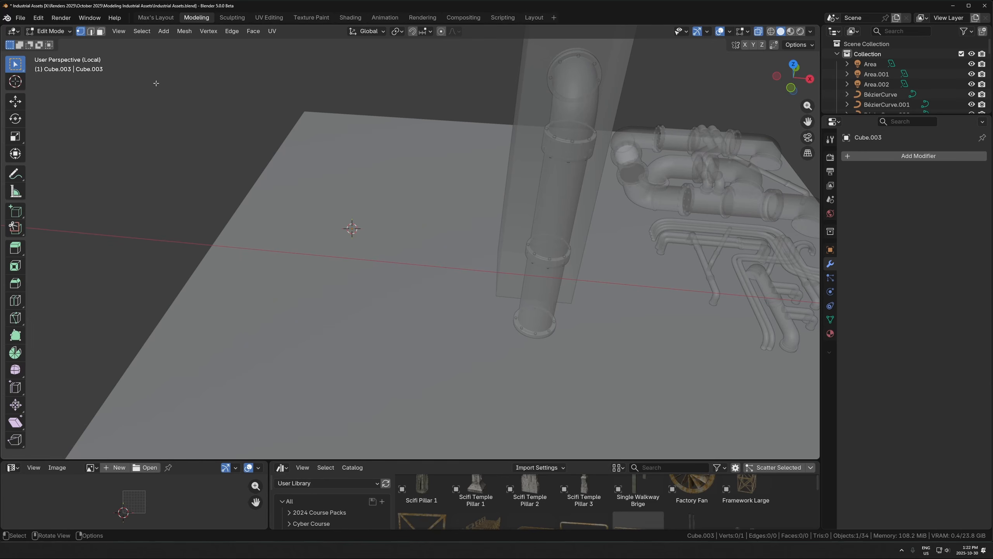
pyautogui.press('KP_Decimal')
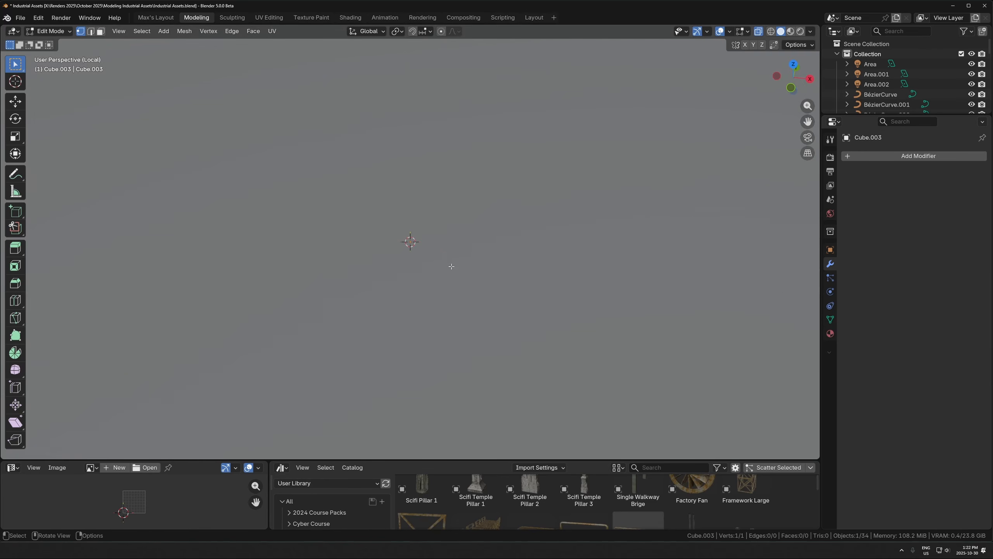
pyautogui.scroll(-5, 408, 250)
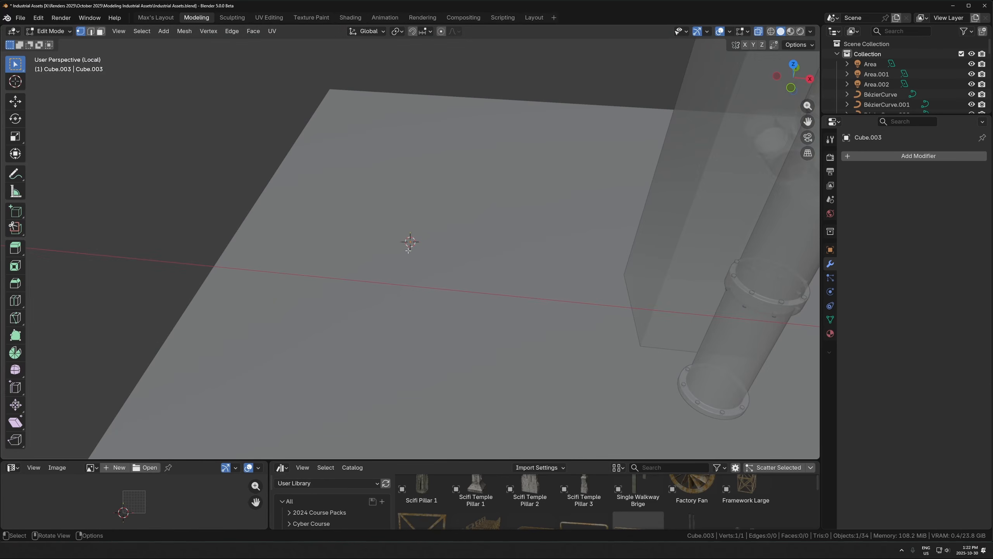
pyautogui.scroll(-4, 468, 248)
pyautogui.hotkey('alt', 'z')
pyautogui.moveTo(439, 284); pyautogui.dragTo(428, 257, button='middle')
pyautogui.scroll(3, 428, 257)
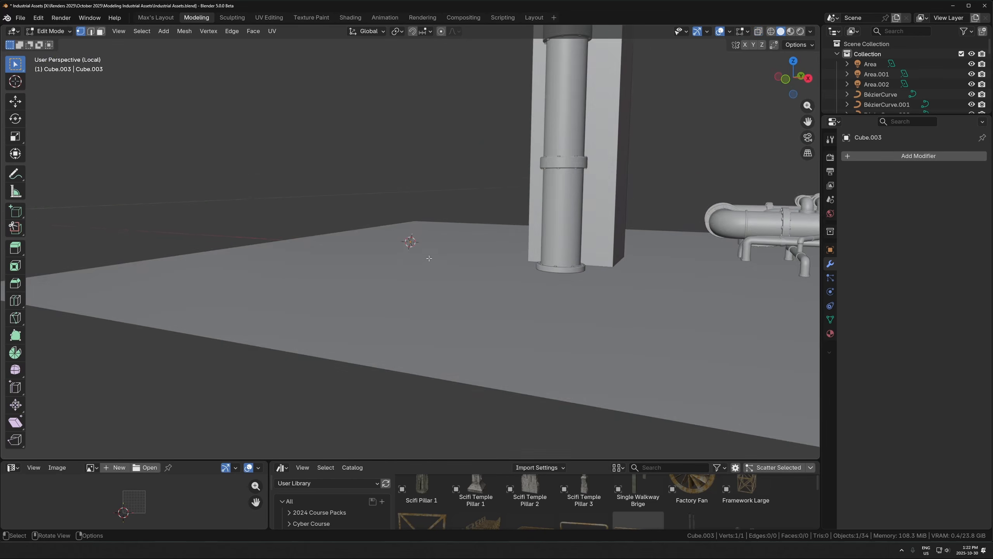
pyautogui.moveTo(466, 223); pyautogui.dragTo(449, 245, button='middle')
pyautogui.press('e')
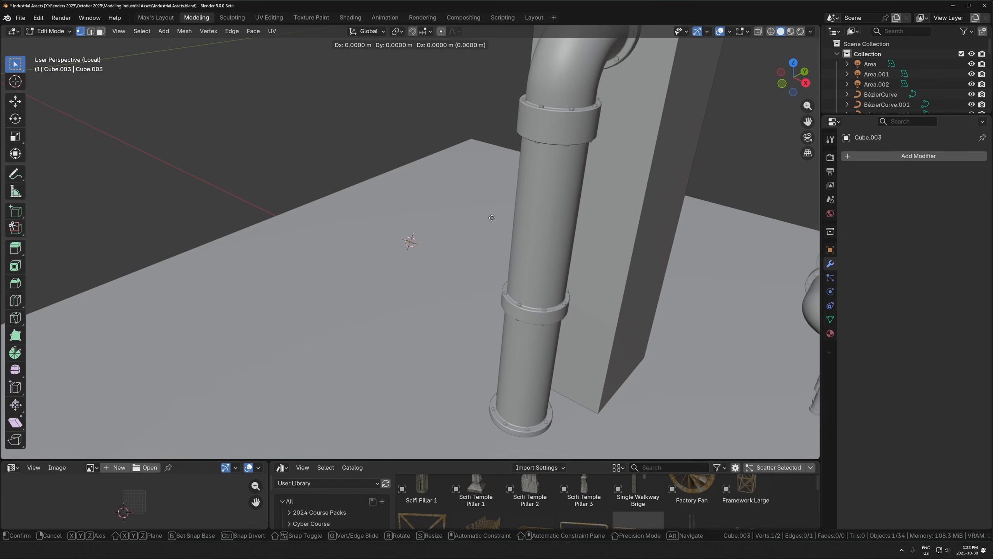
pyautogui.press('y')
pyautogui.click(442, 244)
# - From the top view, extrude the path's end vertex about 1.35 m along X and again along negative Y
pyautogui.scroll(5, 437, 199)
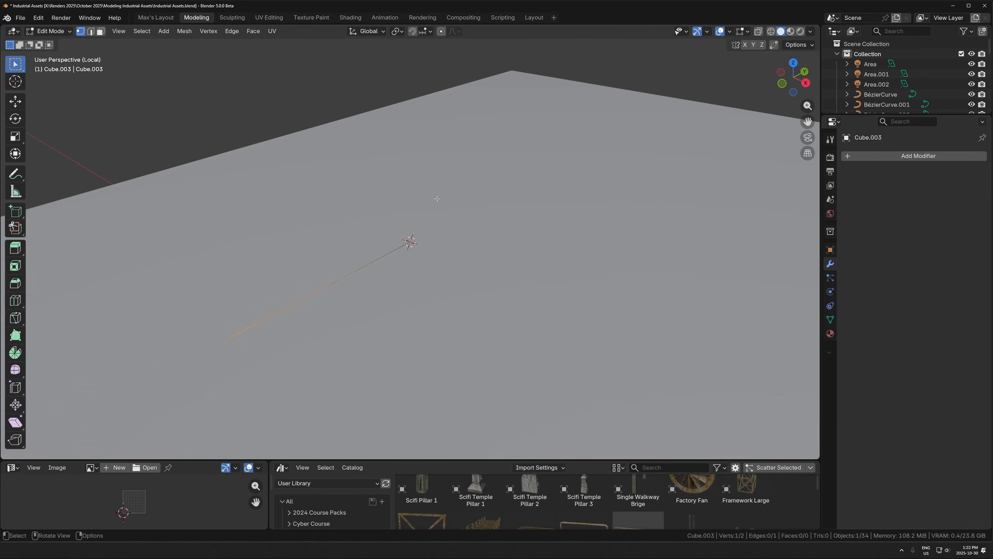
pyautogui.moveTo(364, 293); pyautogui.dragTo(418, 265, button='middle')
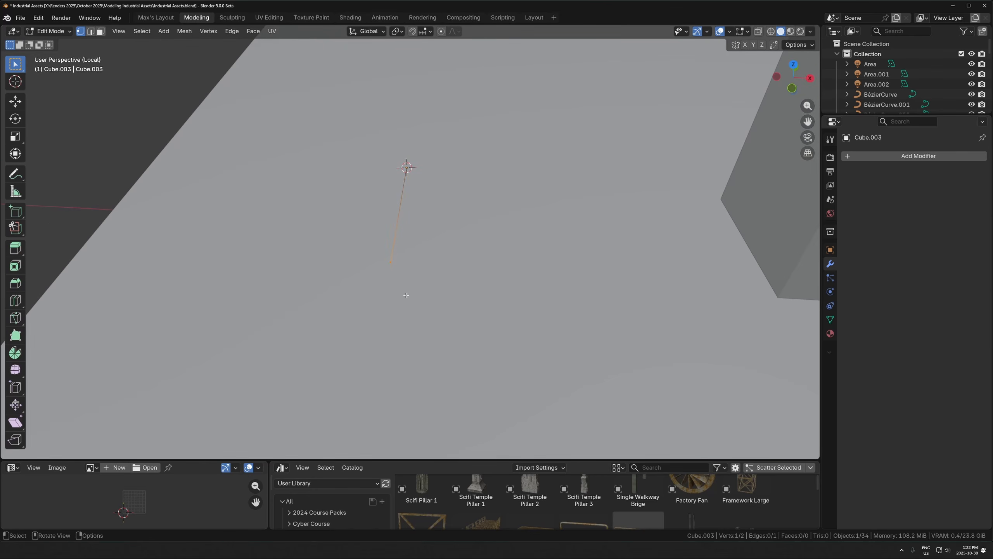
pyautogui.keyDown('shift'); pyautogui.moveTo(499, 306); pyautogui.dragTo(491, 288, button='middle'); pyautogui.keyUp('shift')
pyautogui.scroll(-3, 490, 289)
pyautogui.press('KP_7')
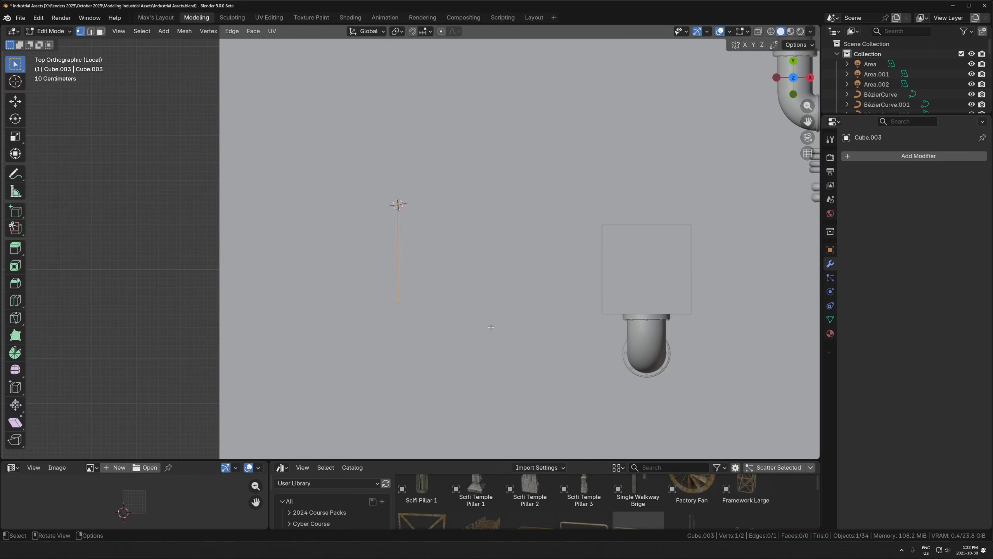
pyautogui.keyDown('shift'); pyautogui.moveTo(475, 348); pyautogui.dragTo(492, 243, button='middle'); pyautogui.keyUp('shift')
pyautogui.scroll(2, 458, 295)
pyautogui.press('e')
pyautogui.press('x')
pyautogui.click(442, 240)
pyautogui.scroll(-4, 502, 281)
pyautogui.press('e')
pyautogui.press('y')
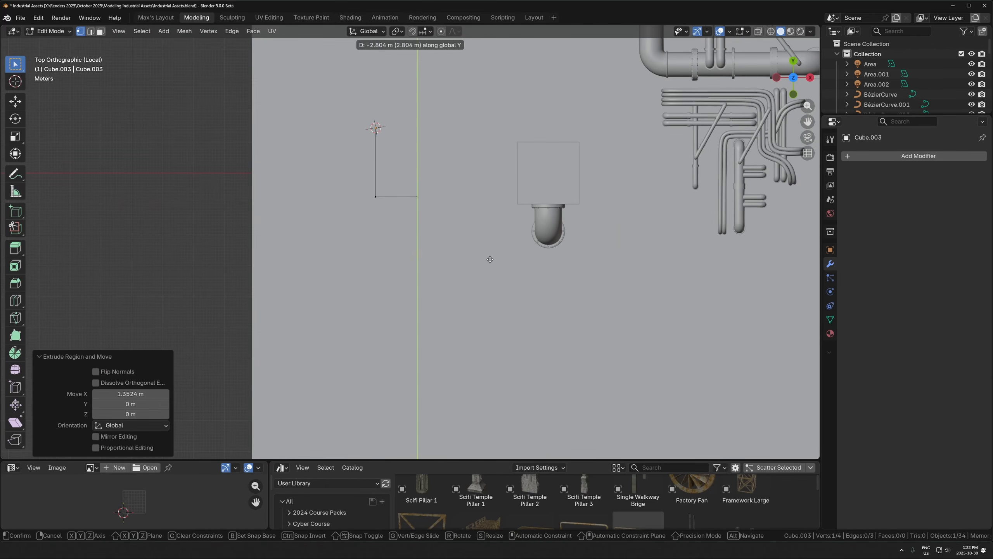
pyautogui.click(482, 285)
# - Continue the path by extruding its end vertex about -1.88 m along X and about -4.04 m along Y
pyautogui.scroll(-2, 488, 262)
pyautogui.press('e')
pyautogui.press('x')
pyautogui.click(452, 211)
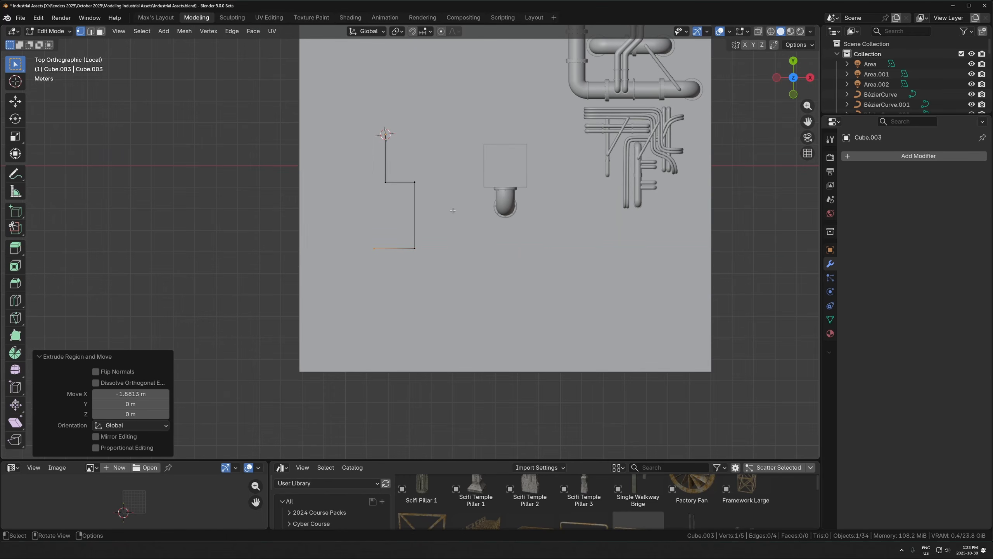
pyautogui.press('e')
pyautogui.press('y')
pyautogui.click(443, 305)
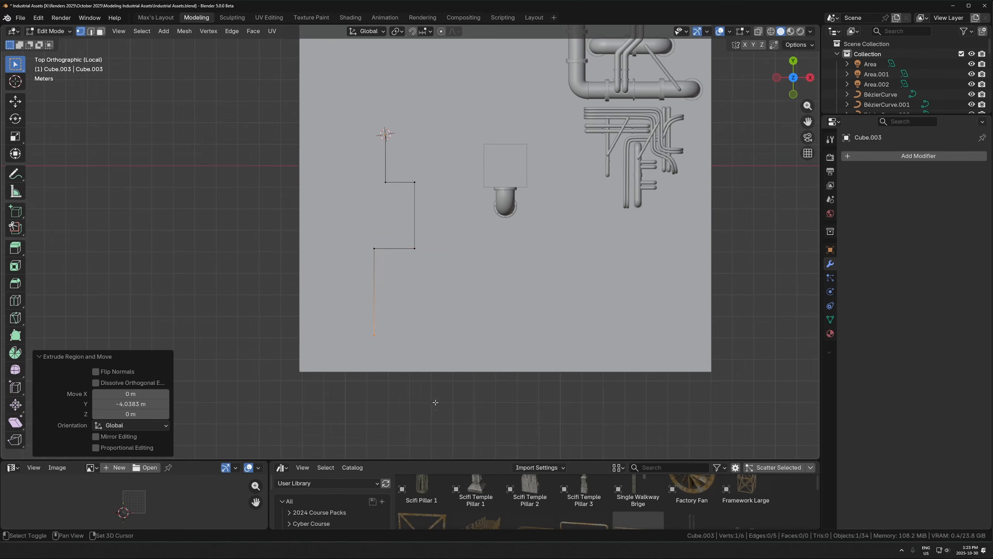
# - Extrude a long segment of 11.15 m along X across the floor and a segment of about 3.32 m along Y
pyautogui.scroll(1, 418, 308)
pyautogui.press('e')
pyautogui.press('x')
pyautogui.click(691, 320)
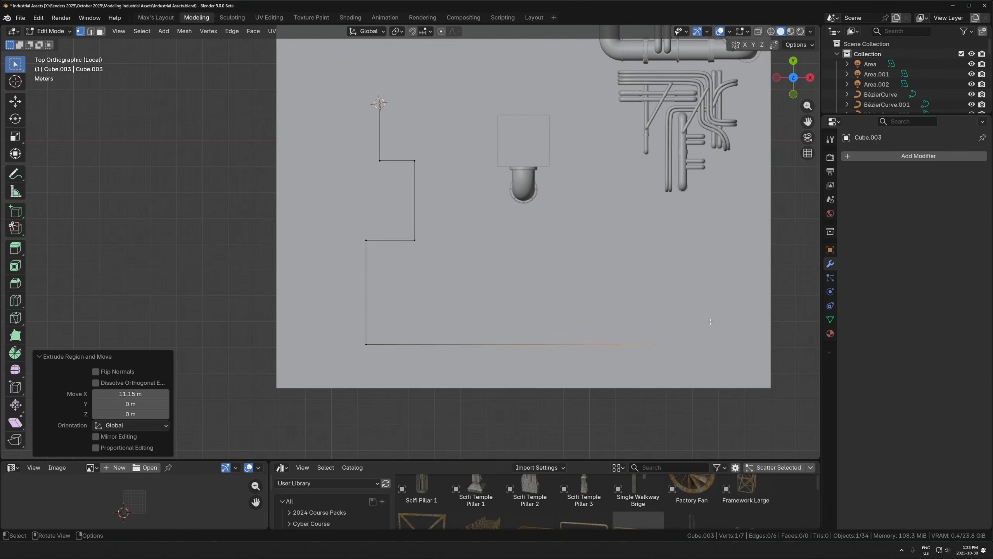
pyautogui.keyDown('shift'); pyautogui.moveTo(691, 320); pyautogui.dragTo(566, 345, button='middle'); pyautogui.keyUp('shift')
pyautogui.press('e')
pyautogui.press('y')
pyautogui.click(564, 264)
# - Extrude the path's end about 1.89 m along X and finish with a segment along positive Y
pyautogui.press('e')
pyautogui.press('x')
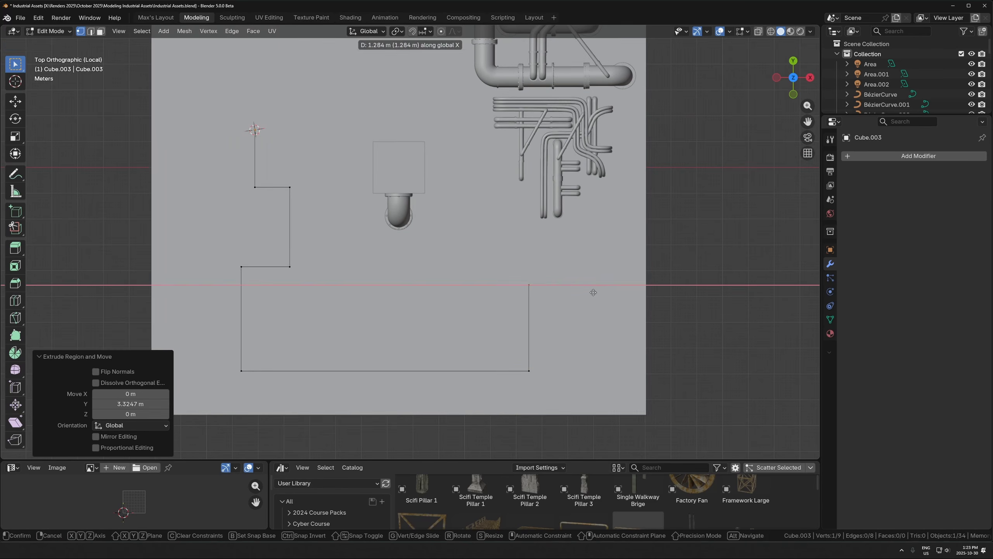
pyautogui.click(613, 306)
pyautogui.press('e')
pyautogui.press('y')
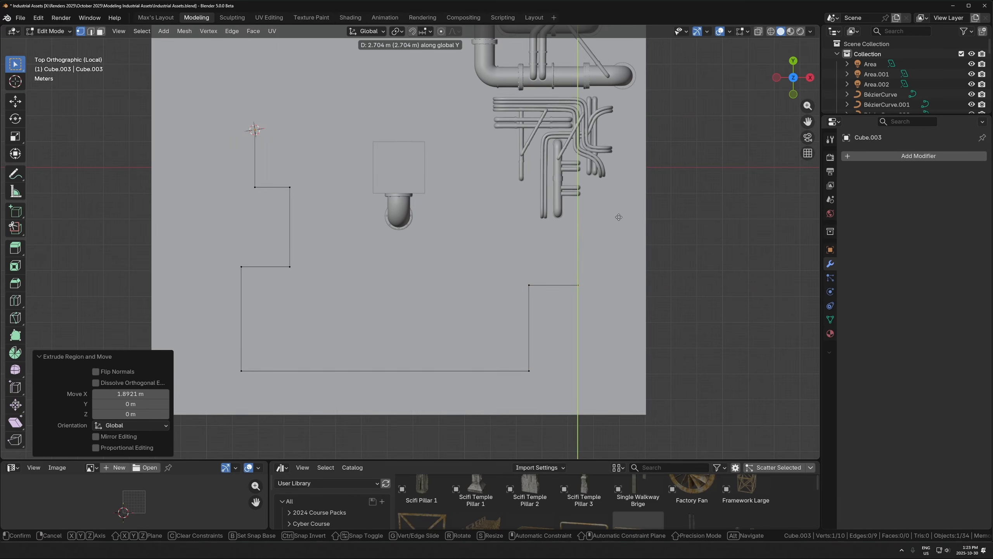
pyautogui.click(616, 203)
# - Add the path's start vertex to the selection so that both end vertices are selected
pyautogui.moveTo(490, 266); pyautogui.dragTo(526, 187, button='middle')
pyautogui.keyDown('shift'); pyautogui.click(207, 231); pyautogui.keyUp('shift')
pyautogui.moveTo(263, 274); pyautogui.dragTo(348, 243, button='middle')
pyautogui.scroll(1, 417, 213)
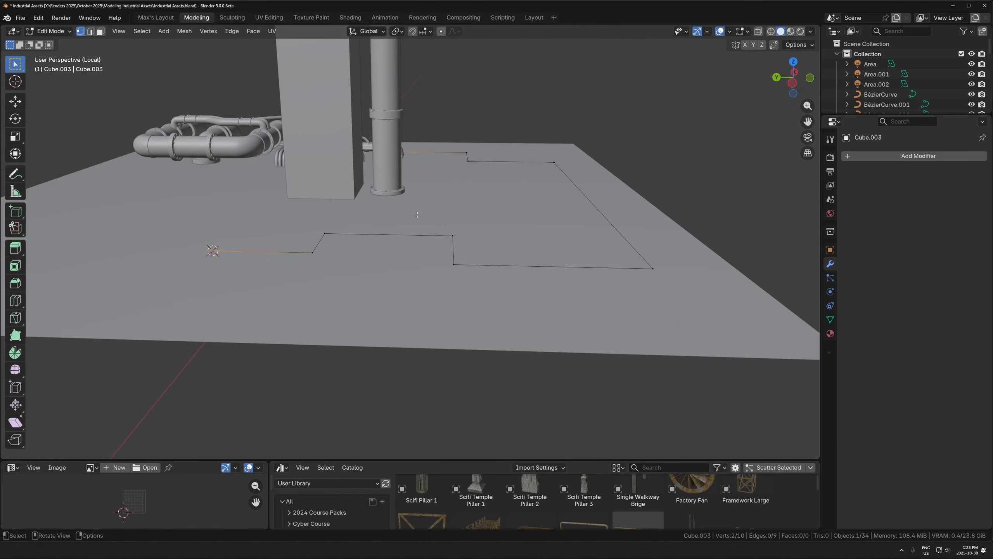
pyautogui.scroll(2, 433, 200)
pyautogui.moveTo(446, 215); pyautogui.dragTo(467, 207, button='middle')
# - Raise the whole path slightly along Z in Object Mode
pyautogui.press('Tab')
pyautogui.press('g')
pyautogui.press('z')
pyautogui.click(470, 219)
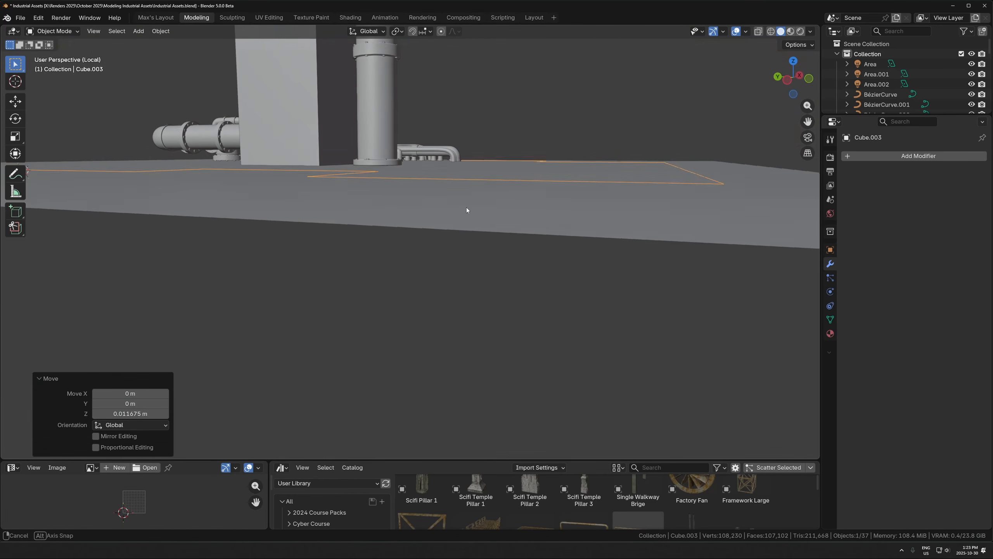
pyautogui.press('g')
pyautogui.press('z')
pyautogui.click(459, 157)
# - Extrude both end vertices of the path a short distance down along Z in Edit Mode
pyautogui.moveTo(374, 177); pyautogui.dragTo(440, 153, button='middle')
pyautogui.press('e')
pyautogui.press('z')
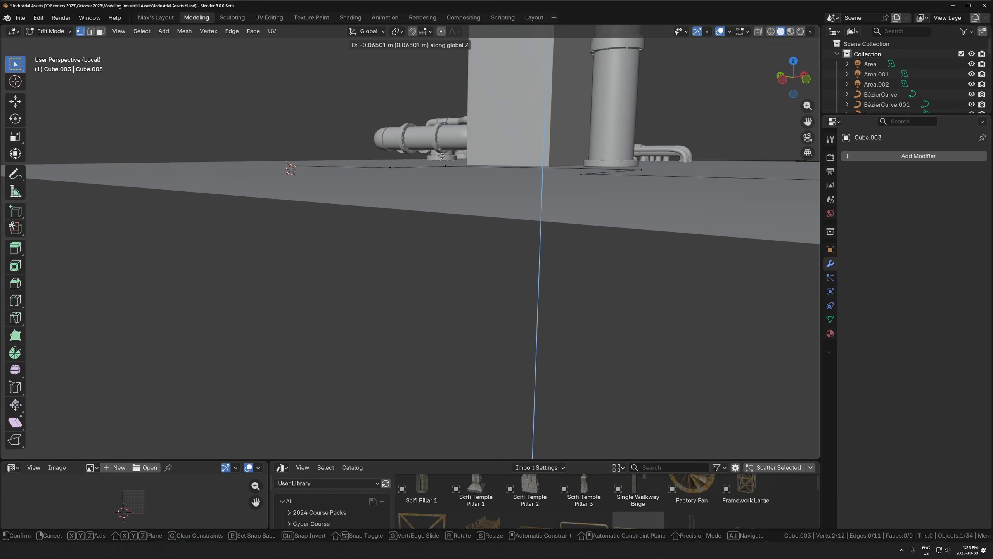
pyautogui.click(438, 183)
# - Adjust the path object's height along Z so it runs just above the floor, and return to Edit Mode with X-ray off
pyautogui.press('Tab')
pyautogui.press('g')
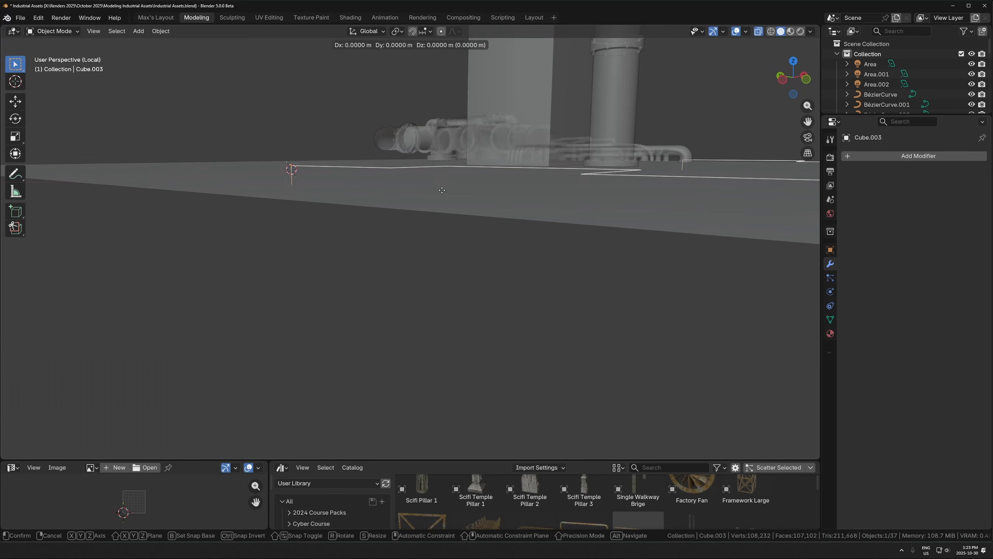
pyautogui.press('z')
pyautogui.click(441, 181)
pyautogui.moveTo(441, 181); pyautogui.dragTo(514, 227, button='middle')
pyautogui.press('Tab')
pyautogui.hotkey('alt', 'z')
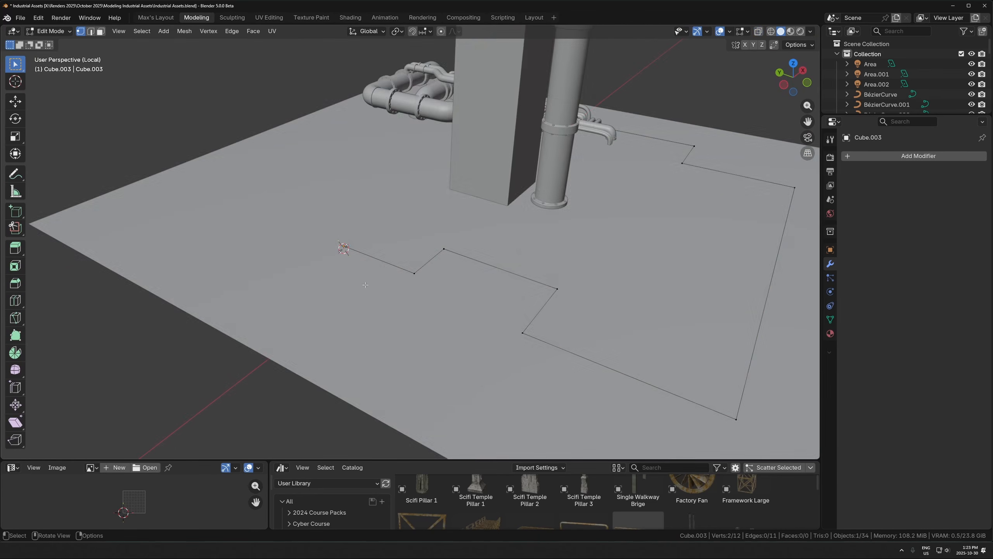
# - Select the path's corner vertices with X-ray on and bevel them with 6 segments and an offset of about 0.23 m
pyautogui.moveTo(429, 258); pyautogui.dragTo(423, 304, button='middle')
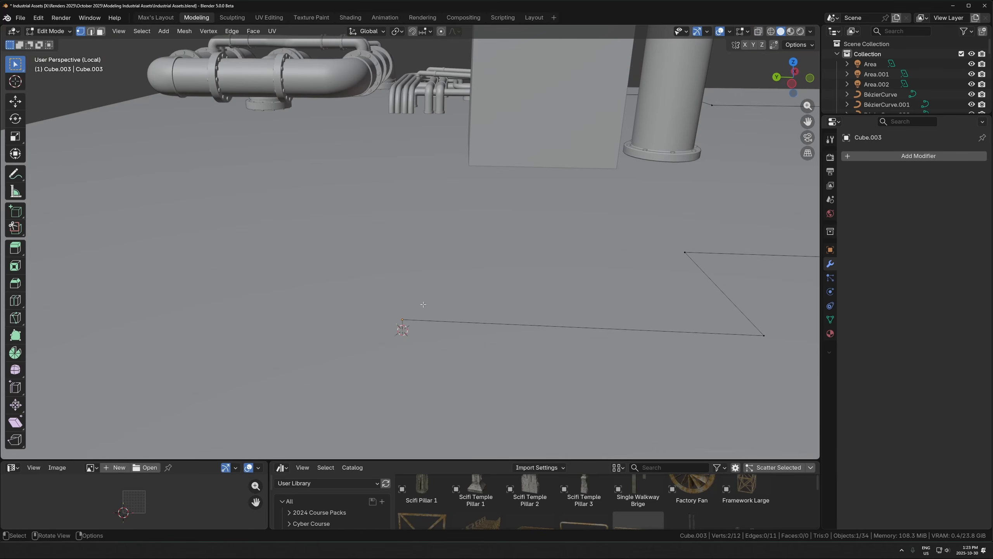
pyautogui.keyDown('shift'); pyautogui.moveTo(515, 331); pyautogui.dragTo(516, 318, button='middle'); pyautogui.keyUp('shift')
pyautogui.scroll(-8, 461, 296)
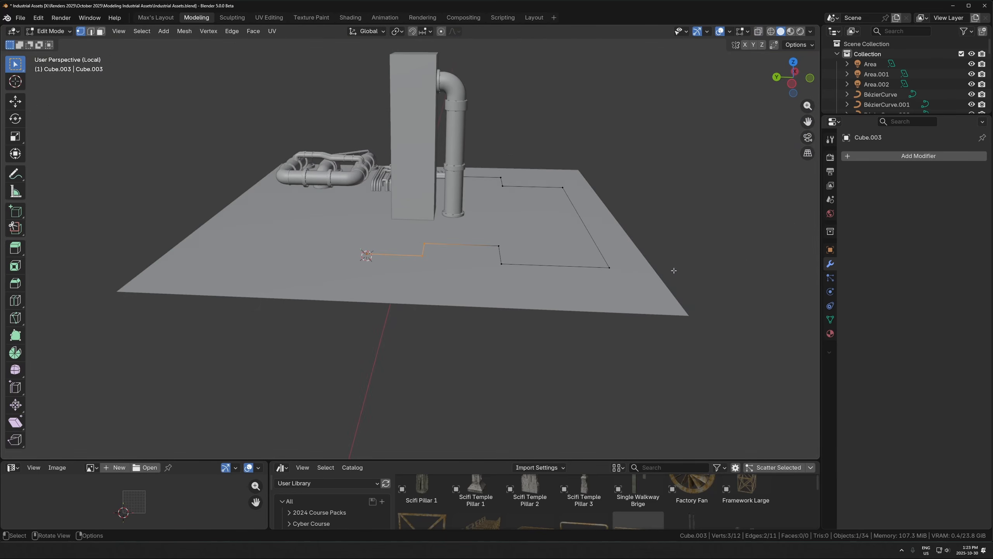
pyautogui.keyDown('shift'); pyautogui.moveTo(543, 146); pyautogui.dragTo(391, 225); pyautogui.keyUp('shift')
pyautogui.moveTo(424, 208); pyautogui.dragTo(370, 212, button='middle')
pyautogui.hotkey('alt', 'z')
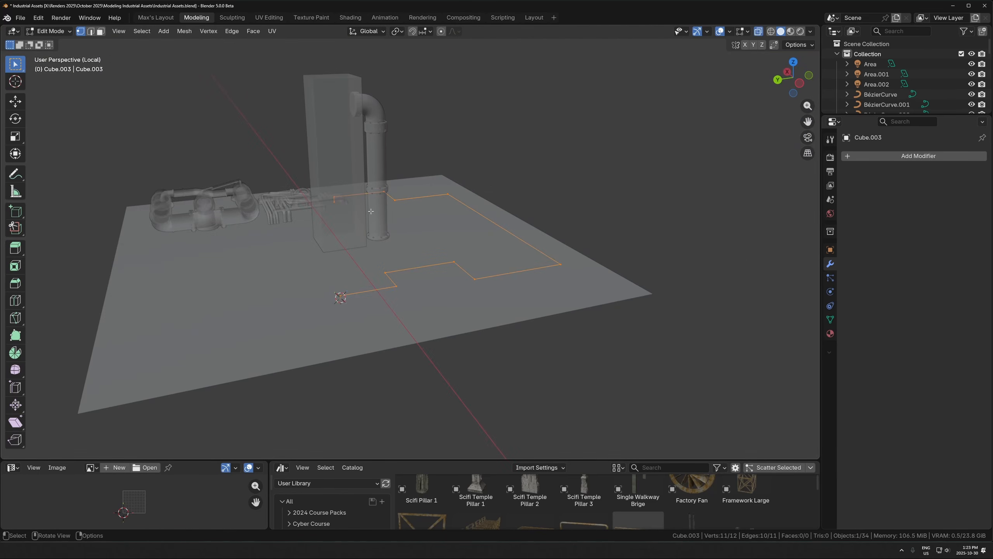
pyautogui.scroll(5, 412, 235)
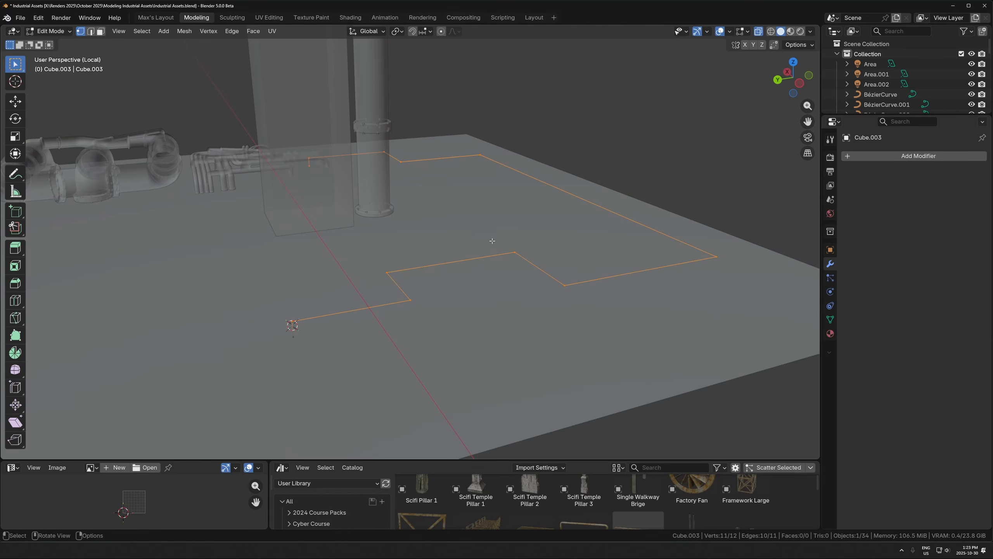
pyautogui.hotkey('ctrl', 'b')
pyautogui.press('Escape')
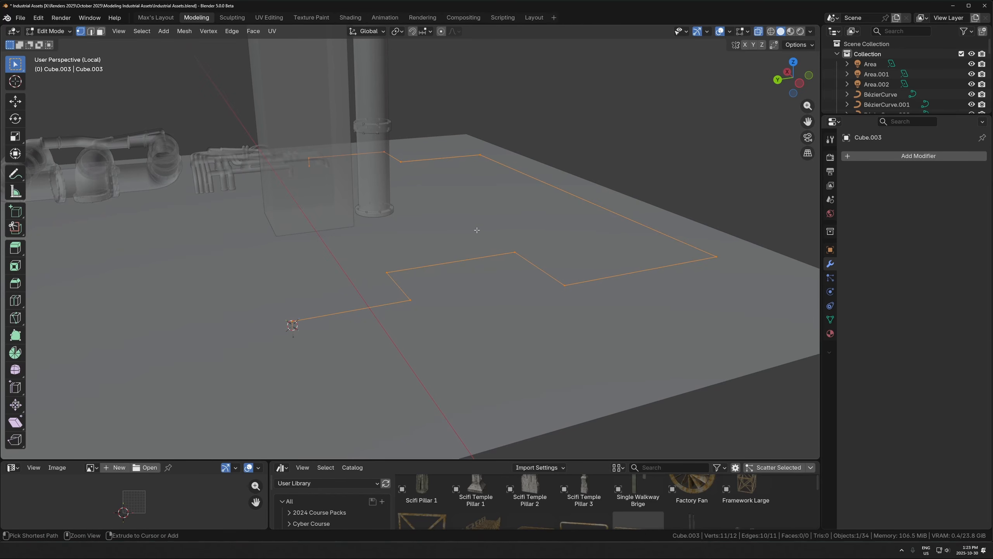
pyautogui.hotkey('ctrl', 'b')
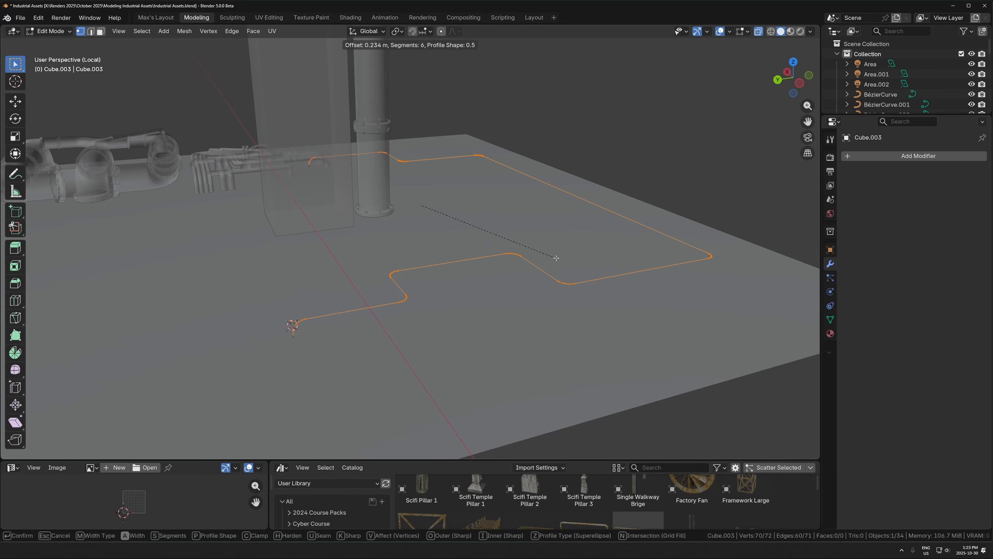
pyautogui.click(562, 259)
# - Leave Edit Mode, turn X-ray off, and convert the rounded path mesh to a curve
pyautogui.press('Tab')
pyautogui.moveTo(556, 264); pyautogui.dragTo(249, 301, button='middle')
pyautogui.hotkey('alt', 'z')
pyautogui.rightClick(231, 269)
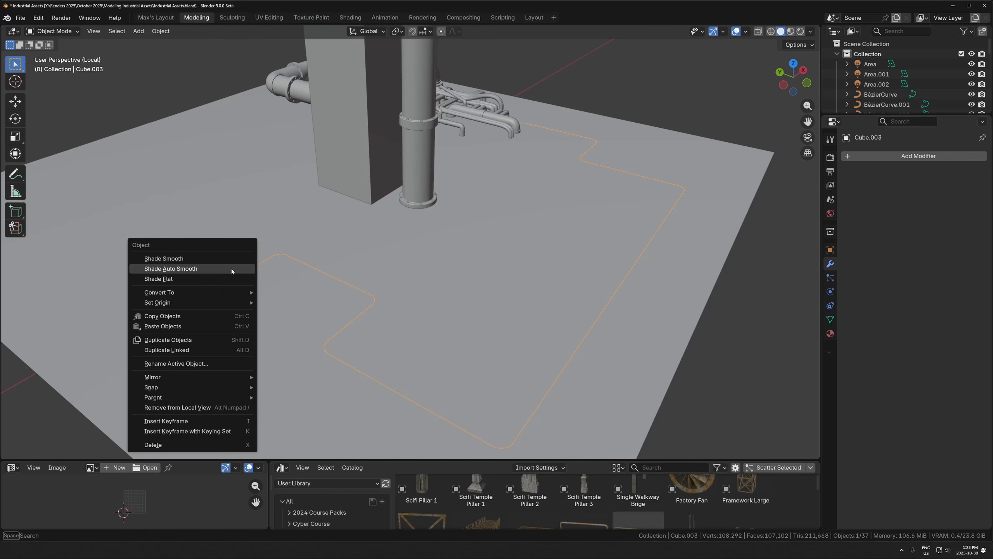
pyautogui.moveTo(217, 292)
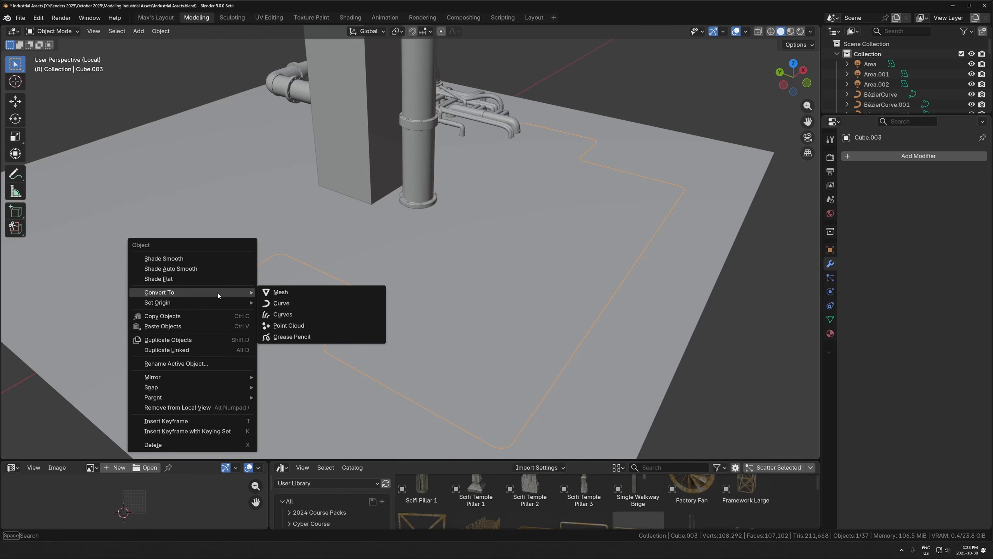
pyautogui.click(306, 307)
# - Give the path curve a round bevel depth of 0.025 m and deselect it
pyautogui.click(830, 305)
pyautogui.moveTo(487, 349); pyautogui.dragTo(475, 306, button='middle')
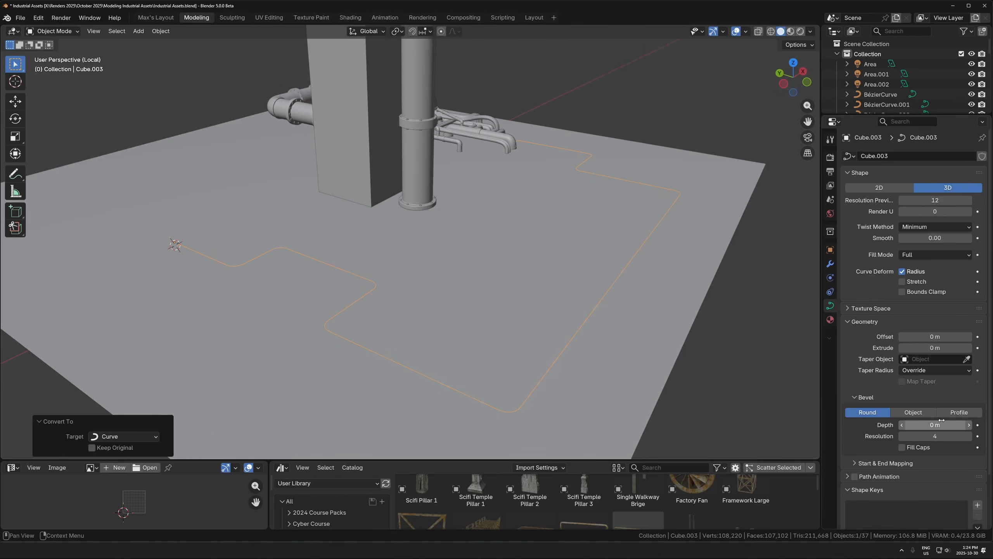
pyautogui.moveTo(935, 424); pyautogui.dragTo(946, 424)
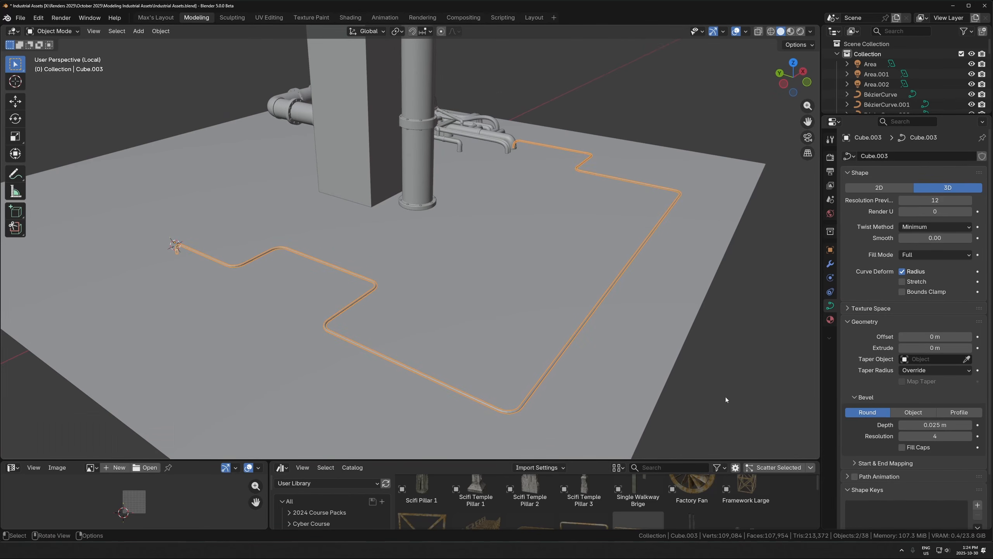
pyautogui.click(607, 351)
pyautogui.click(340, 263)
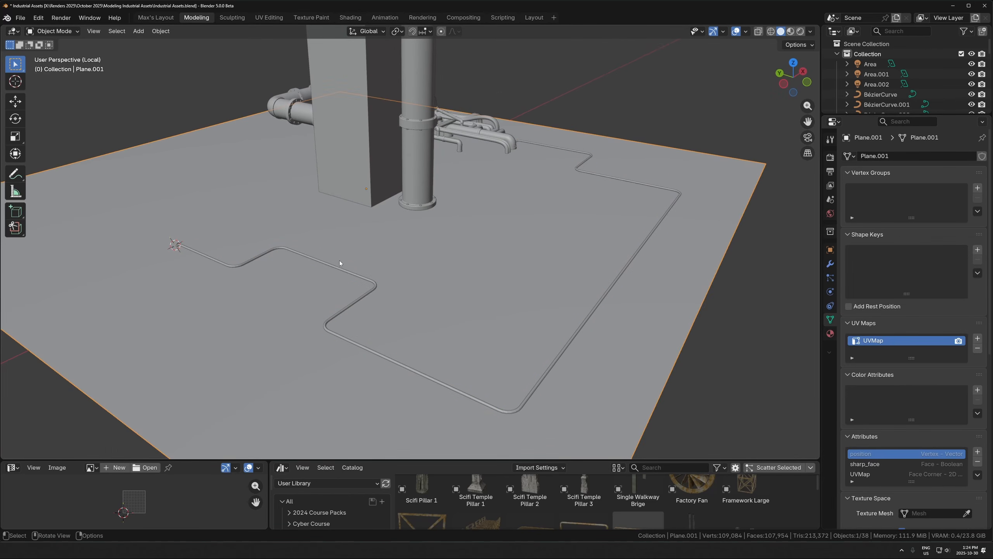
# - Select the thin pipe curve and duplicate it a short distance along X
pyautogui.click(273, 248)
pyautogui.moveTo(273, 248); pyautogui.dragTo(306, 306, button='middle')
pyautogui.scroll(2, 306, 306)
pyautogui.press('Tab')
pyautogui.press('Tab')
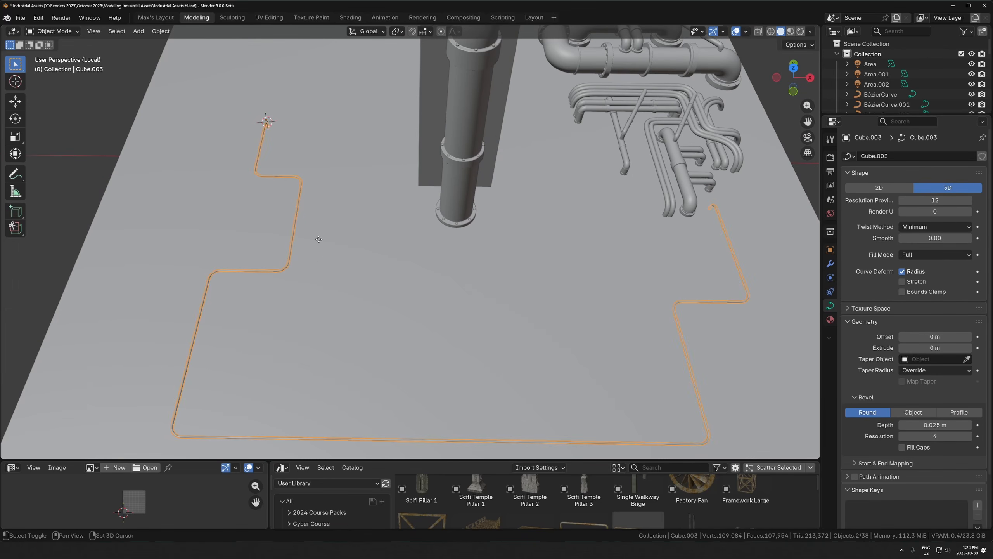
pyautogui.hotkey('shift', 'd')
pyautogui.press('x')
pyautogui.keyDown('shift'); pyautogui.click(344, 235); pyautogui.keyUp('shift')
# - In the duplicate curve, select the first two bends near the start with X-ray on and move them about 0.12 m along Y
pyautogui.press('Tab')
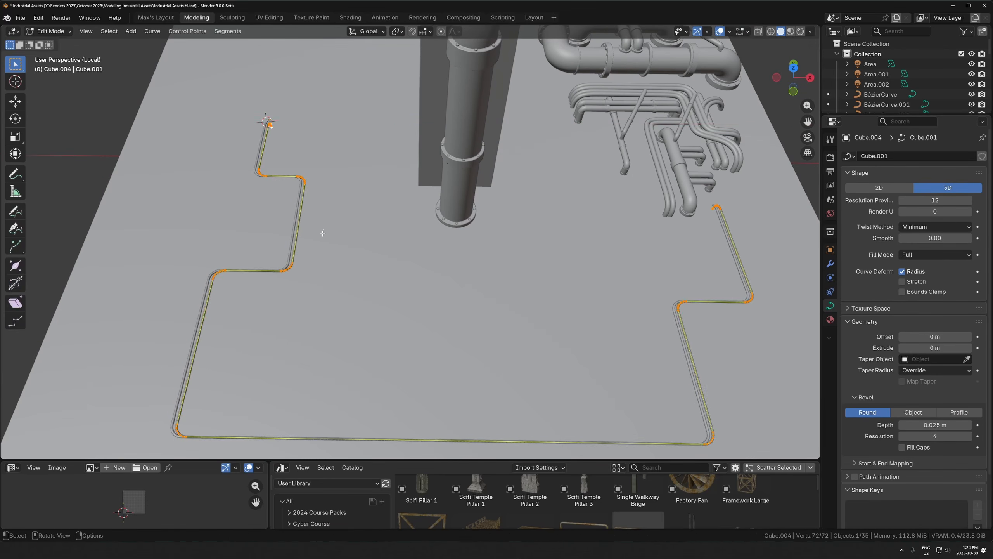
pyautogui.hotkey('alt', 'z')
pyautogui.moveTo(319, 198); pyautogui.dragTo(245, 158)
pyautogui.press('g')
pyautogui.press('y')
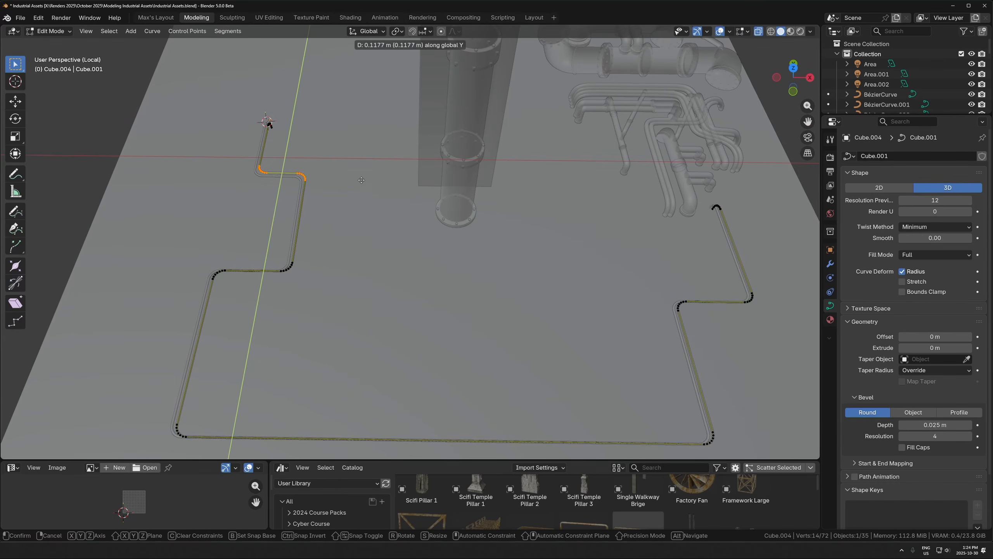
pyautogui.click(361, 180)
# - Move the duplicate's next bends along Y and the vertical run on its far side about -0.28 m along X
pyautogui.moveTo(316, 291); pyautogui.dragTo(197, 250)
pyautogui.press('g')
pyautogui.press('y')
pyautogui.click(487, 317)
pyautogui.keyDown('shift'); pyautogui.moveTo(487, 317); pyautogui.dragTo(402, 280, button='middle'); pyautogui.keyUp('shift')
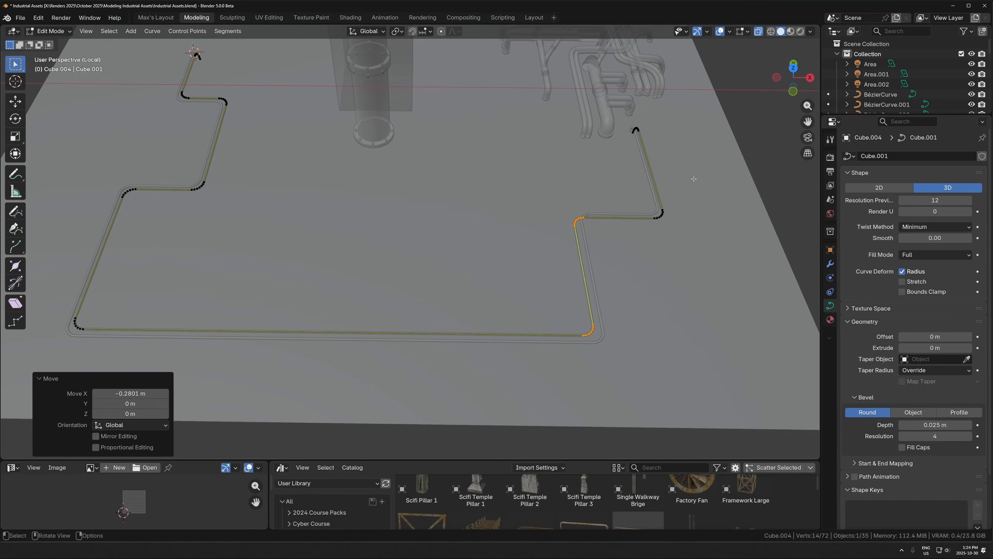
# - Move the two bends of the duplicate's last sideways step about 0.26 m along Y
pyautogui.moveTo(694, 179); pyautogui.dragTo(553, 244)
pyautogui.press('g')
pyautogui.press('y')
pyautogui.click(664, 128)
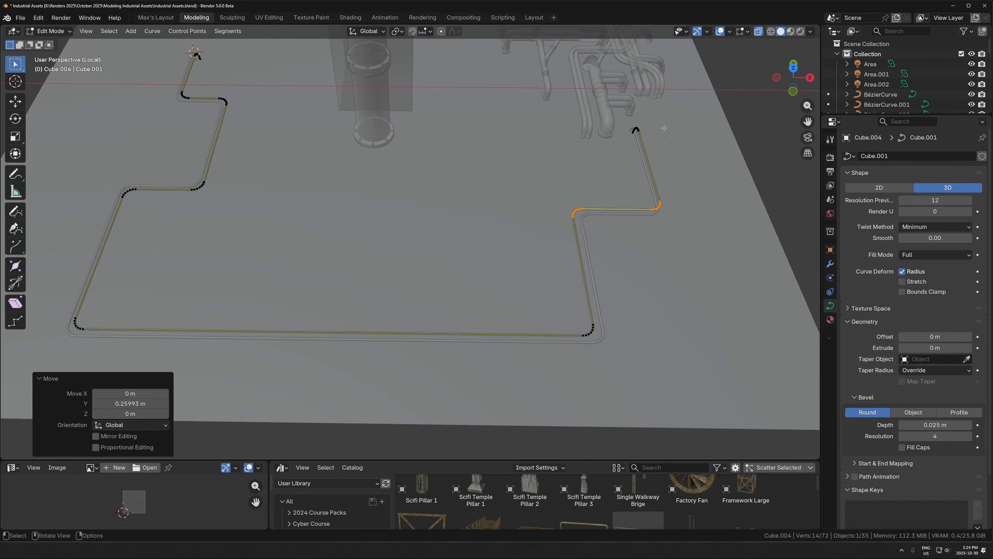
# - Move the control points of the duplicate's final run along negative X and return to Object Mode
pyautogui.moveTo(620, 113); pyautogui.dragTo(664, 204)
pyautogui.press('g')
pyautogui.press('y')
pyautogui.press('x')
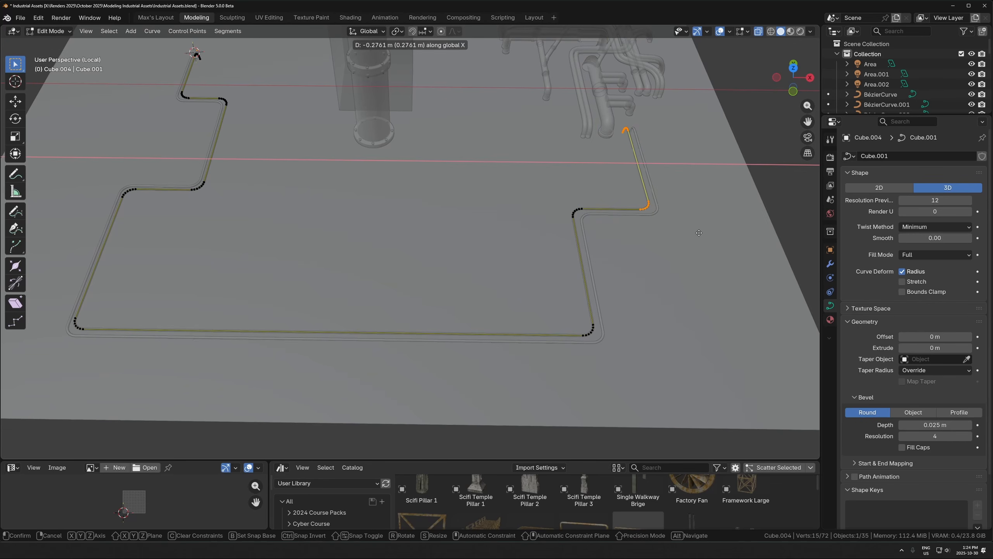
pyautogui.click(645, 240)
pyautogui.press('Tab')
pyautogui.keyDown('shift'); pyautogui.moveTo(394, 250); pyautogui.dragTo(402, 266, button='middle'); pyautogui.keyUp('shift')
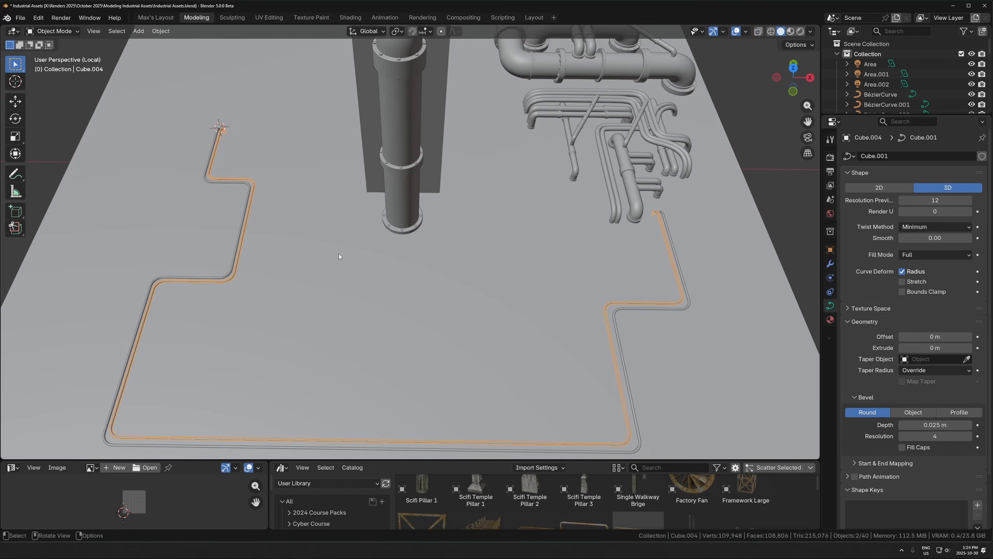
# - Select all control points on the duplicate's far side and move them along negative X, well away from the original pipe
pyautogui.press('Tab')
pyautogui.moveTo(647, 182); pyautogui.dragTo(609, 308)
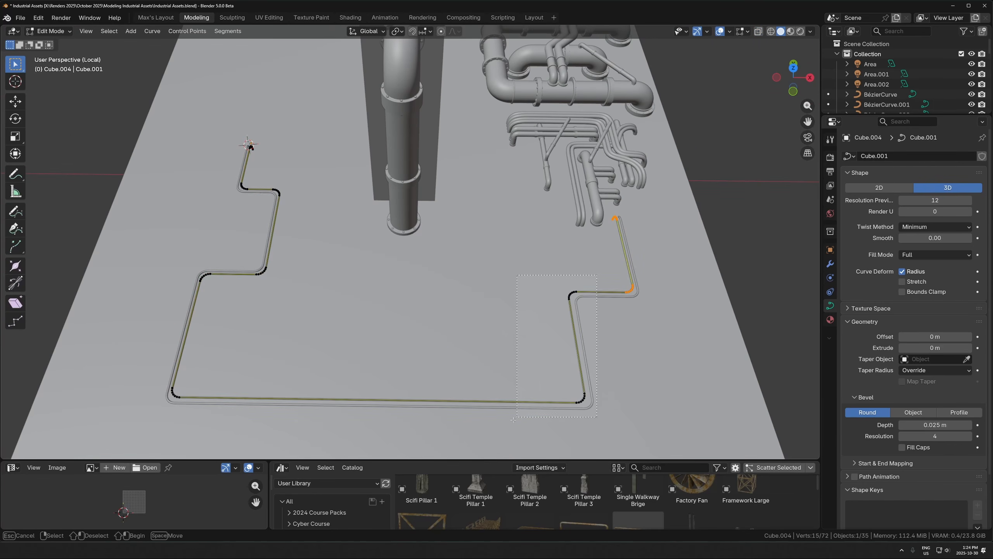
pyautogui.keyDown('shift'); pyautogui.moveTo(513, 419); pyautogui.dragTo(513, 420); pyautogui.keyUp('shift')
pyautogui.press('g')
pyautogui.press('x')
pyautogui.click(524, 326)
pyautogui.press('Tab')
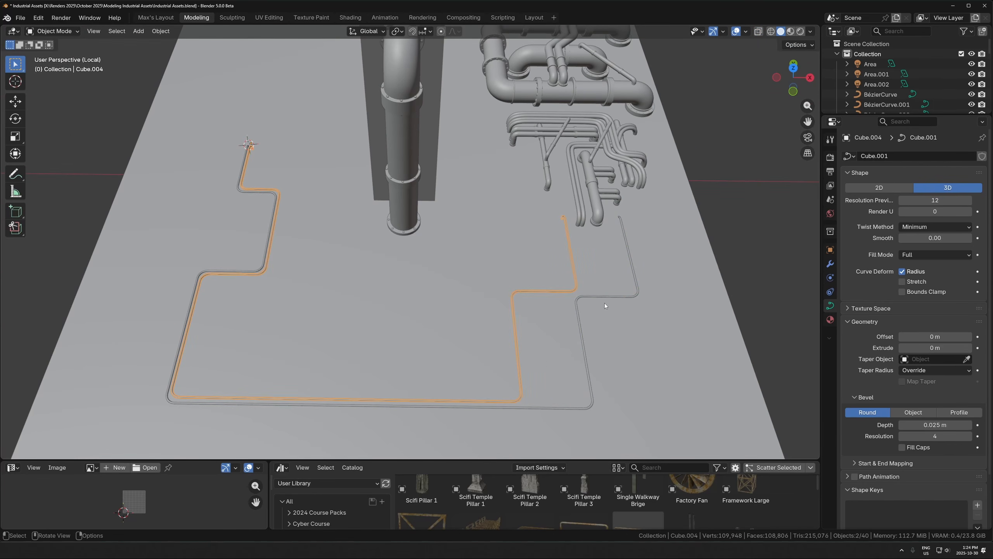
# - Select both floor pipe curves and convert them to meshes
pyautogui.keyDown('shift'); pyautogui.click(264, 251); pyautogui.keyUp('shift')
pyautogui.moveTo(265, 251); pyautogui.dragTo(324, 251, button='middle')
pyautogui.rightClick(250, 246)
pyautogui.moveTo(249, 245)
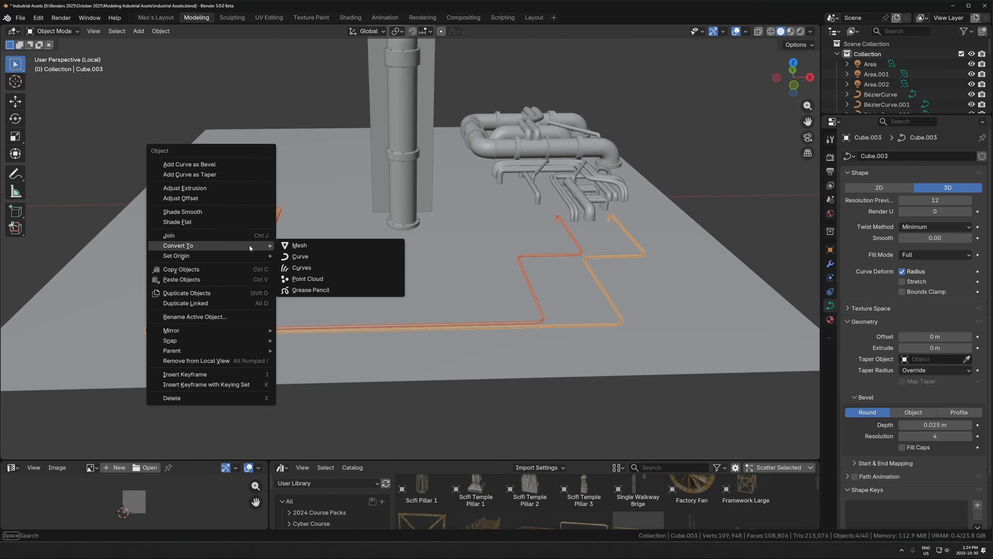
pyautogui.click(301, 245)
# - Shade both floor pipe meshes smooth and deselect everything
pyautogui.moveTo(424, 276); pyautogui.dragTo(595, 216, button='middle')
pyautogui.keyDown('shift'); pyautogui.click(322, 225); pyautogui.keyUp('shift')
pyautogui.rightClick(324, 228)
pyautogui.click(280, 185)
pyautogui.hotkey('alt', 'a')
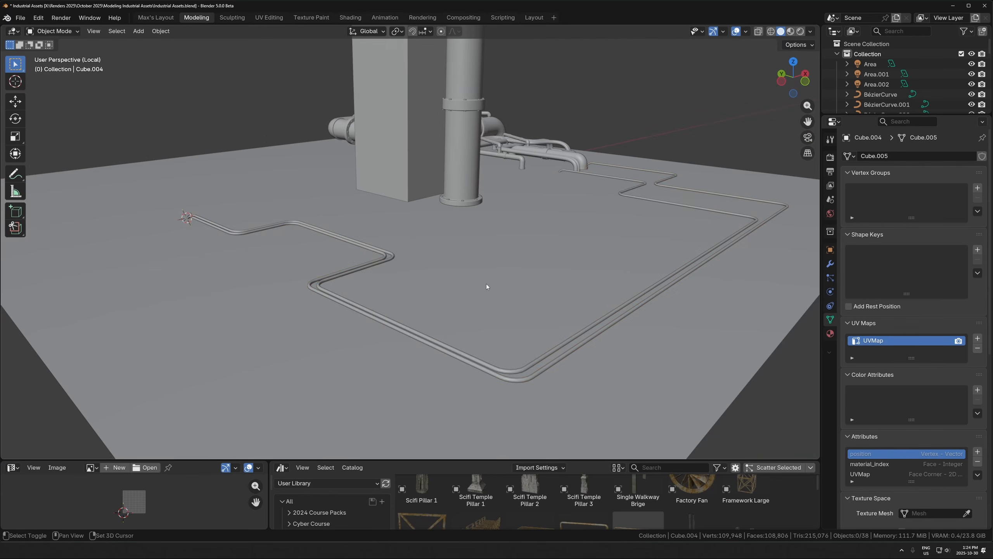
# - Check the floor pipes in Rendered shading and return to Solid shading
pyautogui.press('z')
pyautogui.click(442, 174)
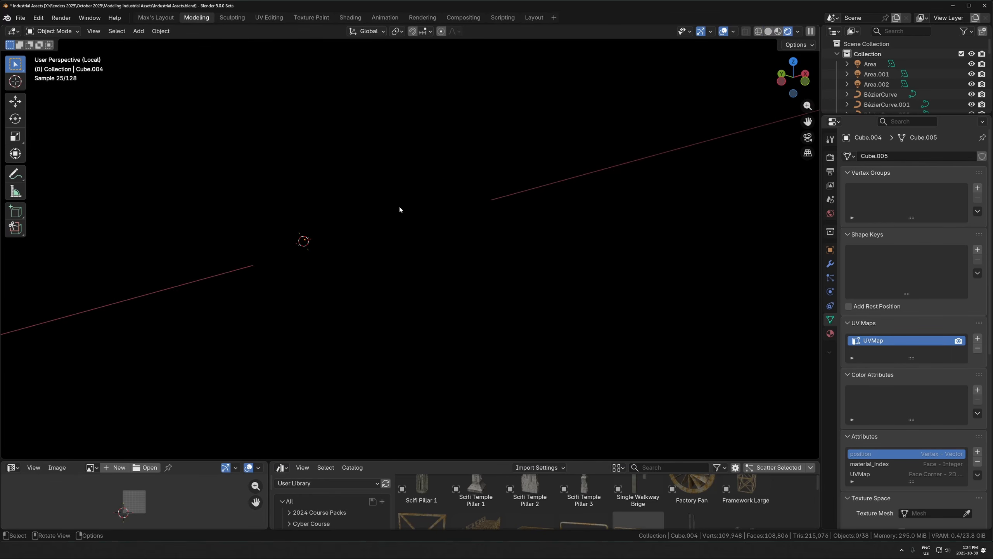
pyautogui.press('z')
pyautogui.click(457, 208)
pyautogui.moveTo(457, 231)
pyautogui.mouseDown(button='middle')
pyautogui.moveTo(377, 257)
pyautogui.moveTo(400, 272)
pyautogui.mouseUp(button='middle')
pyautogui.scroll(-7, 366, 270)
pyautogui.scroll(6, 395, 291)
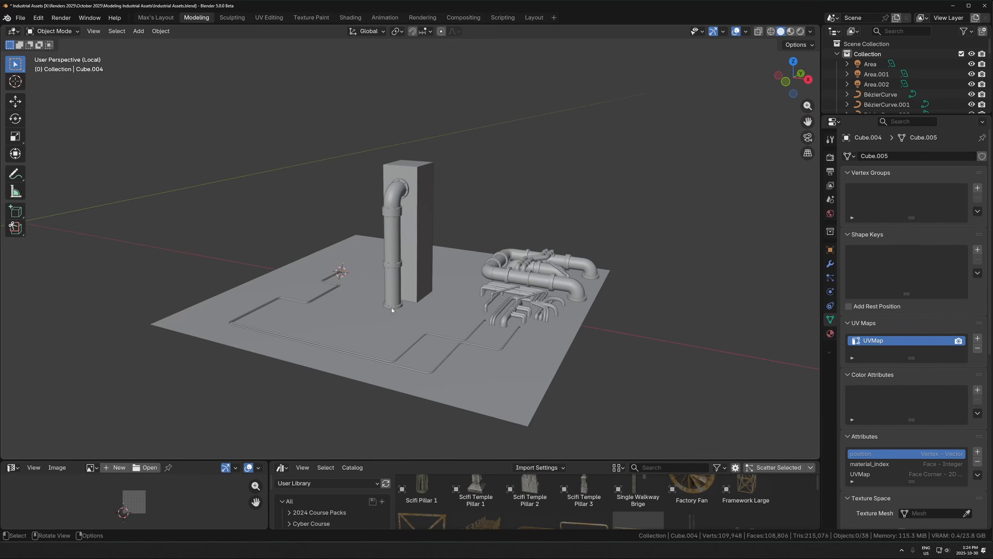
# - Exit local view and duplicate two of the area lights 26.505 m along X, over the pipe floor
pyautogui.press('KP_Divide')
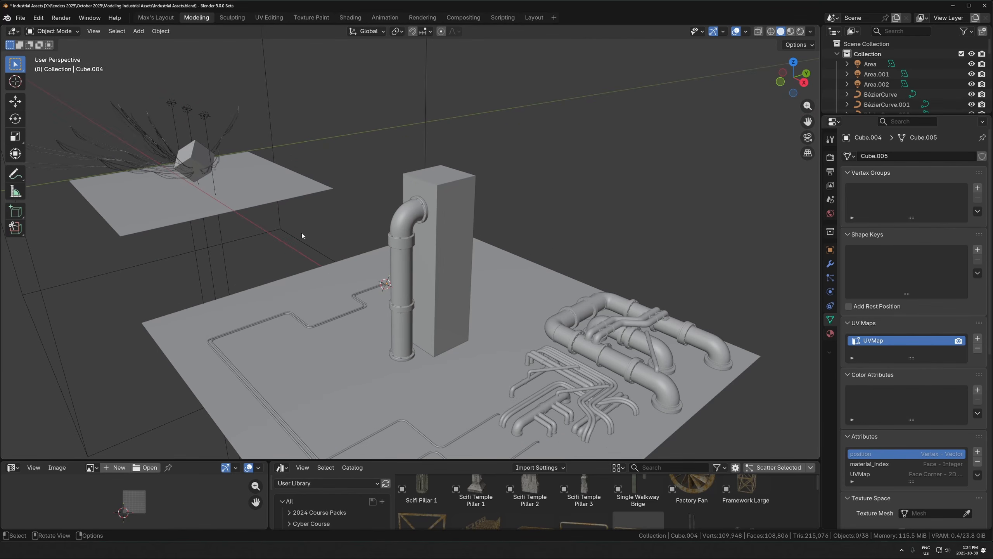
pyautogui.click(181, 112)
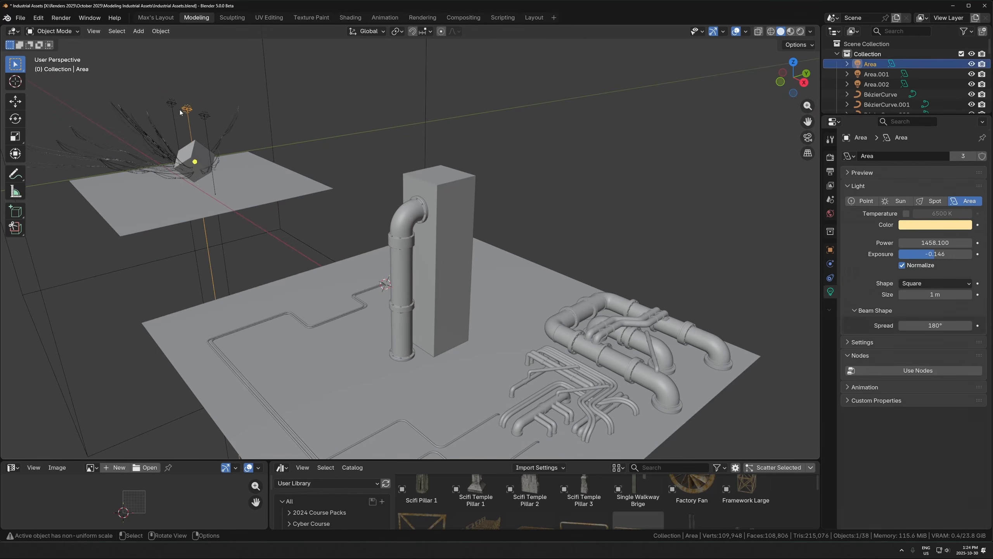
pyautogui.keyDown('shift'); pyautogui.click(205, 116); pyautogui.keyUp('shift')
pyautogui.moveTo(195, 142); pyautogui.dragTo(230, 149, button='middle')
pyautogui.scroll(-3, 231, 148)
pyautogui.hotkey('shift', 'd')
pyautogui.press('x')
pyautogui.click(485, 247)
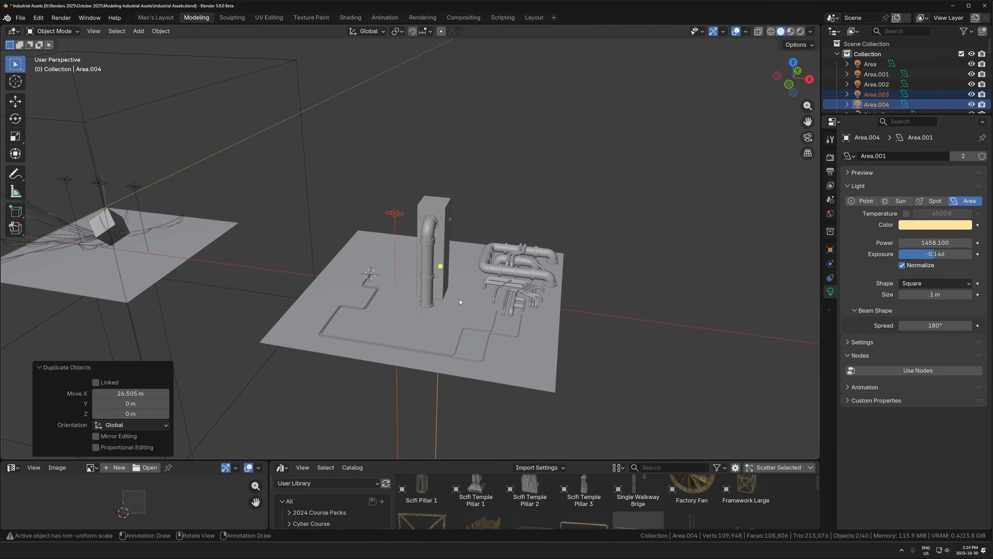
# - Switch the viewport to Rendered shading and raise the two duplicated area lights along Z
pyautogui.press('z')
pyautogui.click(465, 251)
pyautogui.press('g')
pyautogui.press('z')
pyautogui.click(466, 231)
pyautogui.moveTo(450, 250); pyautogui.dragTo(463, 237, button='middle')
pyautogui.scroll(4, 391, 275)
# - Select the inner floor pipe, enlarge the lower editors and turn the asset browser into a Shader Editor
pyautogui.click(334, 369)
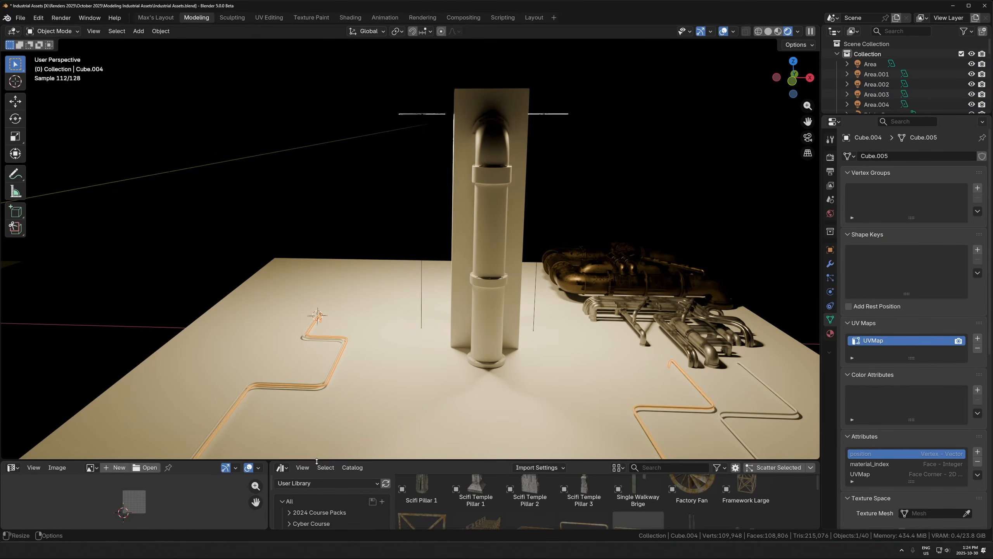
pyautogui.moveTo(317, 460); pyautogui.dragTo(309, 367)
pyautogui.click(282, 375)
pyautogui.click(303, 467)
pyautogui.keyDown('shift'); pyautogui.moveTo(445, 303); pyautogui.dragTo(402, 224, button='middle'); pyautogui.keyUp('shift')
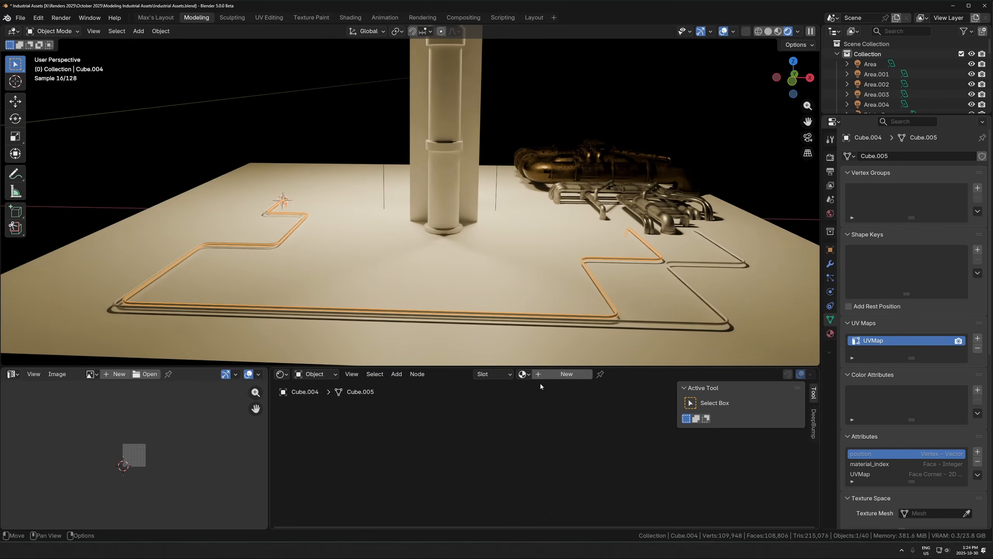
# - Assign the green_metal_rust material to the inner floor pipe and link it to the outer floor pipe
pyautogui.click(524, 373)
pyautogui.click(575, 390)
pyautogui.click(266, 250)
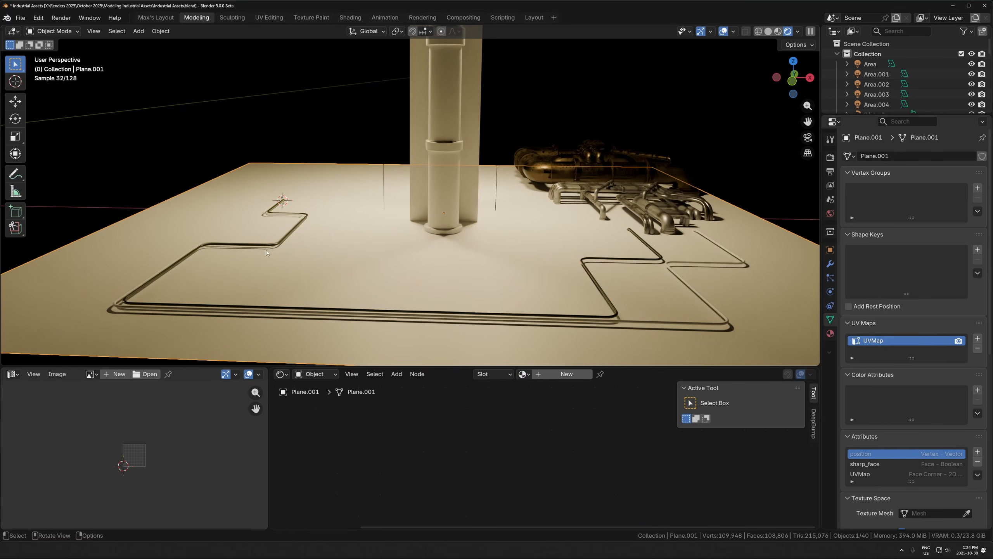
pyautogui.click(273, 248)
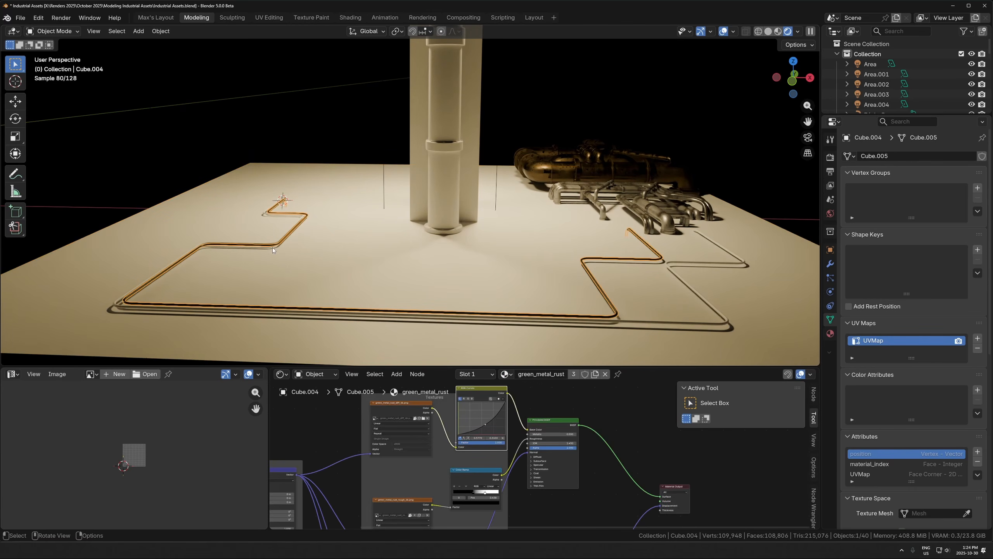
pyautogui.click(126, 308)
pyautogui.keyDown('shift'); pyautogui.click(129, 303); pyautogui.keyUp('shift')
pyautogui.hotkey('ctrl', 'l')
pyautogui.press('m')
# - Select both floor pipes together and apply their scale
pyautogui.scroll(3, 234, 272)
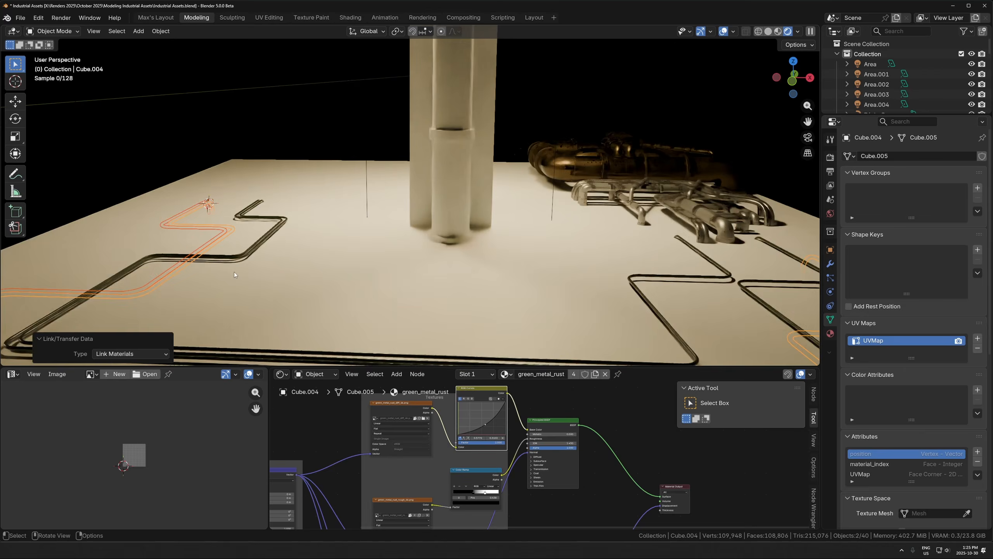
pyautogui.keyDown('shift'); pyautogui.moveTo(235, 272); pyautogui.dragTo(359, 229, button='middle'); pyautogui.keyUp('shift')
pyautogui.scroll(3, 310, 236)
pyautogui.click(318, 245)
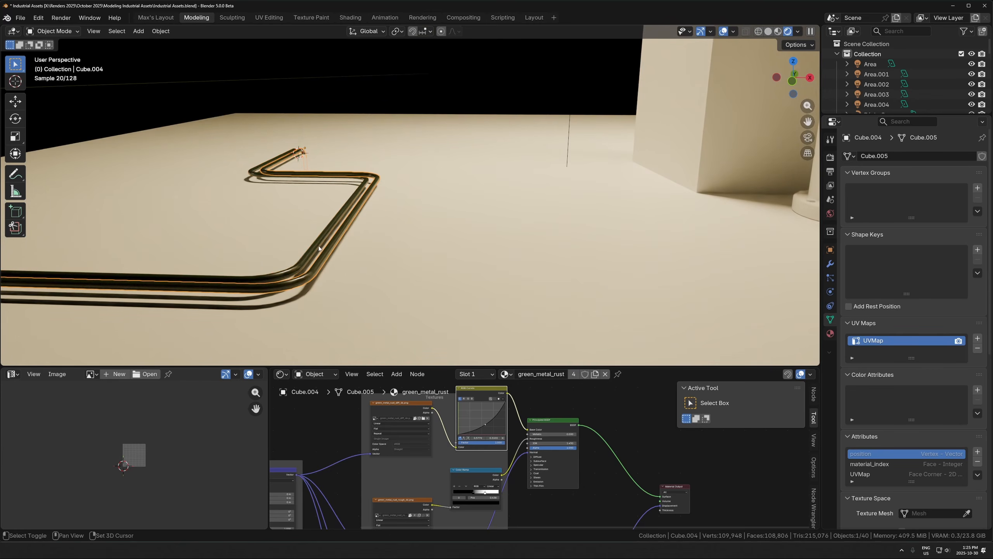
pyautogui.keyDown('shift'); pyautogui.click(319, 247); pyautogui.keyUp('shift')
pyautogui.hotkey('ctrl', 'a')
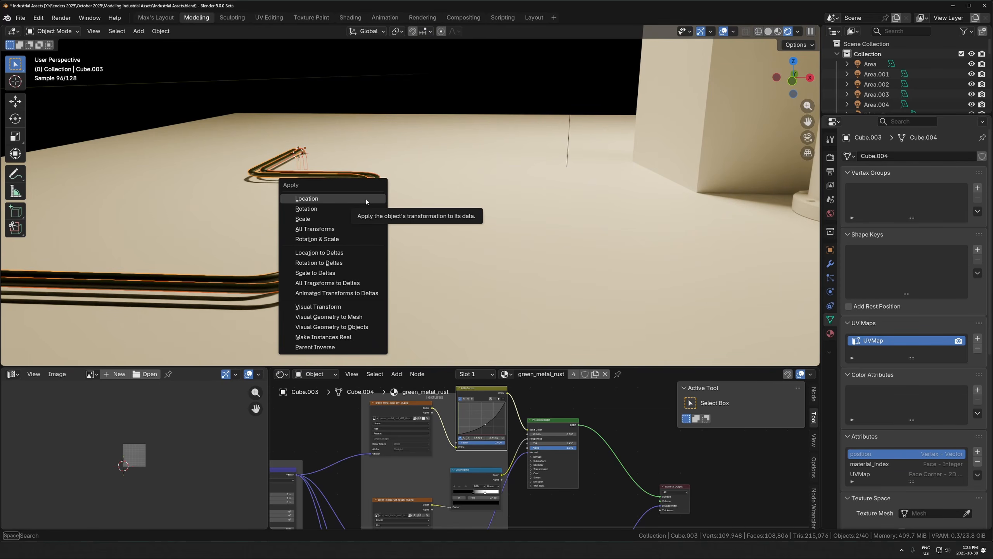
pyautogui.press('s')
# - Unwrap all geometry of both floor pipes with Cube Projection in Edit Mode
pyautogui.press('Tab')
pyautogui.press('a')
pyautogui.press('q')
pyautogui.press('u')
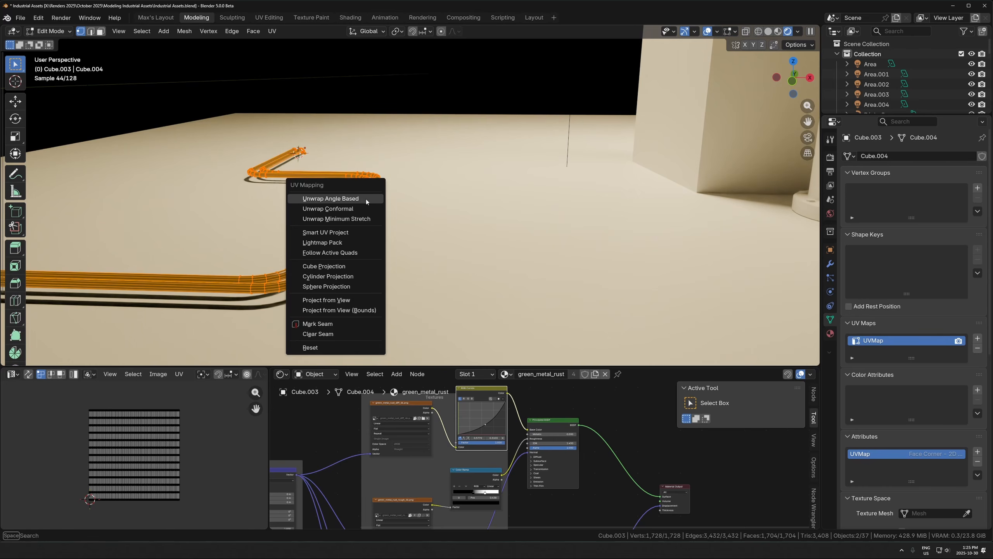
pyautogui.click(320, 268)
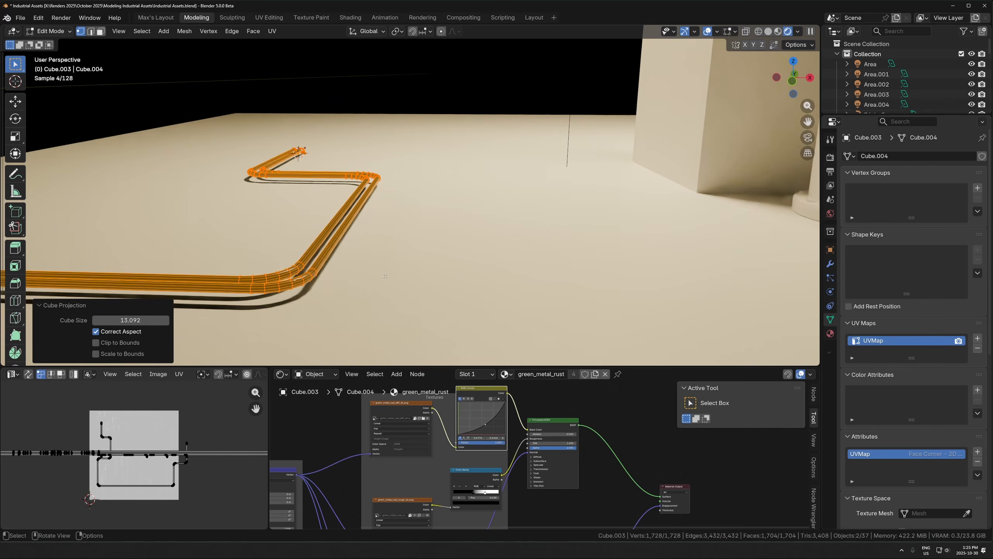
pyautogui.scroll(-2, 297, 290)
pyautogui.press('s')
pyautogui.rightClick(217, 430)
# - Apply the scale of both floor pipes once more and repeat their Cube Projection unwrap
pyautogui.press('Tab')
pyautogui.hotkey('ctrl', 'a')
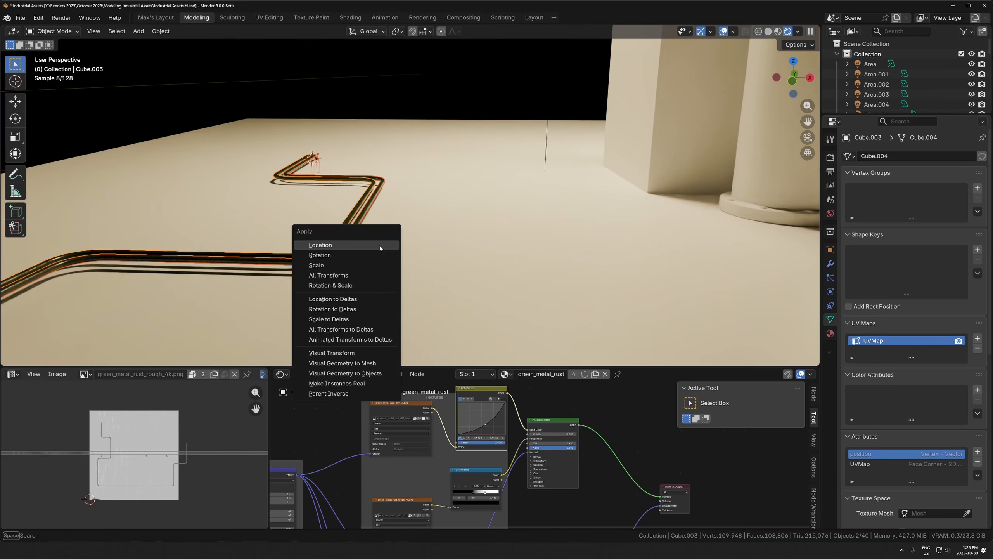
pyautogui.press('s')
pyautogui.press('Tab')
pyautogui.press('u')
pyautogui.click(377, 243)
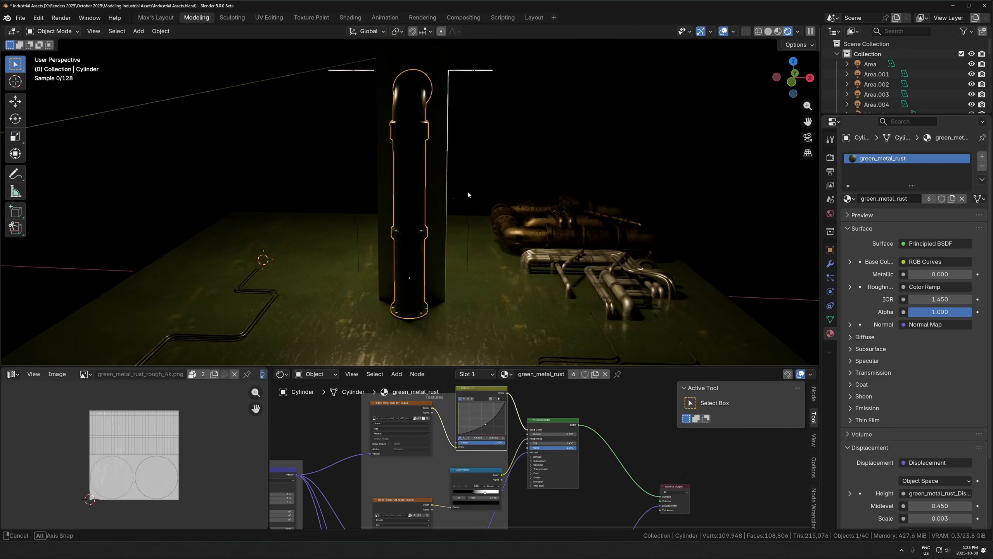
# - Enter Edit Mode on the tall vertical pipe with edge selection active
pyautogui.moveTo(467, 190); pyautogui.dragTo(474, 257, button='middle')
pyautogui.scroll(2, 467, 213)
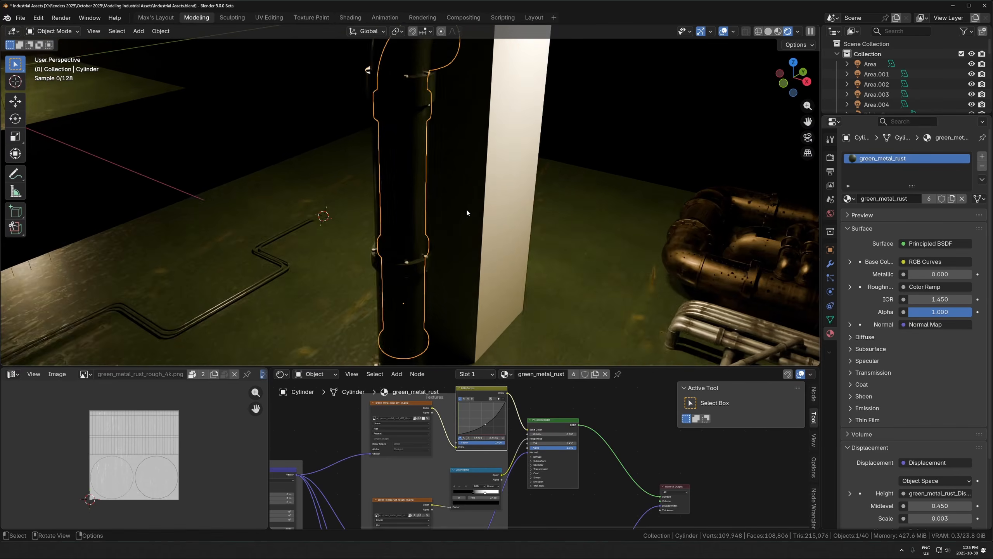
pyautogui.click(481, 236)
pyautogui.hotkey('ctrl', 'z')
pyautogui.keyDown('shift'); pyautogui.moveTo(453, 222); pyautogui.dragTo(435, 215, button='middle'); pyautogui.keyUp('shift')
pyautogui.scroll(2, 452, 223)
pyautogui.press('Tab')
pyautogui.hotkey('alt', 'z')
pyautogui.scroll(1, 455, 213)
pyautogui.press('2')
# - Select the rim edge loop of the vertical pipe's upper collar and switch to Solid shading
pyautogui.keyDown('alt'); pyautogui.click(435, 89); pyautogui.keyUp('alt')
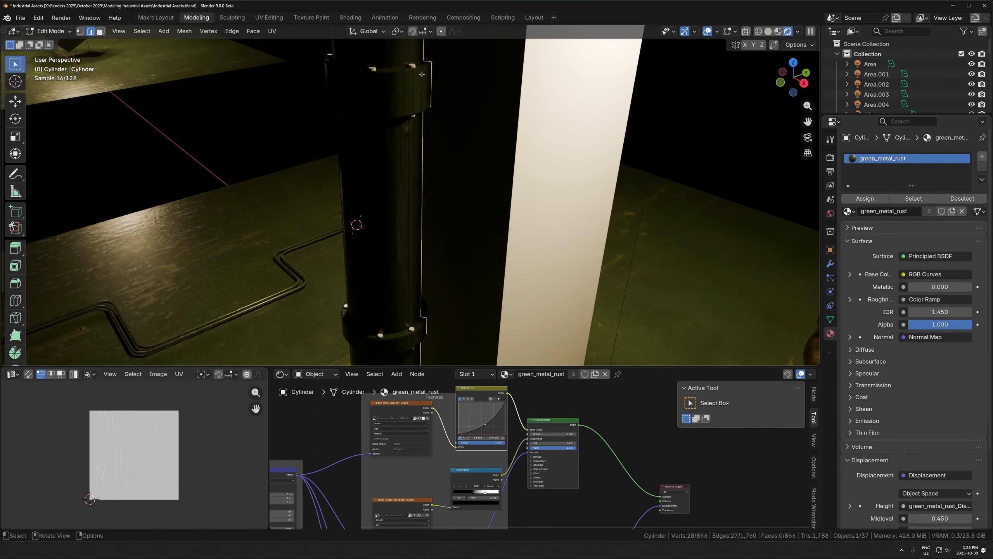
pyautogui.keyDown('alt'); pyautogui.keyDown('shift'); pyautogui.click(410, 69); pyautogui.keyUp('shift'); pyautogui.keyUp('alt')
pyautogui.moveTo(410, 69); pyautogui.dragTo(394, 111, button='middle')
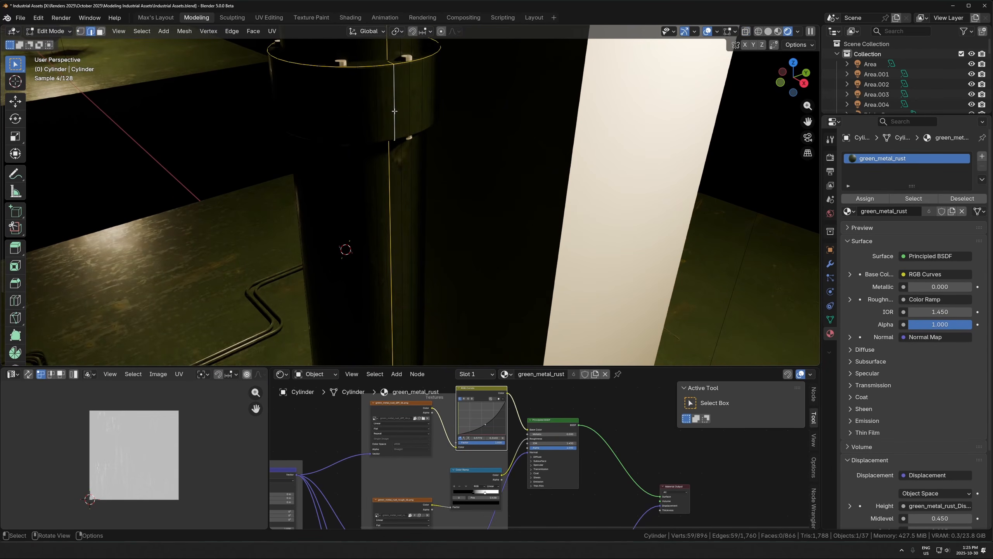
pyautogui.keyDown('alt'); pyautogui.keyDown('shift'); pyautogui.click(387, 59); pyautogui.keyUp('shift'); pyautogui.keyUp('alt')
pyautogui.keyDown('alt'); pyautogui.keyDown('shift'); pyautogui.click(384, 61); pyautogui.keyUp('shift'); pyautogui.keyUp('alt')
pyautogui.press('z')
pyautogui.click(441, 103)
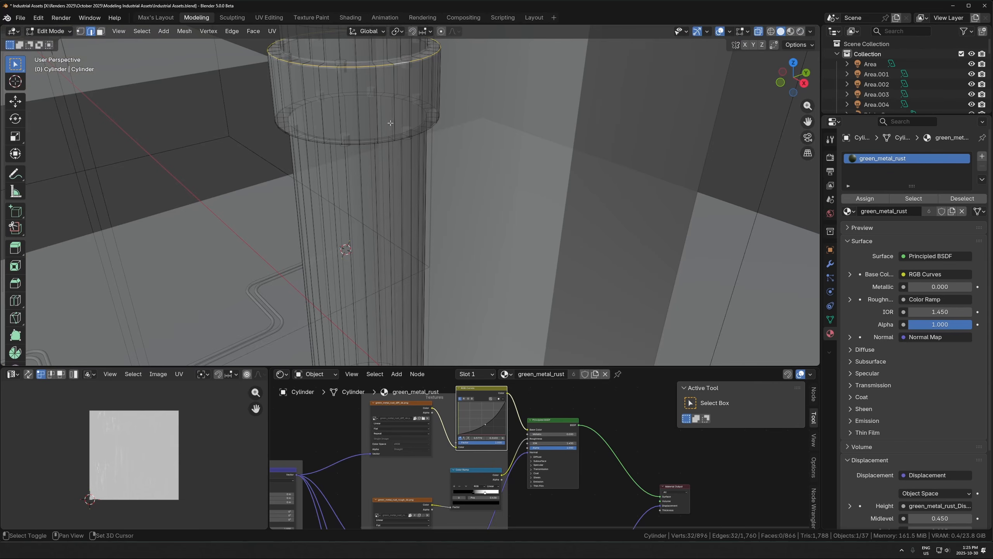
# - Add the remaining edge loops around the vertical pipe's upper collar to the selection
pyautogui.hotkey('alt', 'z')
pyautogui.moveTo(395, 103); pyautogui.dragTo(502, 43, button='middle')
pyautogui.keyDown('alt'); pyautogui.keyDown('shift'); pyautogui.click(365, 147); pyautogui.keyUp('shift'); pyautogui.keyUp('alt')
pyautogui.keyDown('alt'); pyautogui.keyDown('shift'); pyautogui.click(389, 60); pyautogui.keyUp('shift'); pyautogui.keyUp('alt')
pyautogui.hotkey('alt', 'z')
pyautogui.hotkey('alt', 'z')
pyautogui.hotkey('alt', 'z')
pyautogui.scroll(-5, 430, 157)
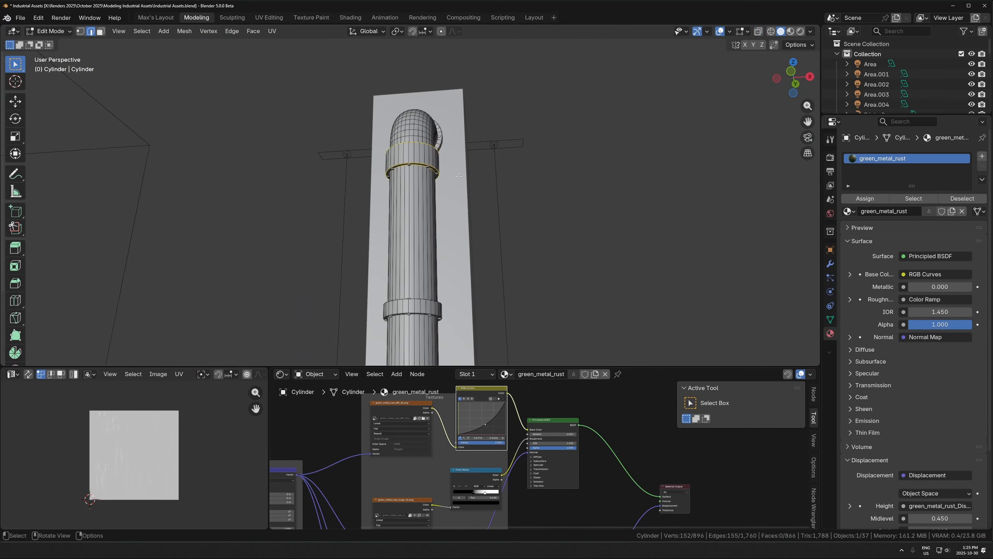
# - Extend the selection to the edge loops farther down the vertical pipe and mark all selected edges as seams
pyautogui.keyDown('shift'); pyautogui.moveTo(438, 282); pyautogui.dragTo(428, 169, button='middle'); pyautogui.keyUp('shift')
pyautogui.scroll(4, 428, 169)
pyautogui.scroll(-2, 427, 270)
pyautogui.keyDown('alt'); pyautogui.keyDown('shift'); pyautogui.click(406, 314); pyautogui.keyUp('shift'); pyautogui.keyUp('alt')
pyautogui.hotkey('alt', 'z')
pyautogui.moveTo(465, 273); pyautogui.dragTo(437, 212, button='middle')
pyautogui.moveTo(403, 72); pyautogui.dragTo(405, 211, button='middle')
pyautogui.rightClick(404, 205)
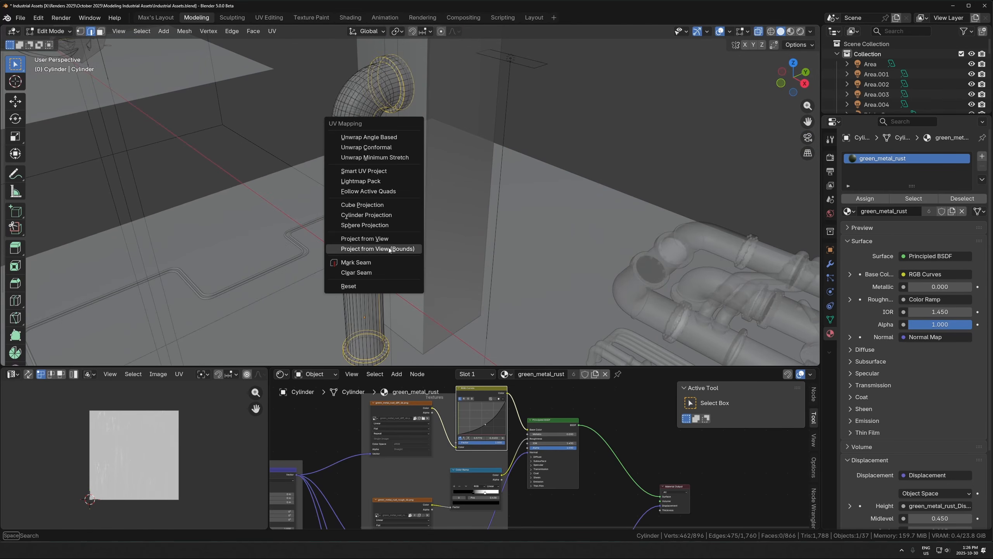
pyautogui.click(371, 262)
# - Unwrap the entire vertical pipe with the Angle Based method and return to Object Mode
pyautogui.press('a')
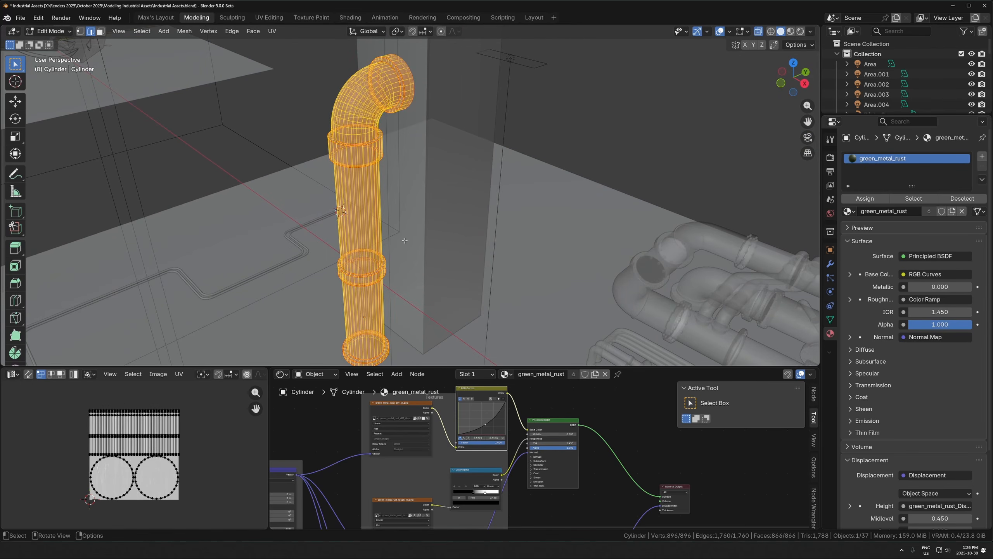
pyautogui.press('u')
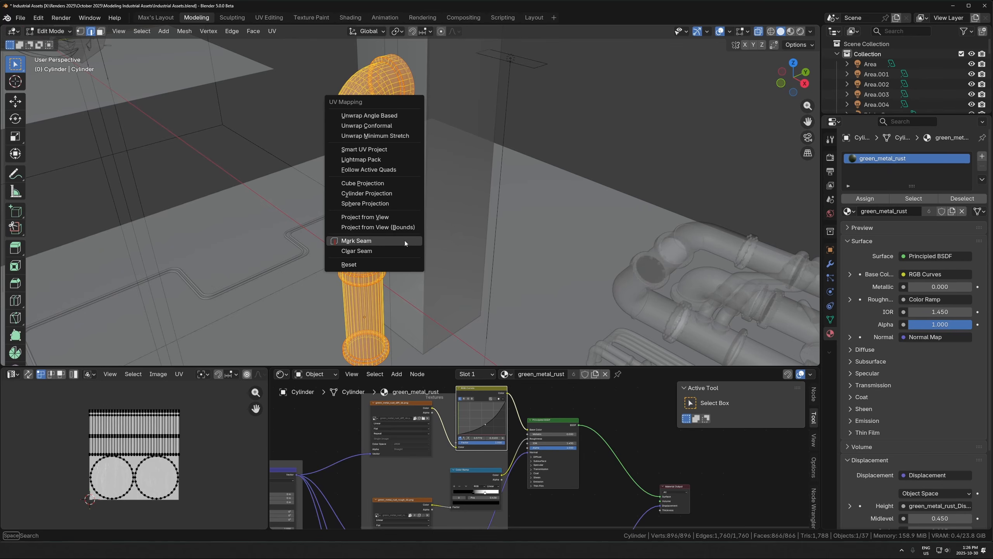
pyautogui.click(383, 118)
pyautogui.press('Tab')
# - Isolate the vertical pipe in local view and inspect its material in Rendered and Material Preview shading
pyautogui.press('z')
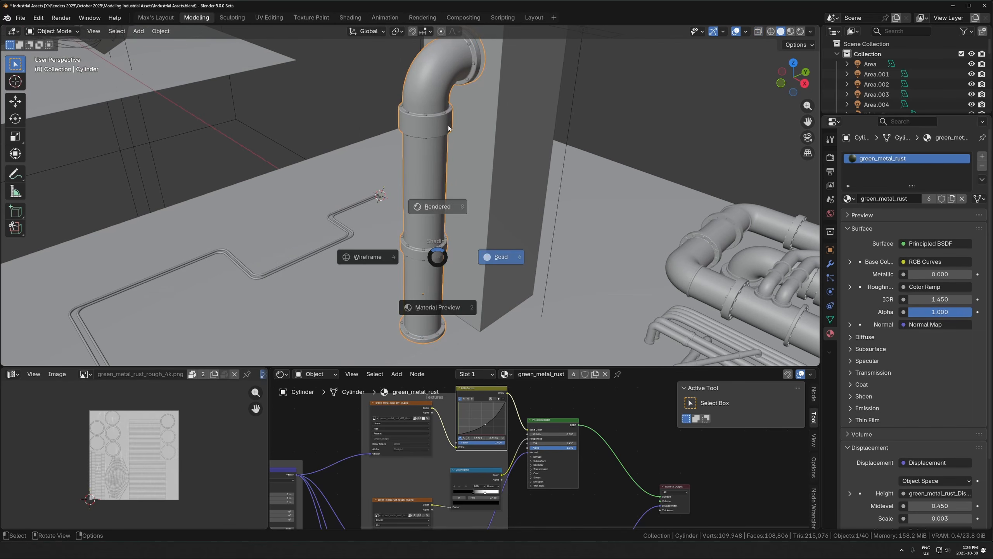
pyautogui.click(448, 128)
pyautogui.press('KP_Divide')
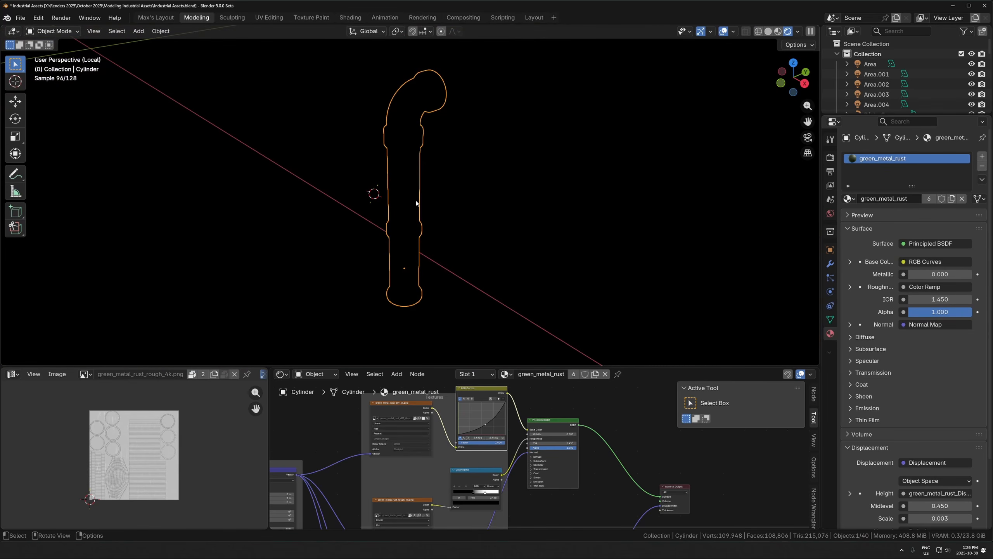
pyautogui.press('z')
pyautogui.click(423, 316)
pyautogui.scroll(5, 446, 280)
pyautogui.moveTo(467, 247)
pyautogui.mouseDown(button='middle')
pyautogui.moveTo(345, 231)
pyautogui.moveTo(266, 238)
pyautogui.moveTo(487, 223)
pyautogui.moveTo(436, 254)
pyautogui.moveTo(424, 161)
pyautogui.moveTo(371, 249)
pyautogui.moveTo(406, 158)
pyautogui.moveTo(527, 183)
pyautogui.moveTo(479, 268)
pyautogui.mouseUp(button='middle')
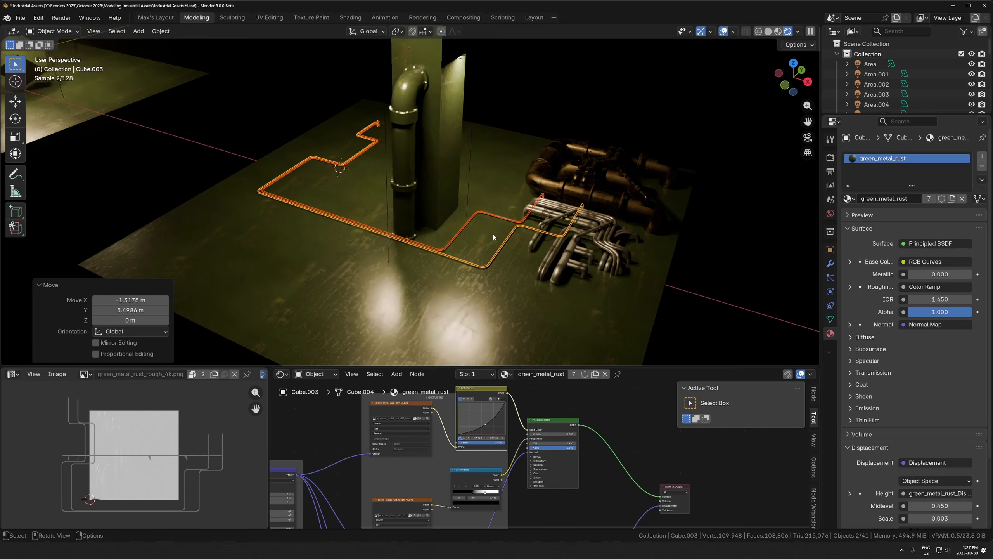
# - Rotate the linked duplicate of the floor pipes 180° about Z and move it 3.4995 m in X and -14.578 m in Y
pyautogui.write('z180')
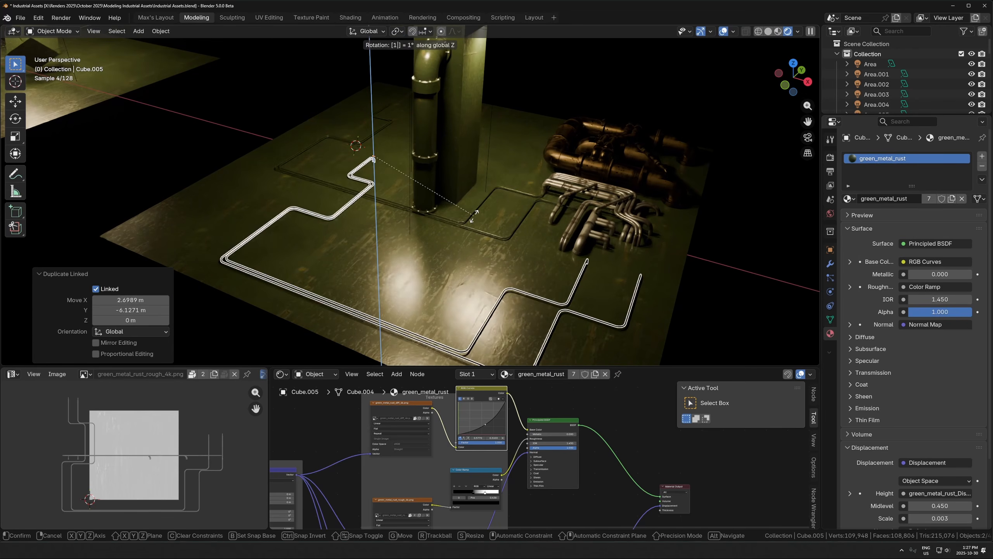
pyautogui.press('Return')
pyautogui.press('g')
pyautogui.hotkey('shift', 'z')
pyautogui.click(315, 26)
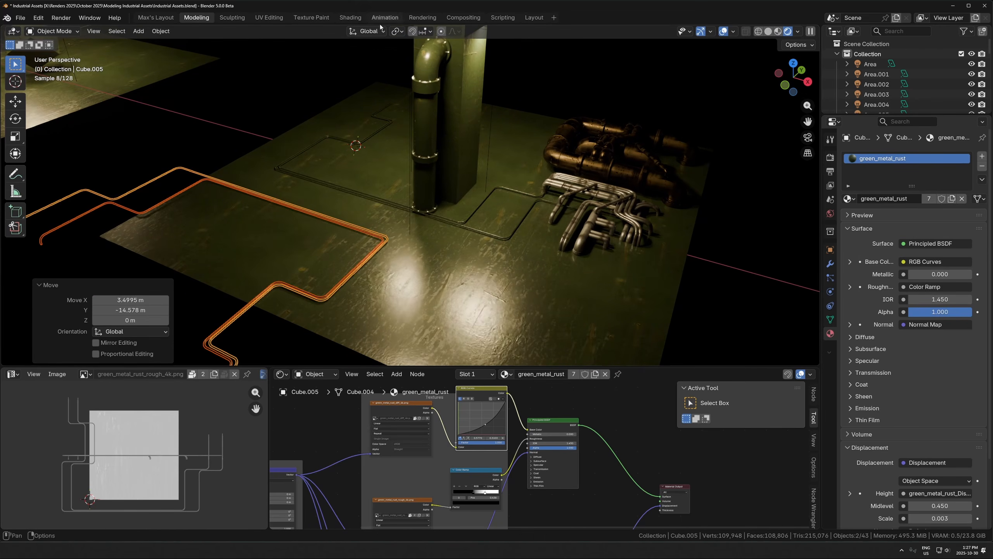
# - Duplicate the rotated pipe pair within the horizontal plane, shift the copy along positive X across the floor and deselect everything
pyautogui.hotkey('shift', 'd')
pyautogui.hotkey('shift', 'z')
pyautogui.click(371, 88)
pyautogui.press('g')
pyautogui.press('x')
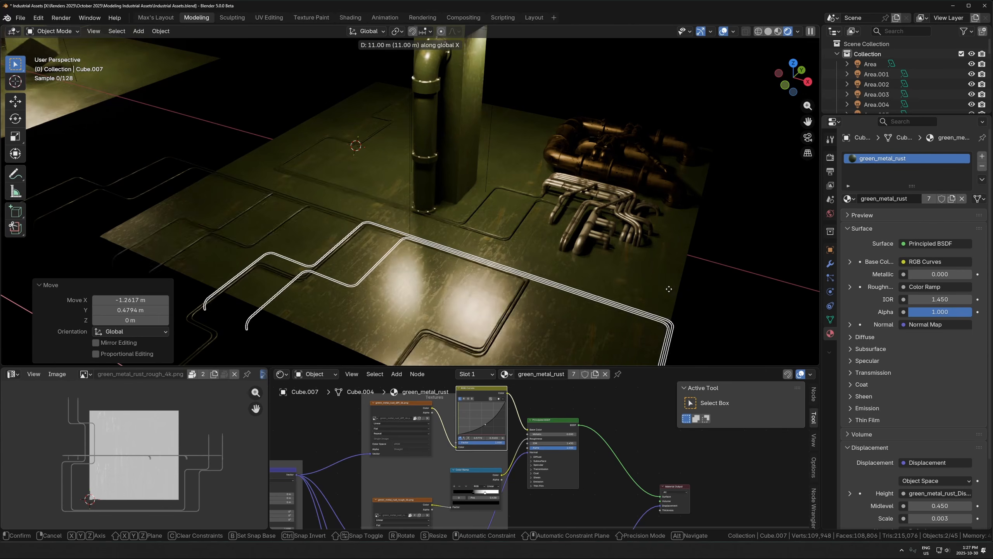
pyautogui.click(633, 328)
pyautogui.hotkey('alt', 'a')
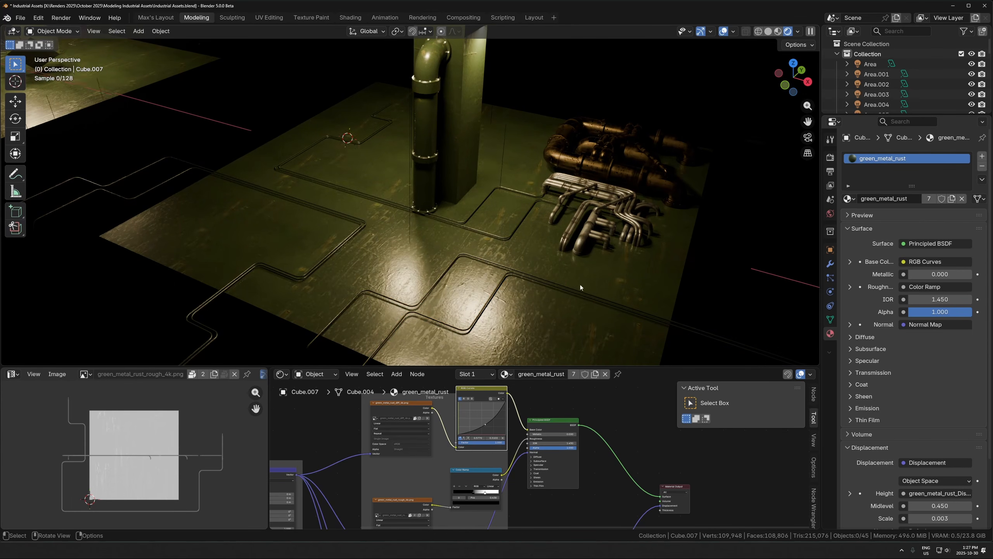
# - Select both pipes of the newest copy, reposition them in the horizontal plane beside the pipe cluster and deselect everything
pyautogui.scroll(2, 547, 285)
pyautogui.keyDown('shift'); pyautogui.click(555, 305); pyautogui.keyUp('shift')
pyautogui.click(562, 308)
pyautogui.keyDown('shift'); pyautogui.click(561, 317); pyautogui.keyUp('shift')
pyautogui.moveTo(447, 295); pyautogui.dragTo(493, 325, button='middle')
pyautogui.scroll(-2, 493, 313)
pyautogui.press('g')
pyautogui.hotkey('shift', 'z')
pyautogui.click(615, 266)
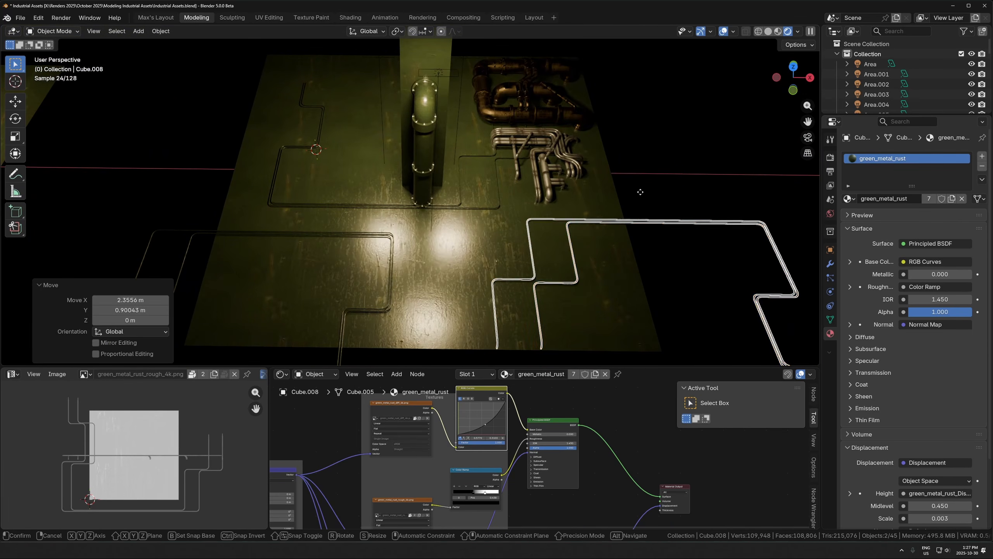
pyautogui.hotkey('alt', 'a')
pyautogui.moveTo(483, 329); pyautogui.dragTo(469, 233, button='middle')
pyautogui.scroll(5, 580, 282)
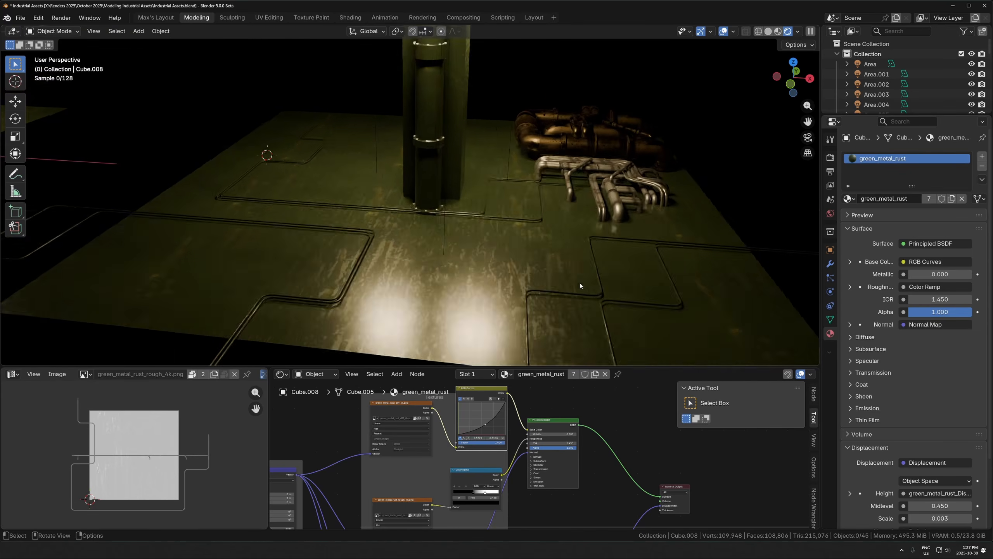
# - Add a cube beside the flange ring of the vertical pipe and scale it to 0.053 in solid shading
pyautogui.click(455, 253)
pyautogui.moveTo(489, 282)
pyautogui.mouseDown(button='middle')
pyautogui.moveTo(467, 254)
pyautogui.moveTo(420, 242)
pyautogui.mouseUp(button='middle')
pyautogui.press('z')
pyautogui.scroll(3, 336, 183)
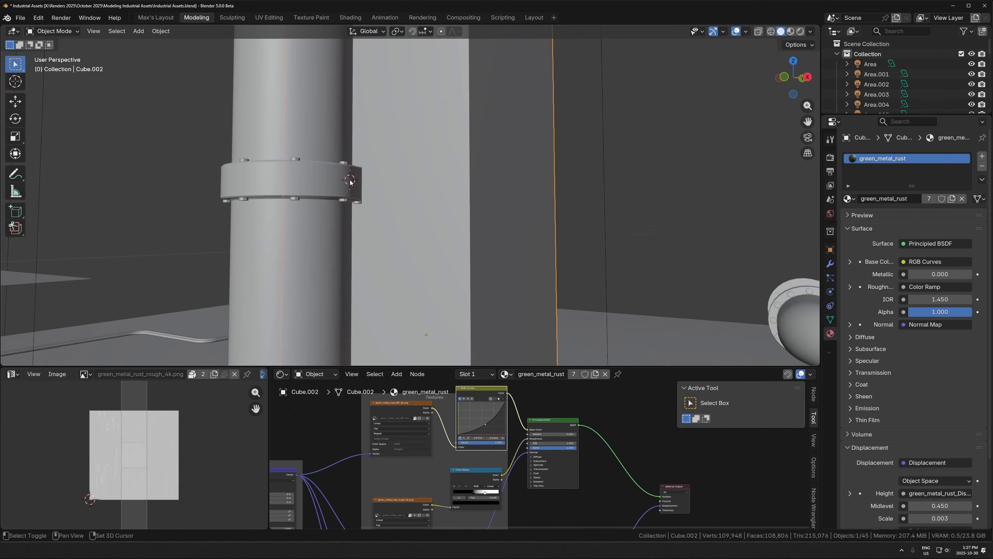
pyautogui.hotkey('shift', 'a')
pyautogui.click(401, 190)
pyautogui.press('s')
pyautogui.click(352, 181)
# - Resize the small cube along Z and flatten it to 0.281 in X to form a bracket plate
pyautogui.press('s')
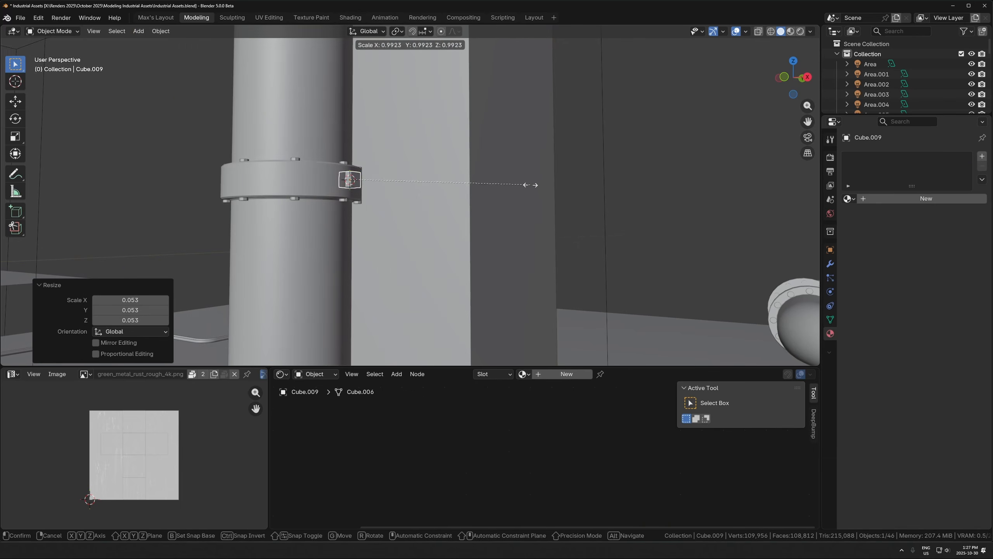
pyautogui.press('z')
pyautogui.click(218, 102)
pyautogui.press('s')
pyautogui.press('x')
pyautogui.click(400, 173)
# - Duplicate the bracket plate along Y and rotate the copy 90° about X
pyautogui.moveTo(401, 174); pyautogui.dragTo(327, 221, button='middle')
pyautogui.hotkey('shift', 'd')
pyautogui.press('y')
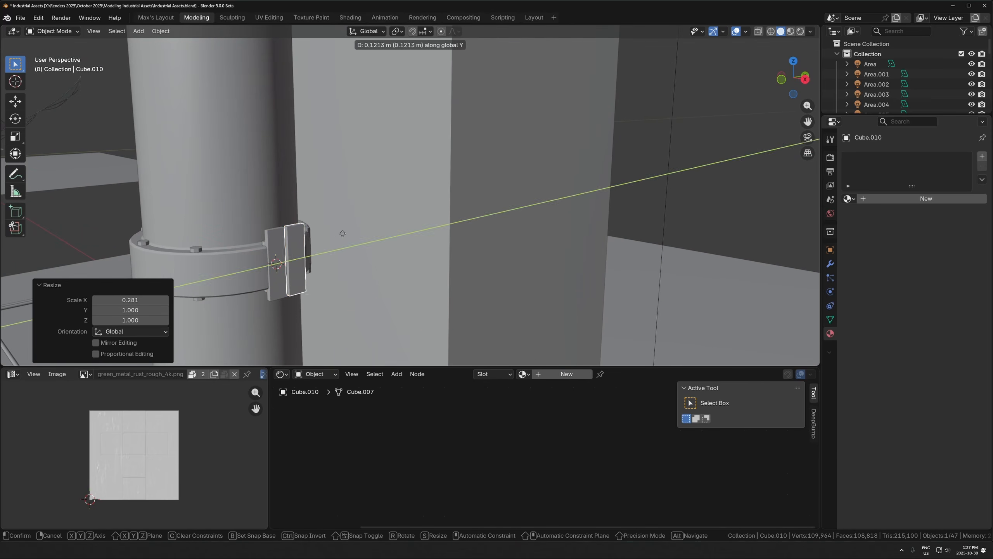
pyautogui.click(343, 232)
pyautogui.write('ryx90')
pyautogui.press('Return')
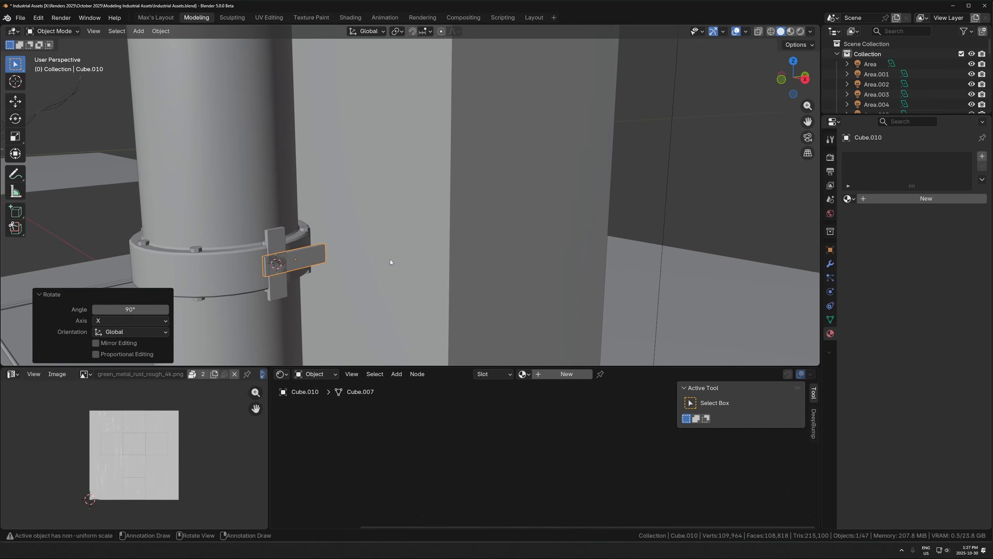
# - Move the rotated bar 0.12299 m in Y, slim it along Z and raise it 0.12906 m in Z
pyautogui.press('g')
pyautogui.press('y')
pyautogui.click(446, 240)
pyautogui.press('s')
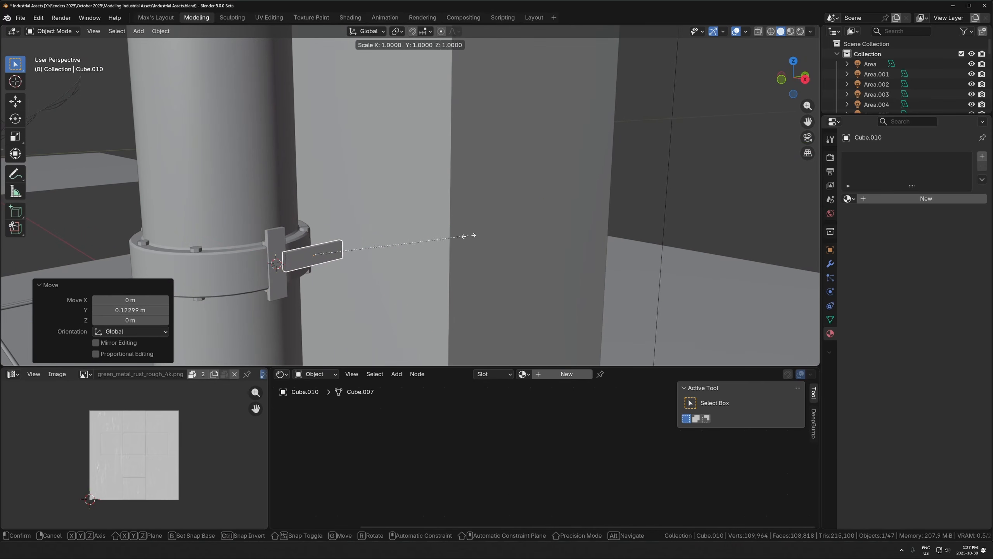
pyautogui.press('z')
pyautogui.click(378, 251)
pyautogui.press('g')
pyautogui.press('z')
pyautogui.click(381, 207)
# - Align the bar with the bracket plate in X and Y and lengthen it to 1.520 in Y
pyautogui.moveTo(300, 231); pyautogui.dragTo(332, 236, button='middle')
pyautogui.press('KP_Decimal')
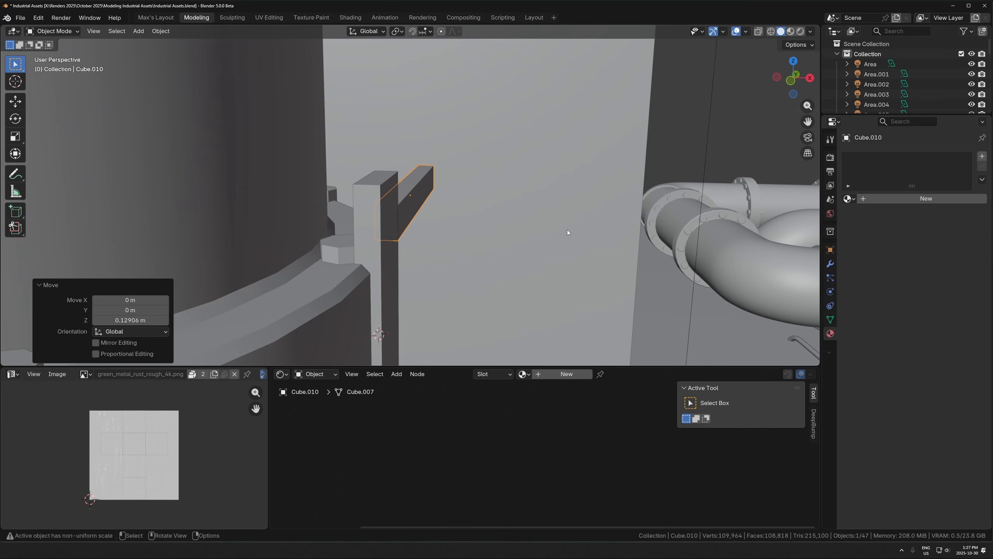
pyautogui.moveTo(476, 230); pyautogui.dragTo(423, 240, button='middle')
pyautogui.press('g')
pyautogui.press('x')
pyautogui.click(479, 233)
pyautogui.press('g')
pyautogui.press('y')
pyautogui.click(455, 268)
pyautogui.scroll(-4, 422, 241)
pyautogui.press('s')
pyautogui.press('y')
pyautogui.click(536, 221)
pyautogui.scroll(-3, 535, 221)
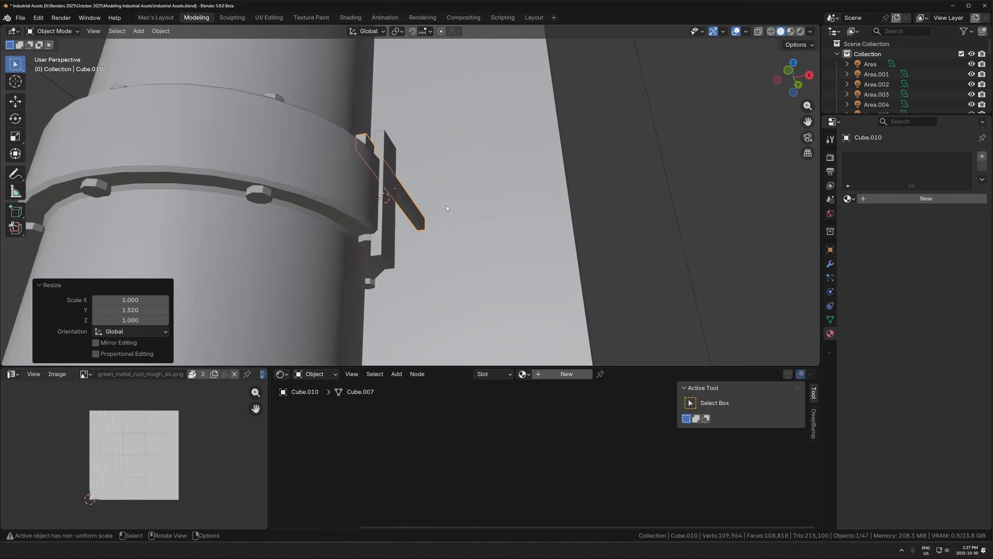
# - Duplicate the bar along Z to the lower end of the bracket plate
pyautogui.moveTo(536, 222); pyautogui.dragTo(452, 159, button='middle')
pyautogui.hotkey('shift', 'd')
pyautogui.press('z')
pyautogui.click(397, 194)
# - Select the plate with both bars and duplicate the bracket along Z to the pipe's other flanges
pyautogui.keyDown('shift'); pyautogui.click(392, 187); pyautogui.keyUp('shift')
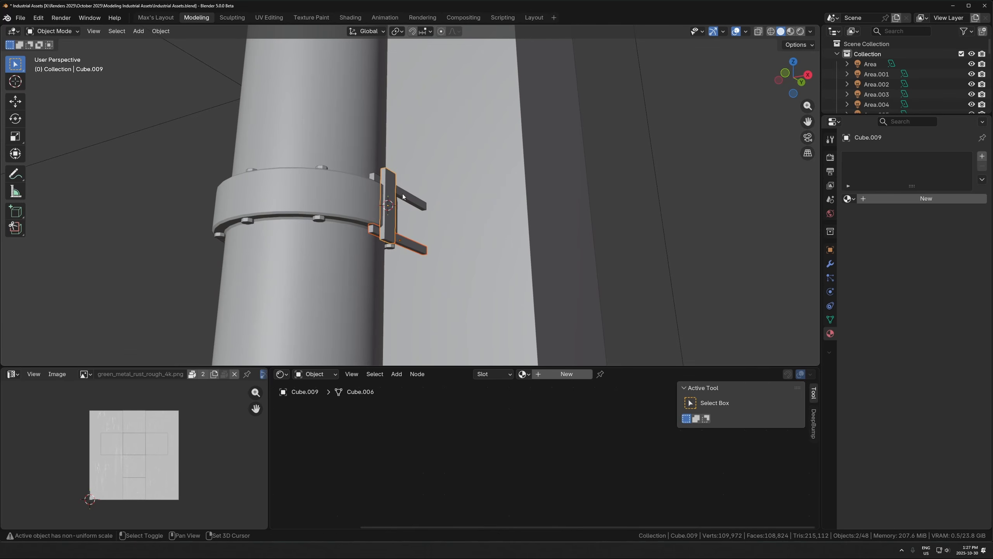
pyautogui.keyDown('shift'); pyautogui.click(407, 197); pyautogui.keyUp('shift')
pyautogui.moveTo(415, 211); pyautogui.dragTo(444, 243, button='middle')
pyautogui.scroll(-4, 444, 243)
pyautogui.moveTo(440, 157); pyautogui.dragTo(432, 217, button='middle')
pyautogui.hotkey('shift', 'd')
pyautogui.press('z')
pyautogui.click(445, 338)
pyautogui.scroll(-1, 419, 222)
pyautogui.hotkey('shift', 'd')
pyautogui.press('z')
pyautogui.click(411, 198)
pyautogui.press('KP_Decimal')
pyautogui.scroll(-4, 427, 211)
pyautogui.hotkey('shift', 'd')
pyautogui.press('z')
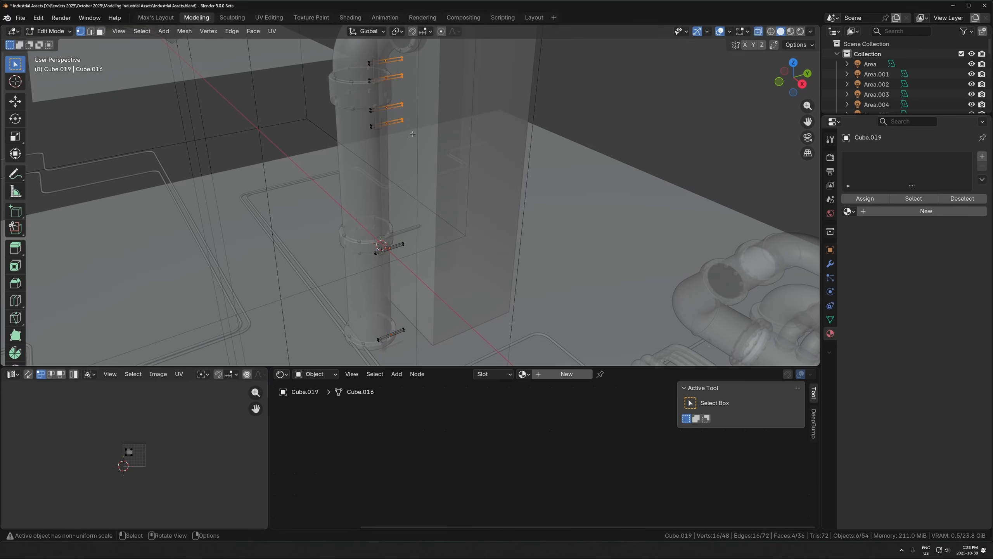
# - Select the remaining bar ends, extend all bars about 0.36 m along Y toward the column and leave Edit Mode
pyautogui.keyDown('shift'); pyautogui.moveTo(395, 341); pyautogui.dragTo(395, 341); pyautogui.keyUp('shift')
pyautogui.press('g')
pyautogui.press('y')
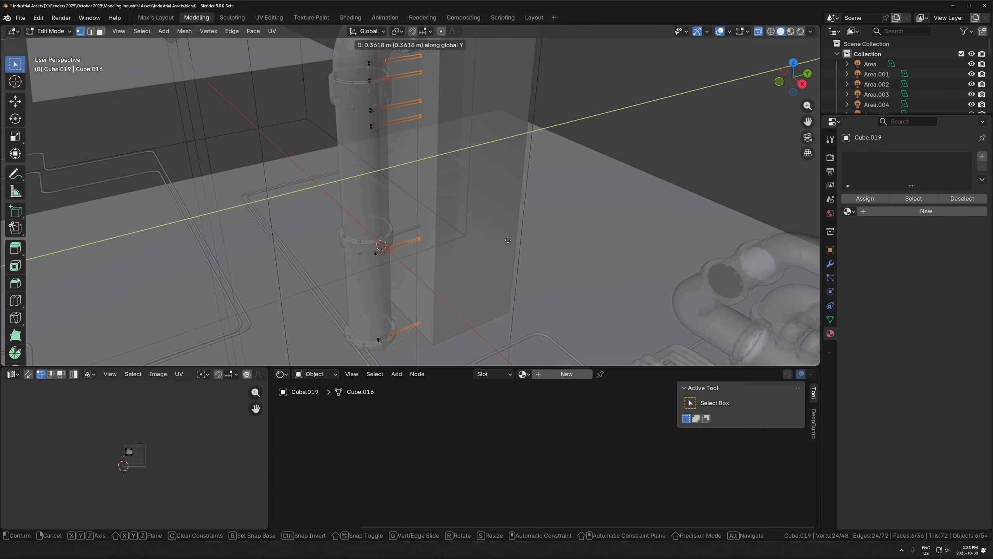
pyautogui.click(503, 244)
pyautogui.hotkey('alt', 'z')
pyautogui.press('Tab')
pyautogui.click(605, 134)
pyautogui.moveTo(606, 134); pyautogui.dragTo(612, 111, button='middle')
pyautogui.moveTo(465, 214); pyautogui.dragTo(450, 200, button='middle')
pyautogui.scroll(-3, 434, 218)
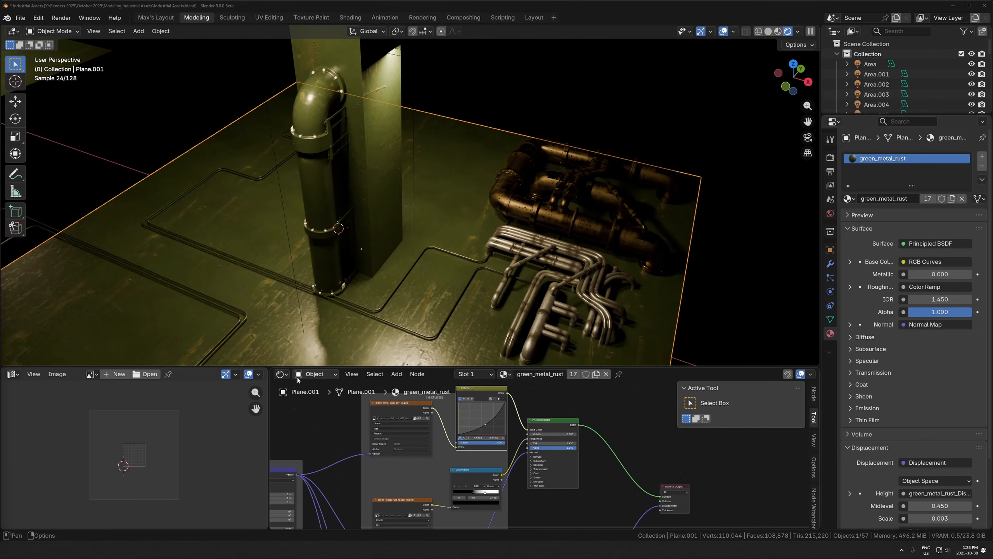
# - Browse the asset library's Metal textures and apply a rusty metal material to the floor
pyautogui.hotkey('shift', 'F1')
pyautogui.click(303, 391)
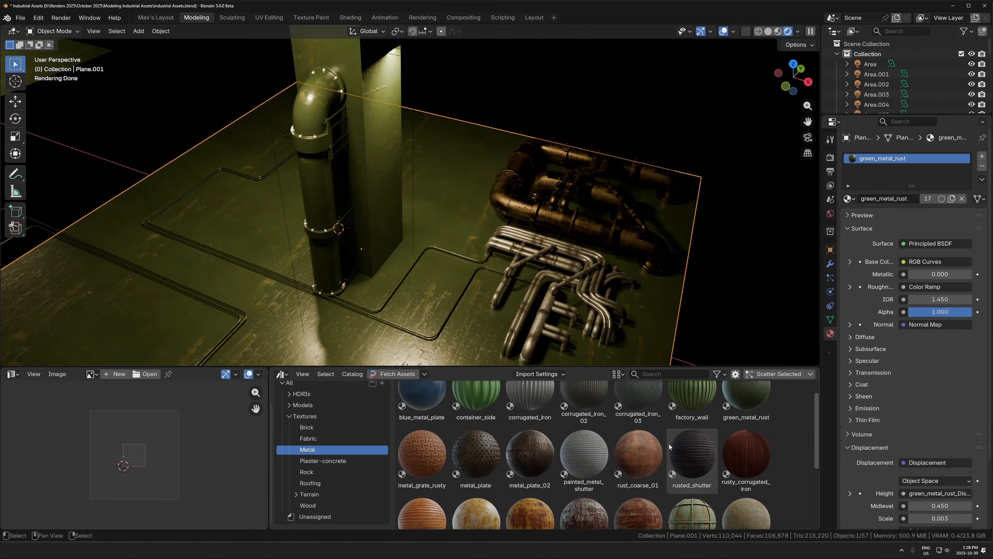
pyautogui.scroll(-5, 541, 310)
pyautogui.moveTo(540, 310); pyautogui.dragTo(536, 293, button='middle')
pyautogui.scroll(3, 500, 324)
pyautogui.scroll(3, 499, 326)
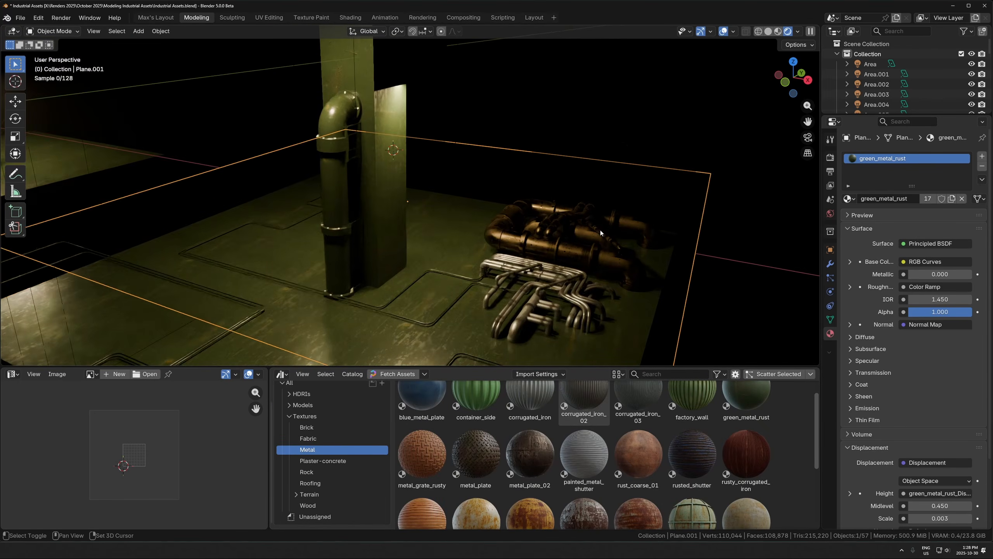
pyautogui.scroll(-4, 587, 450)
pyautogui.moveTo(584, 416); pyautogui.dragTo(376, 302)
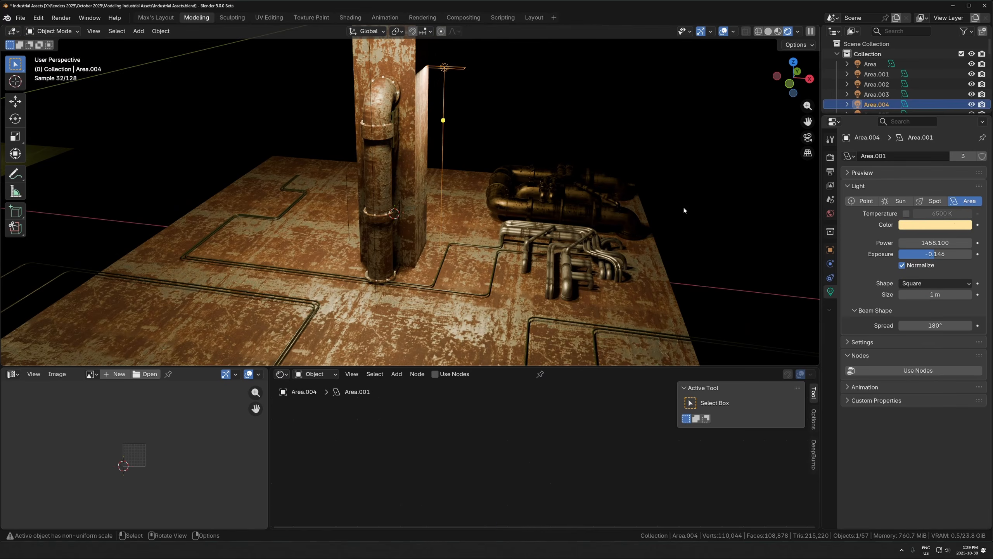
# - Adjust the colour of the area light beside the column
pyautogui.click(938, 227)
pyautogui.moveTo(914, 93); pyautogui.dragTo(921, 84)
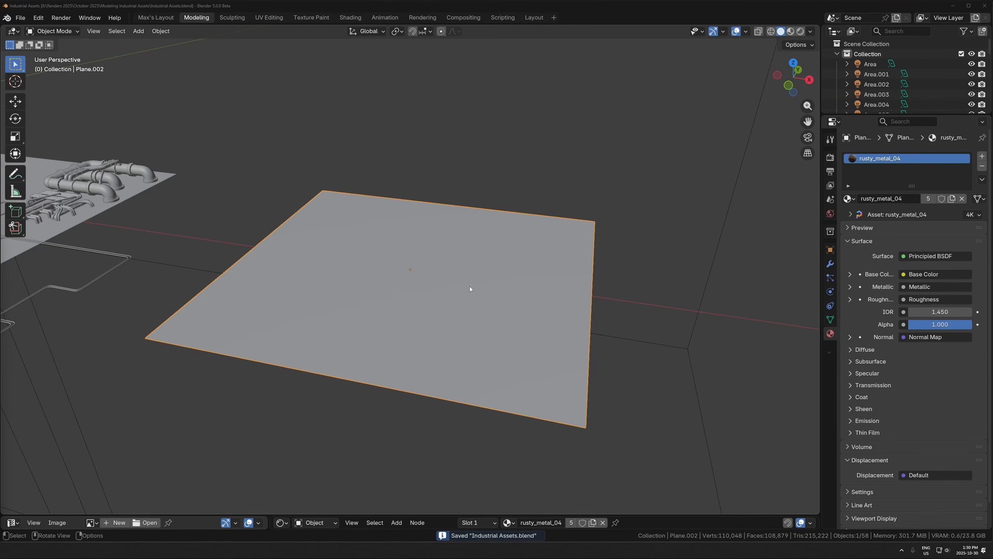
# - Add a cylinder mesh with 24 vertices for the new asset
pyautogui.scroll(2, 469, 285)
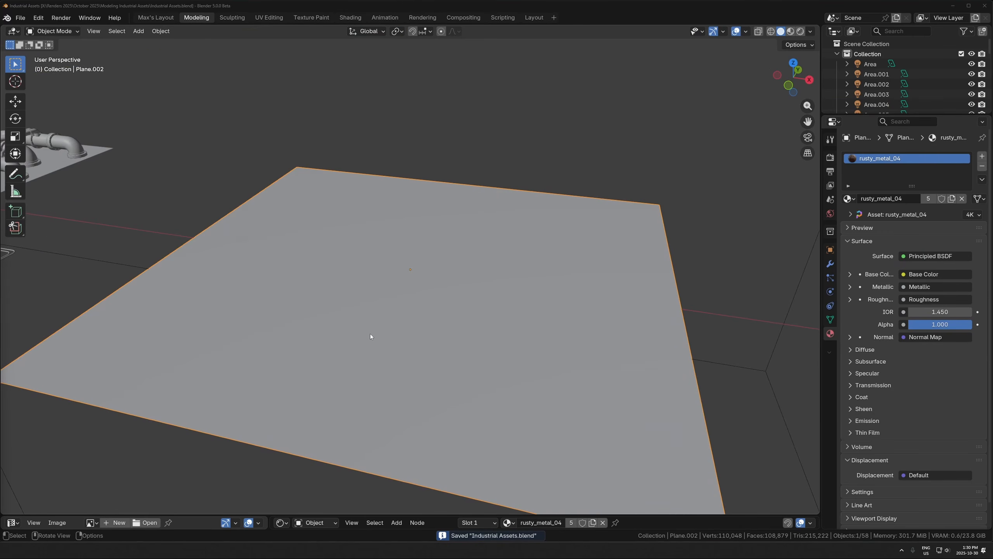
pyautogui.moveTo(370, 333); pyautogui.dragTo(371, 322, button='middle')
pyautogui.keyDown('shift'); pyautogui.moveTo(419, 286); pyautogui.dragTo(419, 340, button='middle'); pyautogui.keyUp('shift')
pyautogui.scroll(1, 298, 385)
pyautogui.hotkey('shift', 'a')
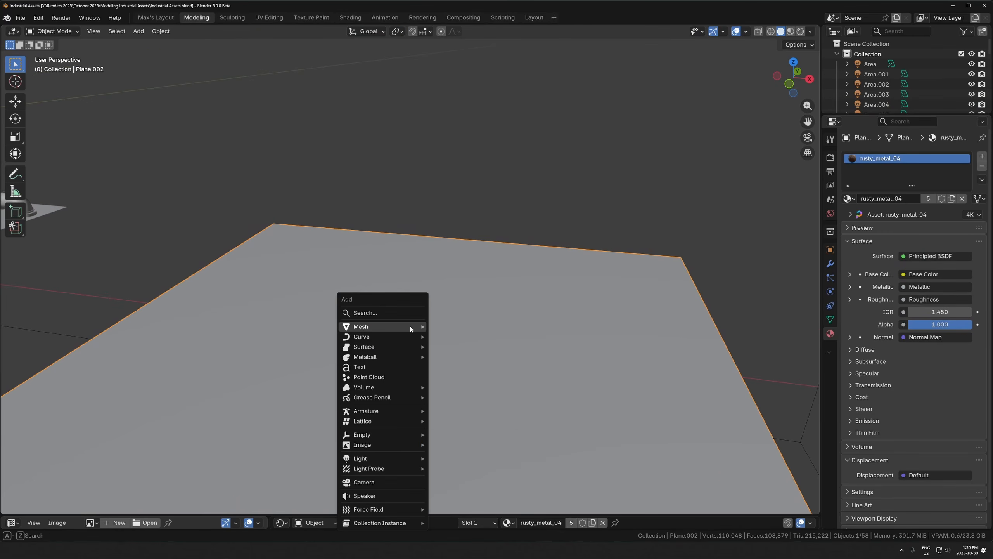
pyautogui.press('Escape')
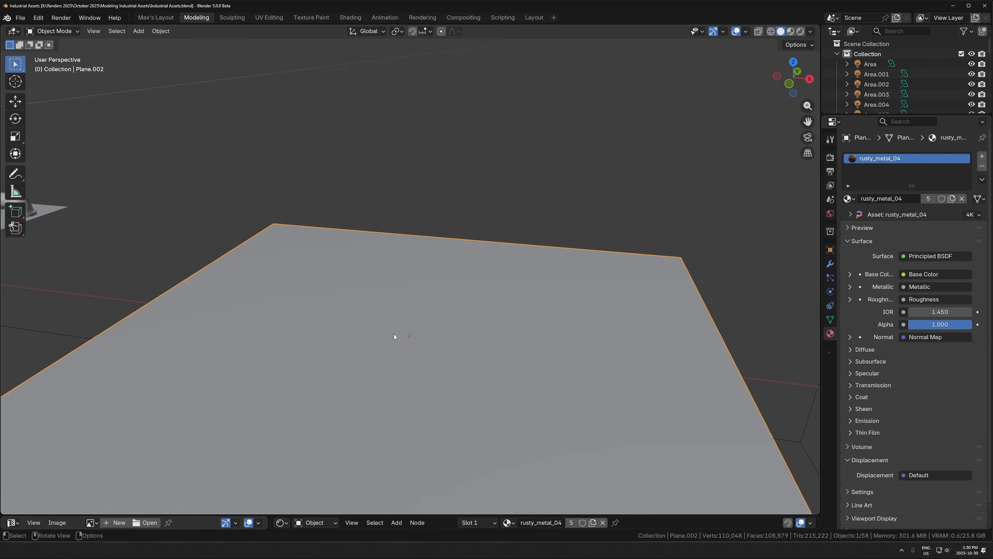
pyautogui.scroll(1, 403, 337)
pyautogui.hotkey('shift', 'a')
pyautogui.moveTo(387, 333)
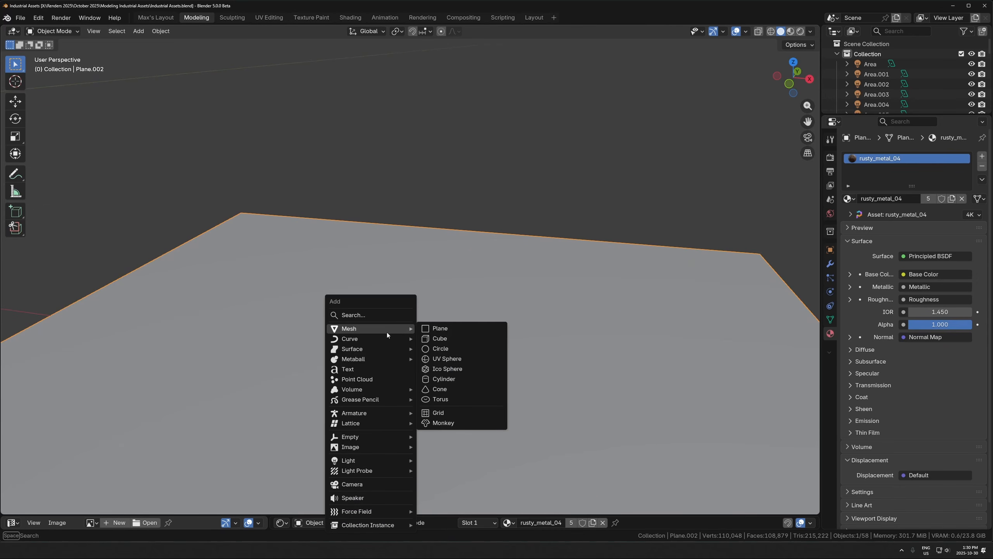
pyautogui.click(441, 378)
pyautogui.scroll(-4, 432, 339)
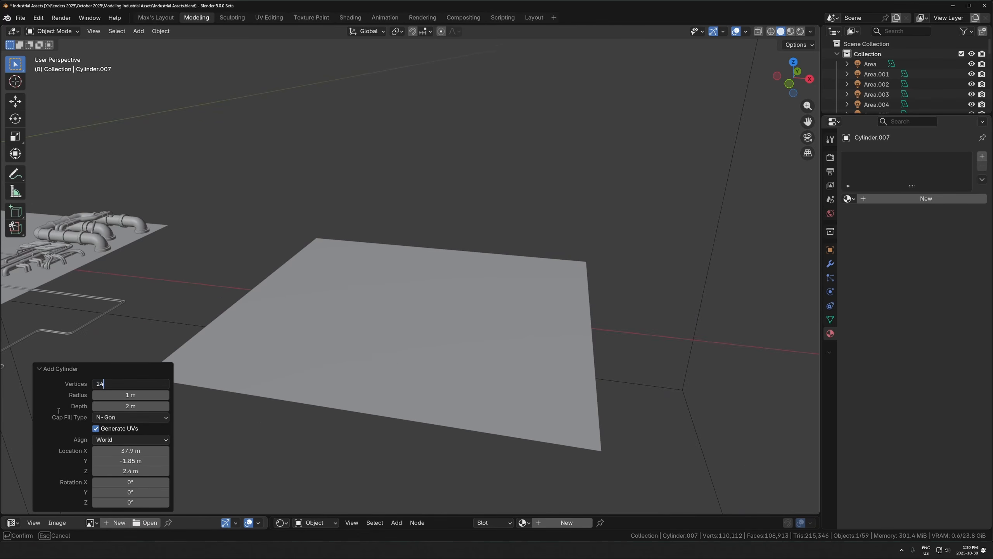
# - Move the cylinder along X over the empty floor plane and scale it to 0.275 in X and Y
pyautogui.scroll(-4, 400, 289)
pyautogui.press('g')
pyautogui.press('x')
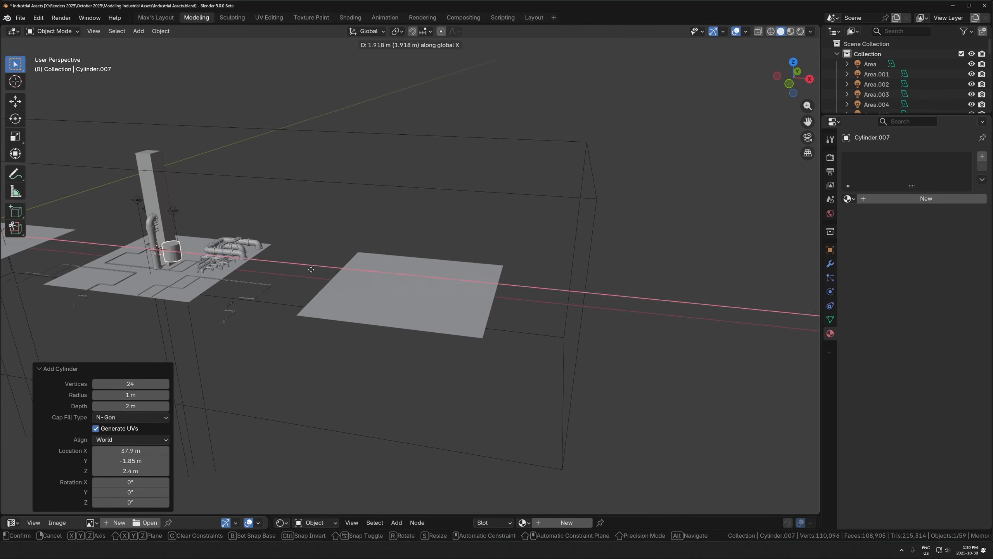
pyautogui.click(519, 268)
pyautogui.press('KP_Decimal')
pyautogui.scroll(-6, 601, 230)
pyautogui.press('s')
pyautogui.hotkey('shift', 'z')
pyautogui.click(435, 321)
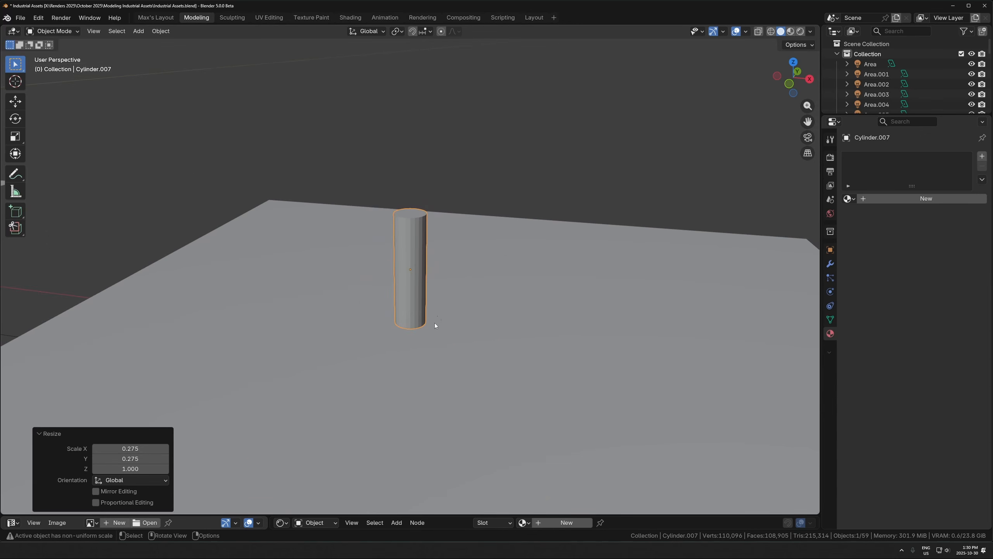
# - Lower the cylinder 1.8179 m in Z and scale it uniformly to 0.432
pyautogui.scroll(-3, 434, 313)
pyautogui.moveTo(435, 304); pyautogui.dragTo(394, 300, button='middle')
pyautogui.press('g')
pyautogui.press('z')
pyautogui.click(474, 334)
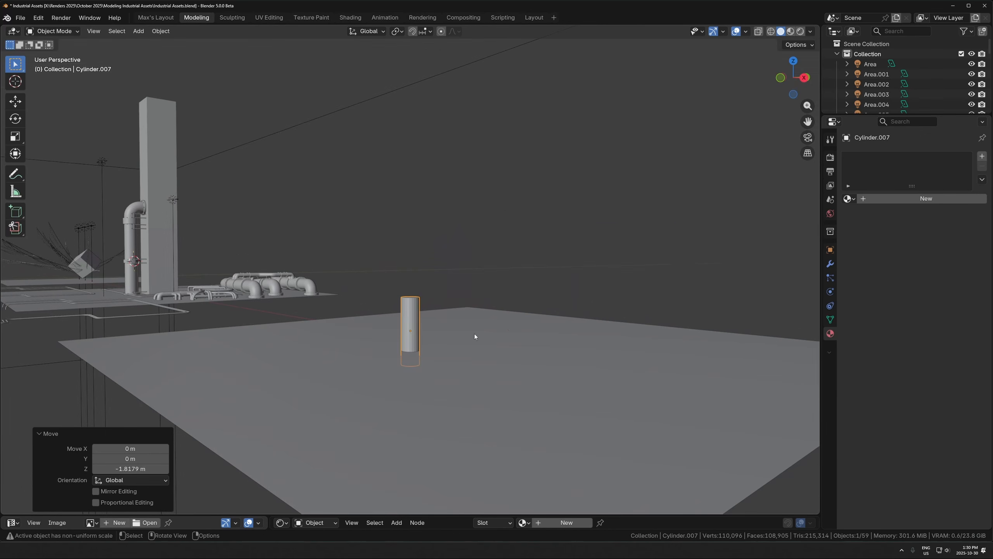
pyautogui.press('s')
pyautogui.click(464, 336)
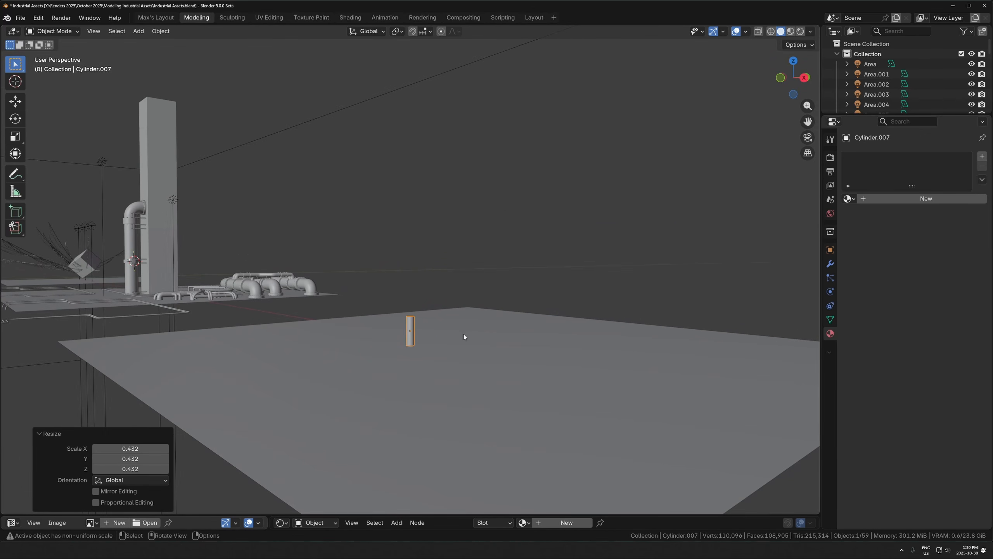
# - Scale the cylinder uniformly to 0.786
pyautogui.scroll(3, 419, 372)
pyautogui.moveTo(419, 372); pyautogui.dragTo(450, 387, button='middle')
pyautogui.scroll(-3, 484, 313)
pyautogui.press('s')
pyautogui.click(504, 292)
pyautogui.press('KP_Decimal')
pyautogui.scroll(-5, 472, 322)
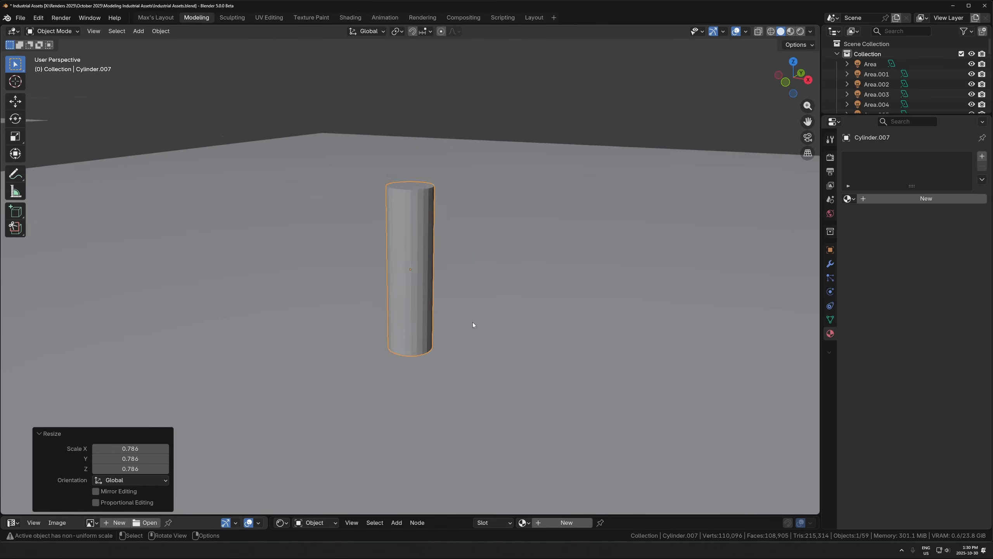
# - Stretch the cylinder along Z by 1.579 and by a further 1.073, checking its height in front view
pyautogui.press('s')
pyautogui.press('z')
pyautogui.click(535, 294)
pyautogui.press('KP_1')
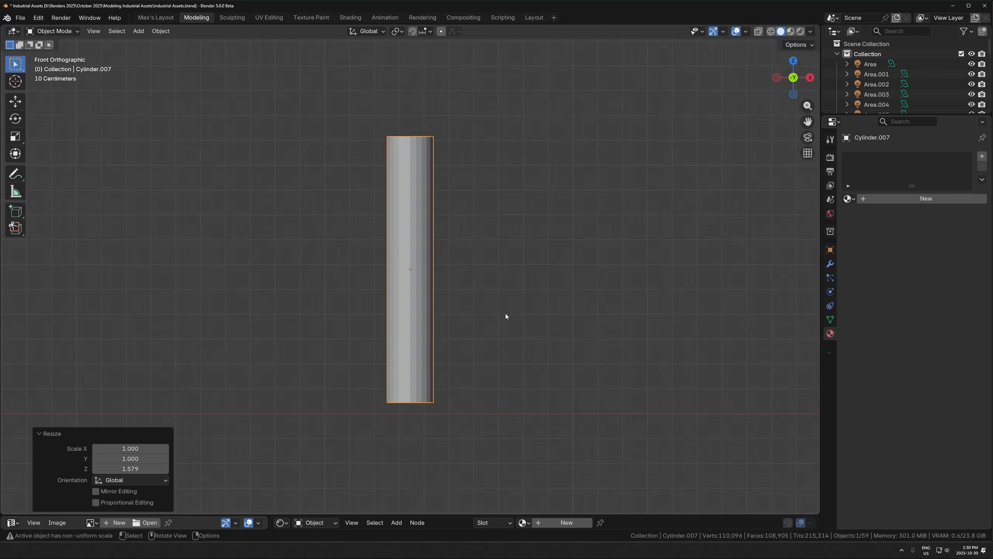
pyautogui.press('s')
pyautogui.press('z')
pyautogui.click(500, 291)
pyautogui.moveTo(499, 291); pyautogui.dragTo(489, 318, button='middle')
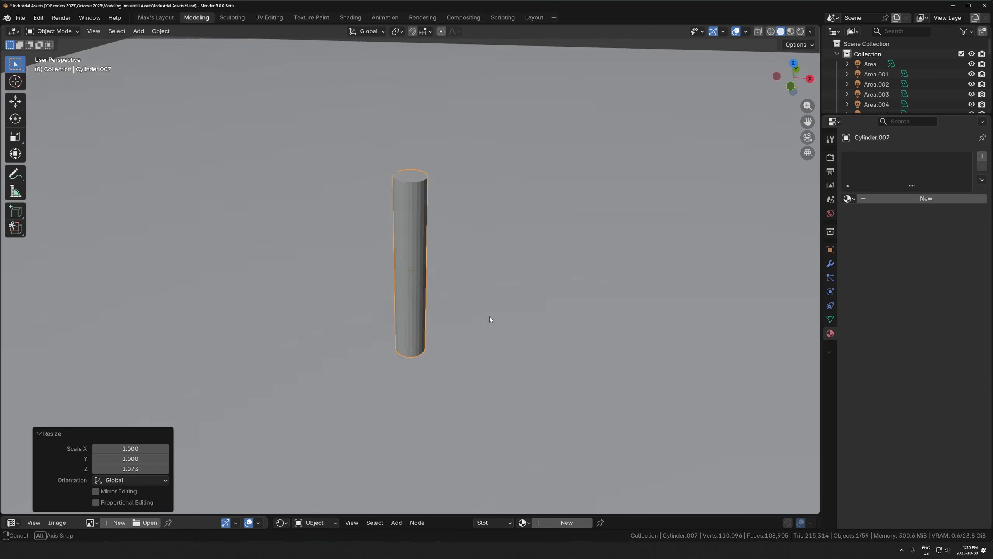
# - Narrow the cylinder to 0.753 in X and Y
pyautogui.scroll(-4, 547, 298)
pyautogui.press('s')
pyautogui.hotkey('shift', 'z')
pyautogui.click(537, 275)
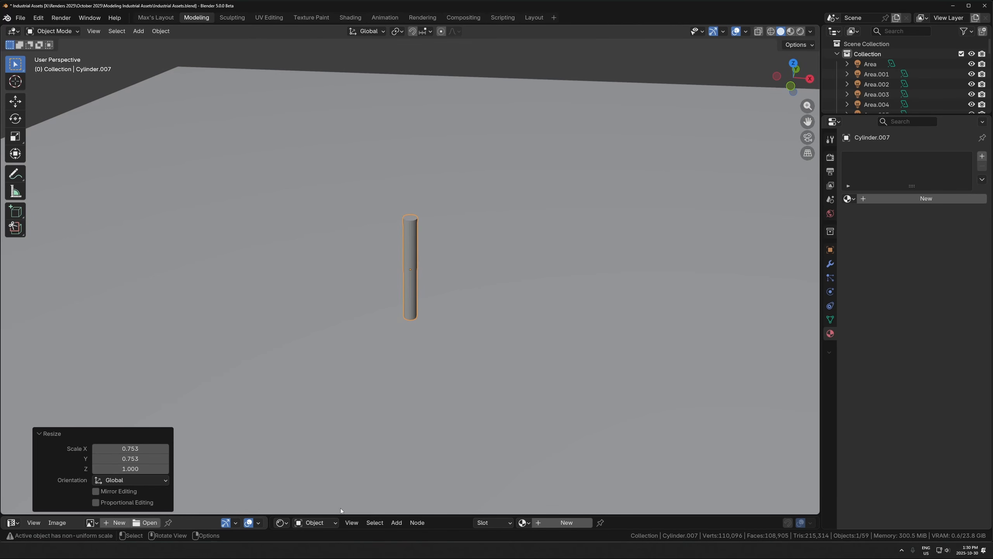
# - Add a cube on the floor plane beside the thin cylinder and raise it 1 m in Z
pyautogui.scroll(-3, 495, 301)
pyautogui.keyDown('shift'); pyautogui.moveTo(494, 299); pyautogui.dragTo(427, 291, button='middle'); pyautogui.keyUp('shift')
pyautogui.press('Tab')
pyautogui.press('Tab')
pyautogui.hotkey('shift', 'a')
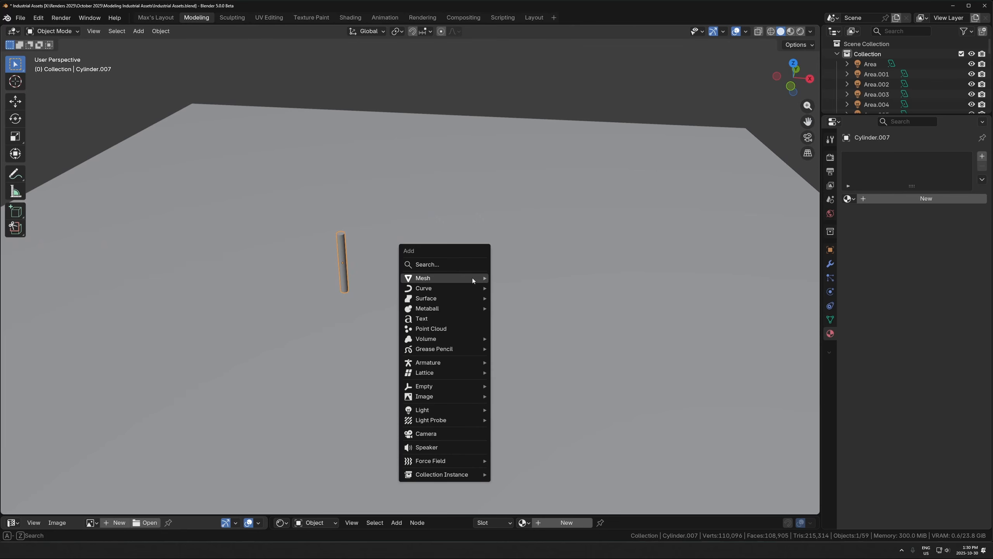
pyautogui.moveTo(472, 278)
pyautogui.click(515, 286)
pyautogui.press('g')
pyautogui.press('z')
pyautogui.press('1')
pyautogui.press('Return')
# - Move the new cube along X, away from the thin cylinder
pyautogui.moveTo(425, 188); pyautogui.dragTo(436, 245, button='middle')
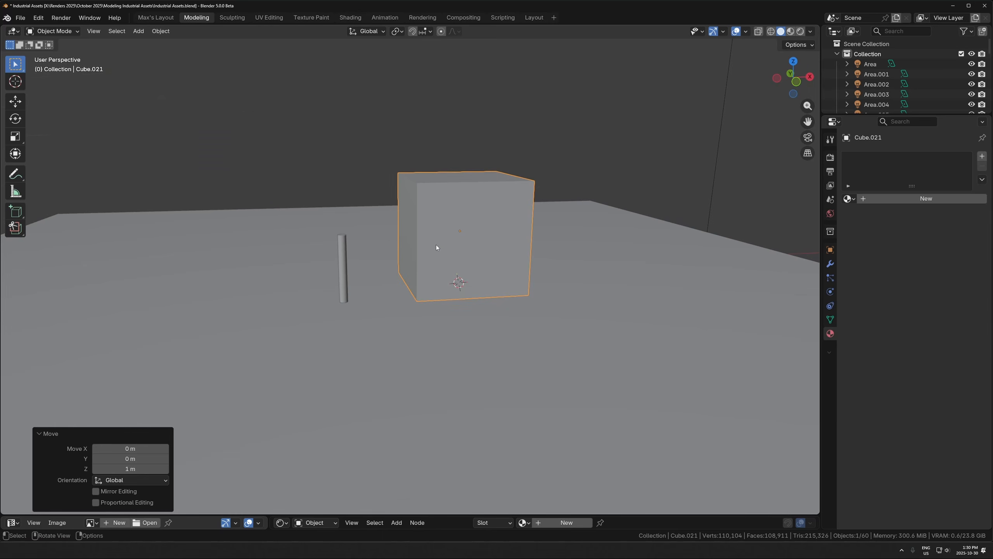
pyautogui.press('g')
pyautogui.press('x')
pyautogui.click(548, 289)
# - Select only the thin cylinder's top face in Edit Mode and return to the front view
pyautogui.click(347, 265)
pyautogui.moveTo(347, 265); pyautogui.dragTo(382, 270, button='middle')
pyautogui.press('KP_1')
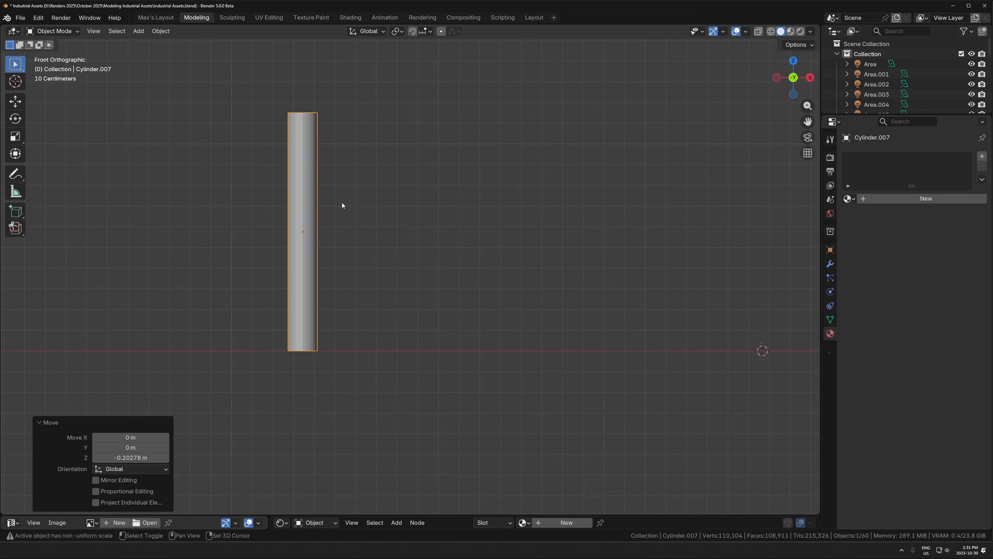
pyautogui.keyDown('shift'); pyautogui.moveTo(342, 202); pyautogui.dragTo(361, 312, button='middle'); pyautogui.keyUp('shift')
pyautogui.press('Tab')
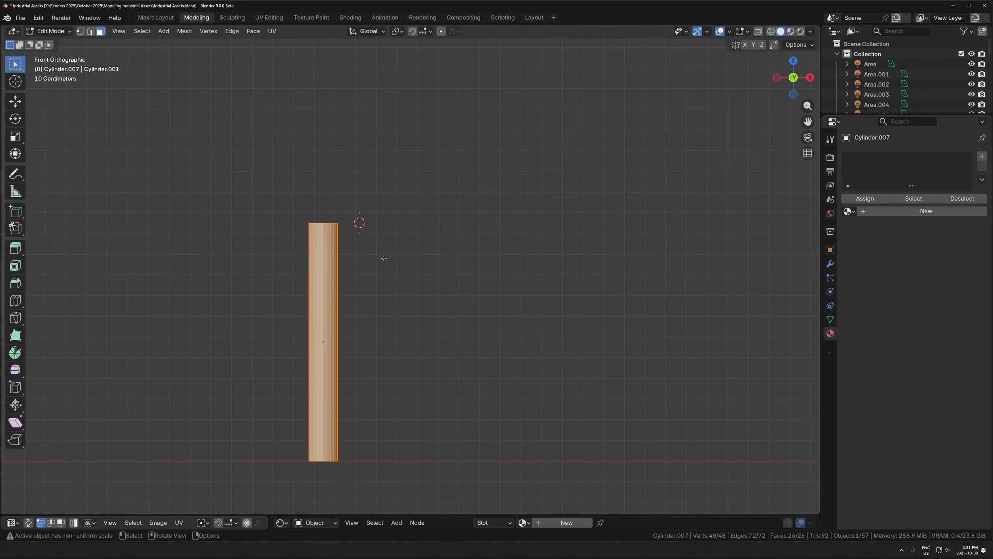
pyautogui.hotkey('alt', 'a')
pyautogui.hotkey('alt', 'z')
pyautogui.click(320, 224)
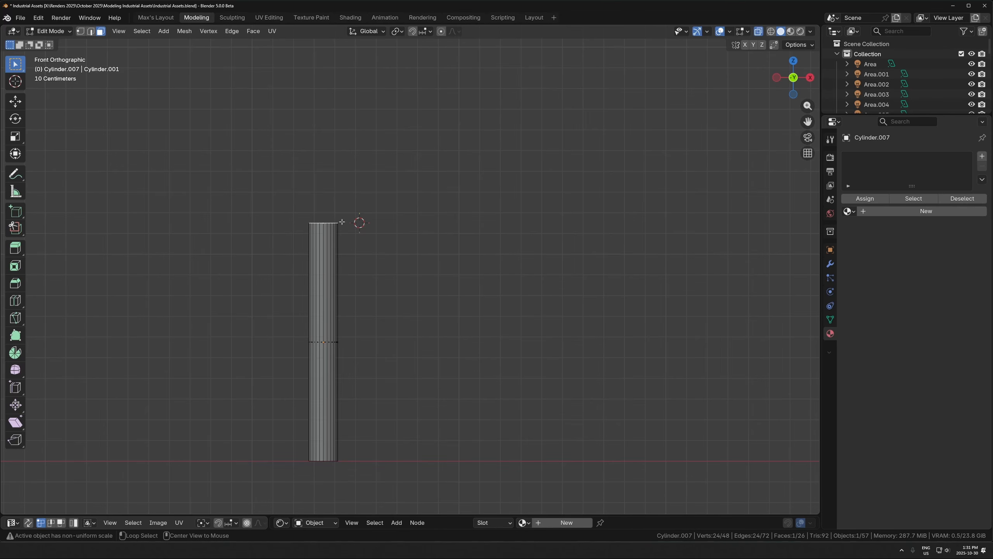
pyautogui.hotkey('alt', 'z')
pyautogui.moveTo(335, 234); pyautogui.dragTo(352, 254, button='middle')
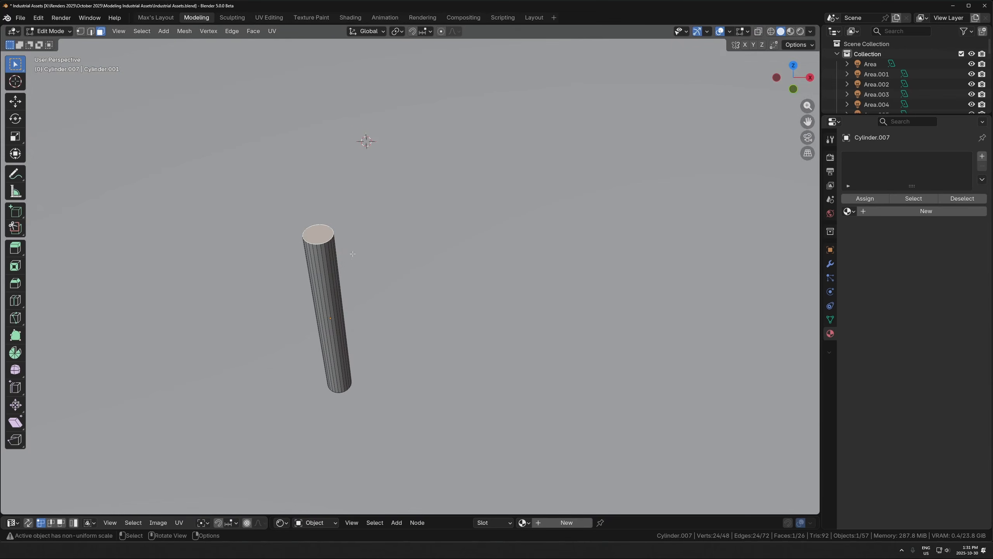
pyautogui.press('KP_1')
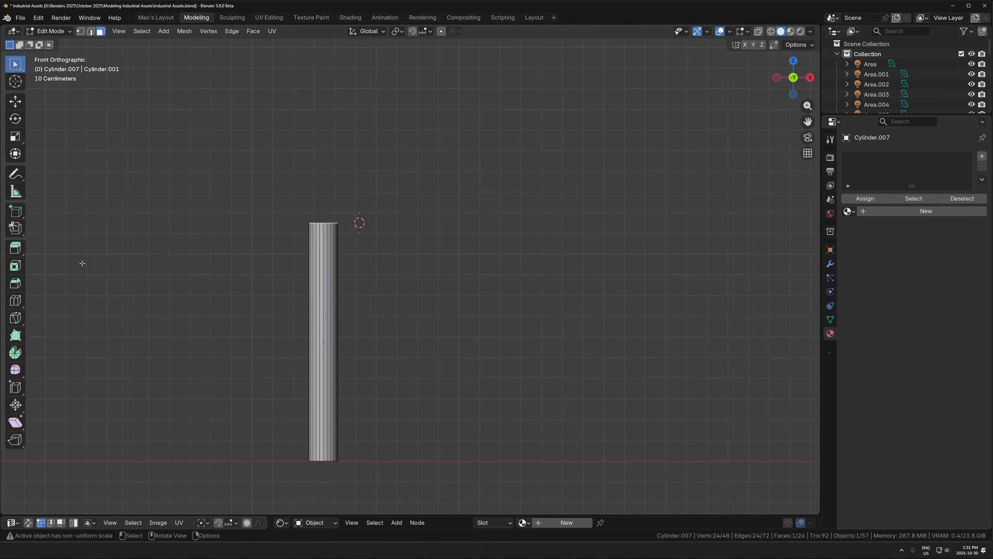
# - Spin the cylinder's top face −90° about the Y axis in 12 steps, with the spin centre moved to about 68.6 m in X
pyautogui.click(15, 353)
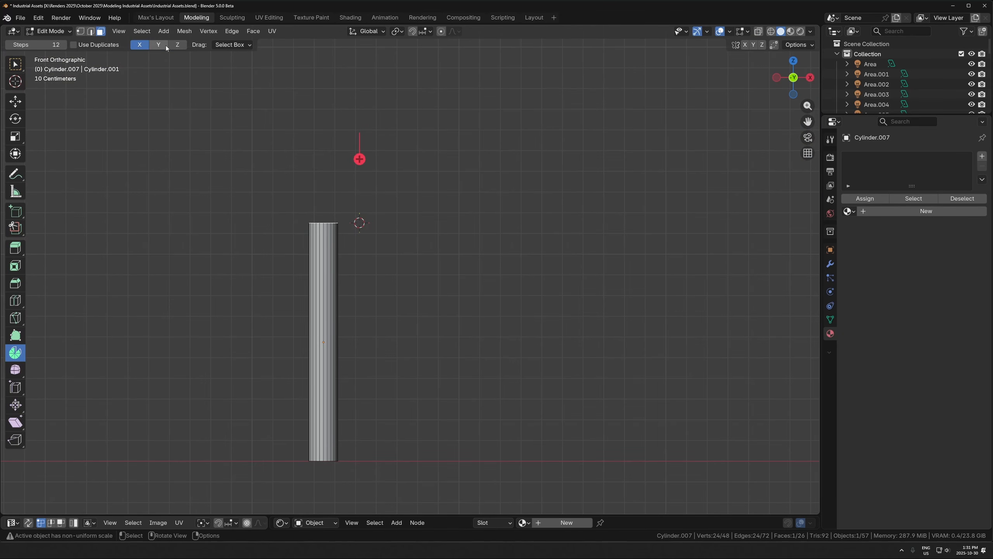
pyautogui.moveTo(424, 159); pyautogui.dragTo(503, 296)
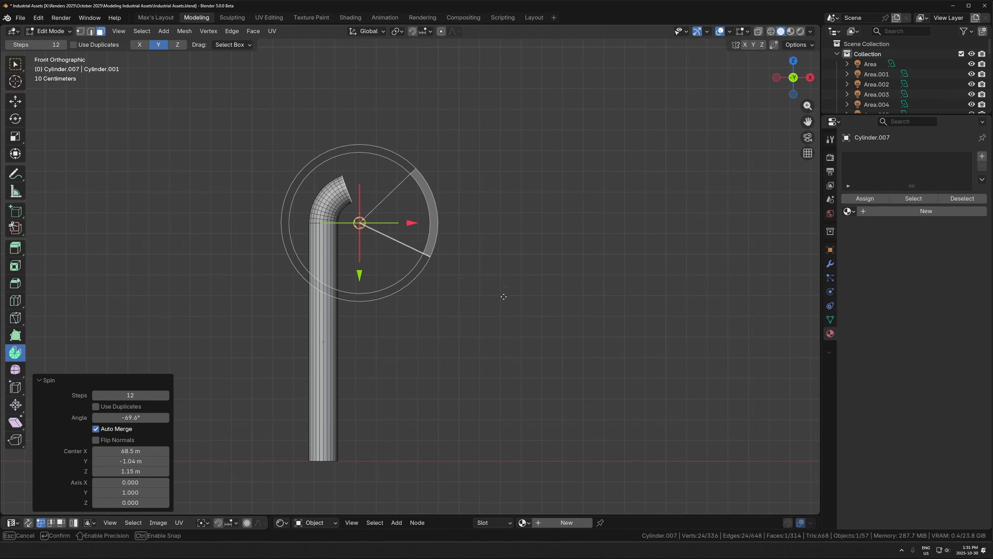
pyautogui.keyDown('ctrl'); pyautogui.moveTo(475, 349); pyautogui.dragTo(476, 349); pyautogui.keyUp('ctrl')
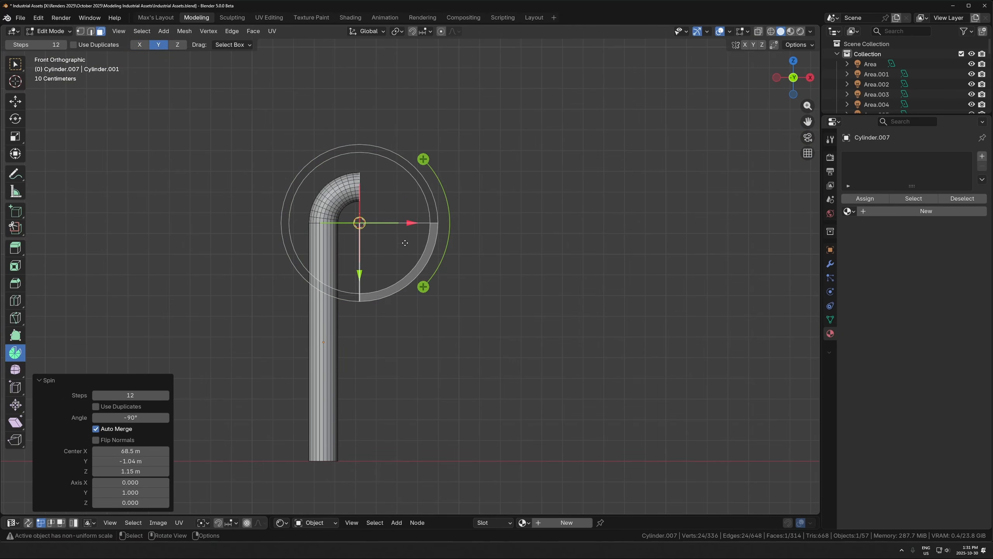
pyautogui.keyDown('shift'); pyautogui.moveTo(403, 242); pyautogui.dragTo(371, 235, button='middle'); pyautogui.keyUp('shift')
pyautogui.moveTo(378, 214); pyautogui.dragTo(394, 212)
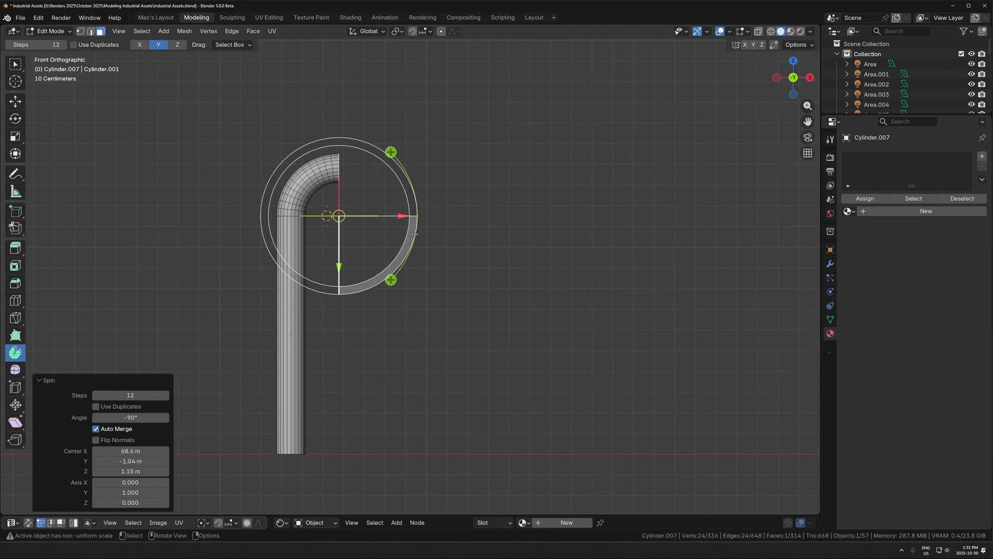
# - Extrude the end face of the bend about 0.72 m horizontally and return to Object Mode
pyautogui.keyDown('shift'); pyautogui.moveTo(373, 238); pyautogui.dragTo(151, 237, button='middle'); pyautogui.keyUp('shift')
pyautogui.press('e')
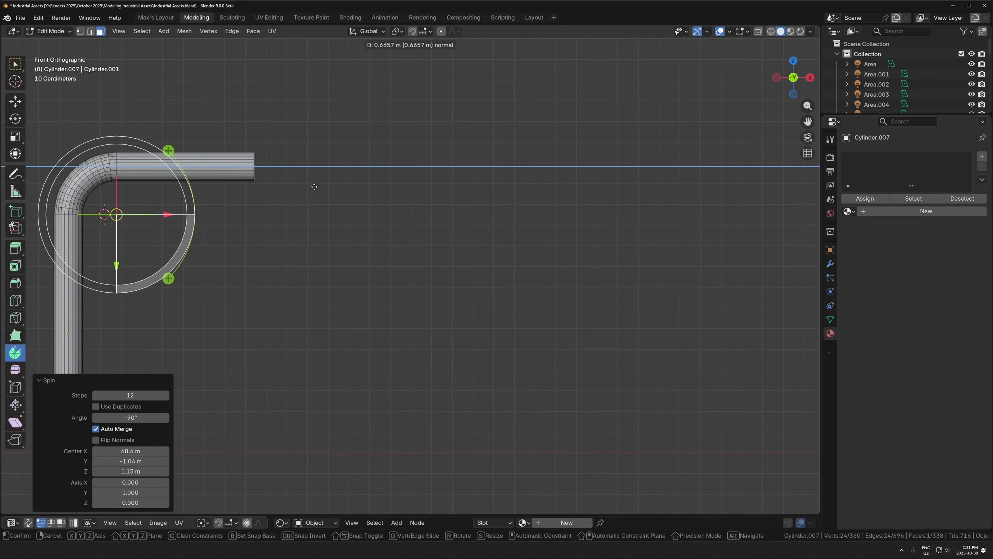
pyautogui.click(322, 188)
pyautogui.keyDown('shift'); pyautogui.moveTo(215, 227); pyautogui.dragTo(393, 232, button='middle'); pyautogui.keyUp('shift')
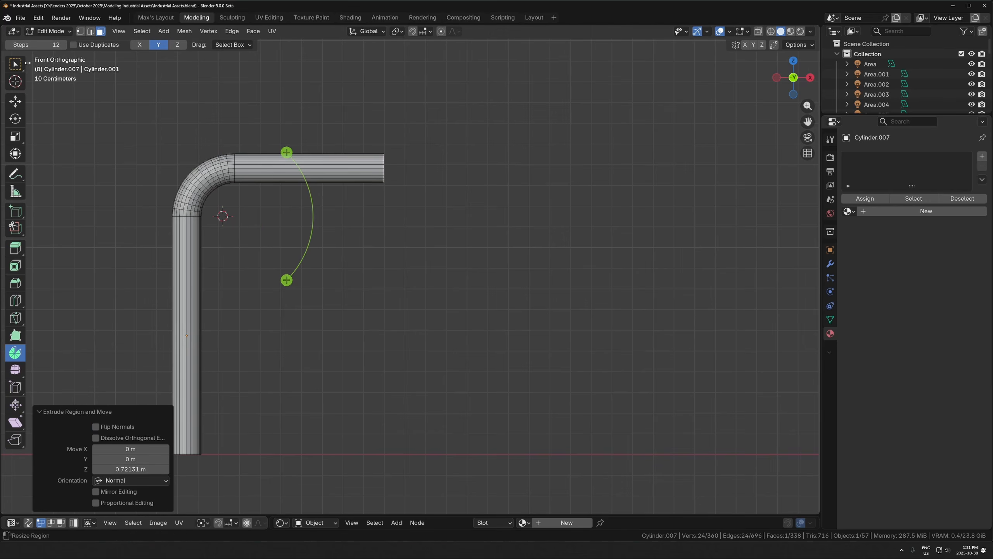
pyautogui.press('Tab')
# - Give the bent pipe a new material and add a Mirror modifier to it
pyautogui.click(893, 199)
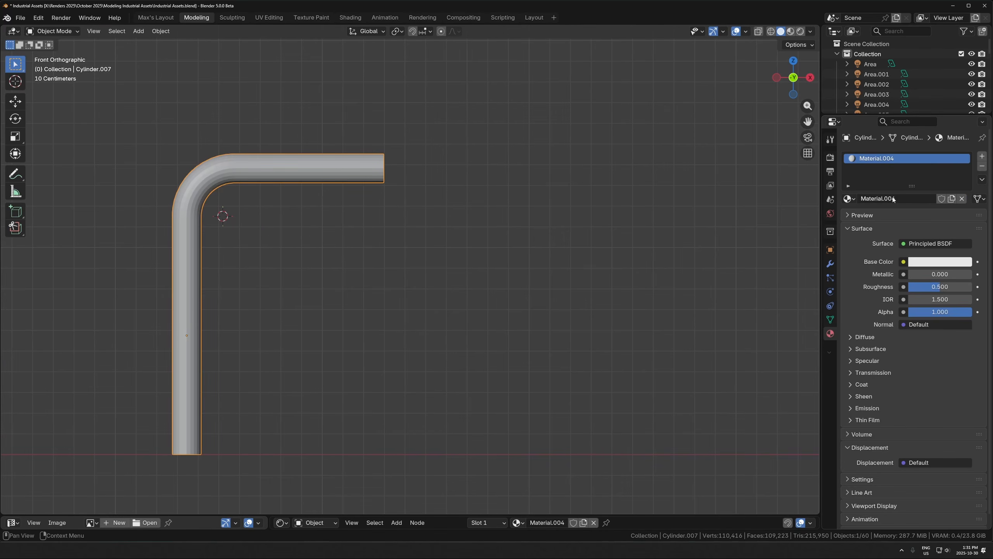
pyautogui.click(830, 264)
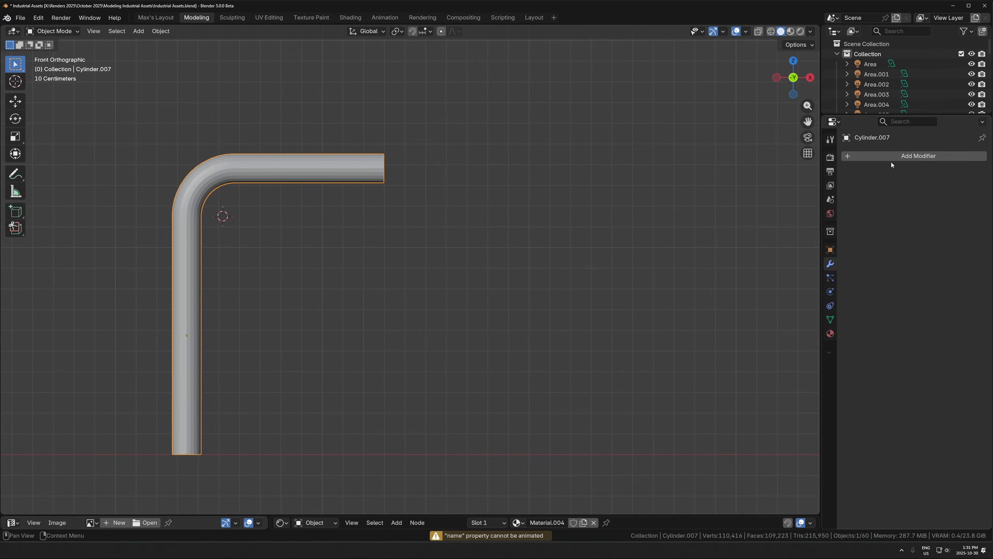
pyautogui.click(894, 158)
pyautogui.write('mirr')
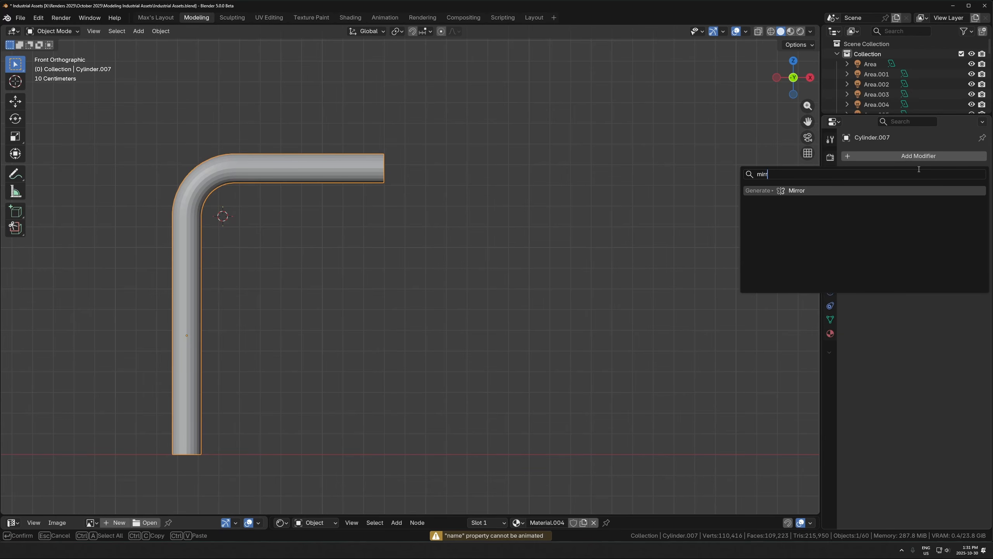
pyautogui.click(902, 193)
# - Move the whole bent pipe mesh about −1.04 m along X in Edit Mode, separating it from its mirrored half
pyautogui.keyDown('shift'); pyautogui.moveTo(414, 232); pyautogui.dragTo(580, 244, button='middle'); pyautogui.keyUp('shift')
pyautogui.scroll(-1, 514, 249)
pyautogui.press('Tab')
pyautogui.press('a')
pyautogui.press('g')
pyautogui.press('x')
pyautogui.click(405, 250)
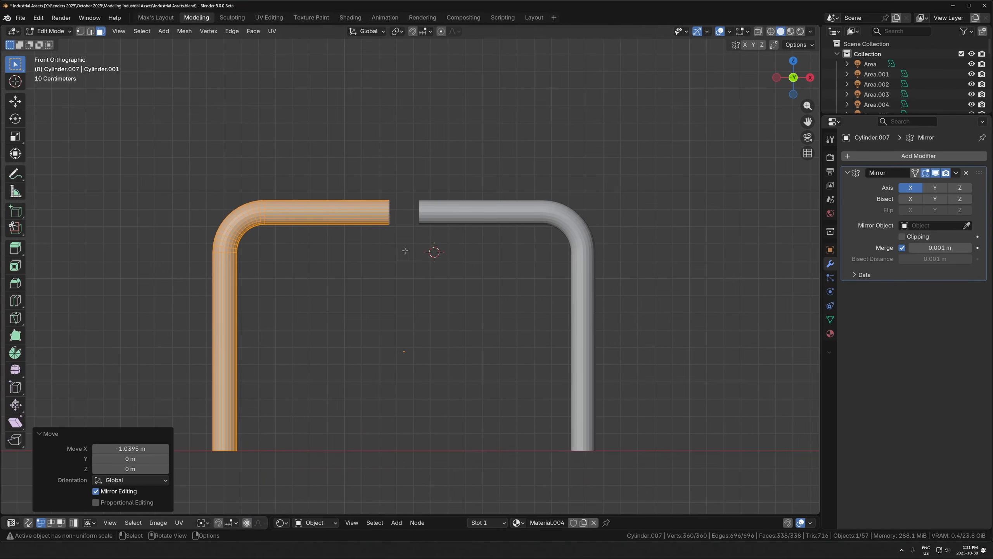
# - Enable Clipping on the Mirror modifier and move the half pipe in X to join it at the centre and widen the frame
pyautogui.click(920, 237)
pyautogui.press('g')
pyautogui.press('x')
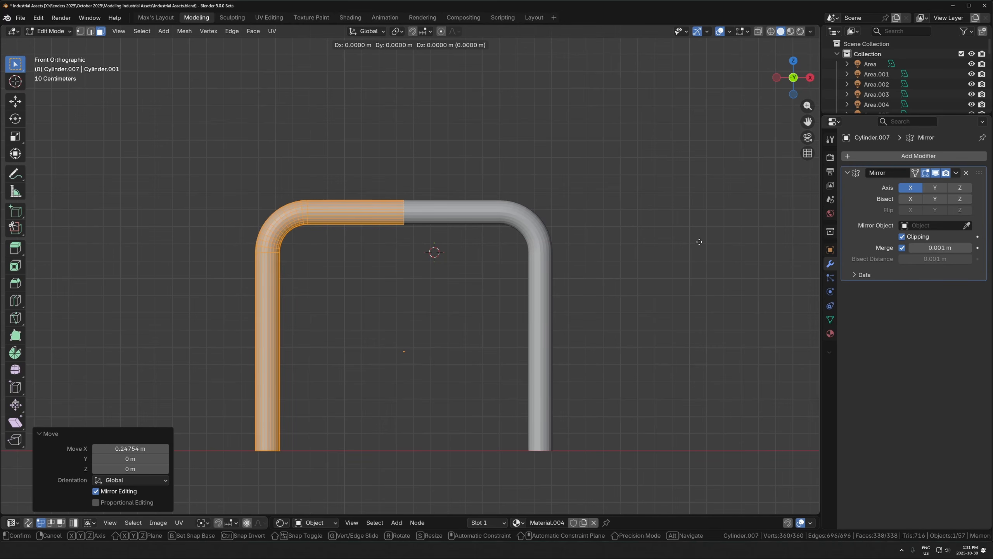
pyautogui.click(592, 254)
# - Select the internal end face where the two mirrored pipe halves meet and delete it
pyautogui.hotkey('alt', 'z')
pyautogui.moveTo(561, 269); pyautogui.dragTo(481, 231, button='middle')
pyautogui.click(405, 200)
pyautogui.scroll(2, 433, 197)
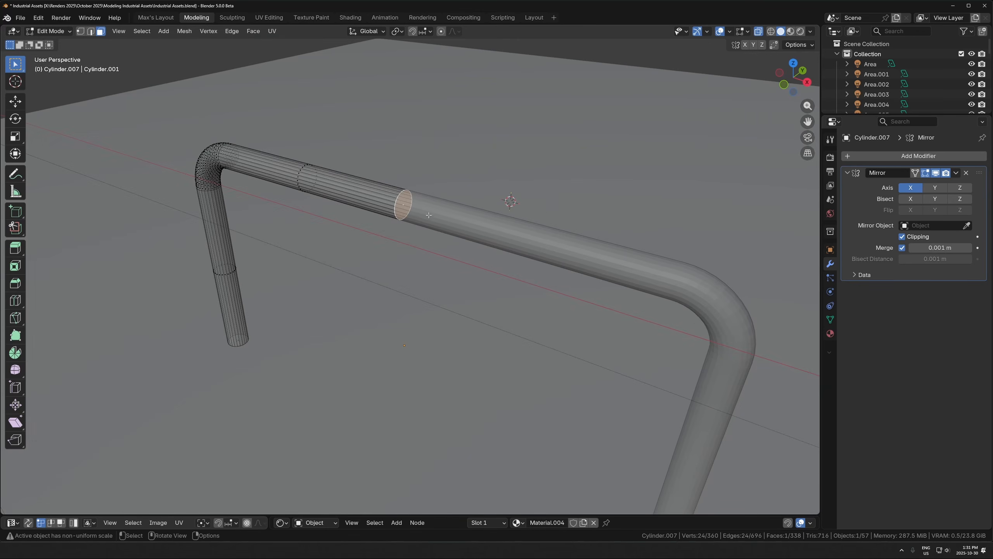
pyautogui.hotkey('alt', 'z')
pyautogui.hotkey('alt', 'z')
pyautogui.press('x')
pyautogui.press('f')
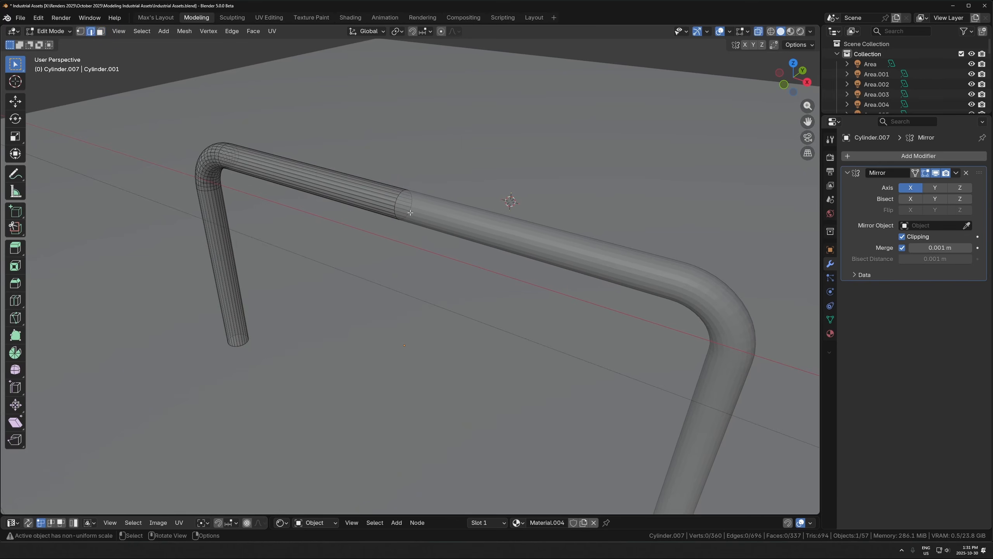
# - Inspect the inside of the pipe and undo the deletion of the internal end face
pyautogui.scroll(5, 409, 223)
pyautogui.moveTo(450, 129); pyautogui.dragTo(423, 195, button='middle')
pyautogui.scroll(-3, 465, 213)
pyautogui.click(465, 213)
pyautogui.hotkey('alt', 'z')
pyautogui.hotkey('ctrl', 'z')
pyautogui.hotkey('ctrl', 'z')
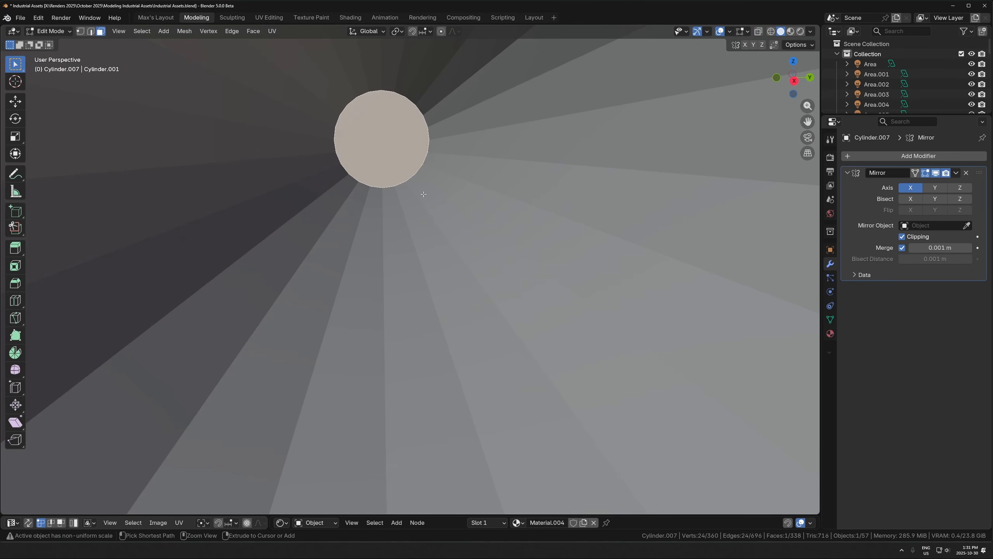
# - Delete the internal face at the mirror seam again and check the pipe in Object Mode
pyautogui.press('x')
pyautogui.press('f')
pyautogui.press('Tab')
pyautogui.moveTo(437, 162); pyautogui.dragTo(403, 205, button='middle')
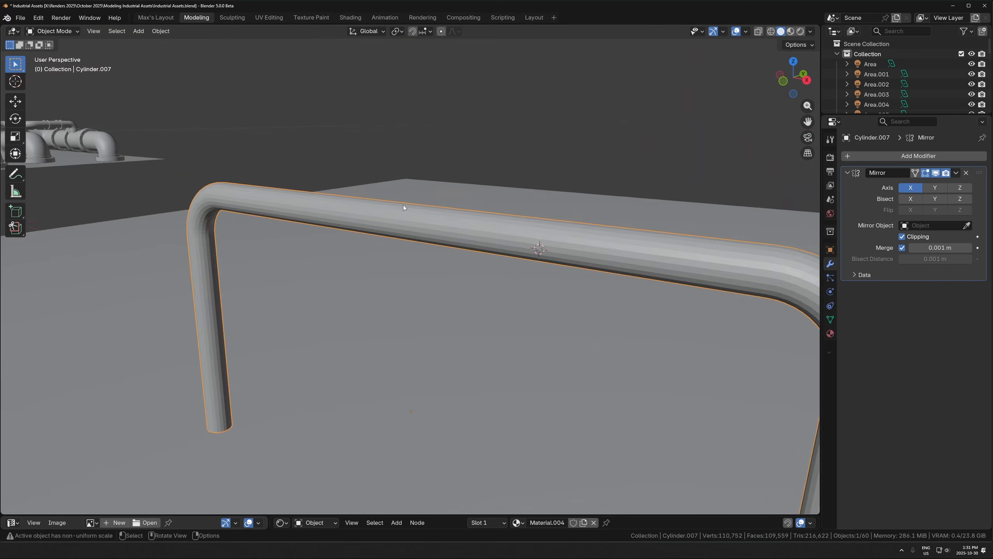
pyautogui.scroll(-4, 403, 206)
# - Duplicate the ring of faces along the top horizontal section and lower the copy in Z to form a crossbar
pyautogui.press('KP_1')
pyautogui.press('Tab')
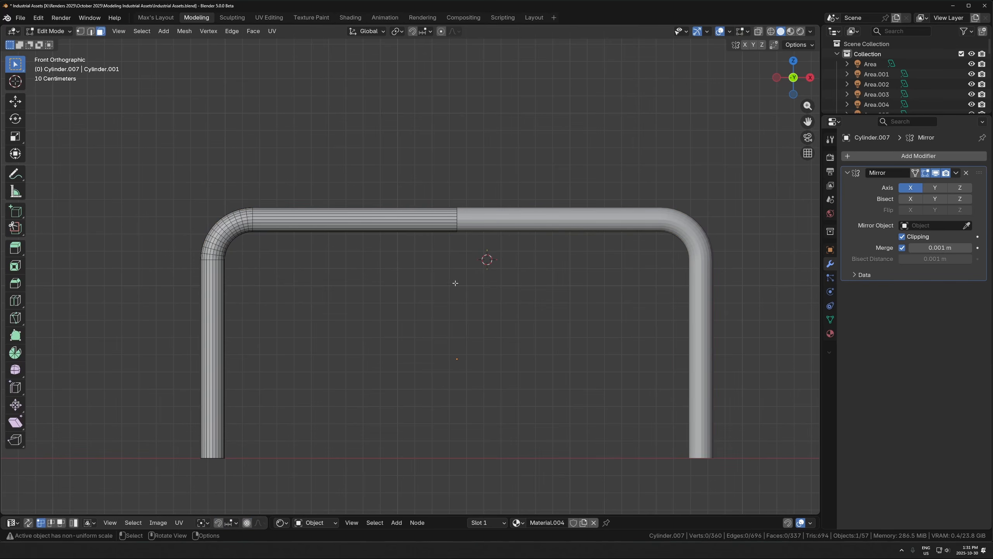
pyautogui.keyDown('alt'); pyautogui.click(345, 218); pyautogui.keyUp('alt')
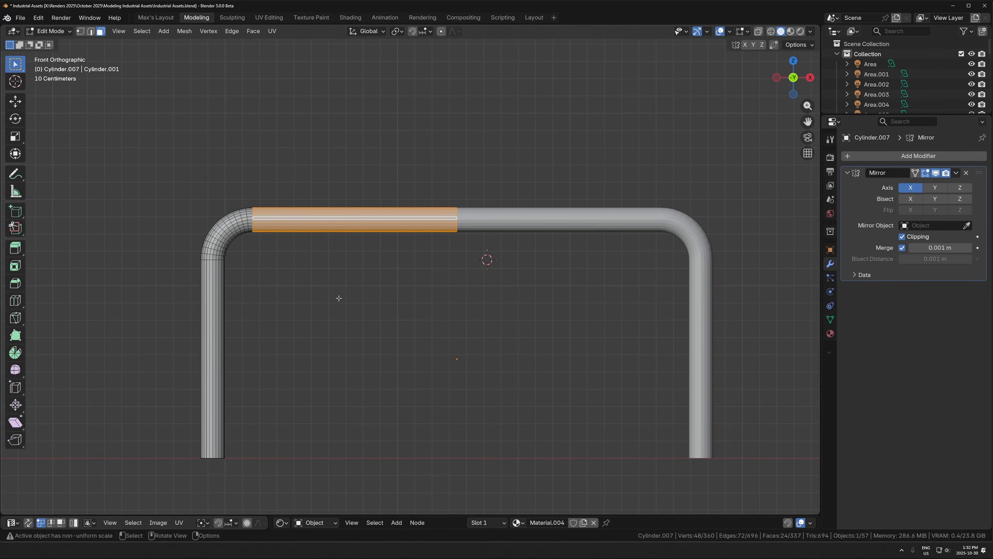
pyautogui.hotkey('shift', 'd')
pyautogui.press('z')
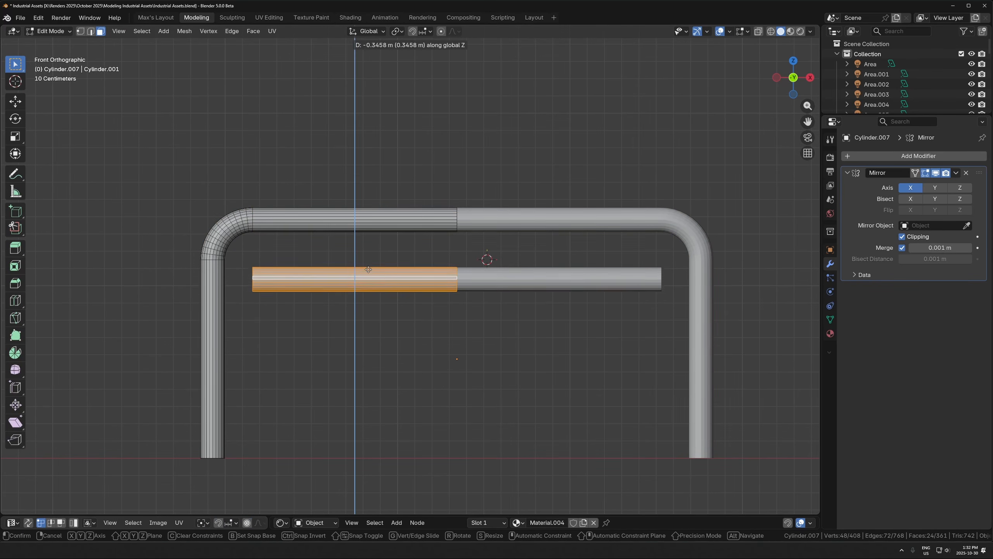
pyautogui.click(442, 283)
# - Extend the crossbar's outer end about 0.22 m along X into the vertical leg and view the railing in Object Mode
pyautogui.press('1')
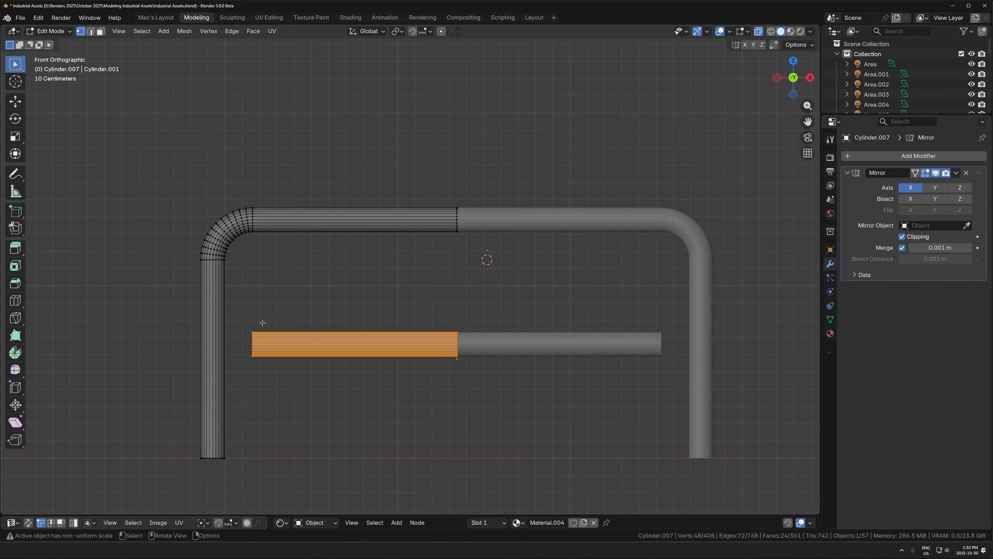
pyautogui.keyDown('alt'); pyautogui.click(255, 339); pyautogui.keyUp('alt')
pyautogui.press('g')
pyautogui.press('x')
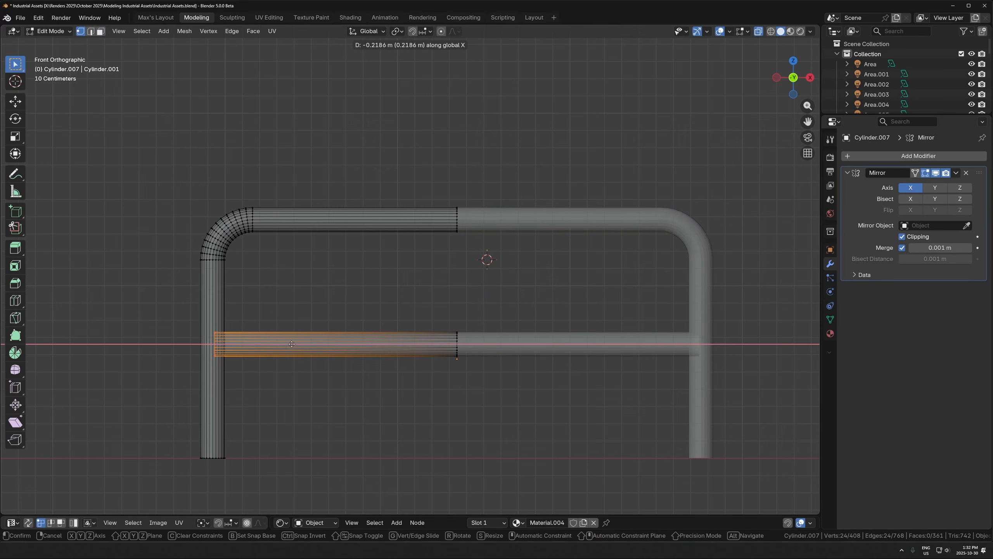
pyautogui.click(292, 344)
pyautogui.press('Tab')
pyautogui.moveTo(387, 318); pyautogui.dragTo(449, 326, button='middle')
pyautogui.scroll(-3, 389, 344)
pyautogui.click(321, 325)
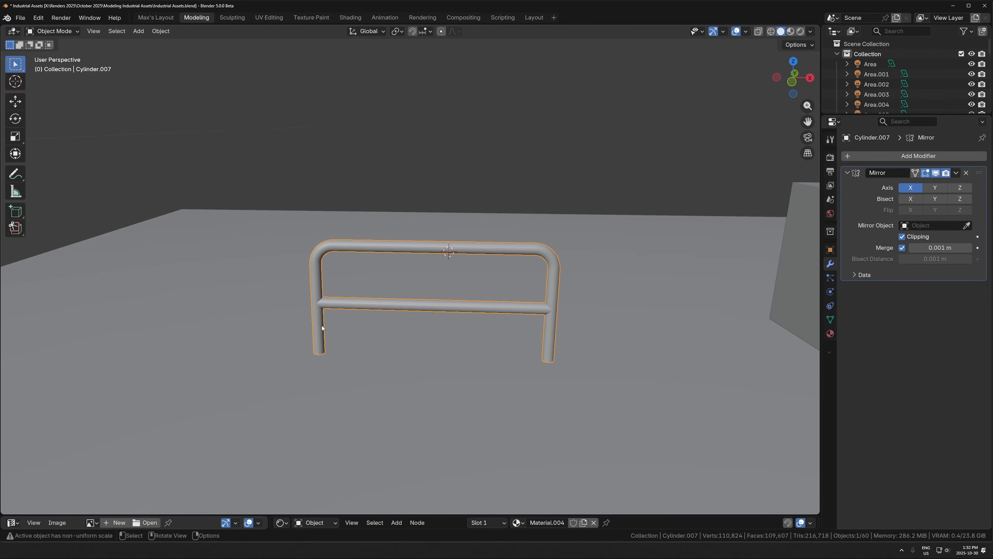
pyautogui.scroll(3, 276, 331)
# - Select the whole linked crossbar and scale it to 0.778 in Y and Z, keeping its X length
pyautogui.press('Tab')
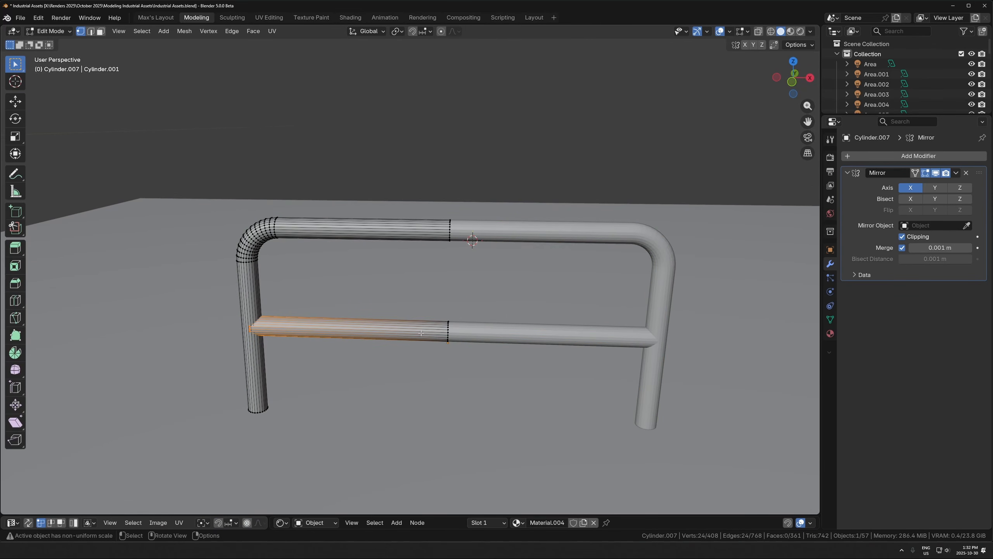
pyautogui.press('3')
pyautogui.press('l')
pyautogui.moveTo(361, 308); pyautogui.dragTo(339, 313, button='middle')
pyautogui.scroll(6, 339, 312)
pyautogui.keyDown('shift'); pyautogui.moveTo(137, 414); pyautogui.dragTo(412, 340, button='middle'); pyautogui.keyUp('shift')
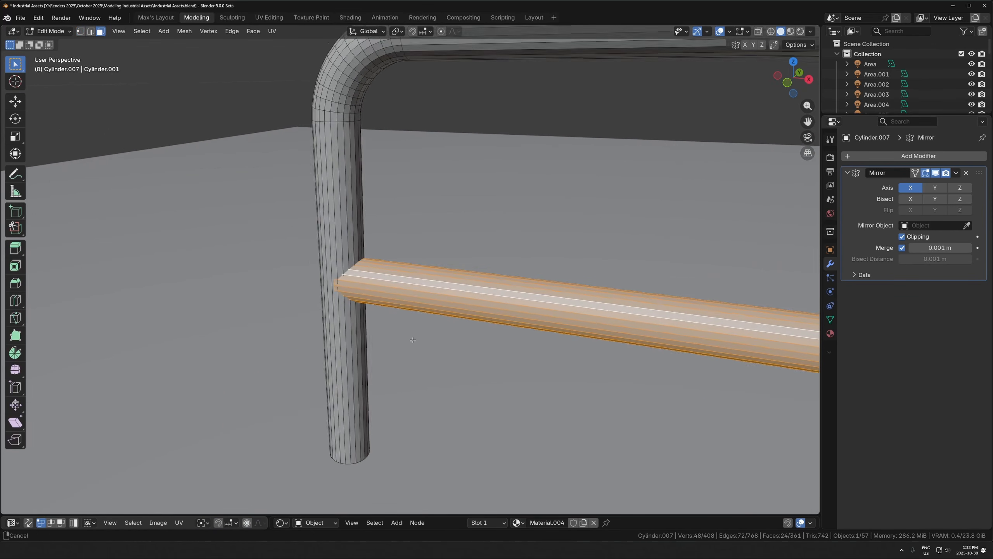
pyautogui.press('Tab')
pyautogui.scroll(6, 371, 269)
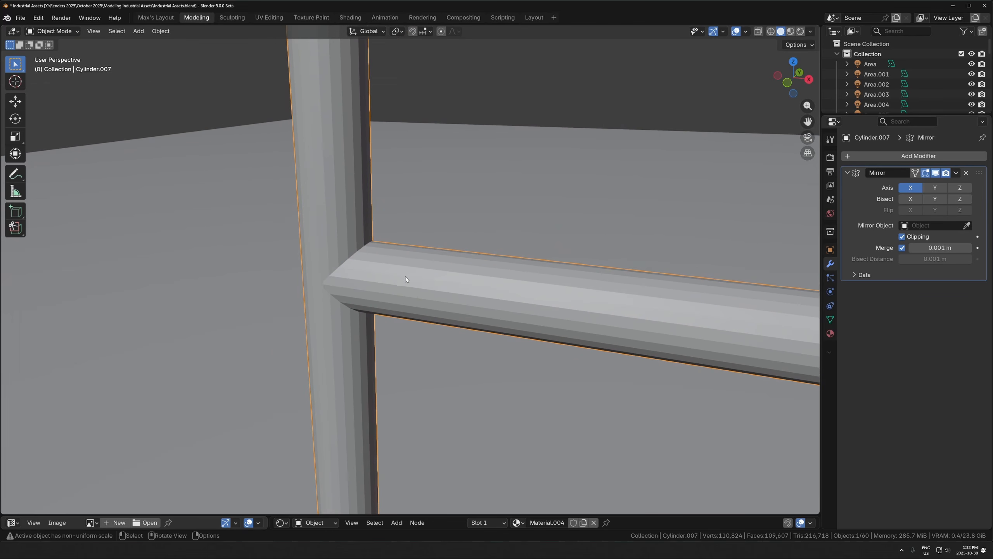
pyautogui.scroll(-6, 406, 279)
pyautogui.press('Tab')
pyautogui.moveTo(462, 283); pyautogui.dragTo(566, 233, button='middle')
pyautogui.press('s')
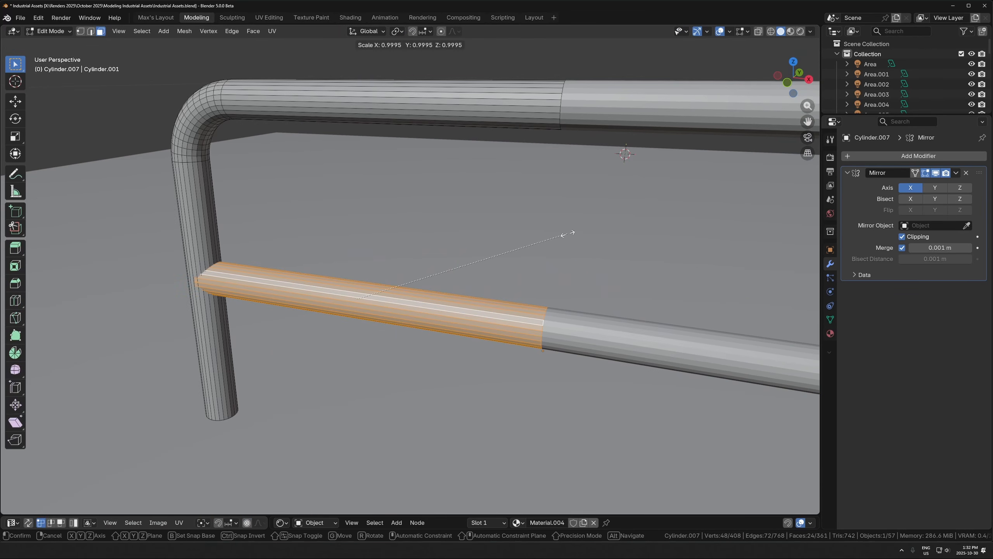
pyautogui.hotkey('shift', 'y')
pyautogui.hotkey('shift', 'x')
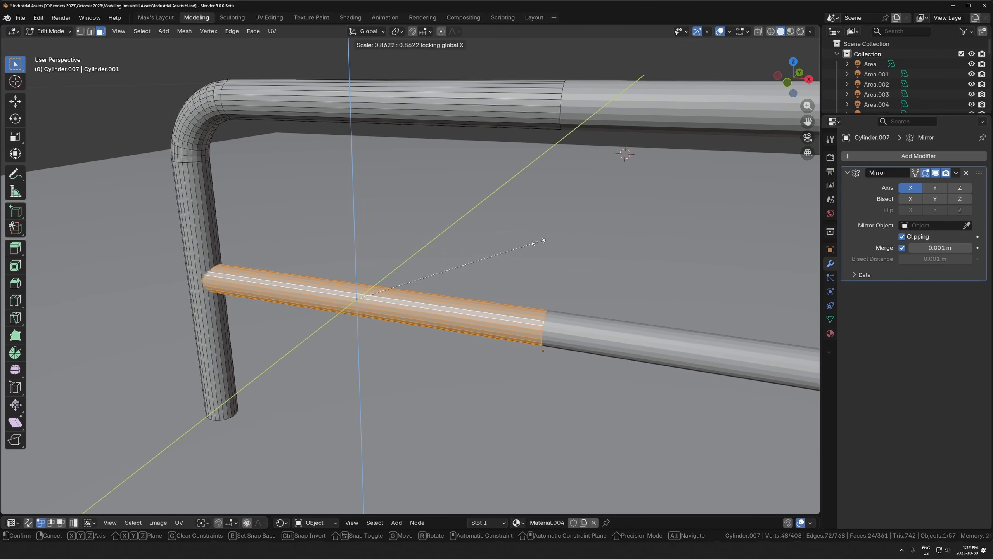
pyautogui.click(465, 277)
# - Raise the thinned crossbar about 0.133 m in Z from the front view
pyautogui.press('KP_1')
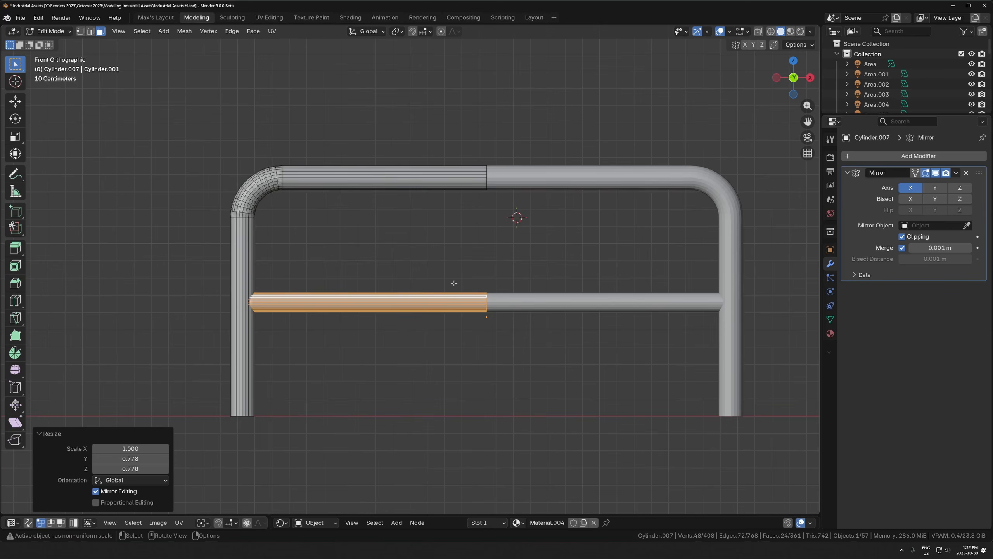
pyautogui.press('Tab')
pyautogui.press('Tab')
pyautogui.press('g')
pyautogui.press('z')
pyautogui.click(449, 242)
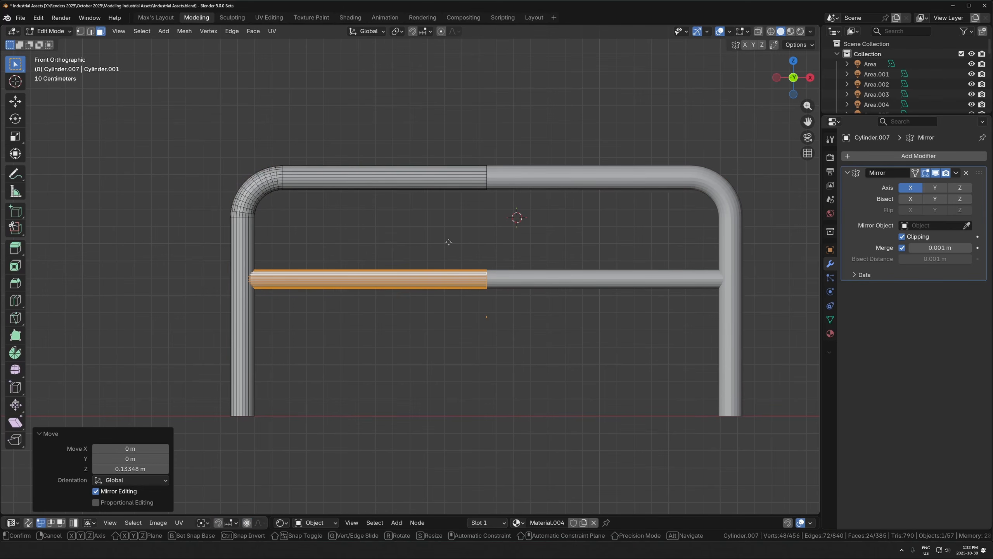
# - Place a duplicate of the crossbar below it and raise both crossbars together about 0.086 m in Z
pyautogui.press('z')
pyautogui.click(446, 315)
pyautogui.keyDown('alt'); pyautogui.keyDown('shift'); pyautogui.click(424, 279); pyautogui.keyUp('shift'); pyautogui.keyUp('alt')
pyautogui.press('g')
pyautogui.press('z')
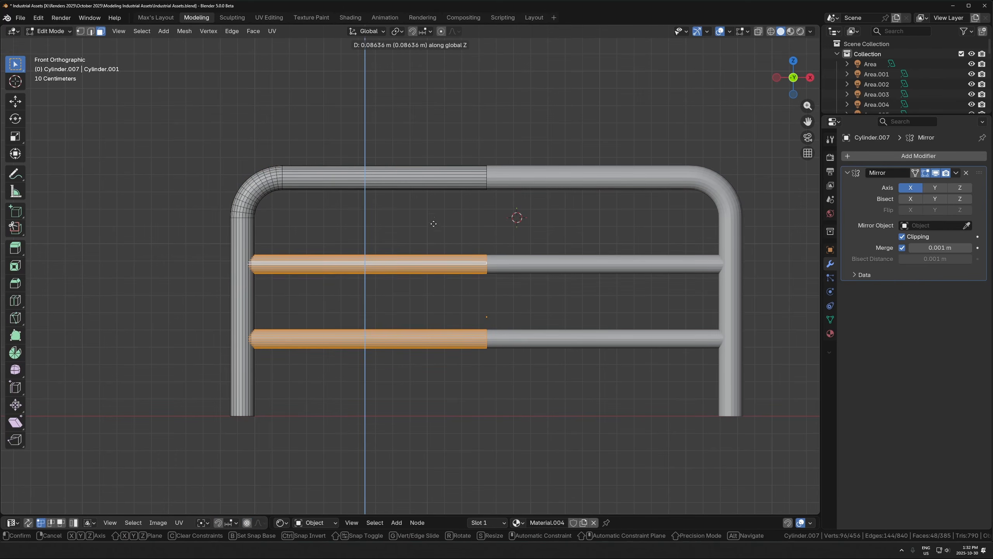
pyautogui.click(433, 224)
pyautogui.press('Tab')
pyautogui.scroll(-4, 475, 281)
pyautogui.press('Tab')
pyautogui.scroll(5, 467, 251)
pyautogui.press('Tab')
pyautogui.scroll(-3, 462, 233)
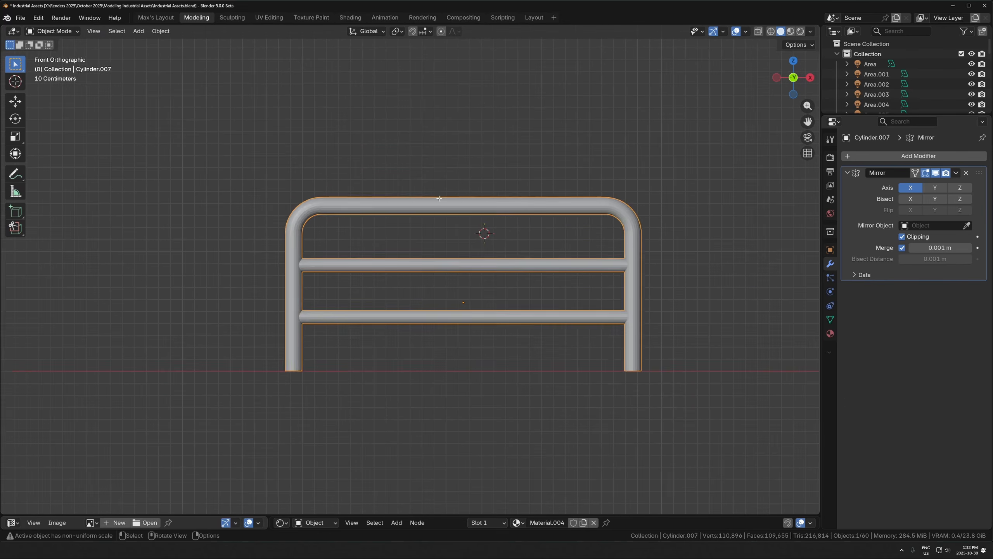
# - Select only the outer frame pipe through its linked faces in Edit Mode and try Shrink/Fatten on it
pyautogui.press('Tab')
pyautogui.press('a')
pyautogui.scroll(3, 409, 188)
pyautogui.keyDown('shift'); pyautogui.moveTo(401, 171); pyautogui.dragTo(444, 233, button='middle'); pyautogui.keyUp('shift')
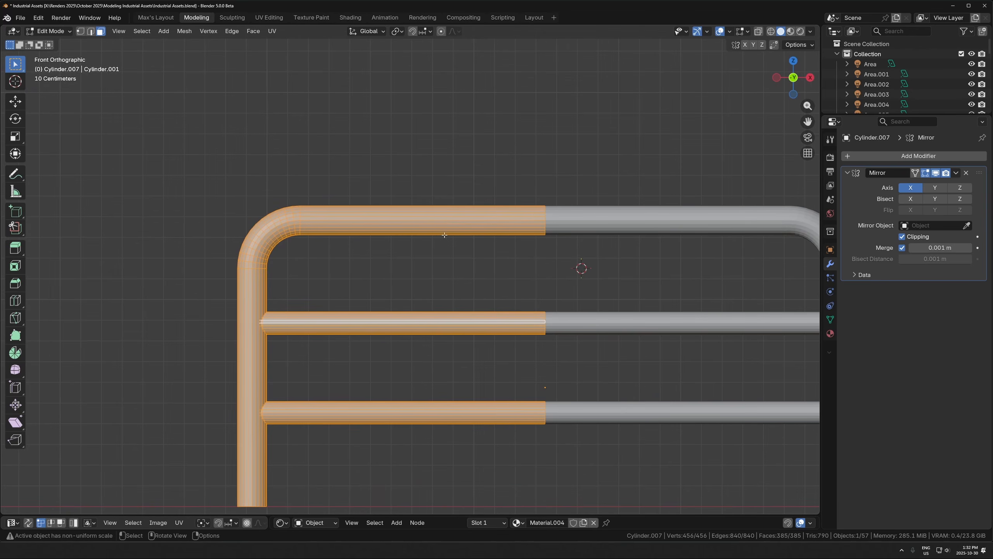
pyautogui.keyDown('alt'); pyautogui.click(441, 231); pyautogui.keyUp('alt')
pyautogui.hotkey('alt', 'a')
pyautogui.click(336, 228)
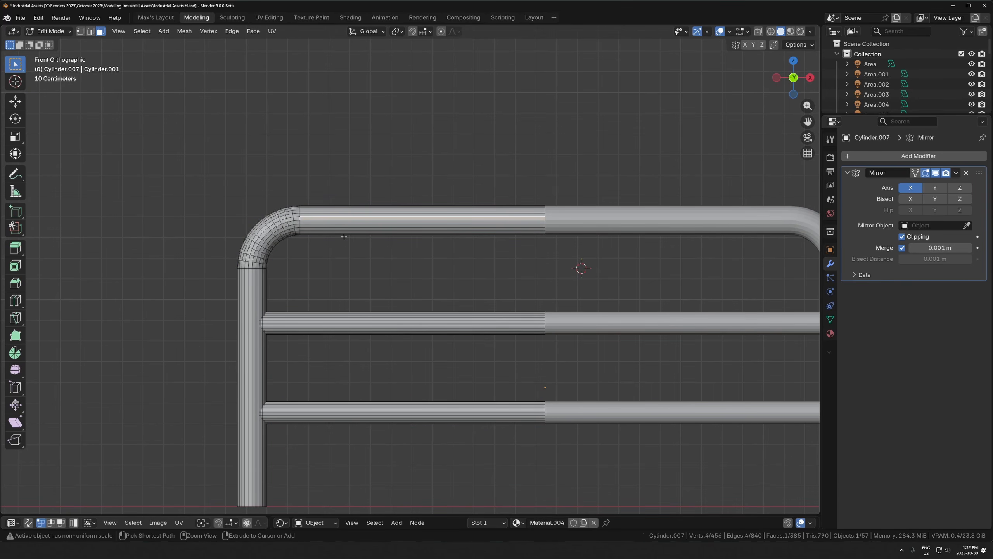
pyautogui.hotkey('ctrl', 'l')
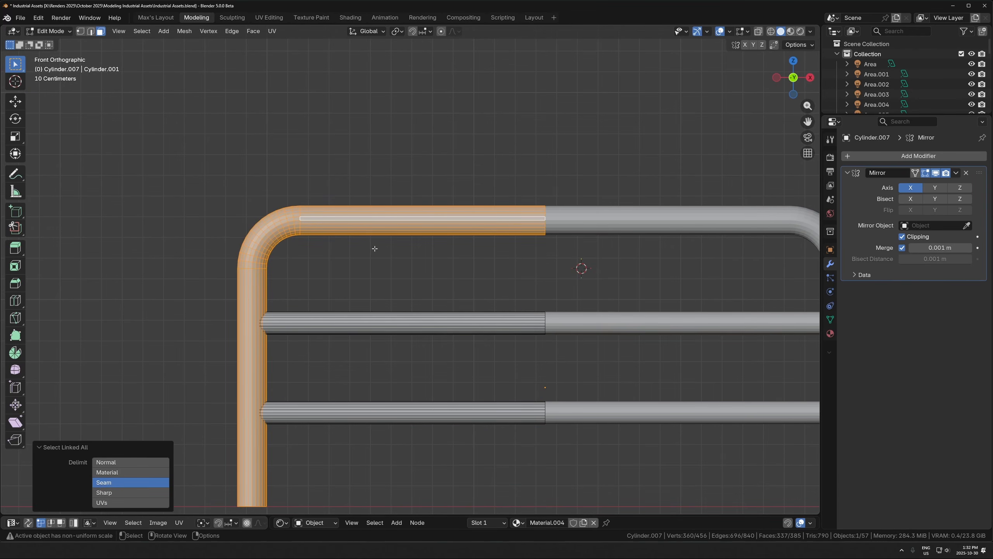
pyautogui.hotkey('alt', 's')
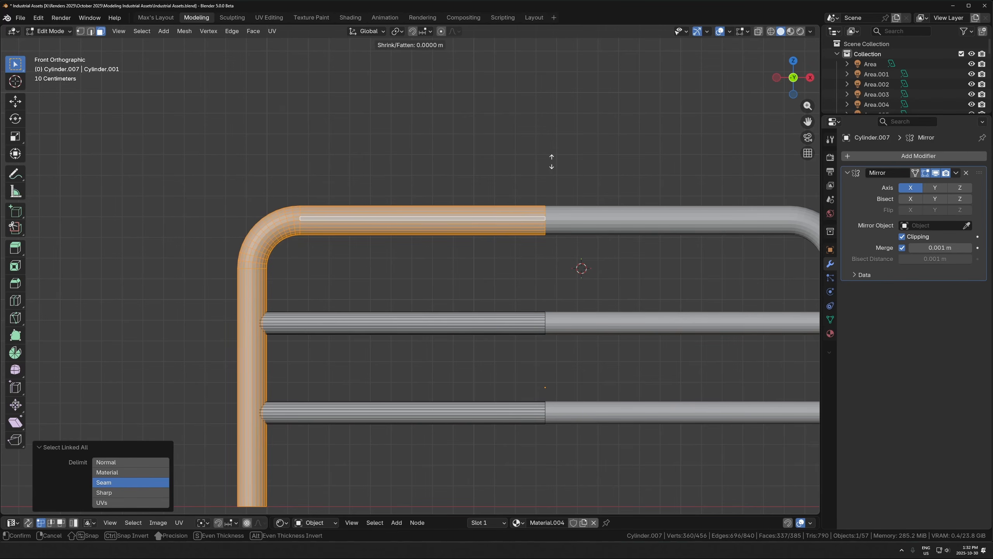
pyautogui.press('Escape')
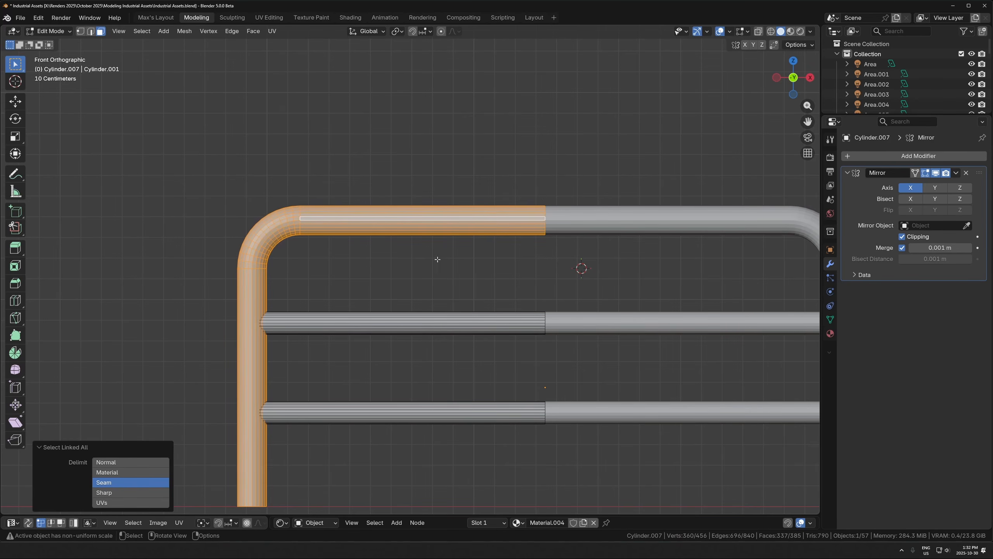
# - Leave Edit Mode and apply the railing object's scale
pyautogui.press('Tab')
pyautogui.hotkey('ctrl', 'a')
pyautogui.click(437, 260)
# - Adjust the thickness of the selected outer frame pipe with Shrink/Fatten and return to Object Mode
pyautogui.press('Tab')
pyautogui.hotkey('alt', 's')
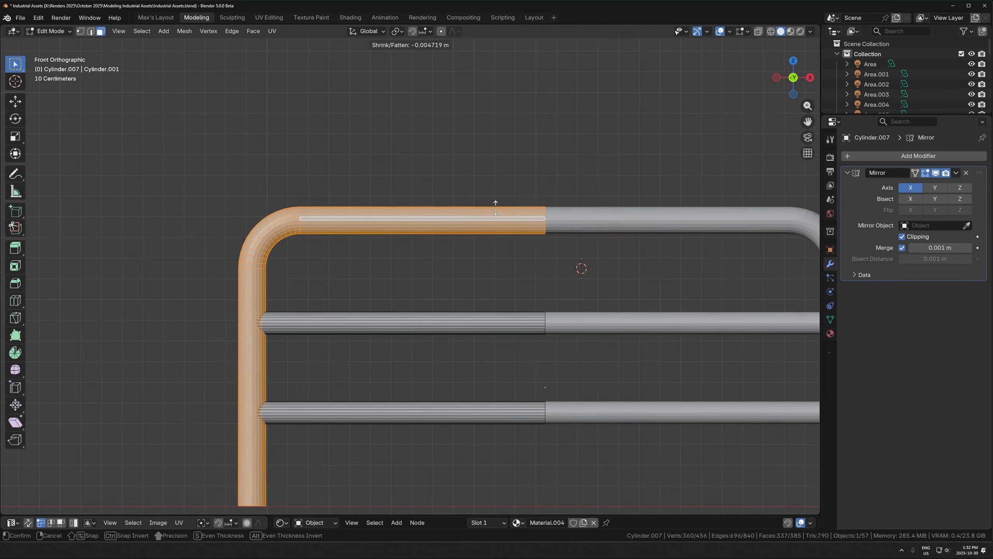
pyautogui.rightClick(498, 208)
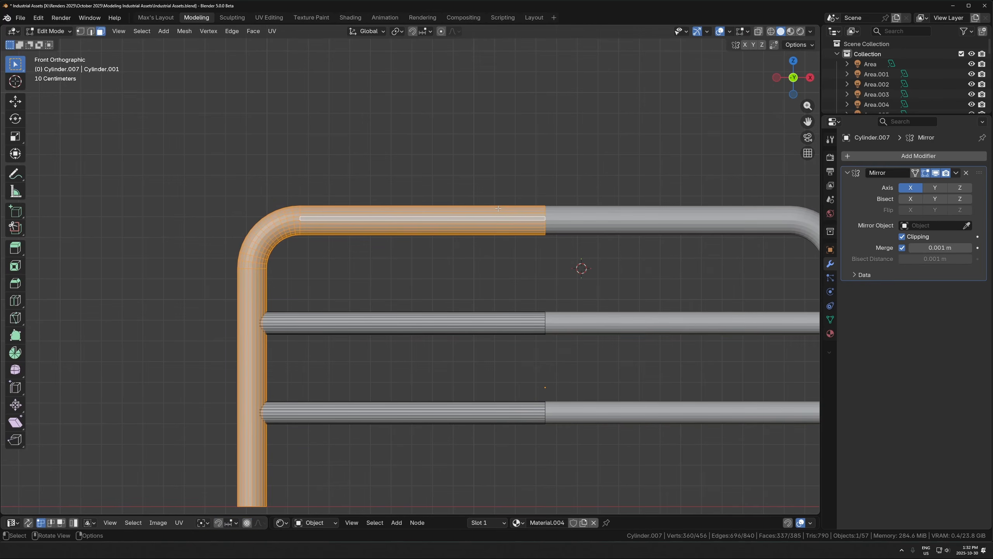
pyautogui.hotkey('alt', 's')
pyautogui.click(572, 196)
pyautogui.scroll(-5, 563, 273)
pyautogui.press('Tab')
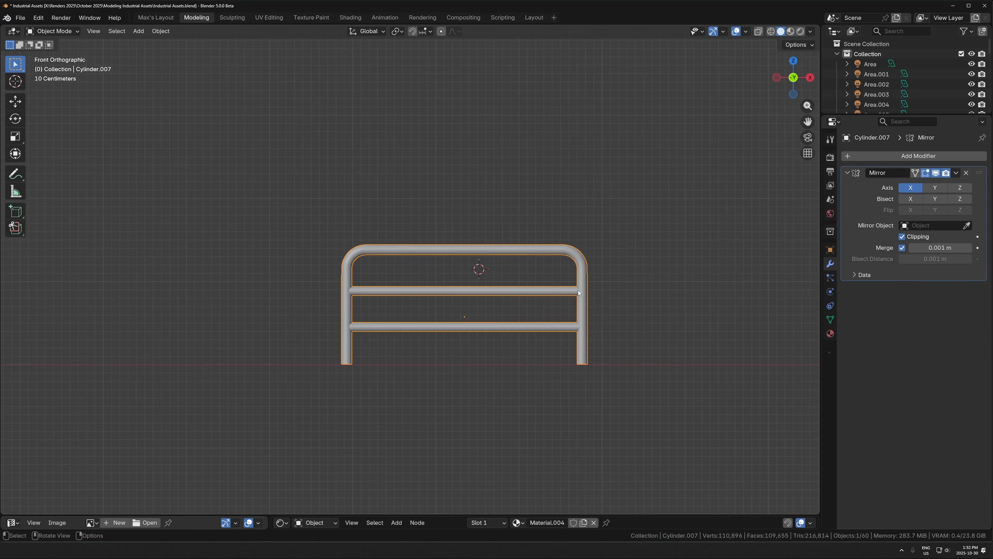
# - Link the ground plane's rusty_metal_04 material to the railing, with the plane as the active object
pyautogui.moveTo(577, 289); pyautogui.dragTo(468, 330, button='middle')
pyautogui.moveTo(383, 346); pyautogui.dragTo(423, 290, button='middle')
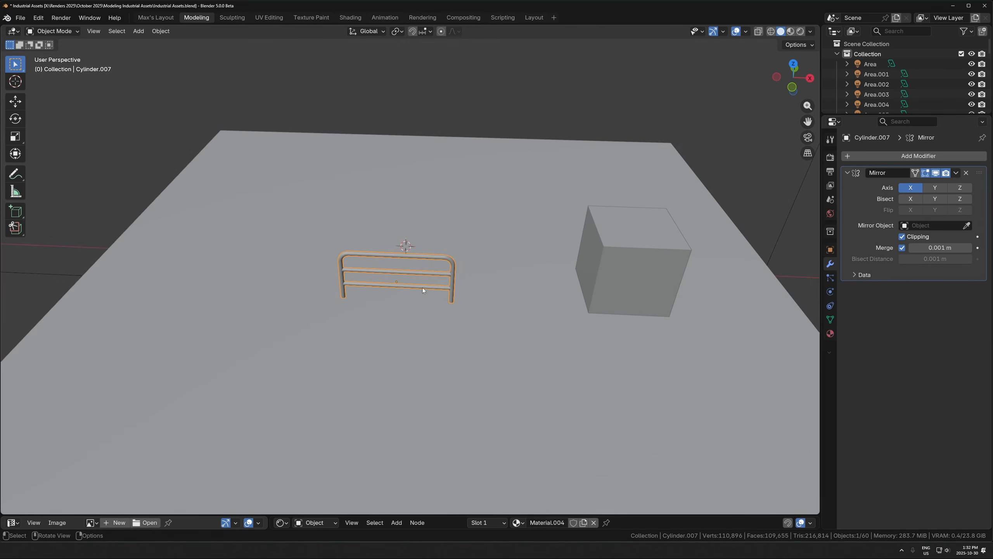
pyautogui.keyDown('shift'); pyautogui.click(512, 319); pyautogui.keyUp('shift')
pyautogui.hotkey('ctrl', 'l')
pyautogui.click(515, 321)
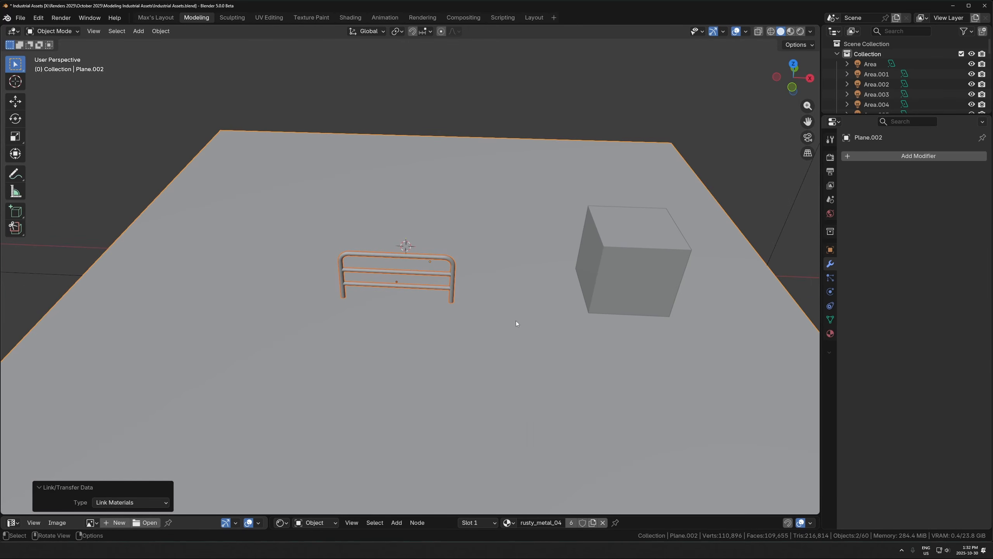
# - Duplicate the railing along the negative X axis so the copy stands directly beside it
pyautogui.click(460, 276)
pyautogui.moveTo(510, 318); pyautogui.dragTo(324, 264, button='middle')
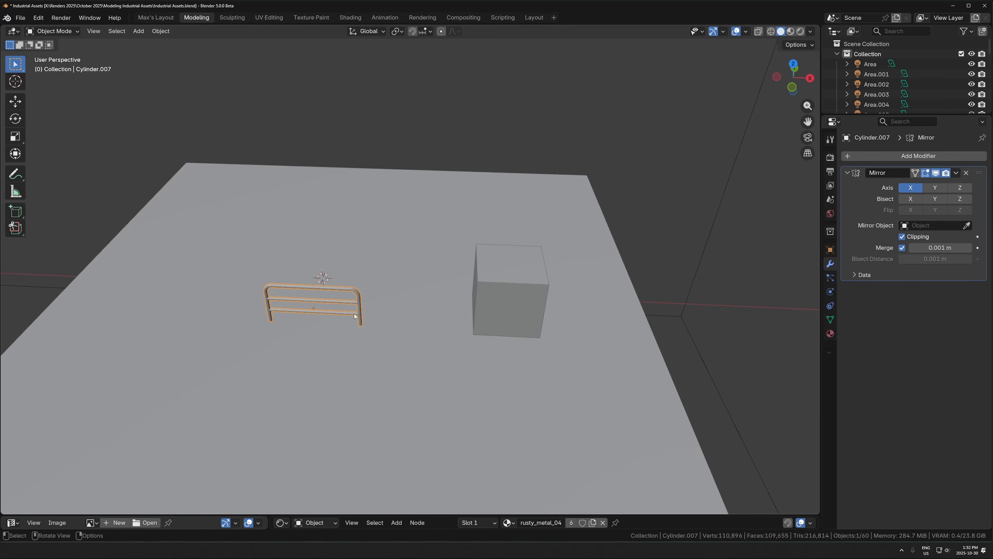
pyautogui.scroll(1, 354, 314)
pyautogui.hotkey('shift', 'd')
pyautogui.press('x')
pyautogui.click(259, 295)
# - Duplicate both railings together along X to extend the line into a row of four
pyautogui.keyDown('shift'); pyautogui.moveTo(259, 295); pyautogui.dragTo(322, 294, button='middle'); pyautogui.keyUp('shift')
pyautogui.keyDown('shift'); pyautogui.click(369, 290); pyautogui.keyUp('shift')
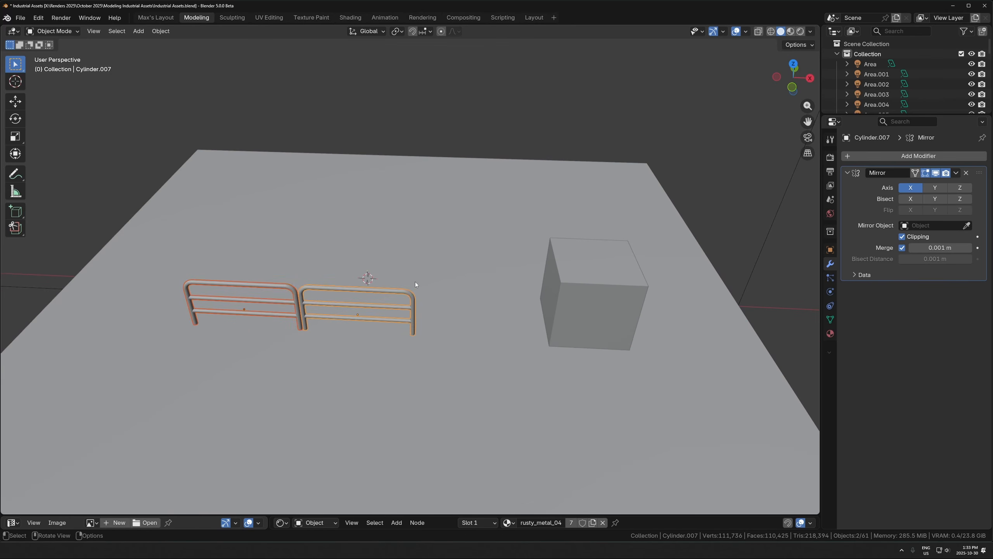
pyautogui.hotkey('shift', 'd')
pyautogui.press('x')
pyautogui.click(647, 291)
# - Move the large cube horizontally away from the railings with its Z position locked
pyautogui.click(612, 296)
pyautogui.press('g')
pyautogui.hotkey('shift', 'z')
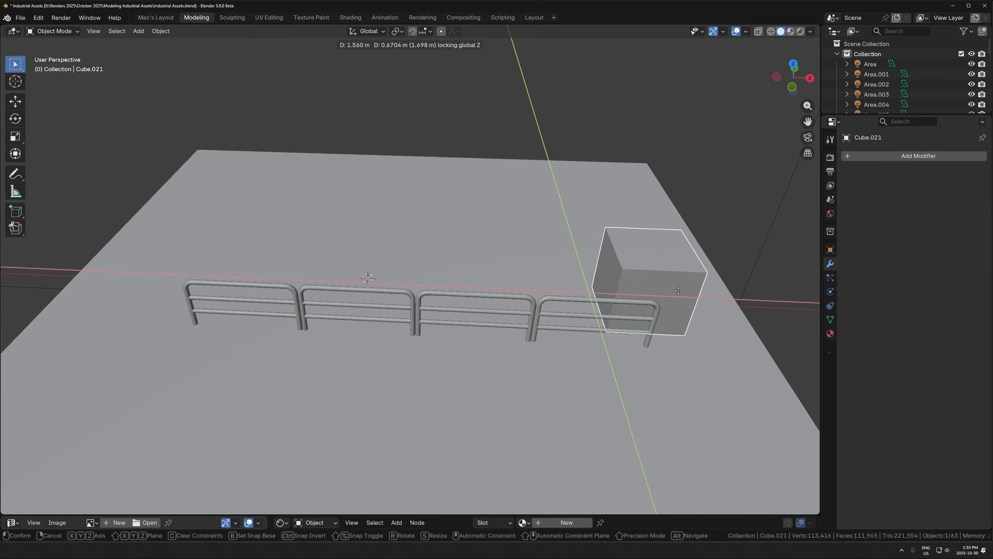
pyautogui.click(691, 289)
# - Select all four railings and duplicate them about 3.23 m along Y as a second row
pyautogui.click(608, 300)
pyautogui.keyDown('shift'); pyautogui.click(392, 293); pyautogui.keyUp('shift')
pyautogui.hotkey('ctrl', 'z')
pyautogui.click(422, 294)
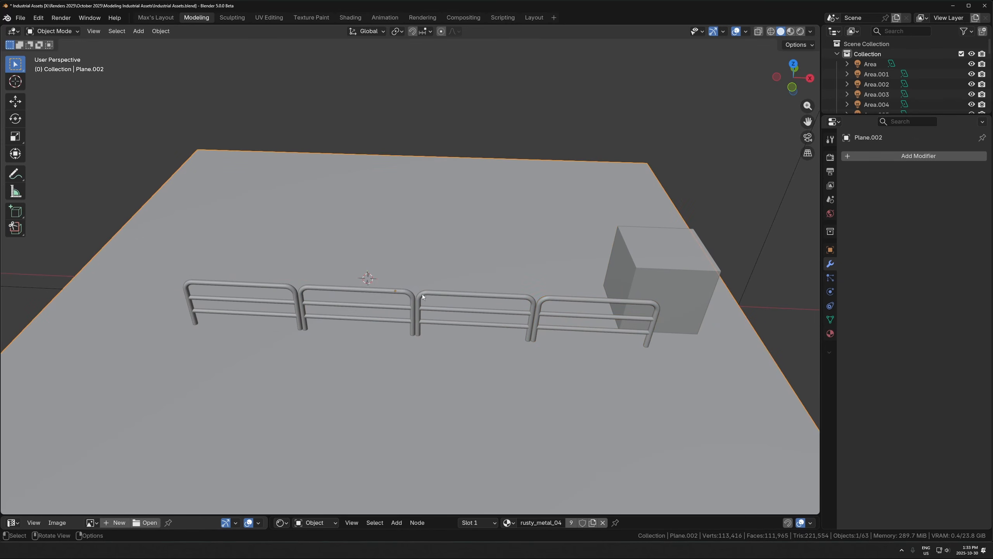
pyautogui.click(383, 290)
pyautogui.keyDown('shift'); pyautogui.click(301, 289); pyautogui.keyUp('shift')
pyautogui.keyDown('shift'); pyautogui.click(434, 290); pyautogui.keyUp('shift')
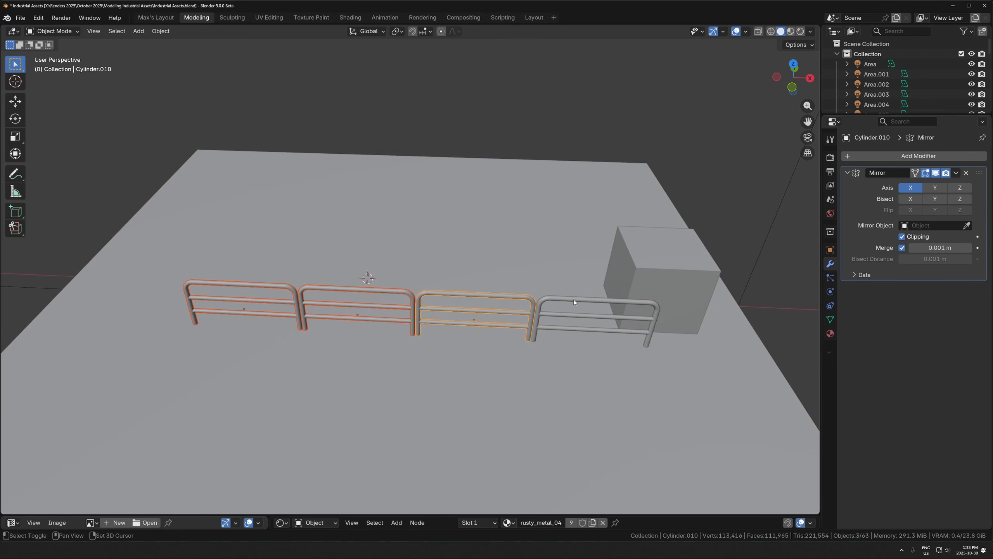
pyautogui.keyDown('shift'); pyautogui.click(574, 300); pyautogui.keyUp('shift')
pyautogui.scroll(-4, 545, 316)
pyautogui.hotkey('shift', 'd')
pyautogui.press('y')
pyautogui.click(446, 304)
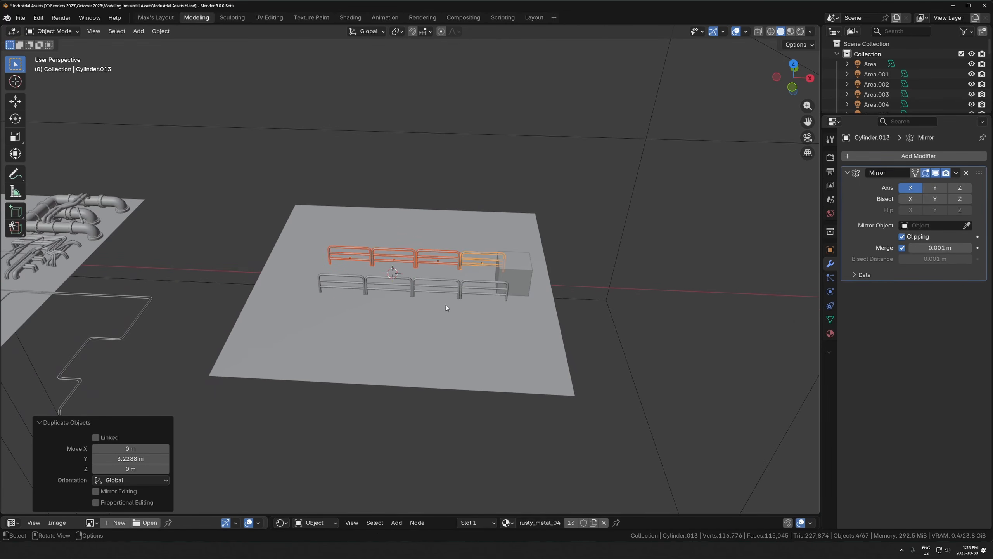
# - Switch to rendered shading and duplicate the neighbouring scene's area light along X to the railing plane
pyautogui.press('z')
pyautogui.click(498, 172)
pyautogui.click(474, 264)
pyautogui.scroll(-3, 285, 246)
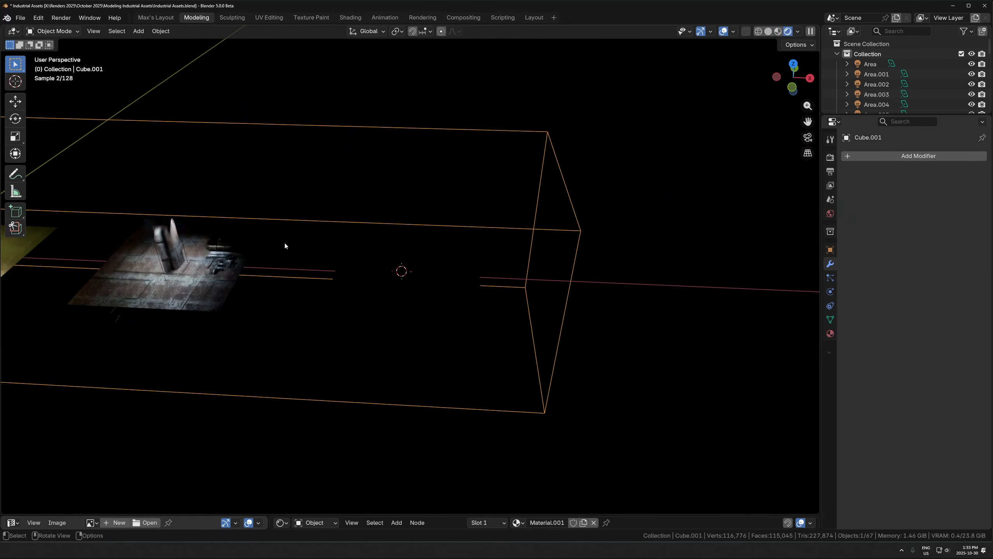
pyautogui.click(155, 241)
pyautogui.hotkey('shift', 'd')
pyautogui.press('x')
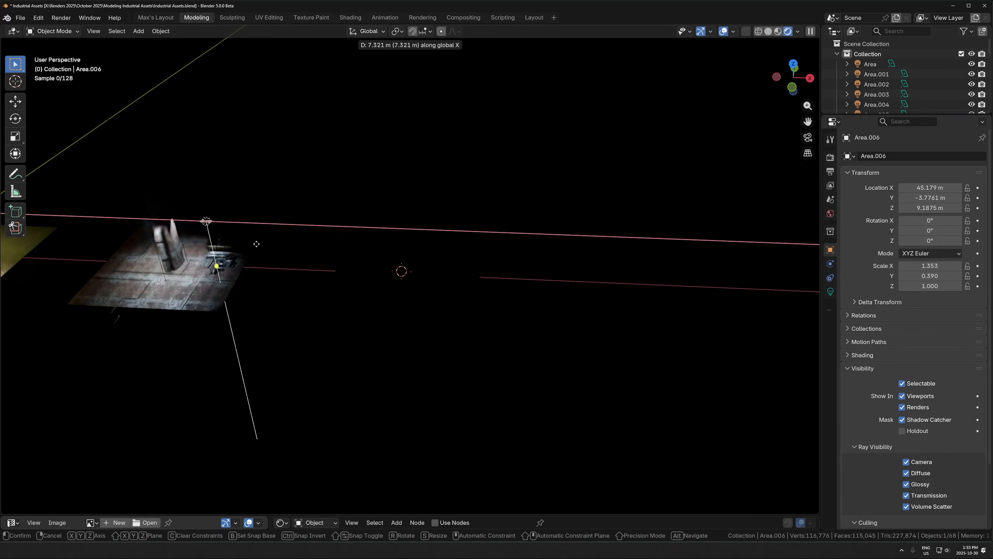
pyautogui.click(408, 258)
# - Shift the new area light about 5.77 m in Y and lower it about 1.16 m in Z
pyautogui.scroll(3, 408, 266)
pyautogui.press('g')
pyautogui.hotkey('shift', 'z')
pyautogui.click(424, 204)
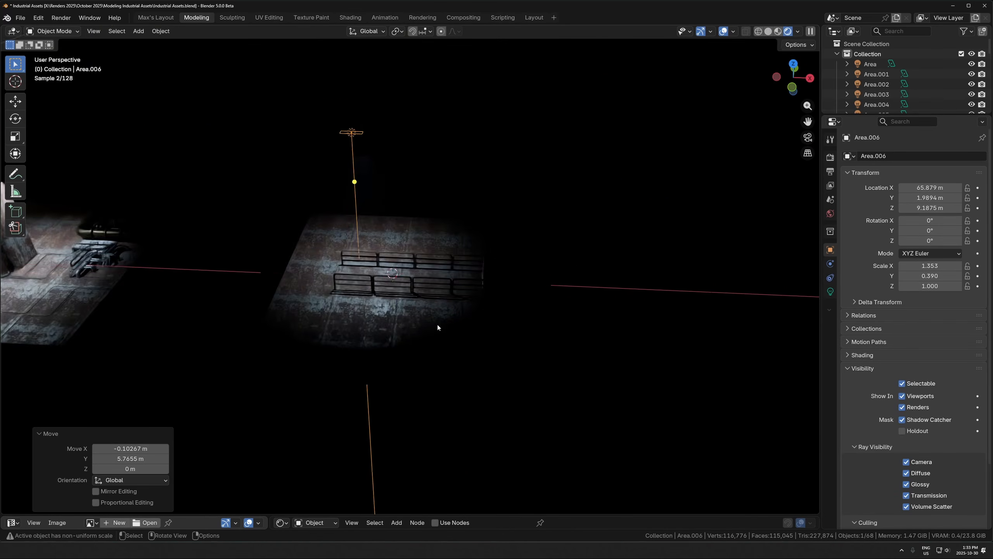
pyautogui.scroll(4, 438, 325)
pyautogui.moveTo(438, 325); pyautogui.dragTo(420, 217, button='middle')
pyautogui.scroll(-1, 419, 217)
pyautogui.press('g')
pyautogui.press('z')
pyautogui.click(416, 237)
# - Duplicate the area light about 9.97 m along X, and slide the copy back along X toward the railings
pyautogui.scroll(2, 392, 295)
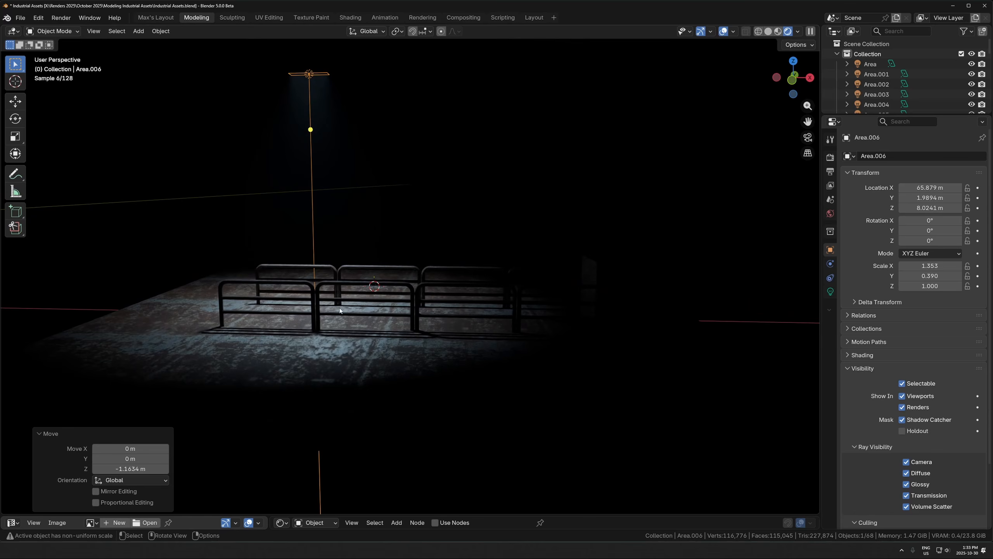
pyautogui.hotkey('shift', 'd')
pyautogui.press('x')
pyautogui.click(663, 231)
pyautogui.press('g')
pyautogui.press('x')
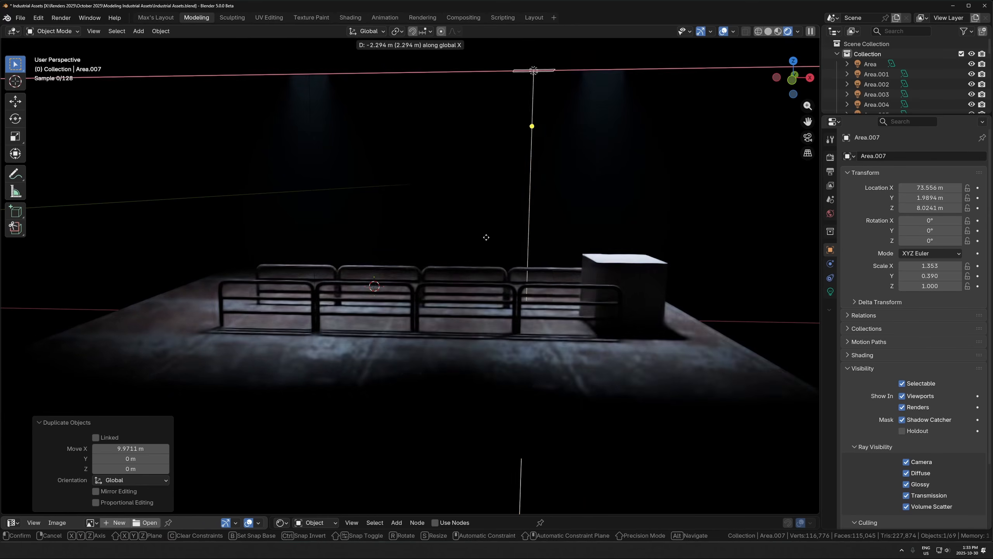
pyautogui.click(495, 152)
# - Open the duplicated area light's data settings and pick a new light color
pyautogui.click(829, 293)
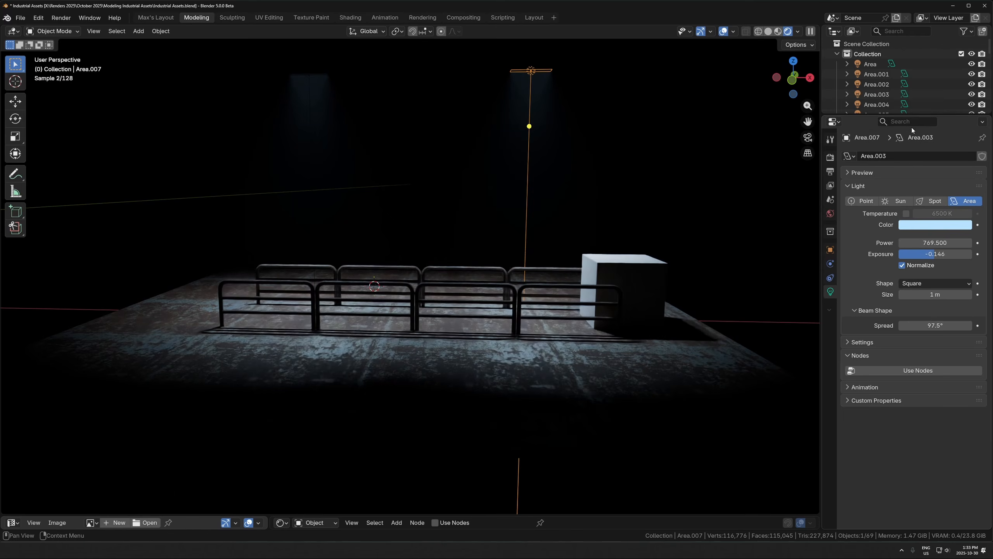
pyautogui.click(932, 225)
pyautogui.click(962, 98)
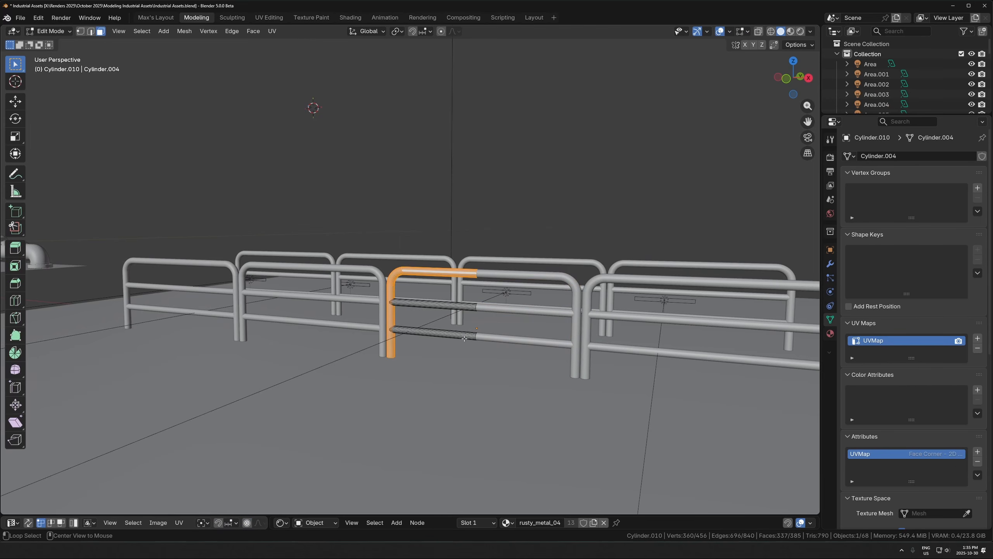
# - Delete the lower crossbar from the edited front-row railing and select its remaining crossbar
pyautogui.keyDown('alt'); pyautogui.click(463, 338); pyautogui.keyUp('alt')
pyautogui.press('x')
pyautogui.click(461, 337)
pyautogui.keyDown('alt'); pyautogui.click(443, 307); pyautogui.keyUp('alt')
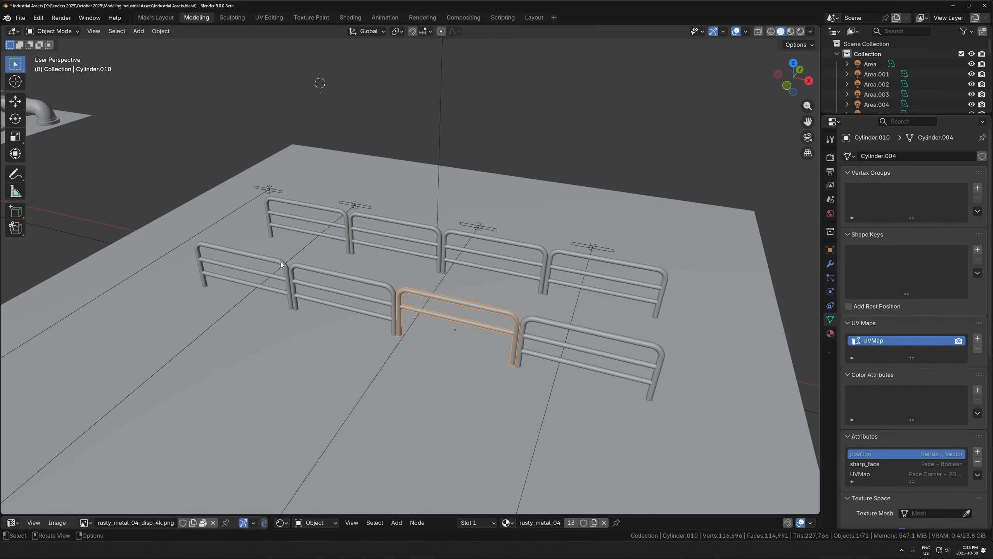
# - Select all eight railings with the single-crossbar one active and link its object data to the others
pyautogui.hotkey('alt', 'a')
pyautogui.click(252, 257)
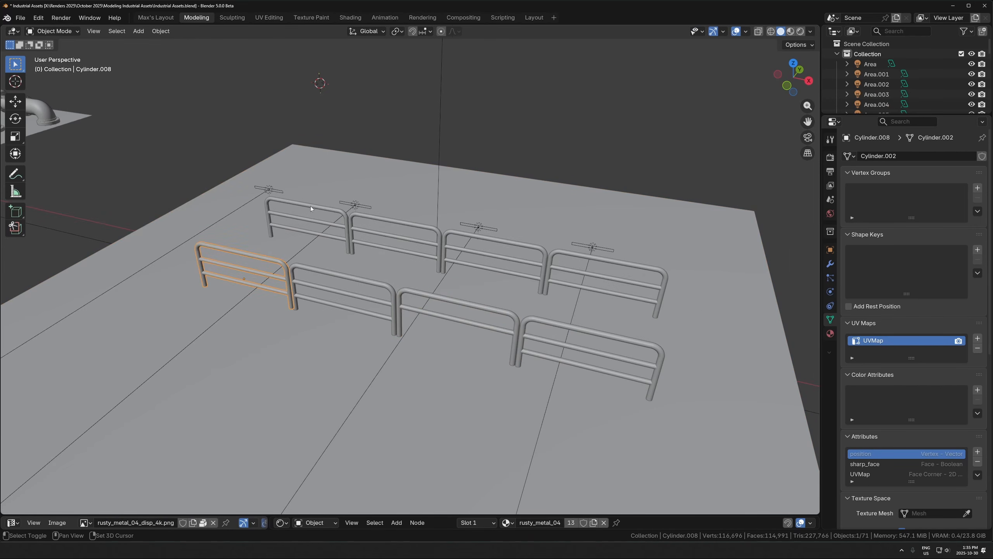
pyautogui.keyDown('shift'); pyautogui.click(311, 205); pyautogui.keyUp('shift')
pyautogui.keyDown('shift'); pyautogui.click(372, 275); pyautogui.keyUp('shift')
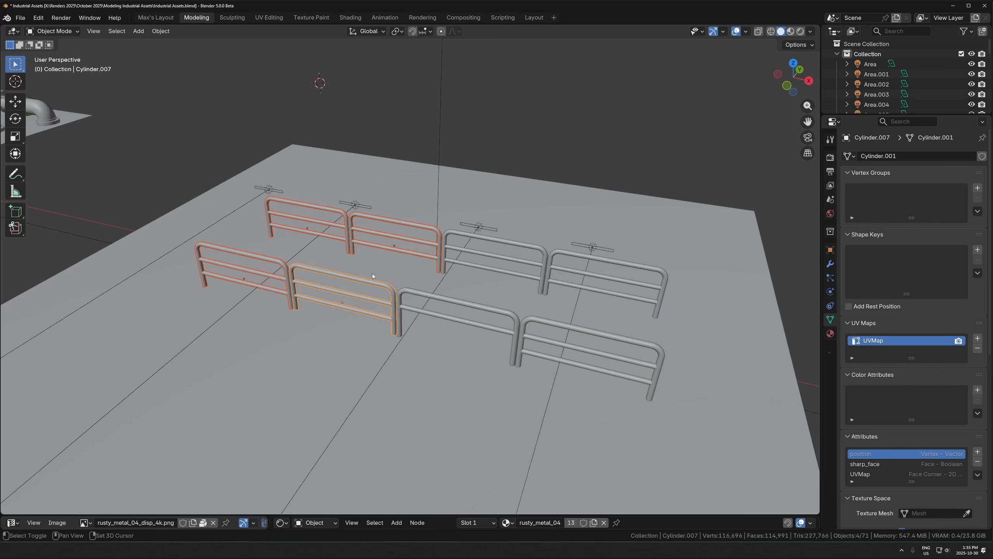
pyautogui.keyDown('shift'); pyautogui.click(468, 238); pyautogui.keyUp('shift')
pyautogui.keyDown('shift'); pyautogui.click(560, 251); pyautogui.keyUp('shift')
pyautogui.keyDown('shift'); pyautogui.click(532, 320); pyautogui.keyUp('shift')
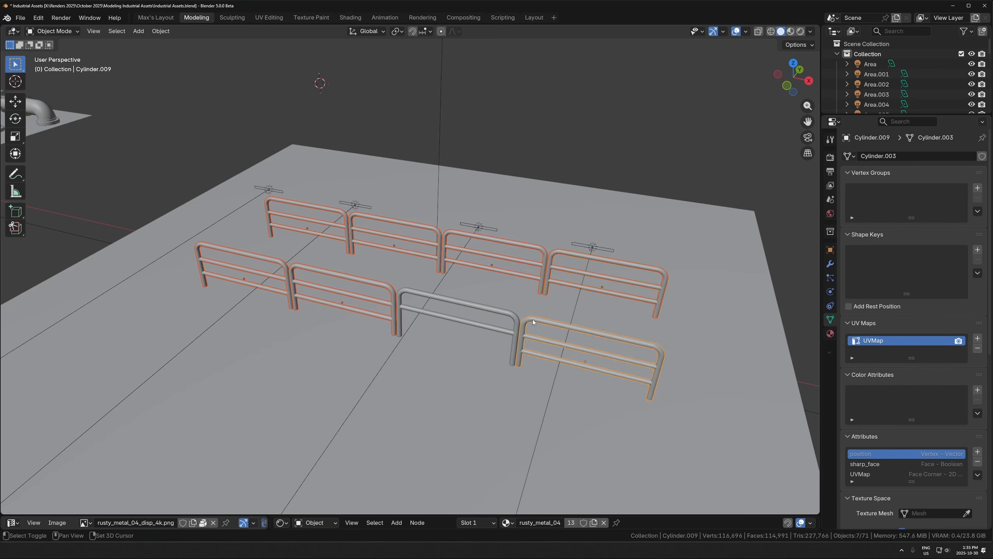
pyautogui.keyDown('shift'); pyautogui.click(509, 312); pyautogui.keyUp('shift')
pyautogui.hotkey('ctrl', 'l')
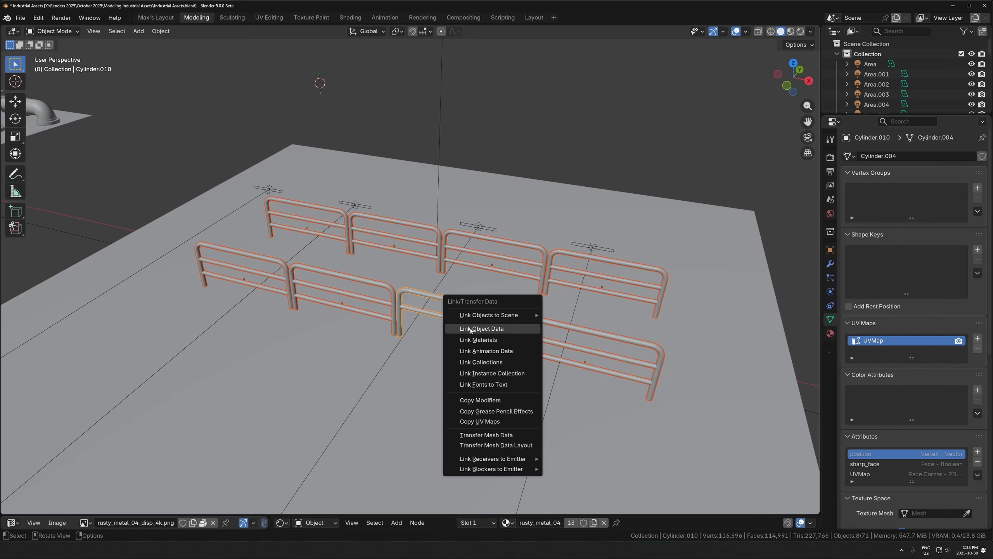
pyautogui.click(471, 331)
# - Lower the shared railing mesh's crossbar about 0.257 m in Z in Edit Mode
pyautogui.press('Tab')
pyautogui.scroll(3, 441, 365)
pyautogui.press('g')
pyautogui.moveTo(515, 371); pyautogui.dragTo(515, 318, button='middle')
pyautogui.press('z')
pyautogui.rightClick(517, 299)
pyautogui.press('g')
pyautogui.press('z')
pyautogui.click(510, 384)
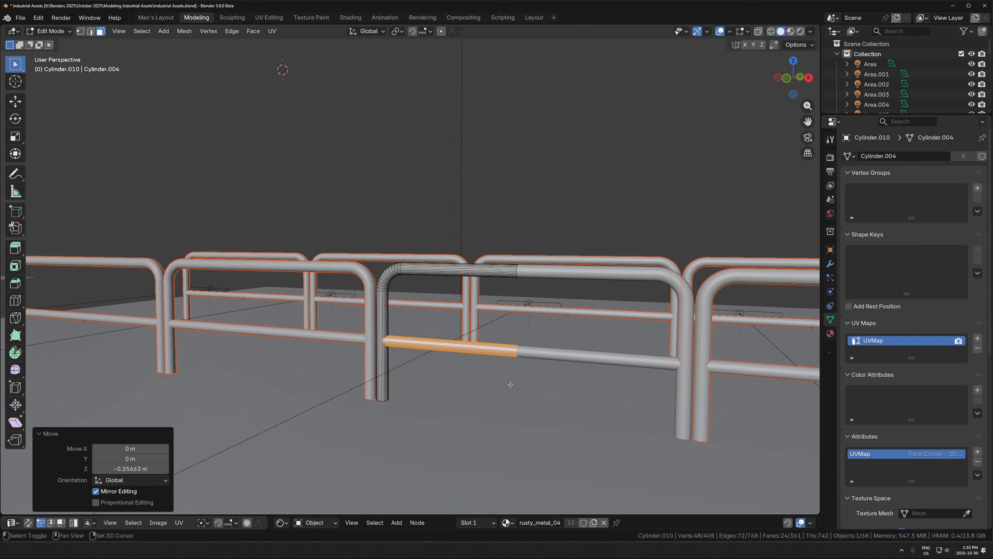
# - Select the complete frame and crossbar, thin them with a Shrink/Fatten offset of about -0.0156 m, and leave Edit Mode
pyautogui.hotkey('ctrl', 'l')
pyautogui.hotkey('alt', 's')
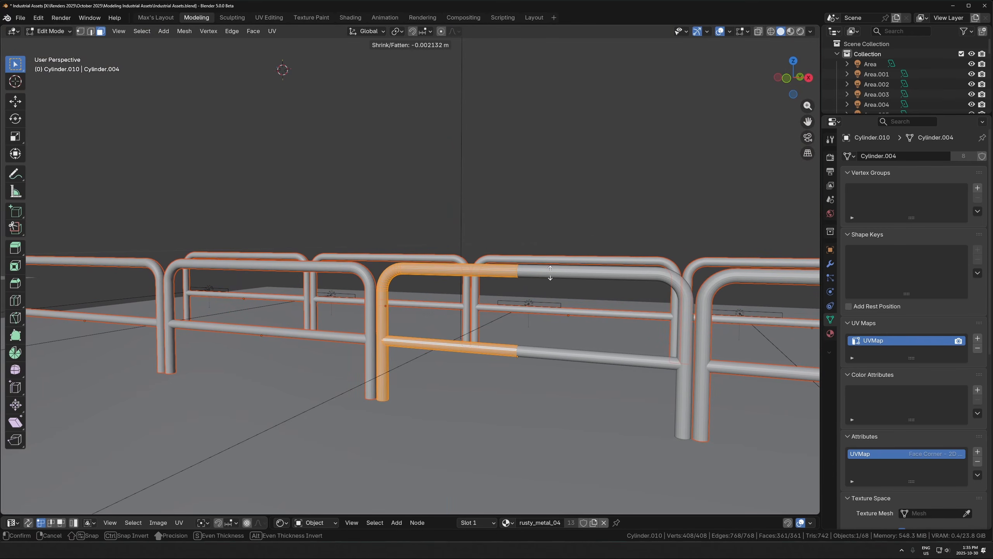
pyautogui.click(550, 280)
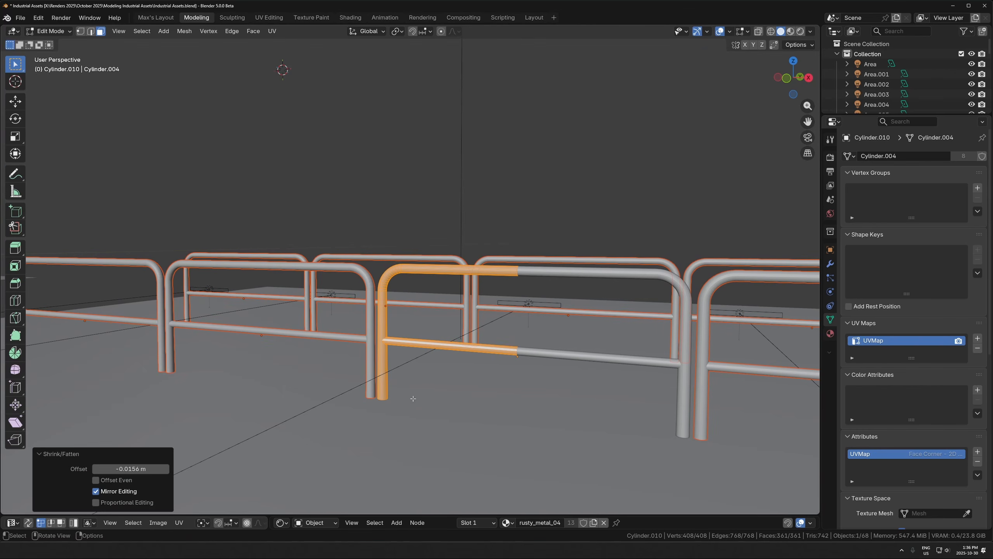
pyautogui.press('Tab')
# - Examine both railing rows and their lighting in rendered shading
pyautogui.moveTo(458, 340); pyautogui.dragTo(454, 373, button='middle')
pyautogui.press('z')
pyautogui.click(466, 273)
pyautogui.click(586, 183)
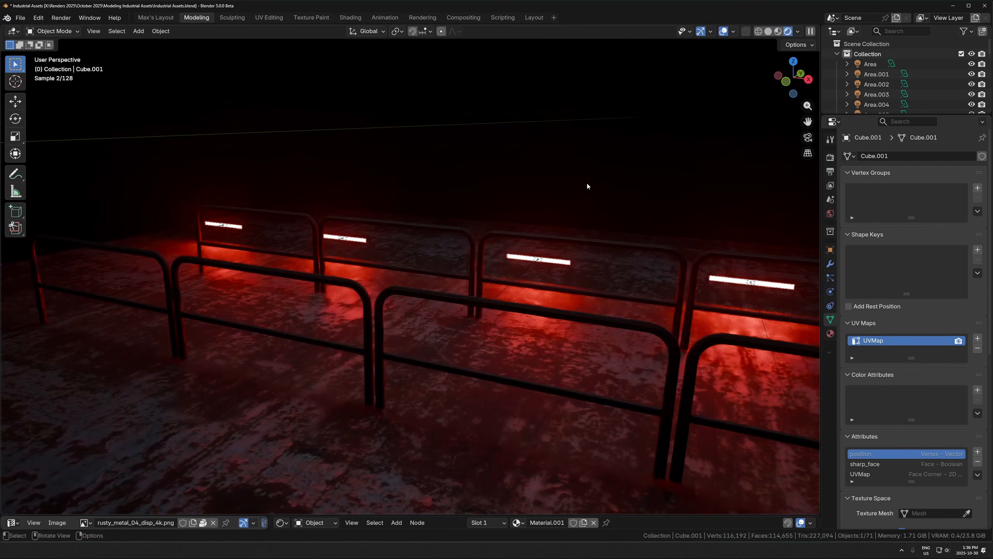
pyautogui.scroll(-4, 549, 255)
pyautogui.moveTo(577, 278); pyautogui.dragTo(494, 291, button='middle')
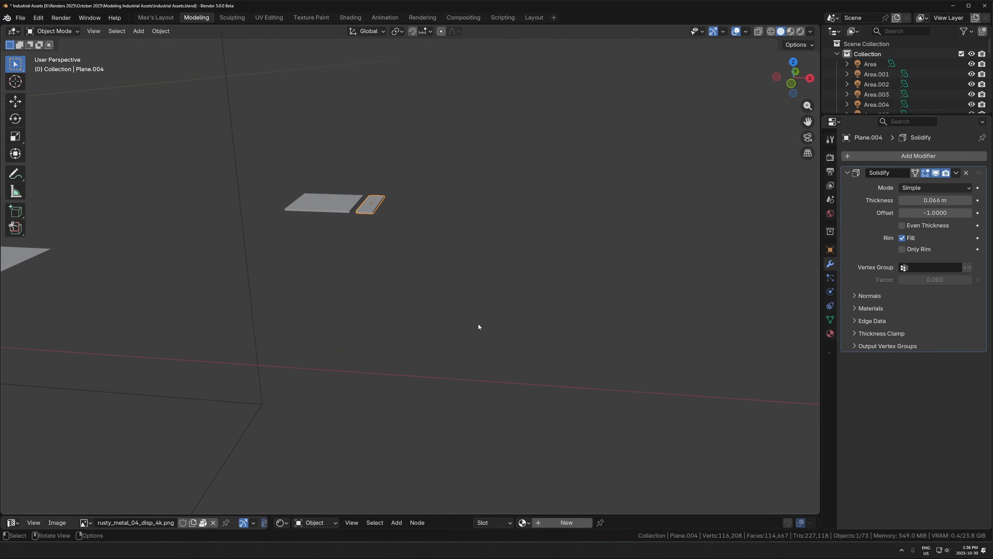
# - Add an Array modifier to the small solidified plane and set its relative X offset to 1.024 from the front view
pyautogui.press('KP_1')
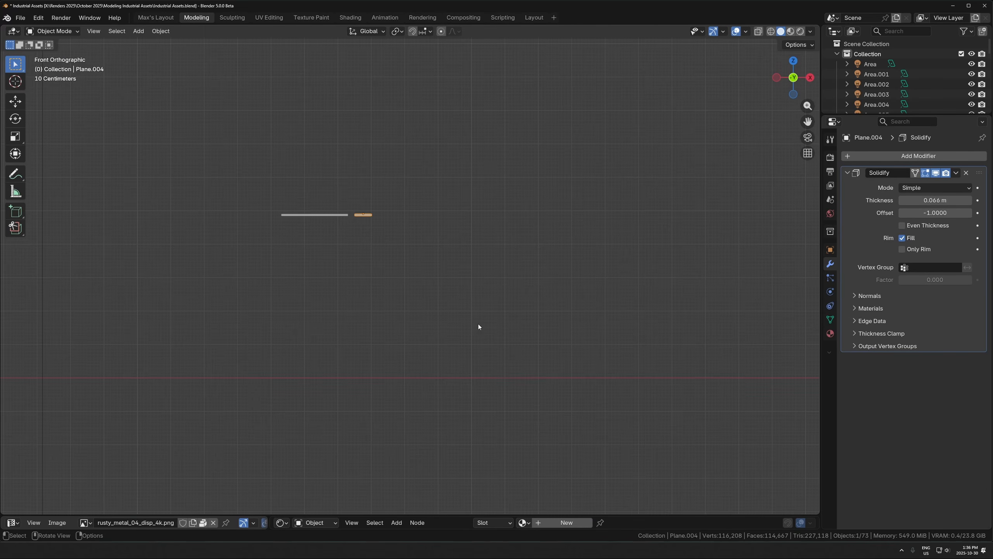
pyautogui.scroll(3, 478, 324)
pyautogui.click(871, 155)
pyautogui.write('array')
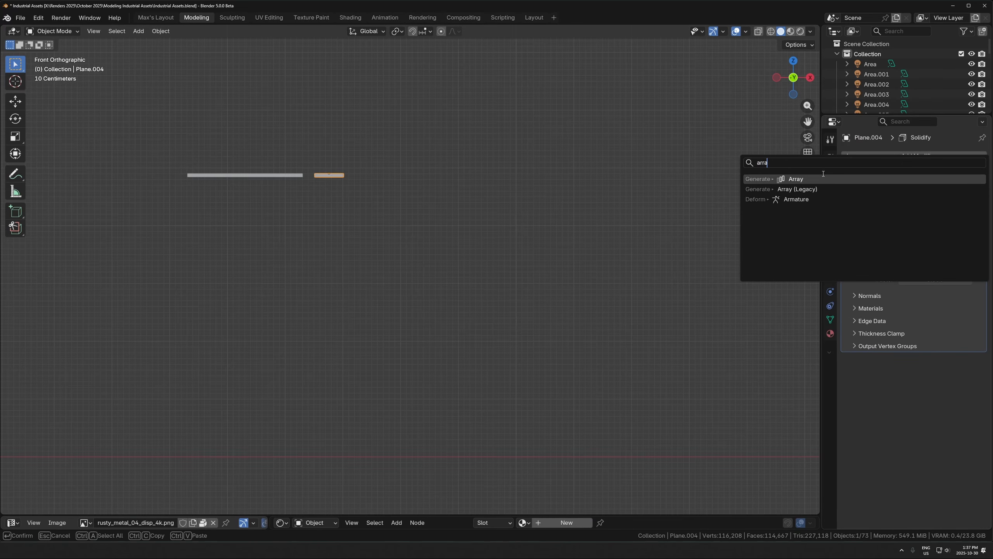
pyautogui.press('Return')
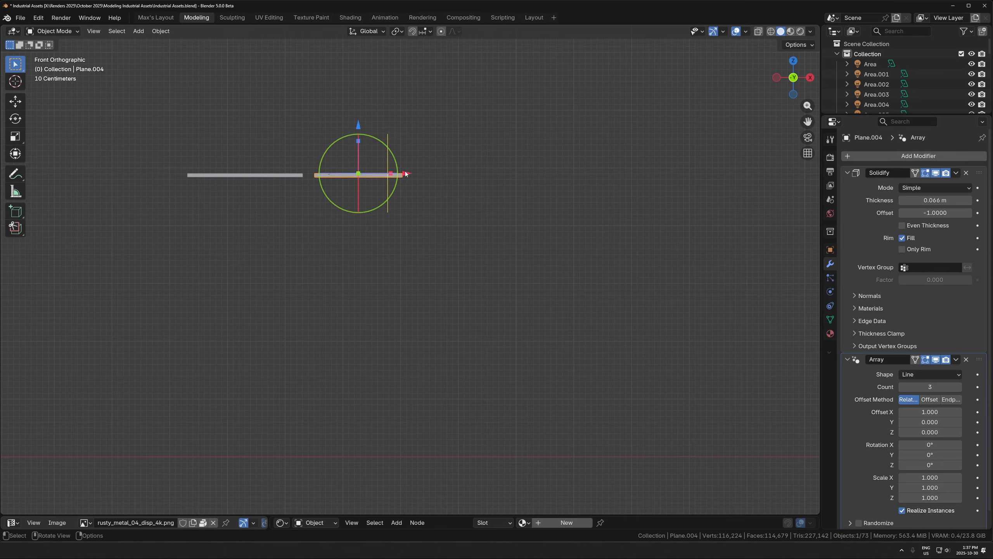
pyautogui.moveTo(406, 174); pyautogui.dragTo(479, 178)
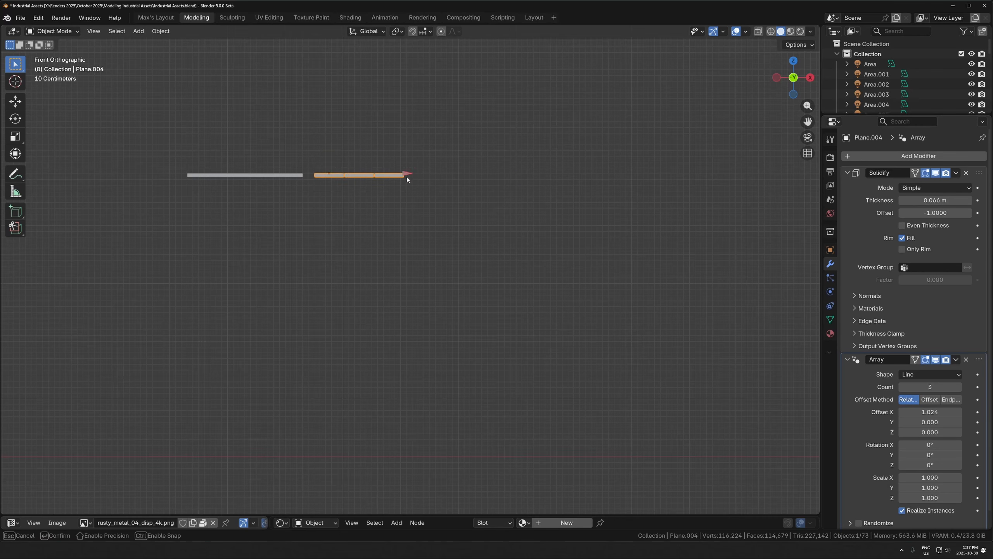
pyautogui.moveTo(407, 179); pyautogui.dragTo(407, 180)
# - Turn the array into a descending stair with a count of 10 and a relative Z offset of -4.726
pyautogui.moveTo(359, 125); pyautogui.dragTo(360, 139)
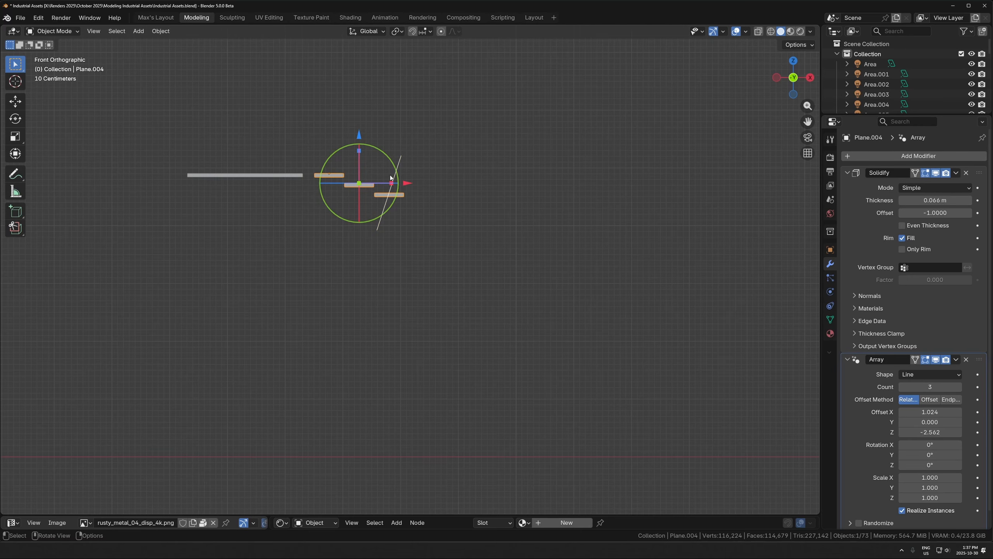
pyautogui.moveTo(391, 178); pyautogui.dragTo(601, 250)
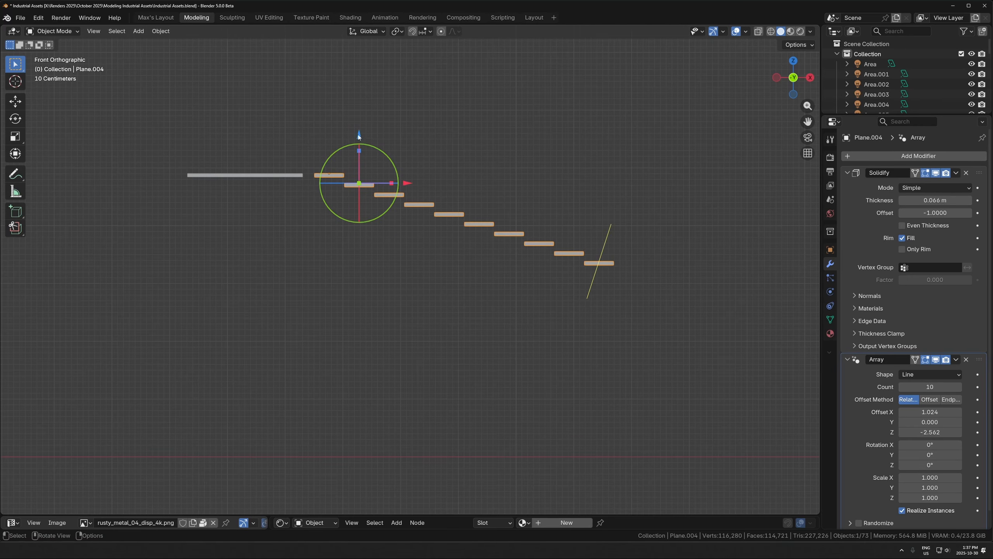
pyautogui.moveTo(359, 136); pyautogui.dragTo(363, 142)
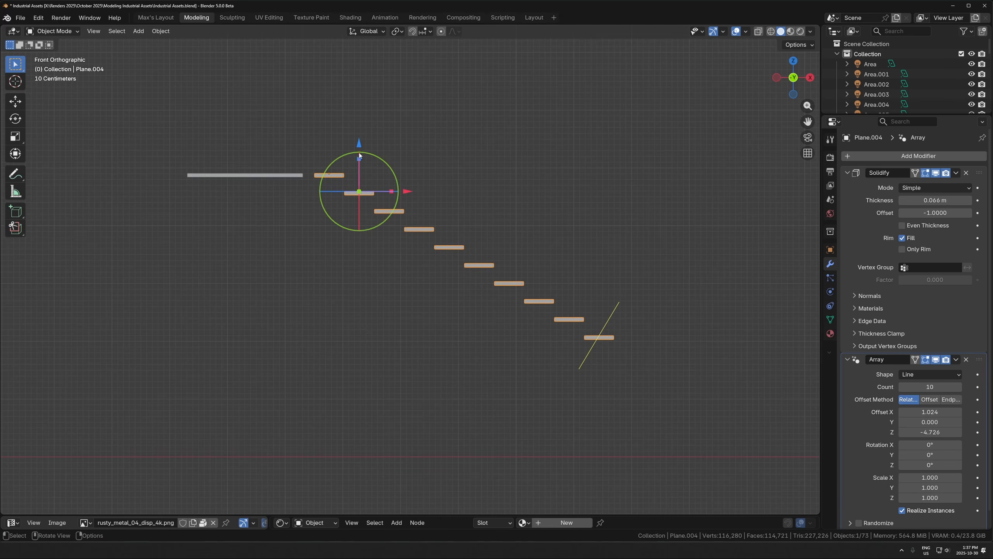
# - Reduce the stair array's X offset to 0.996 and duplicate the upper platform to the foot of the stairs, 7.4776 m along X and -2.8035 m along Z
pyautogui.moveTo(408, 192); pyautogui.dragTo(390, 195)
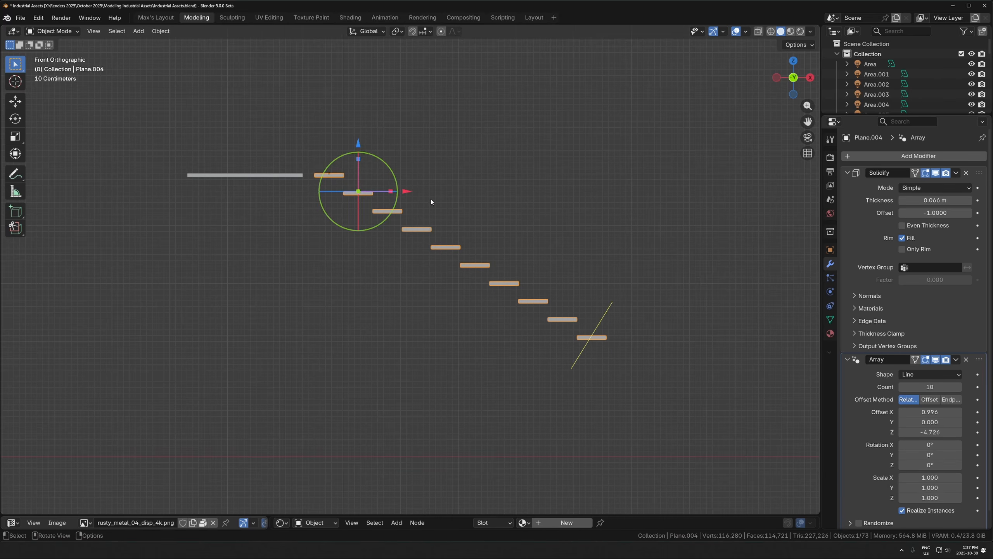
pyautogui.moveTo(431, 198); pyautogui.dragTo(367, 221, button='middle')
pyautogui.scroll(-1, 367, 221)
pyautogui.click(297, 207)
pyautogui.press('KP_1')
pyautogui.scroll(2, 365, 267)
pyautogui.hotkey('shift', 'd')
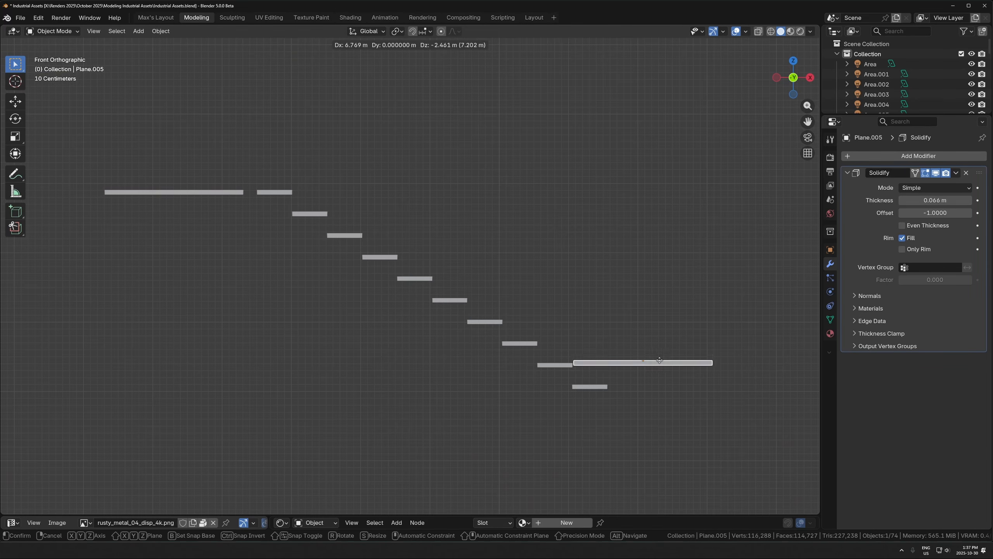
pyautogui.click(713, 383)
pyautogui.scroll(-9, 341, 219)
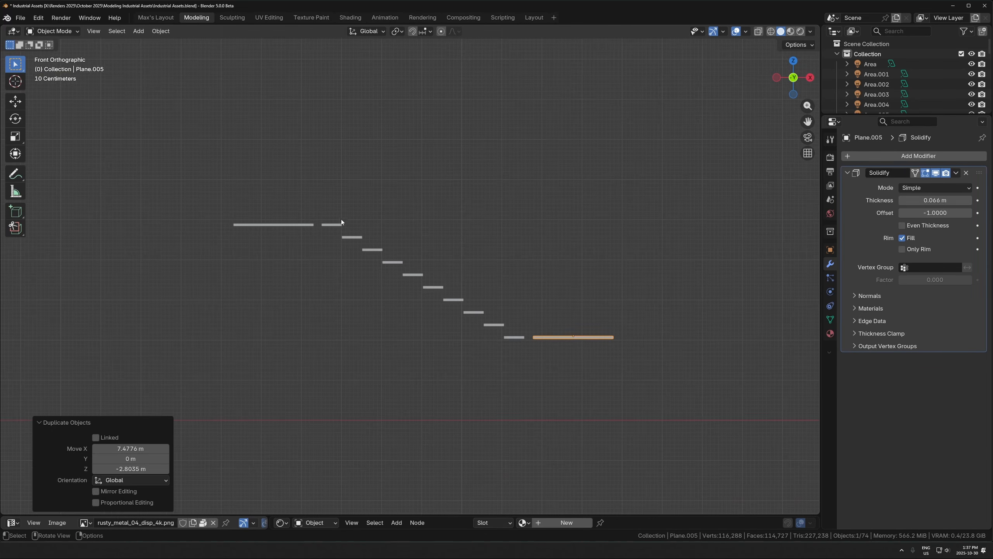
# - Duplicate the nearest pipe railing onto the upper platform, moving it 21.624 m along X and 4.8712 m along Z
pyautogui.scroll(-3, 47, 313)
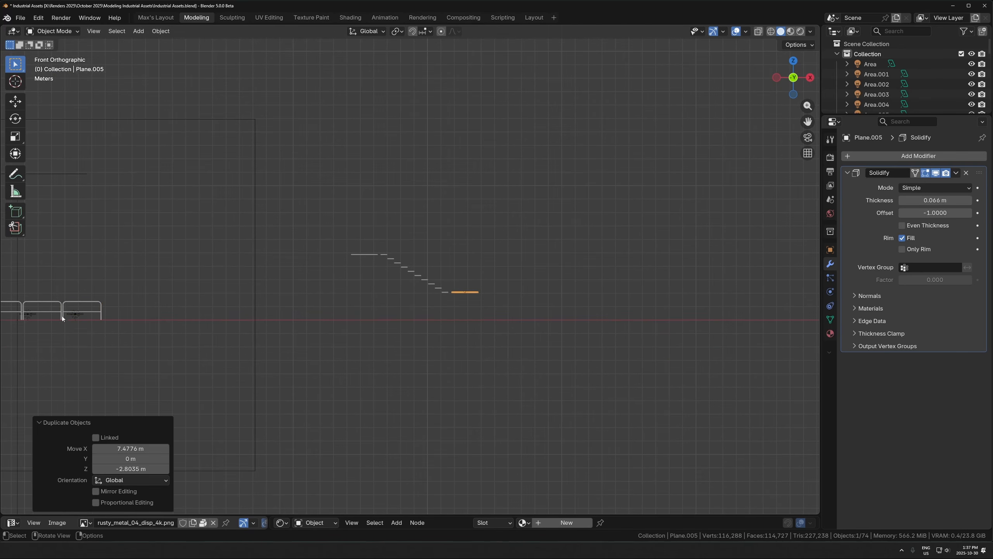
pyautogui.click(62, 315)
pyautogui.hotkey('shift', 'd')
pyautogui.click(376, 261)
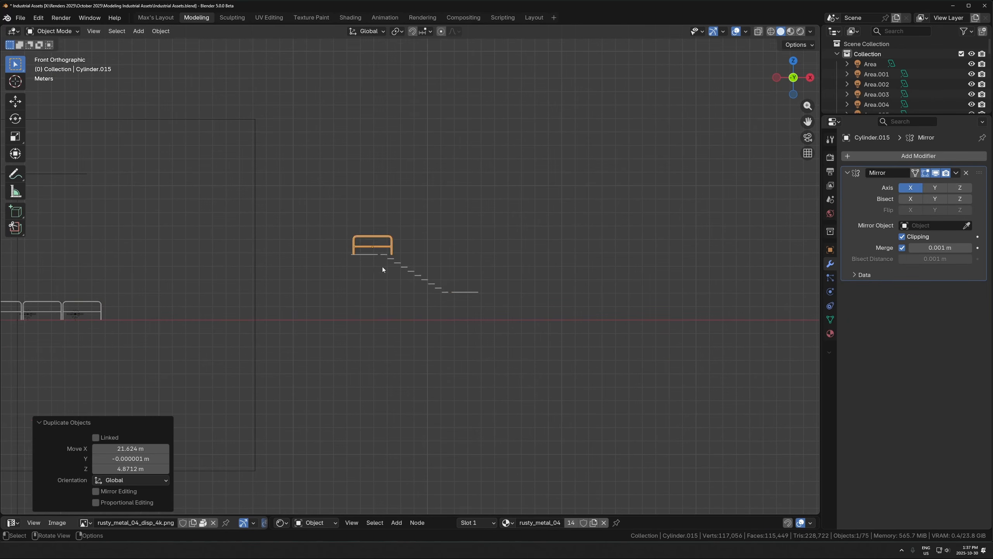
# - Remove the railing copy's Mirror modifier and move the open ends of both horizontal pipes about 0.48 m along X
pyautogui.scroll(8, 382, 267)
pyautogui.press('Tab')
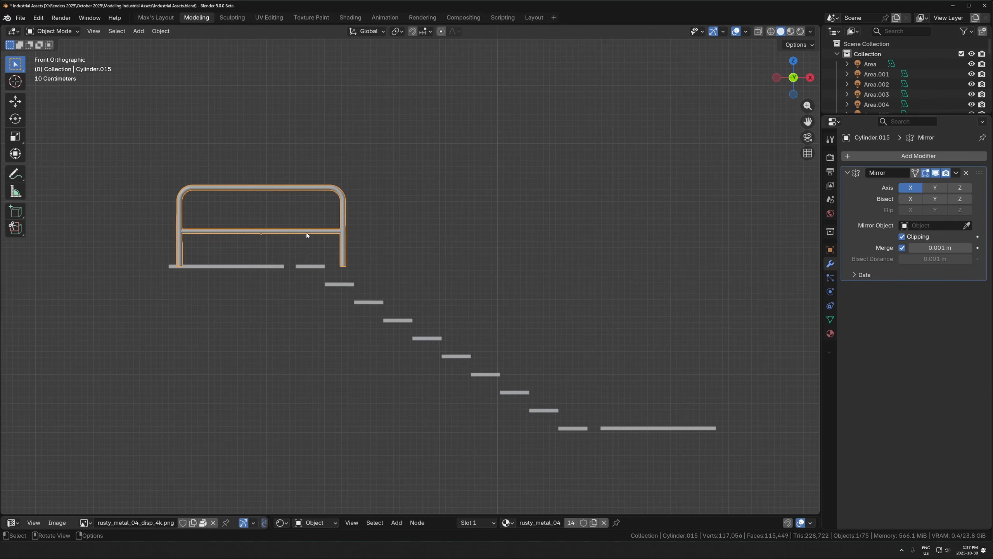
pyautogui.hotkey('ctrl', 'x')
pyautogui.press('1')
pyautogui.hotkey('alt', 'z')
pyautogui.moveTo(281, 170); pyautogui.dragTo(250, 244)
pyautogui.scroll(3, 277, 213)
pyautogui.scroll(-2, 161, 213)
pyautogui.keyDown('shift'); pyautogui.moveTo(162, 213); pyautogui.dragTo(247, 266, button='middle'); pyautogui.keyUp('shift')
pyautogui.scroll(2, 258, 268)
pyautogui.press('g')
pyautogui.press('x')
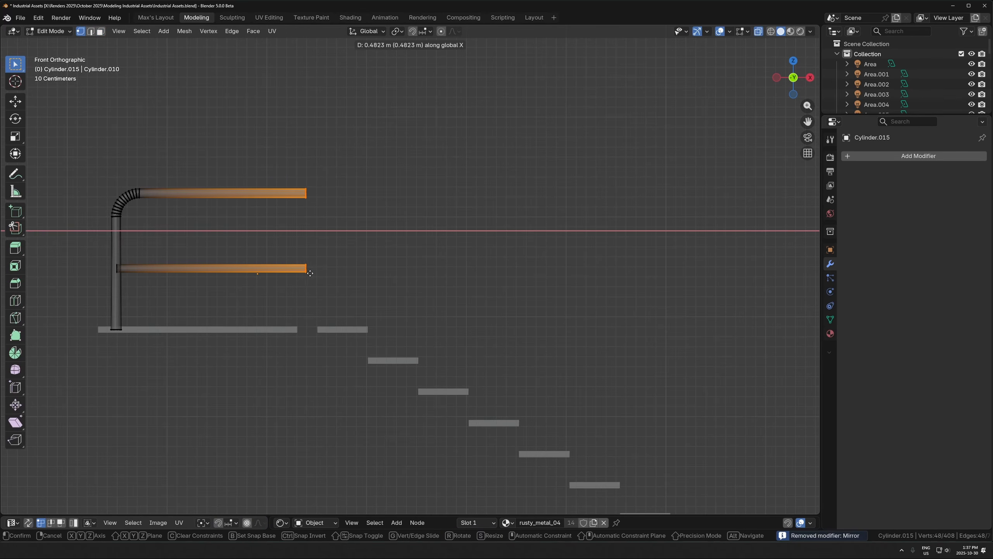
pyautogui.click(309, 273)
# - Extrude the open ends of both pipes diagonally down along the stairs to form the sloping handrails
pyautogui.scroll(-1, 307, 273)
pyautogui.keyDown('shift'); pyautogui.moveTo(307, 273); pyautogui.dragTo(220, 198, button='middle'); pyautogui.keyUp('shift')
pyautogui.press('e')
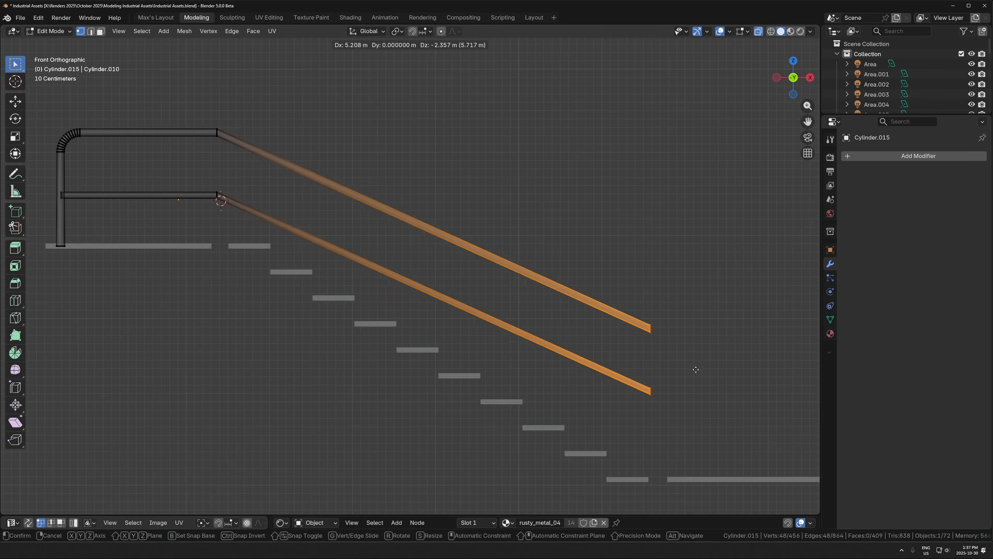
pyautogui.click(671, 386)
pyautogui.scroll(-3, 278, 233)
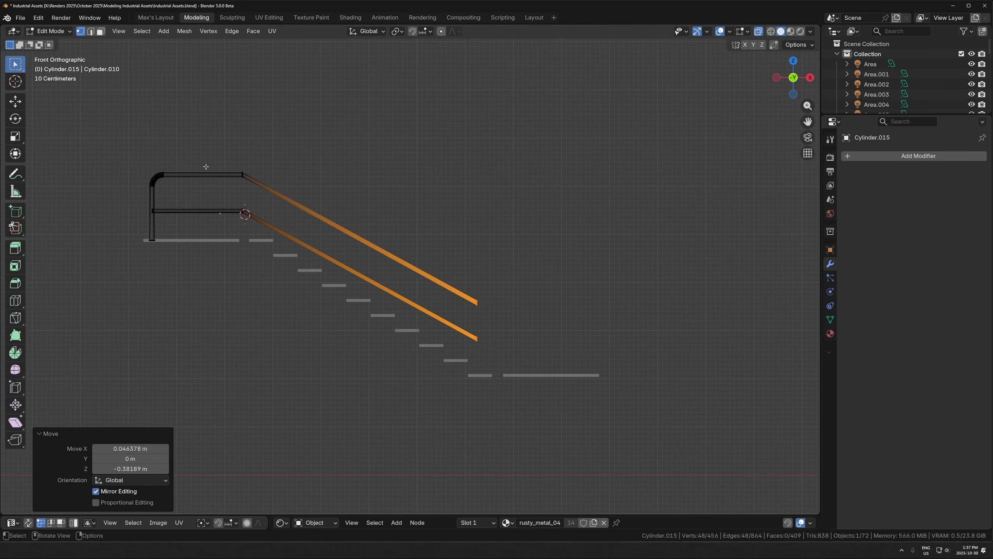
# - Duplicate the railing's upper level section to the foot of the stairs, 7.0408 m along X and -2.6936 m along Z
pyautogui.moveTo(109, 136); pyautogui.dragTo(215, 267)
pyautogui.press('3')
pyautogui.hotkey('shift', 'd')
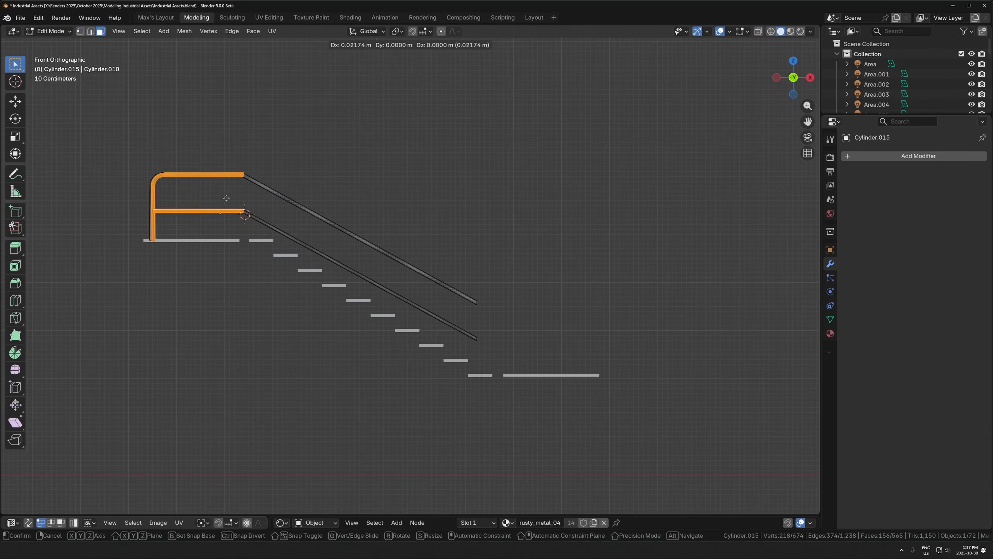
pyautogui.click(537, 399)
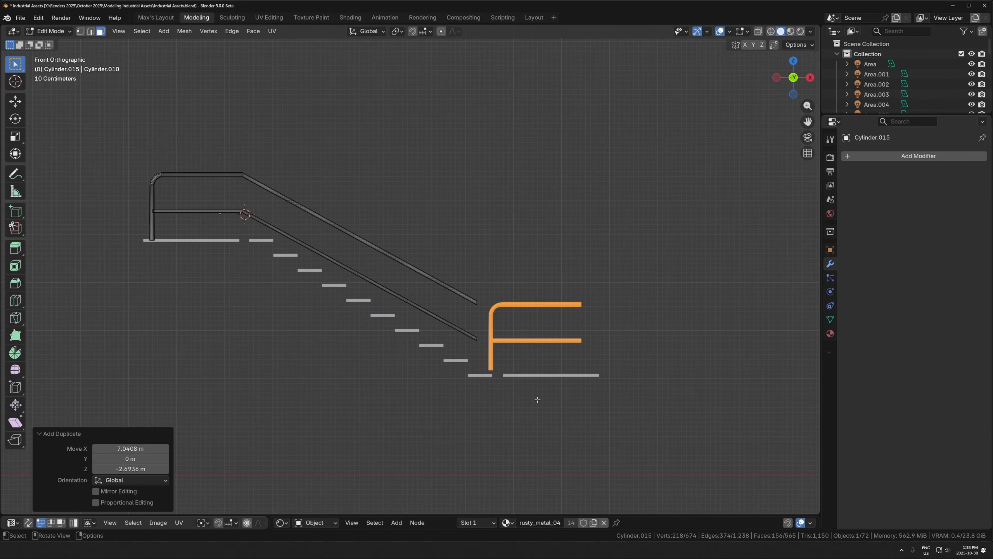
# - Flip the duplicated railing section with an X scale of -1 and position its post on the lower platform
pyautogui.press('s')
pyautogui.press('x')
pyautogui.press('-')
pyautogui.press('1')
pyautogui.press('Return')
pyautogui.scroll(4, 497, 308)
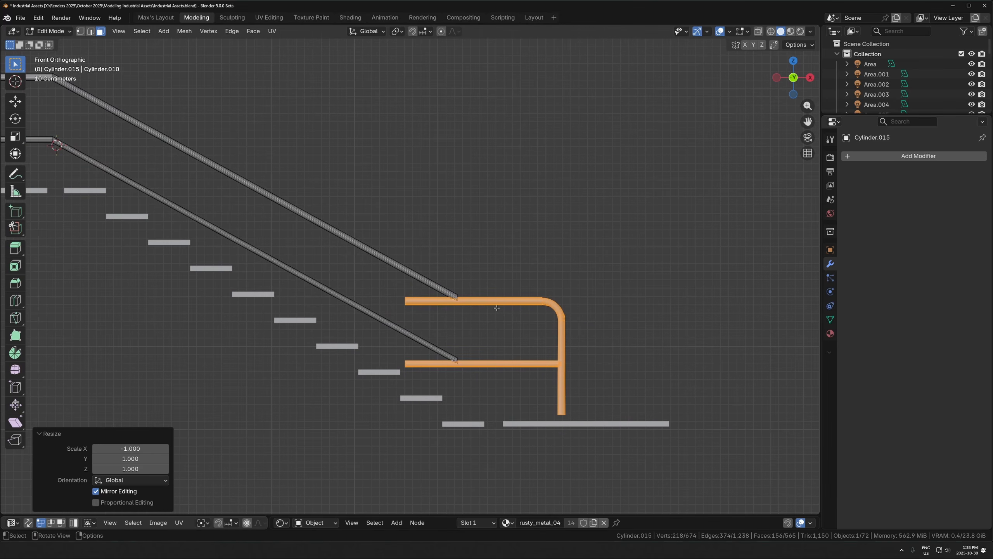
pyautogui.press('g')
pyautogui.click(546, 281)
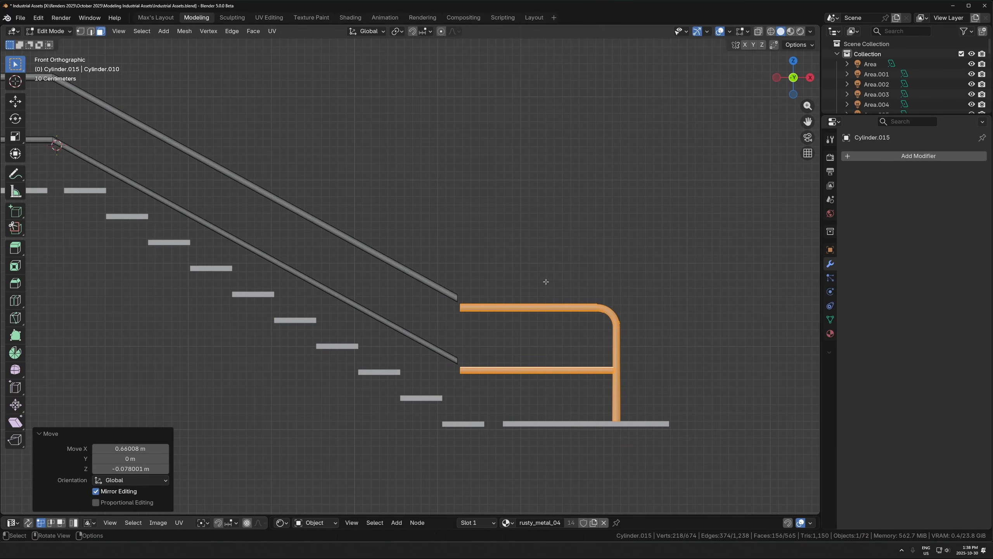
pyautogui.press('g')
pyautogui.press('x')
pyautogui.click(554, 282)
# - Snap the lower ends of both sloping pipes to the open ends of the lower railing section
pyautogui.press('1')
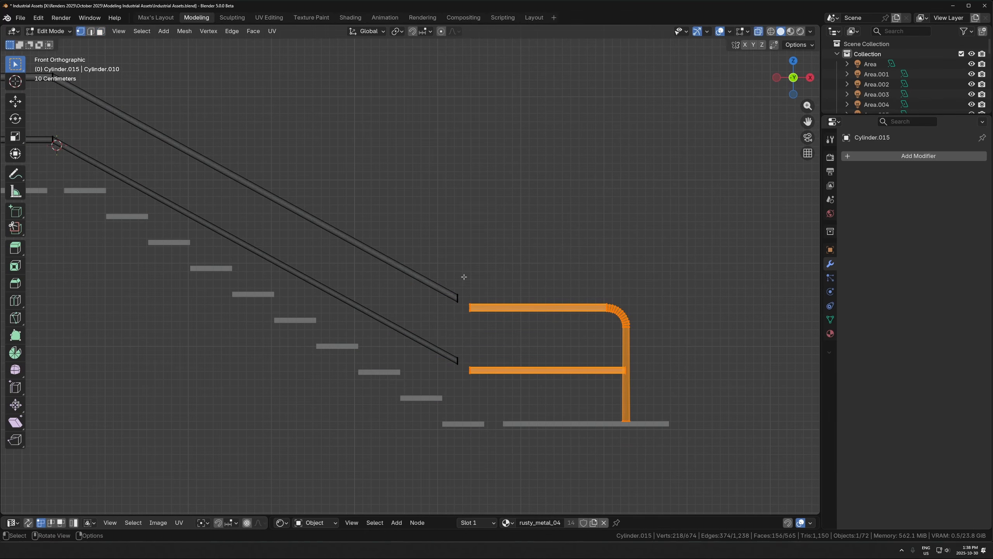
pyautogui.moveTo(463, 277); pyautogui.dragTo(445, 381)
pyautogui.scroll(8, 470, 348)
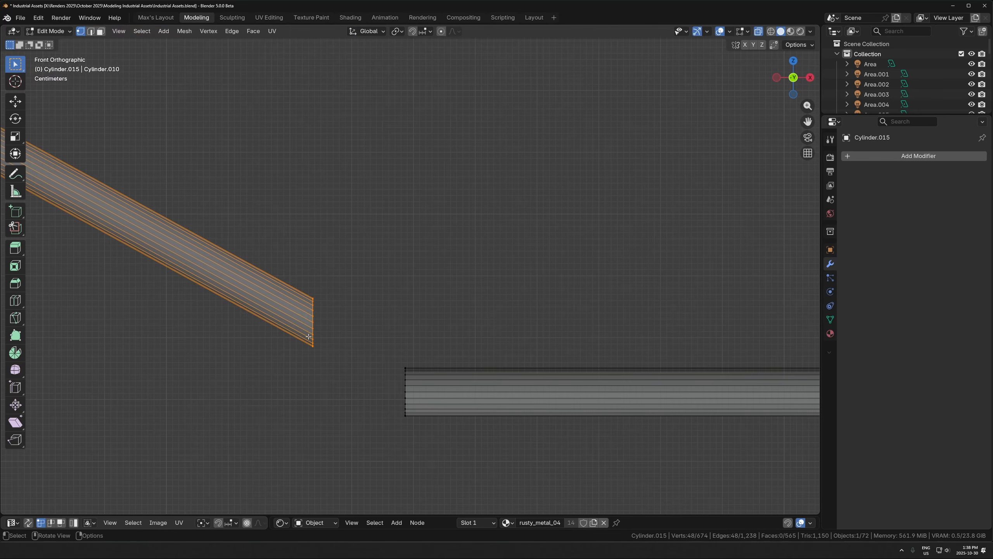
pyautogui.press('g')
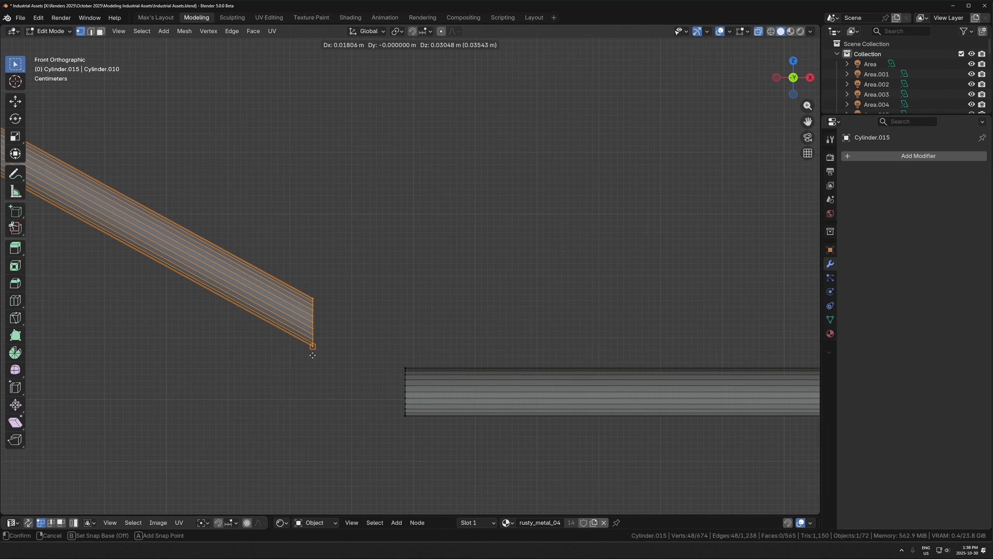
pyautogui.click(406, 419)
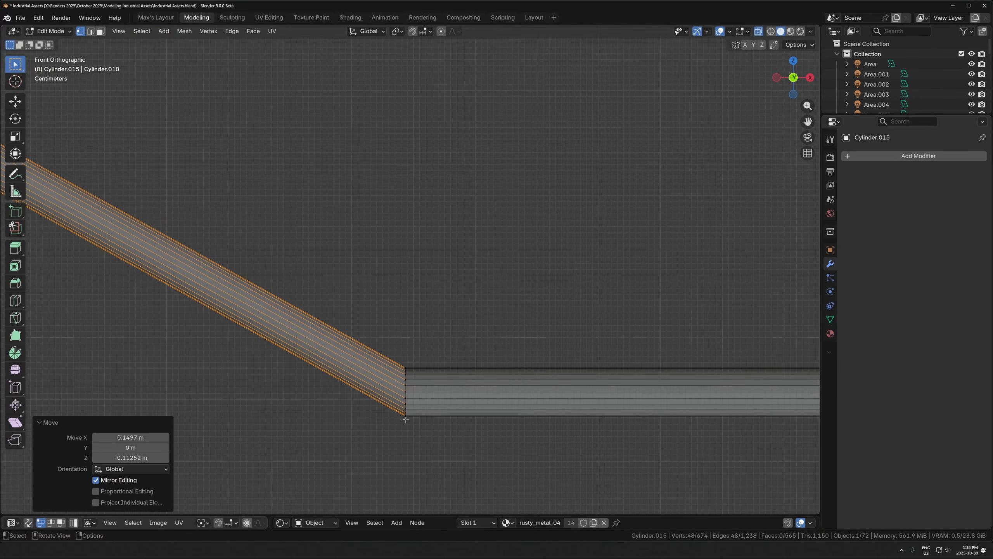
# - Select the overlapping vertices at both lower pipe joints and merge them by distance
pyautogui.scroll(-3, 405, 419)
pyautogui.scroll(-4, 421, 339)
pyautogui.hotkey('alt', 'z')
pyautogui.keyDown('alt'); pyautogui.click(411, 298); pyautogui.keyUp('alt')
pyautogui.hotkey('alt', 'z')
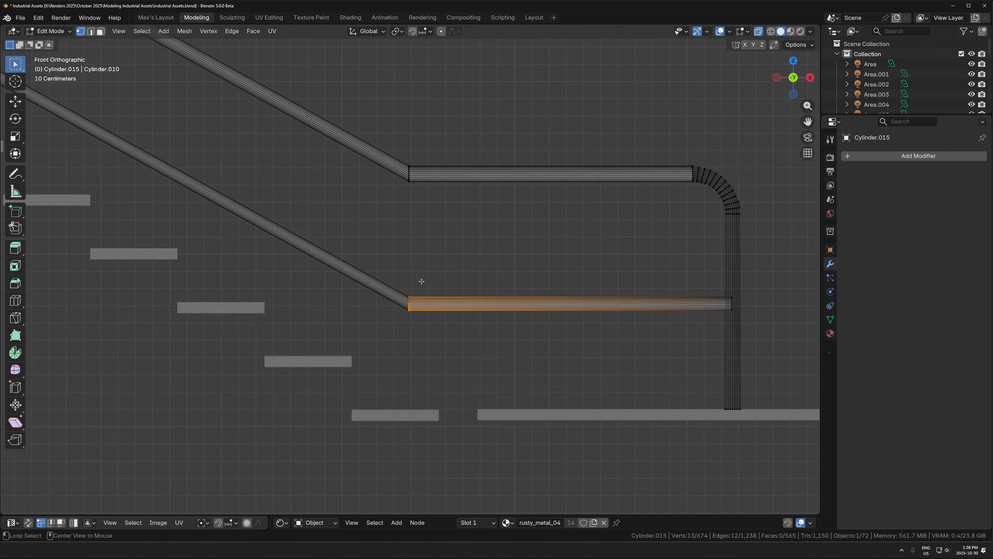
pyautogui.moveTo(428, 266); pyautogui.dragTo(381, 350)
pyautogui.keyDown('shift'); pyautogui.moveTo(423, 155); pyautogui.dragTo(401, 231); pyautogui.keyUp('shift')
pyautogui.press('m')
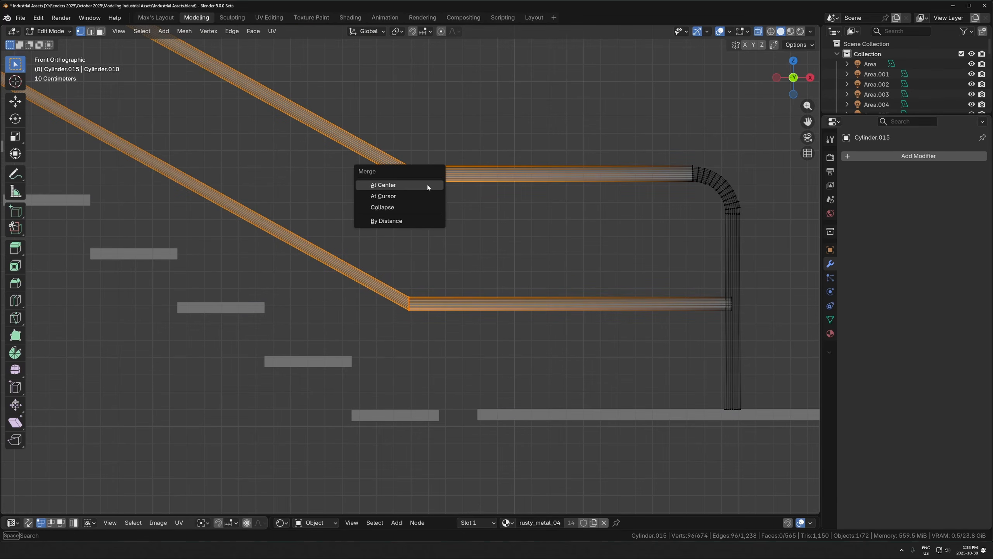
pyautogui.click(421, 221)
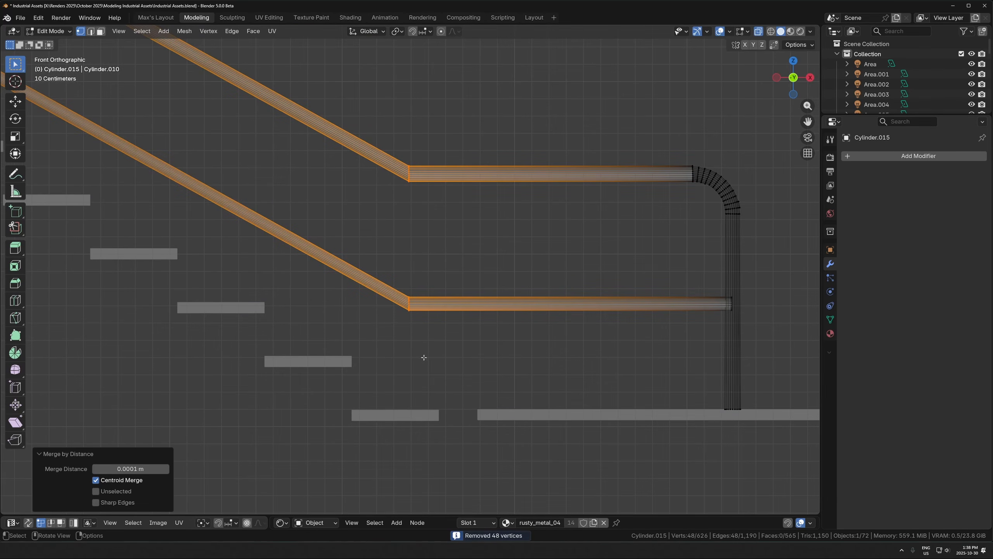
# - Inspect the merged pipe joints at the lower bends, leaving Edit Mode to view them from several distances and angles
pyautogui.scroll(4, 424, 357)
pyautogui.click(399, 351)
pyautogui.hotkey('alt', 'z')
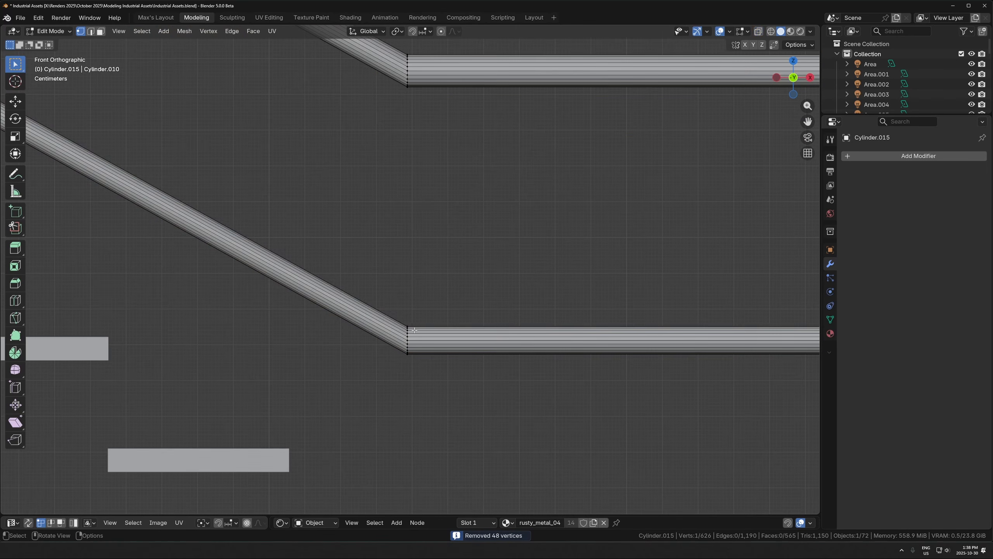
pyautogui.scroll(-10, 453, 297)
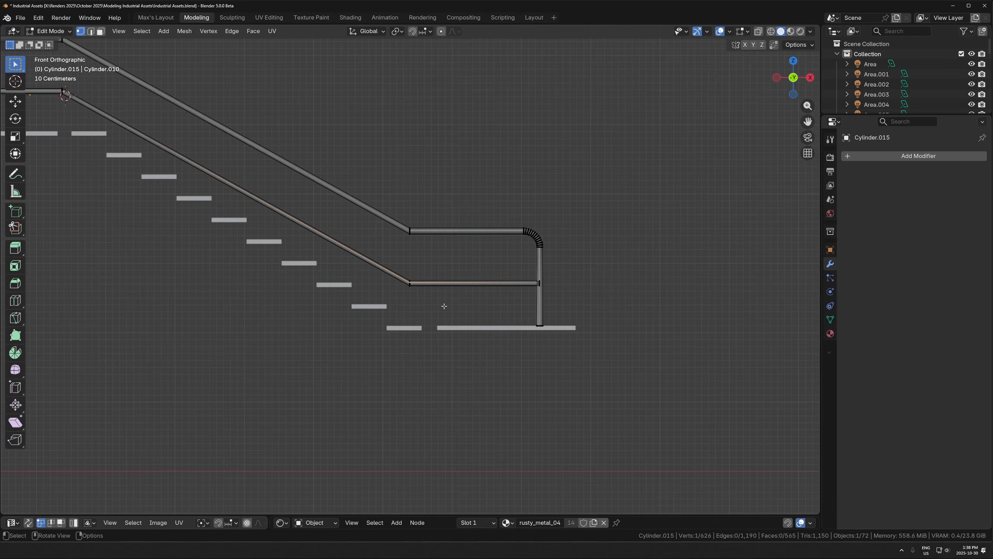
pyautogui.press('Tab')
pyautogui.moveTo(416, 279)
pyautogui.keyDown('shift'); pyautogui.mouseDown(button='middle')
pyautogui.moveTo(479, 375)
pyautogui.moveTo(456, 363)
pyautogui.moveTo(453, 312)
pyautogui.mouseUp(button='middle'); pyautogui.keyUp('shift')
pyautogui.moveTo(357, 274); pyautogui.dragTo(411, 279, button='middle')
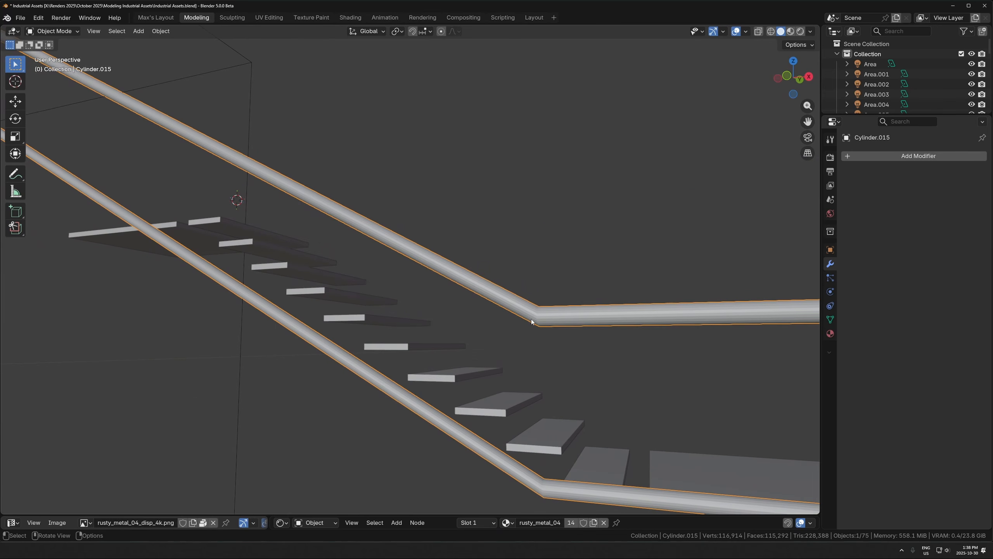
pyautogui.press('KP_1')
pyautogui.keyDown('shift'); pyautogui.moveTo(591, 339); pyautogui.dragTo(288, 268, button='middle'); pyautogui.keyUp('shift')
pyautogui.scroll(9, 271, 246)
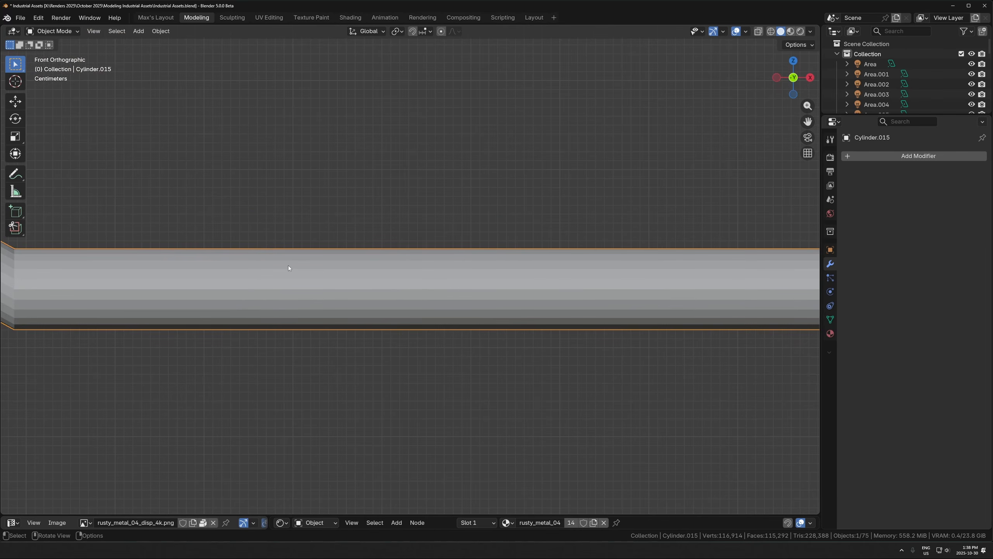
pyautogui.keyDown('shift'); pyautogui.moveTo(353, 322); pyautogui.dragTo(515, 334, button='middle'); pyautogui.keyUp('shift')
pyautogui.scroll(-6, 223, 292)
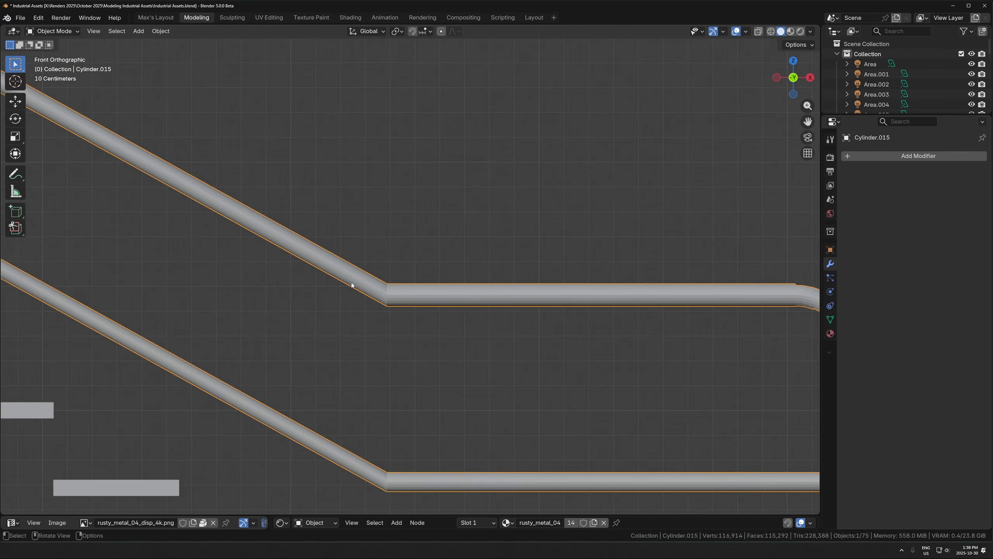
# - Select the edge loops at both lower pipe bends in Edit Mode and activate the Shear tool
pyautogui.press('Tab')
pyautogui.keyDown('alt'); pyautogui.click(387, 293); pyautogui.keyUp('alt')
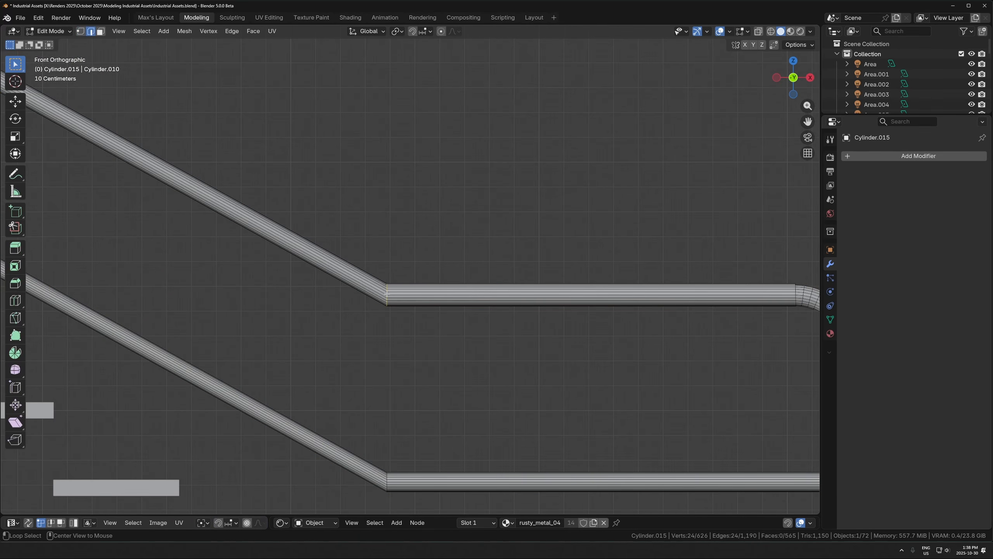
pyautogui.keyDown('alt'); pyautogui.keyDown('shift'); pyautogui.click(387, 485); pyautogui.keyUp('shift'); pyautogui.keyUp('alt')
pyautogui.scroll(-6, 289, 235)
pyautogui.keyDown('shift'); pyautogui.moveTo(233, 192); pyautogui.dragTo(443, 328, button='middle'); pyautogui.keyUp('shift')
pyautogui.keyDown('shift'); pyautogui.moveTo(177, 205); pyautogui.dragTo(337, 257, button='middle'); pyautogui.keyUp('shift')
pyautogui.scroll(7, 337, 257)
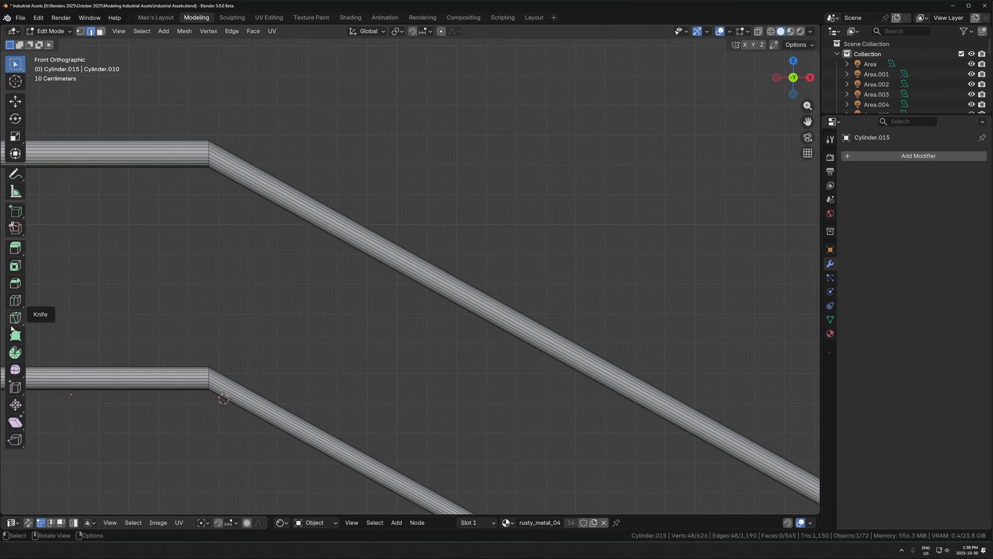
pyautogui.click(15, 422)
pyautogui.scroll(-5, 256, 220)
pyautogui.keyDown('shift'); pyautogui.moveTo(802, 465); pyautogui.dragTo(350, 189, button='middle'); pyautogui.keyUp('shift')
pyautogui.scroll(3, 347, 264)
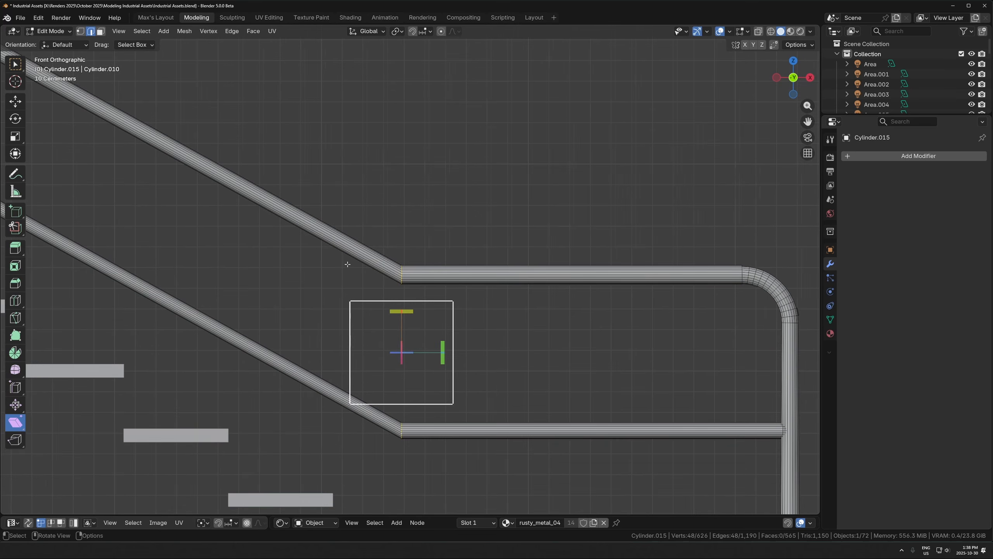
# - Shear the upper and lower pipes' bend loops individually at the foot of the stairs, using an offset of 0.382 on the lower pipe
pyautogui.hotkey('alt', 'a')
pyautogui.hotkey('alt', 'z')
pyautogui.moveTo(421, 235)
pyautogui.mouseDown()
pyautogui.moveTo(381, 298)
pyautogui.moveTo(434, 229)
pyautogui.mouseUp()
pyautogui.hotkey('ctrl', 'z')
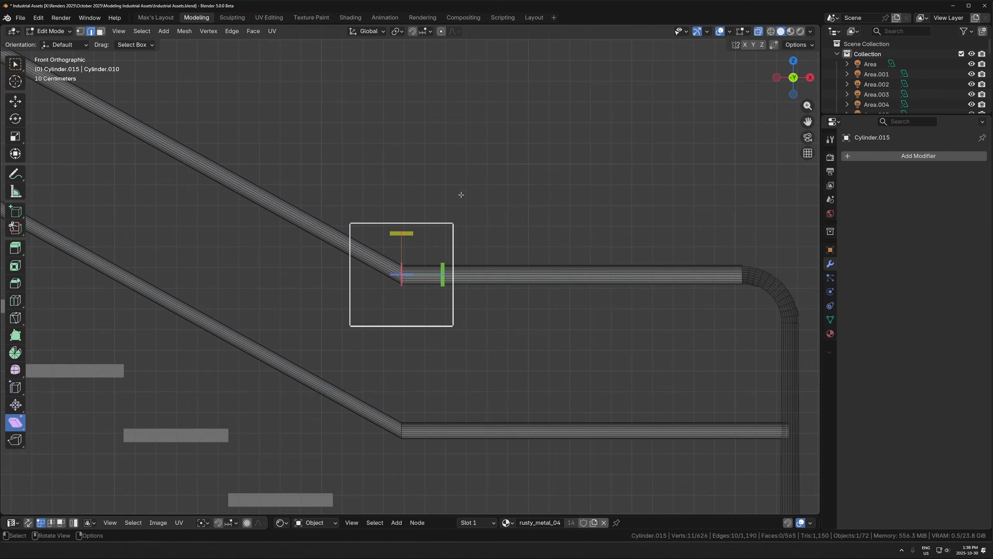
pyautogui.moveTo(480, 144); pyautogui.dragTo(401, 294)
pyautogui.moveTo(401, 233); pyautogui.dragTo(547, 233)
pyautogui.moveTo(426, 403); pyautogui.dragTo(380, 465)
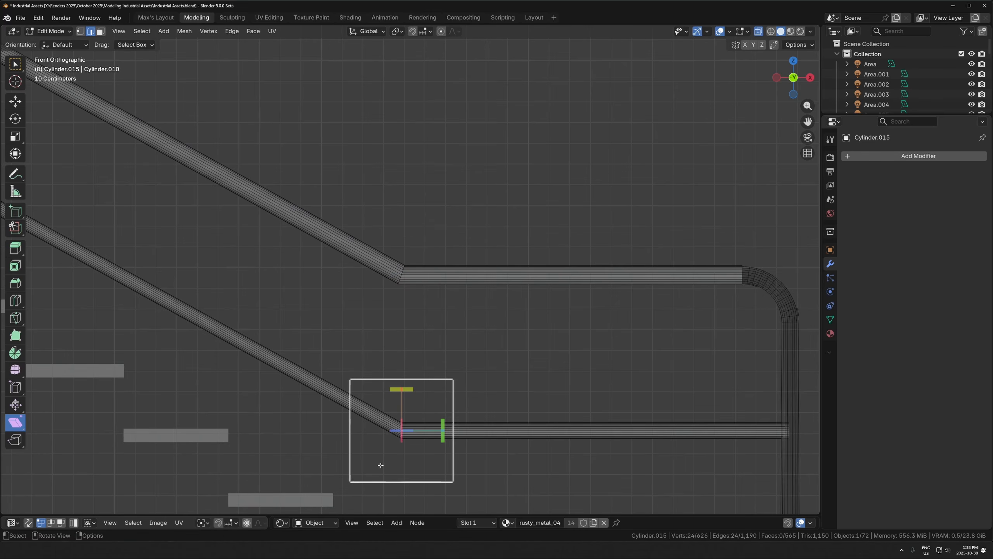
pyautogui.moveTo(408, 389); pyautogui.dragTo(499, 389)
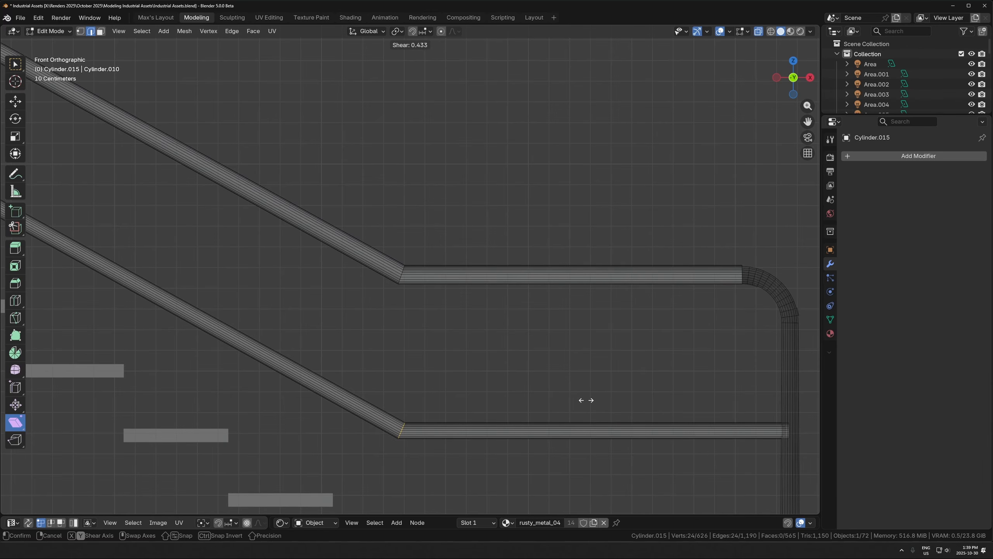
pyautogui.moveTo(564, 398); pyautogui.dragTo(565, 398)
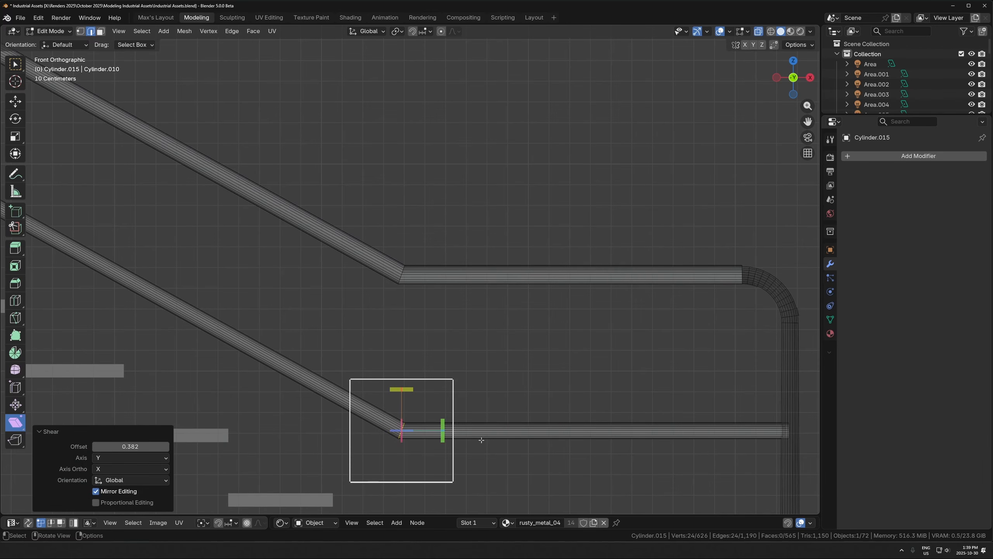
# - Shear both pipes' bend loops at the head of the stairs, the lower one by about 0.275, and leave Edit Mode
pyautogui.scroll(-6, 339, 276)
pyautogui.keyDown('shift'); pyautogui.moveTo(127, 184); pyautogui.dragTo(341, 317, button='middle'); pyautogui.keyUp('shift')
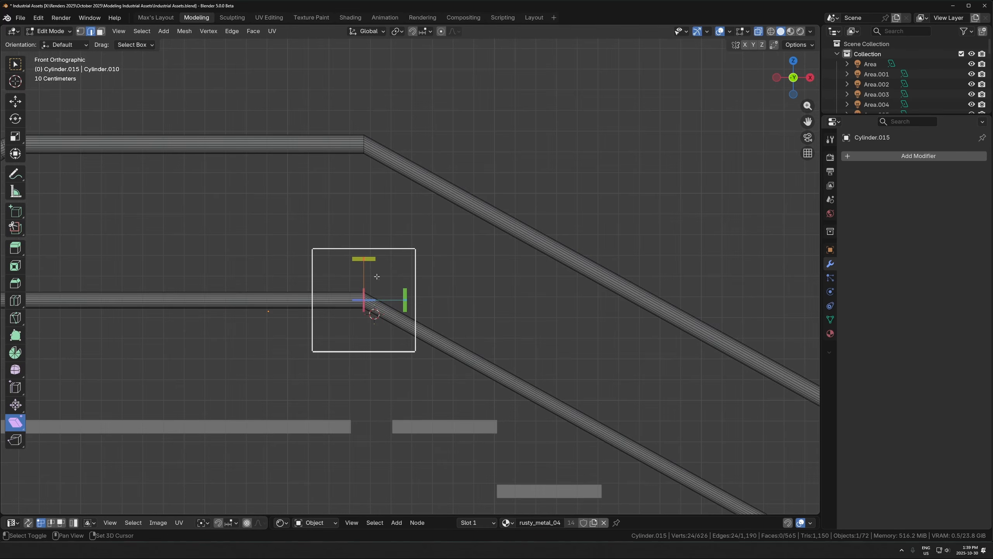
pyautogui.moveTo(364, 261); pyautogui.dragTo(392, 261)
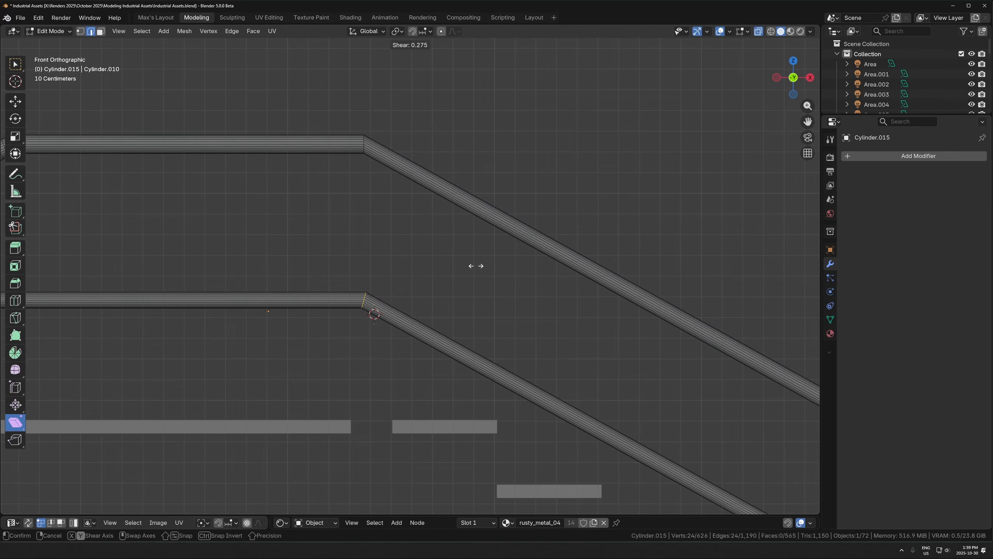
pyautogui.moveTo(476, 266); pyautogui.dragTo(475, 265)
pyautogui.keyDown('alt'); pyautogui.click(364, 145); pyautogui.keyUp('alt')
pyautogui.moveTo(364, 100); pyautogui.dragTo(453, 111)
pyautogui.scroll(-6, 488, 231)
pyautogui.keyDown('shift'); pyautogui.moveTo(569, 255); pyautogui.dragTo(434, 195, button='middle'); pyautogui.keyUp('shift')
pyautogui.press('Tab')
pyautogui.hotkey('alt', 'z')
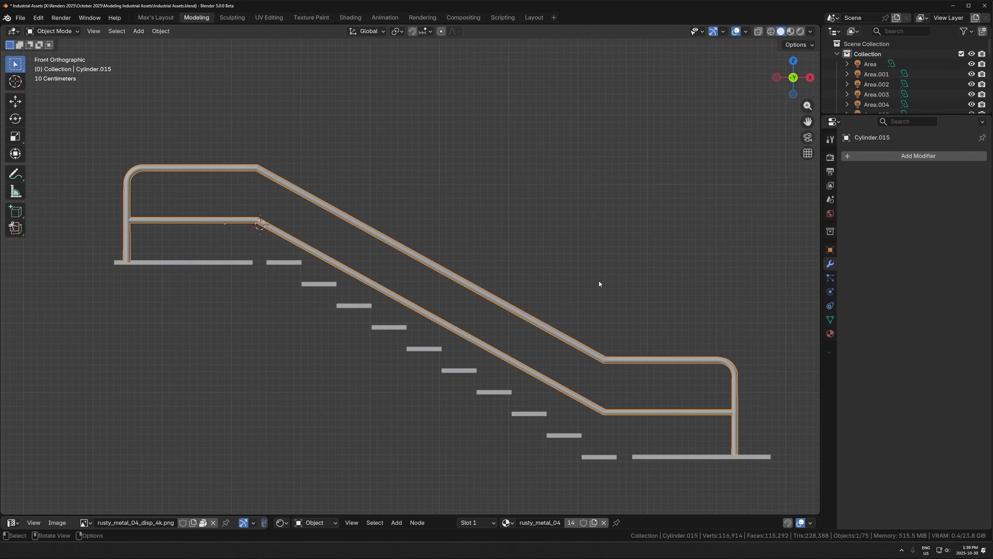
# - Try to bevel the edge loops at the handrail's pipe bends at both ends of the stairs
pyautogui.scroll(2, 337, 259)
pyautogui.press('Tab')
pyautogui.scroll(1, 338, 261)
pyautogui.click(25, 63)
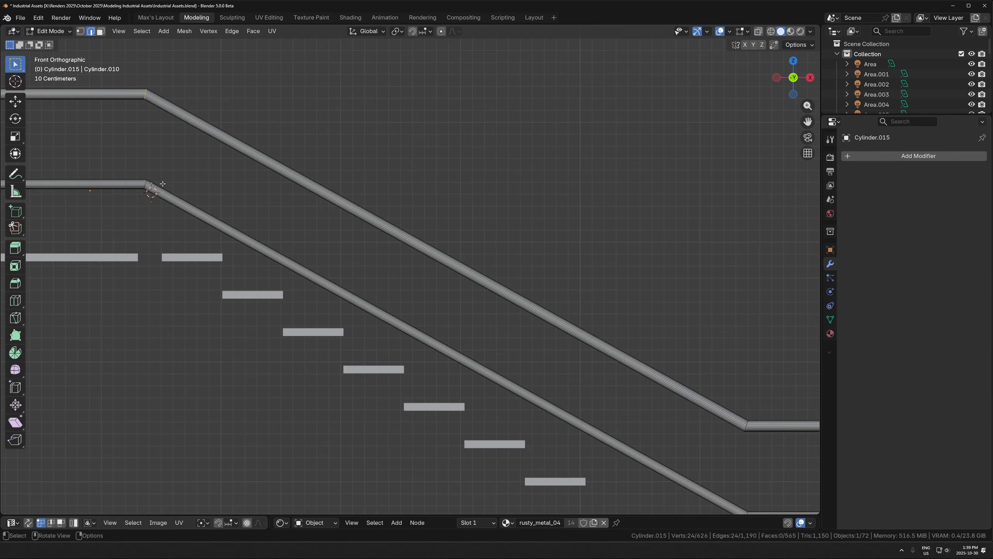
pyautogui.keyDown('shift'); pyautogui.moveTo(124, 157); pyautogui.dragTo(162, 202); pyautogui.keyUp('shift')
pyautogui.keyDown('shift'); pyautogui.moveTo(527, 288); pyautogui.dragTo(434, 218, button='middle'); pyautogui.keyUp('shift')
pyautogui.keyDown('shift'); pyautogui.moveTo(632, 319); pyautogui.dragTo(691, 378); pyautogui.keyUp('shift')
pyautogui.hotkey('ctrl', 'b')
pyautogui.rightClick(674, 288)
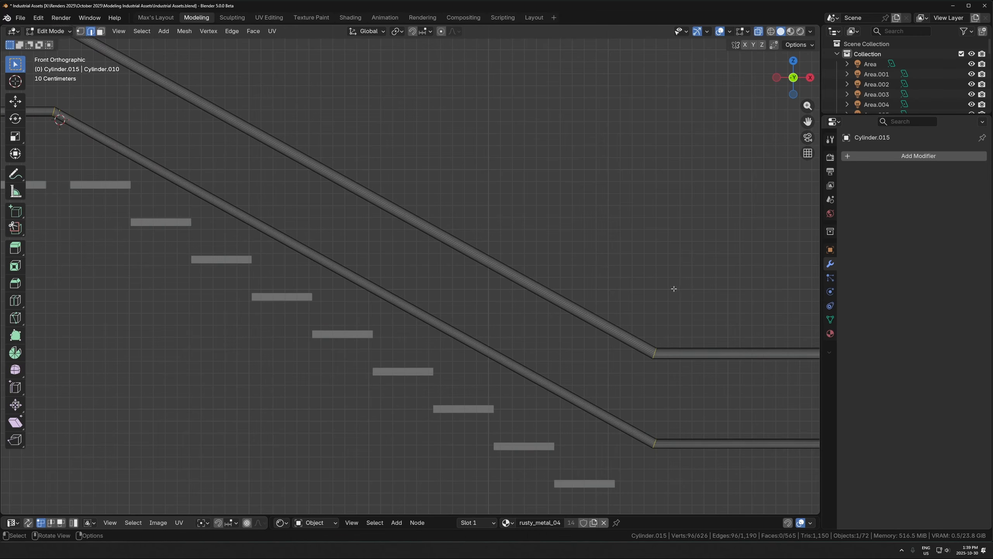
# - Apply the handrail's scale in Object Mode and return to editing its mesh
pyautogui.press('Tab')
pyautogui.hotkey('ctrl', 'a')
pyautogui.press('s')
pyautogui.press('Tab')
pyautogui.scroll(3, 661, 343)
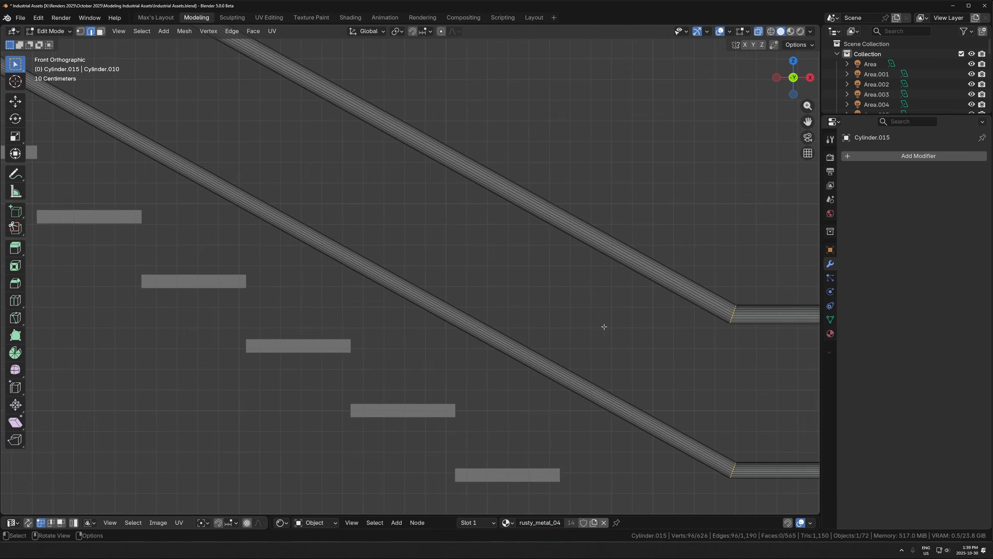
# - Try to merge the selected bend vertices by distance, raising the merge distance to about 0.0051 m
pyautogui.scroll(-2, 603, 326)
pyautogui.press('m')
pyautogui.click(643, 339)
pyautogui.keyDown('shift'); pyautogui.moveTo(643, 340); pyautogui.dragTo(470, 333, button='middle'); pyautogui.keyUp('shift')
pyautogui.moveTo(126, 470); pyautogui.dragTo(135, 470)
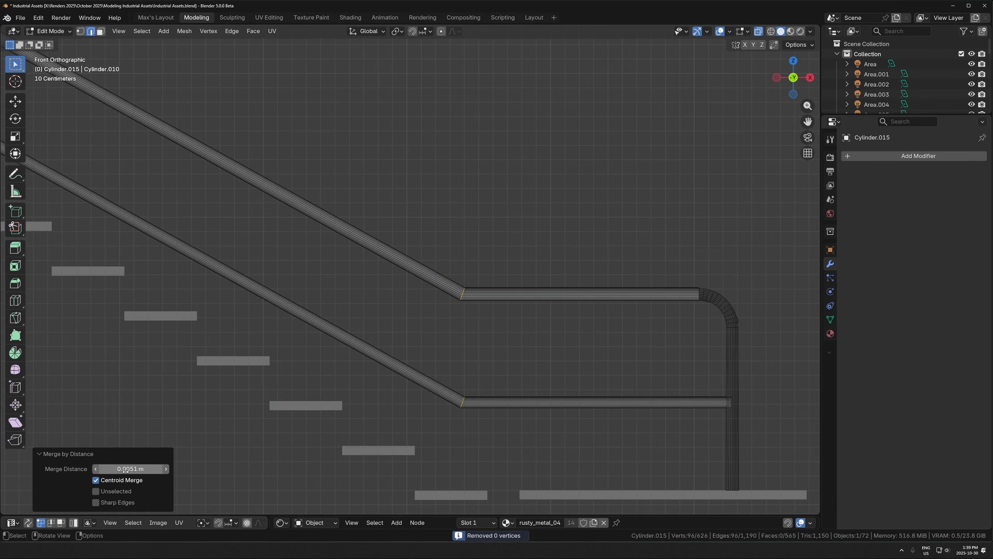
# - Apply the handrail's transforms again and select the edge loop at the upper pipe's bend near the foot of the stairs
pyautogui.press('Tab')
pyautogui.hotkey('ctrl', 'a')
pyautogui.click(484, 342)
pyautogui.moveTo(484, 336); pyautogui.dragTo(490, 284, button='middle')
pyautogui.scroll(3, 490, 284)
pyautogui.press('Tab')
pyautogui.hotkey('alt', 'z')
pyautogui.keyDown('alt'); pyautogui.click(398, 280); pyautogui.keyUp('alt')
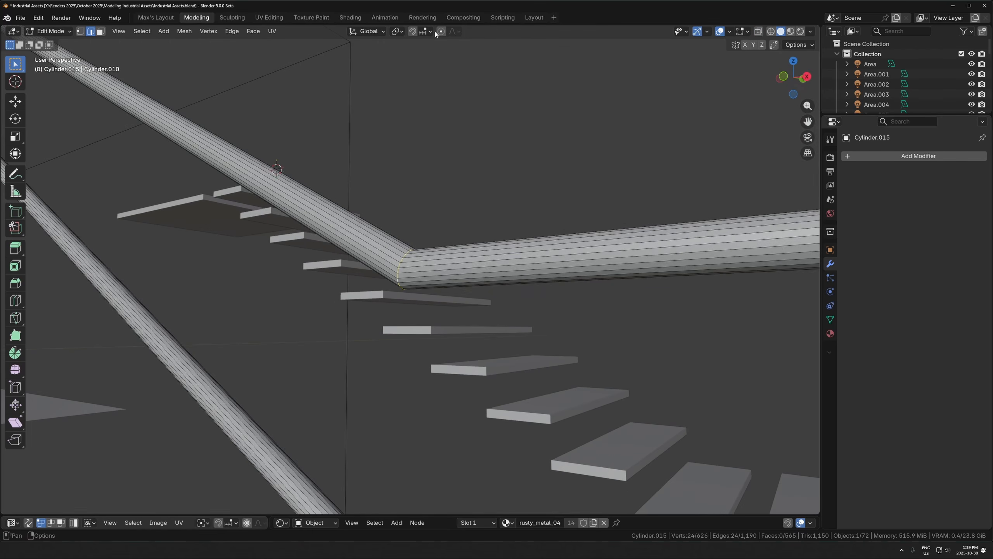
# - Check the handrail with the Face Orientation overlay and recalculate the normals of its entire mesh to face outward
pyautogui.scroll(-4, 460, 194)
pyautogui.press('Tab')
pyautogui.click(744, 31)
pyautogui.click(697, 216)
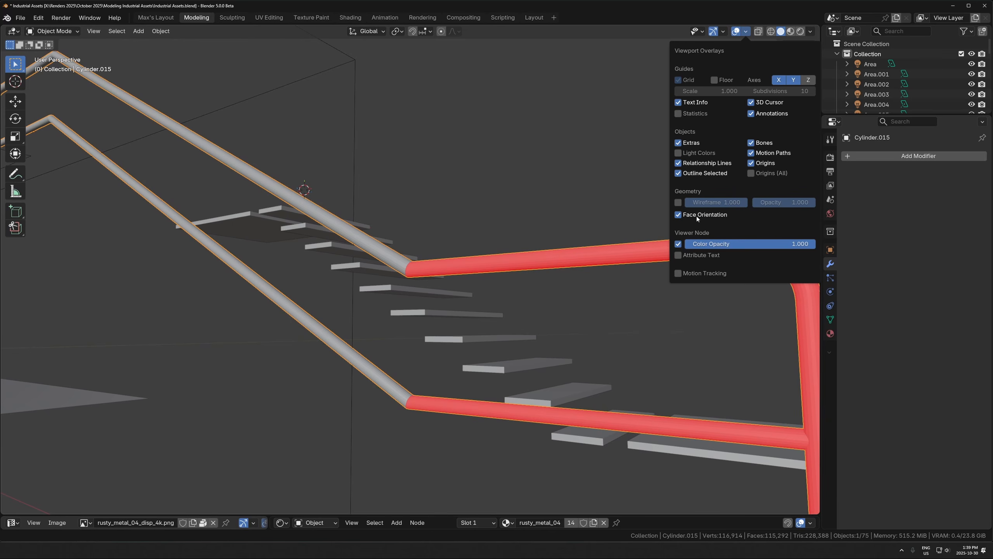
pyautogui.moveTo(575, 190); pyautogui.dragTo(450, 318, button='middle')
pyautogui.press('Tab')
pyautogui.press('a')
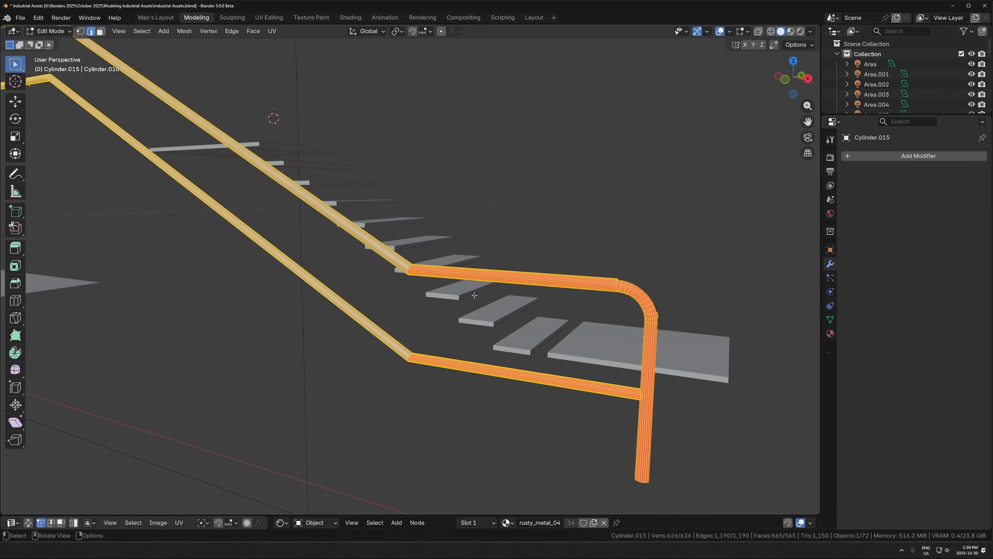
pyautogui.hotkey('shift', 'n')
pyautogui.press('Tab')
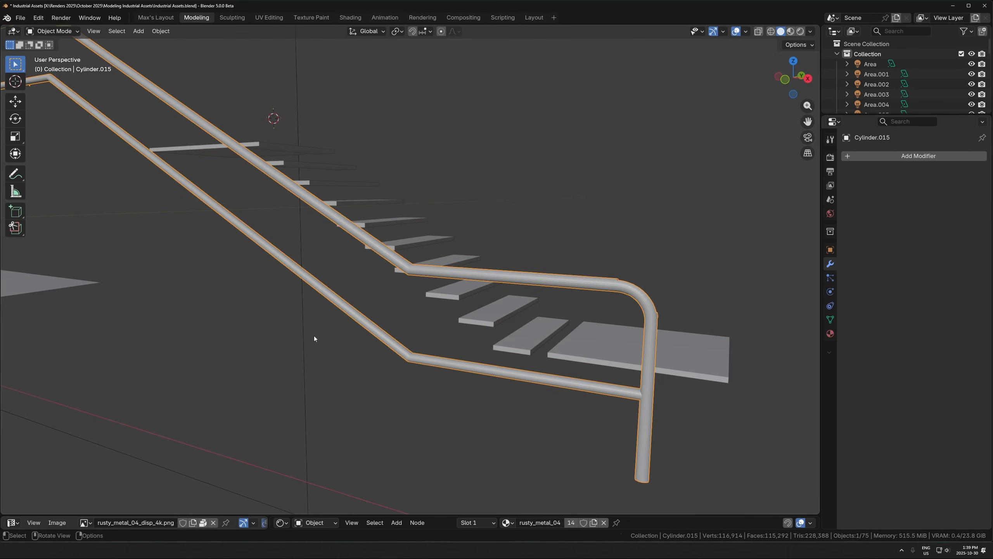
# - Bevel both pipe bends at the foot of the stairs with a width of 0.0776 m and 6 segments
pyautogui.moveTo(394, 329); pyautogui.dragTo(315, 330, button='middle')
pyautogui.scroll(-5, 367, 313)
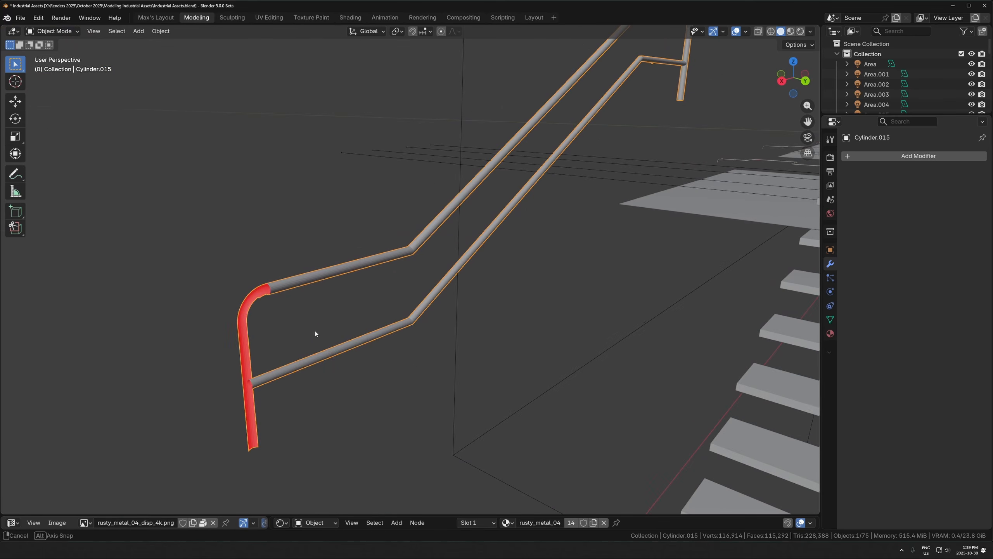
pyautogui.scroll(4, 195, 312)
pyautogui.moveTo(195, 312); pyautogui.dragTo(386, 305, button='middle')
pyautogui.scroll(2, 385, 305)
pyautogui.press('Tab')
pyautogui.keyDown('alt'); pyautogui.click(418, 222); pyautogui.keyUp('alt')
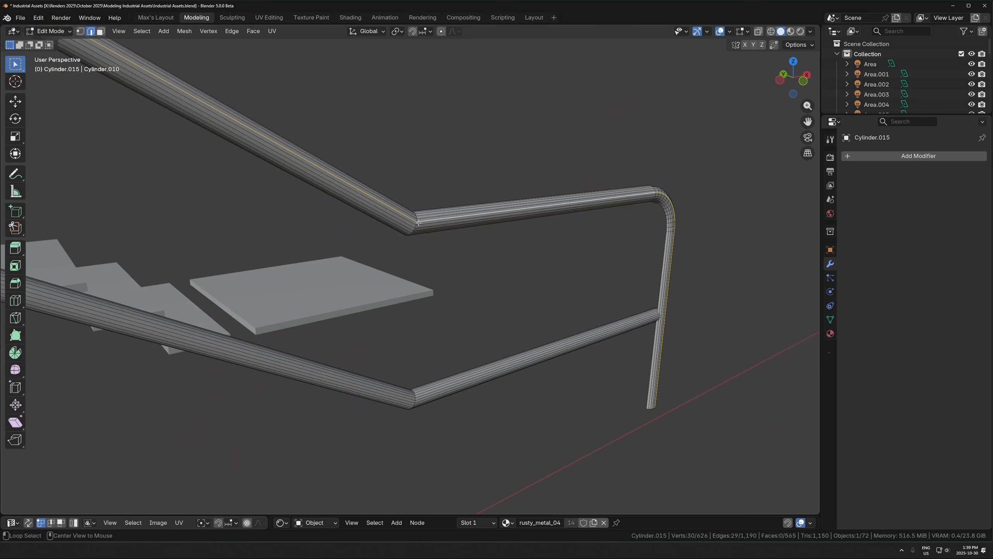
pyautogui.click(548, 351)
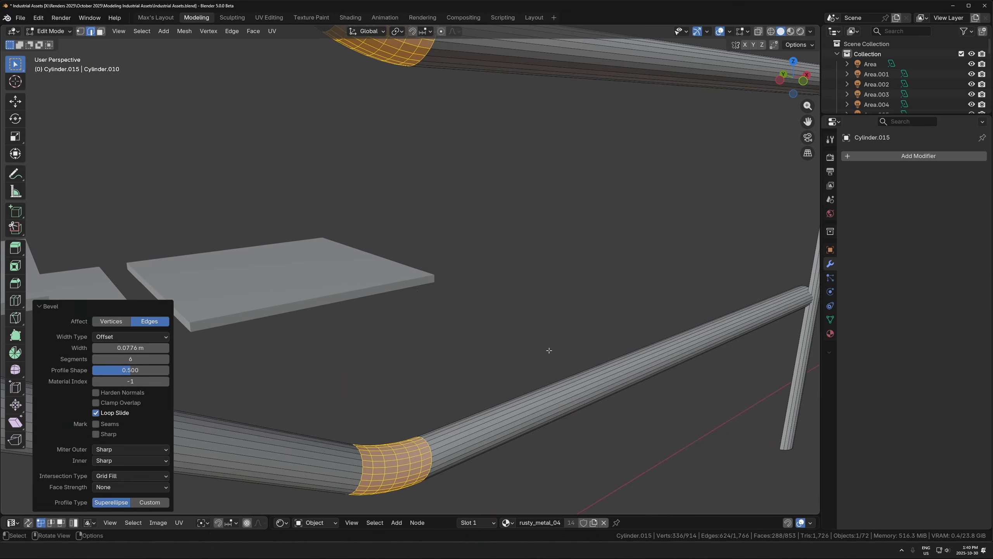
# - Bevel the edge loops of both pipe bends at the head of the stairs and leave Edit Mode
pyautogui.scroll(-7, 548, 350)
pyautogui.keyDown('shift'); pyautogui.moveTo(368, 239); pyautogui.dragTo(485, 279, button='middle'); pyautogui.keyUp('shift')
pyautogui.scroll(-5, 231, 186)
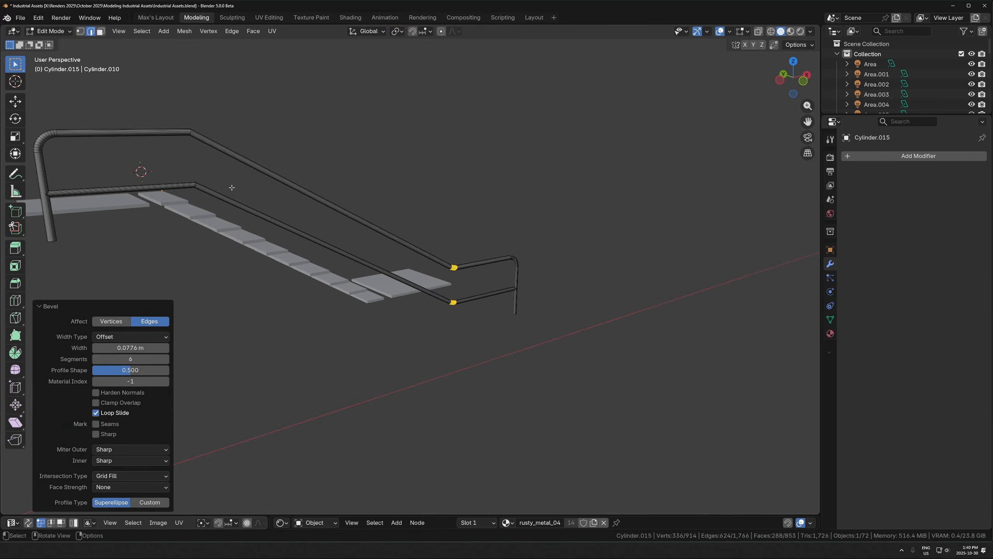
pyautogui.keyDown('shift'); pyautogui.moveTo(230, 186); pyautogui.dragTo(352, 242, button='middle'); pyautogui.keyUp('shift')
pyautogui.scroll(3, 252, 227)
pyautogui.keyDown('shift'); pyautogui.moveTo(252, 227); pyautogui.dragTo(301, 288, button='middle'); pyautogui.keyUp('shift')
pyautogui.hotkey('alt', 'z')
pyautogui.moveTo(317, 237); pyautogui.dragTo(286, 293)
pyautogui.keyDown('shift'); pyautogui.moveTo(319, 135); pyautogui.dragTo(284, 165); pyautogui.keyUp('shift')
pyautogui.hotkey('alt', 'z')
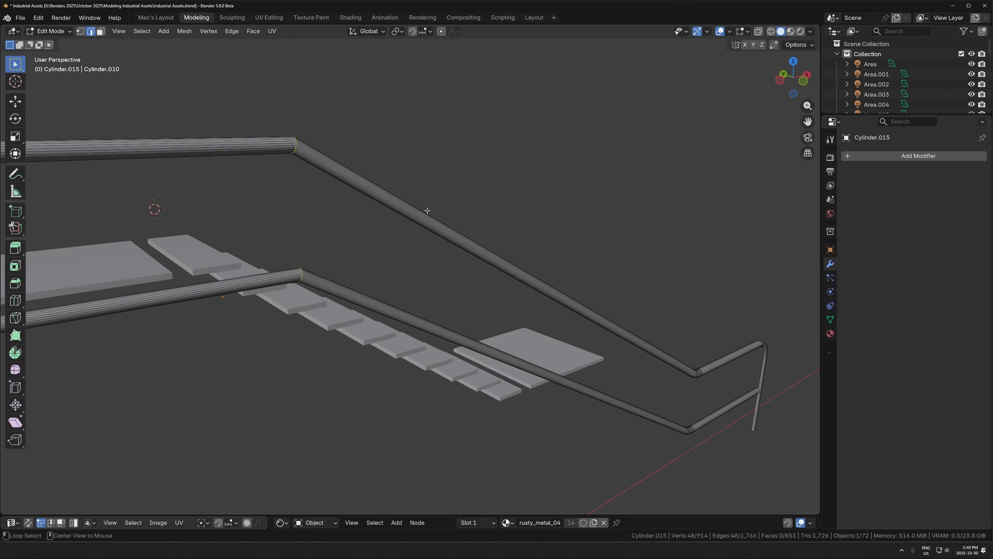
pyautogui.hotkey('ctrl', 'b')
pyautogui.click(489, 216)
pyautogui.press('Tab')
# - Duplicate the vertical end post at the head of the stairs and place the copy along X just before the bend
pyautogui.hotkey('shift', 'd')
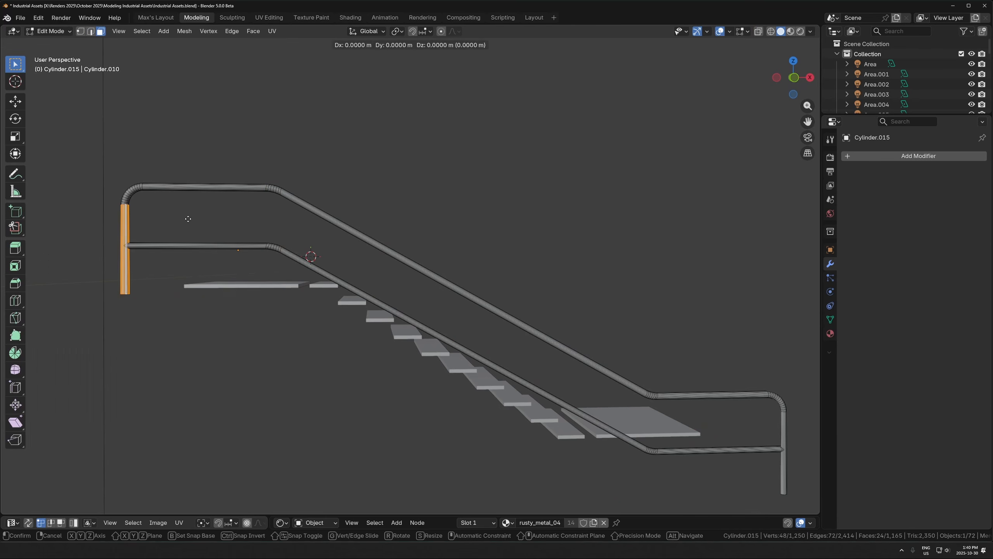
pyautogui.press('x')
pyautogui.click(306, 223)
# - Extend the copied post along Z by raising its top vertices to the upper pipe
pyautogui.press('1')
pyautogui.hotkey('alt', 'z')
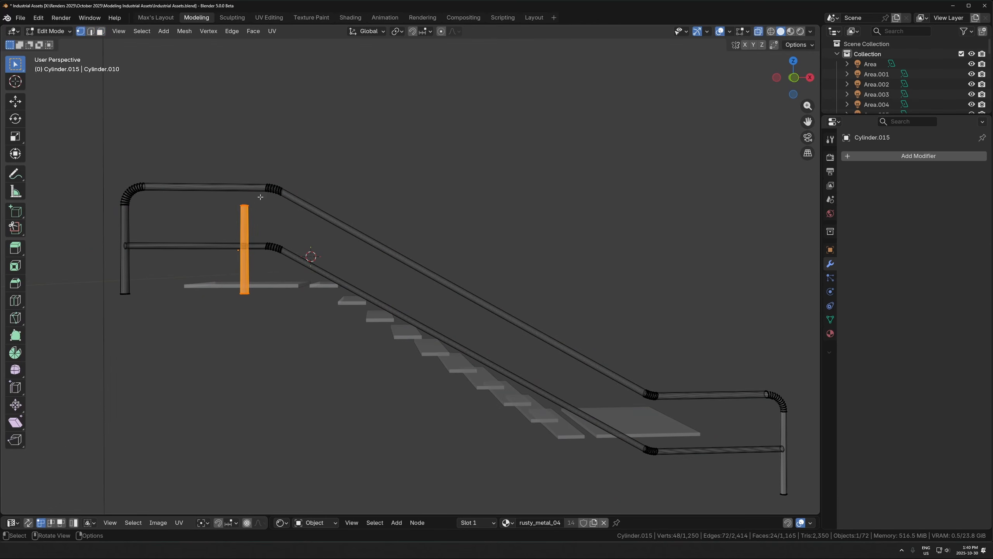
pyautogui.moveTo(259, 195); pyautogui.dragTo(231, 212)
pyautogui.press('g')
pyautogui.press('z')
pyautogui.click(226, 233)
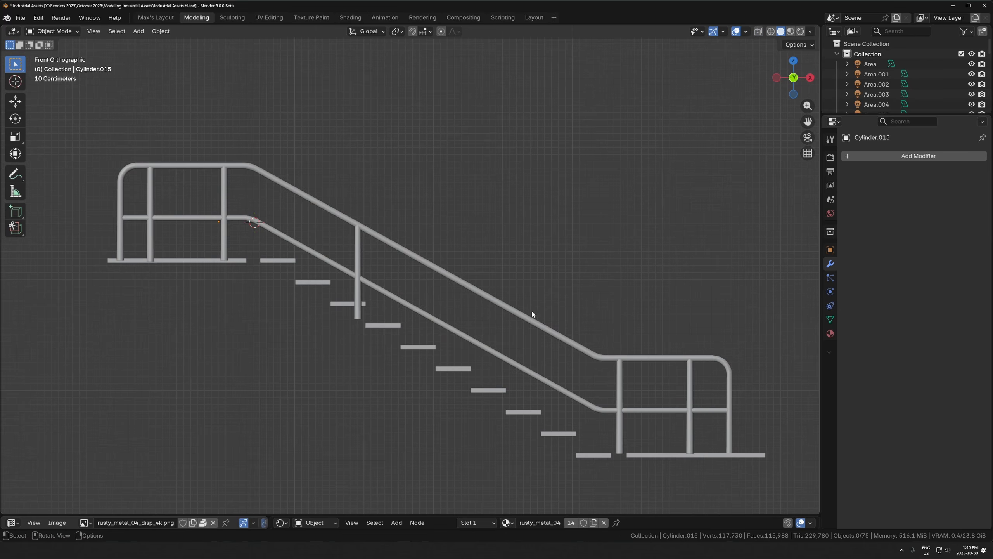
# - Distribute the support posts beneath the sloping handrail down to the foot of the stairs
pyautogui.press('Tab')
pyautogui.press('l')
pyautogui.press('g')
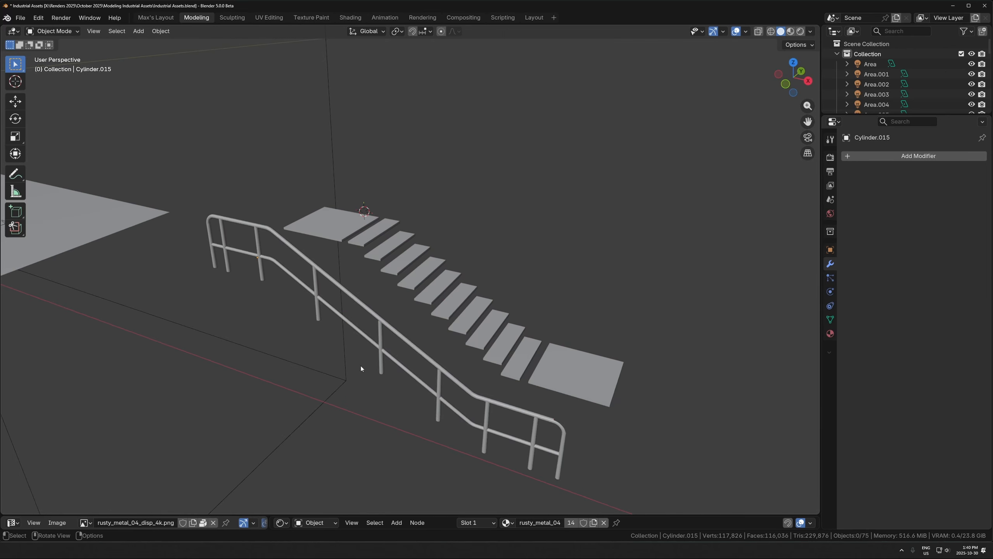
# - Move the finished handrail about 3.1 m along Y onto the staircase and place a duplicate along Y for the other side
pyautogui.click(394, 350)
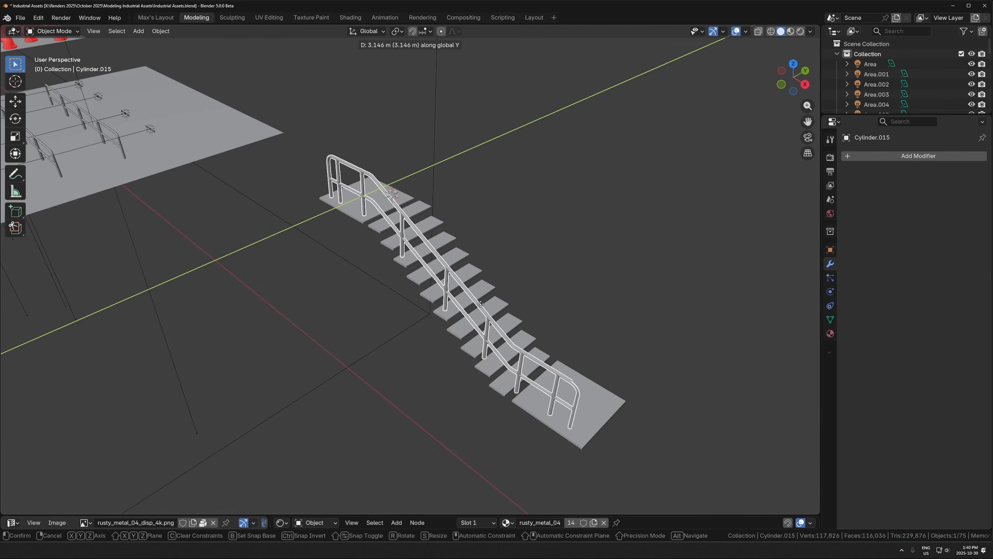
pyautogui.click(480, 318)
pyautogui.hotkey('shift', 'd')
pyautogui.press('y')
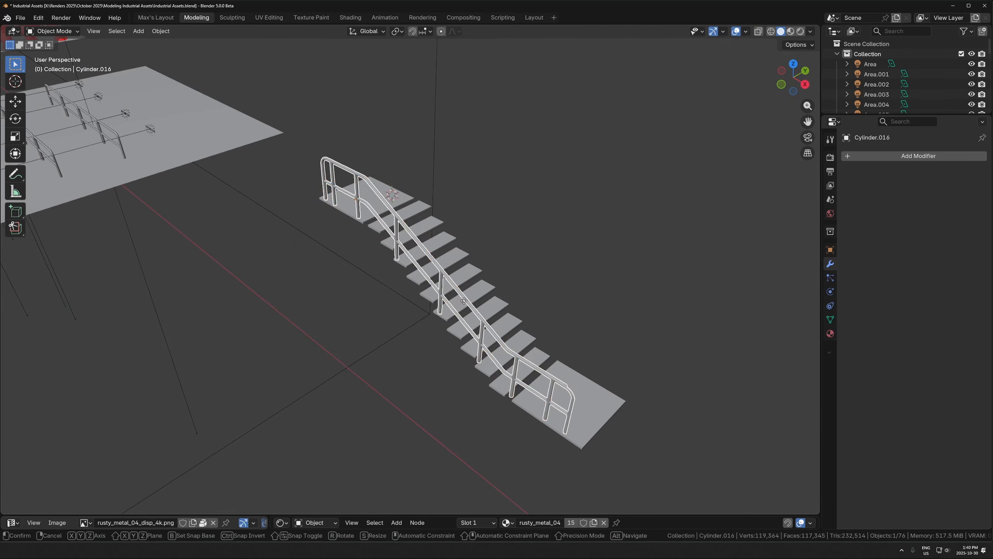
pyautogui.click(493, 291)
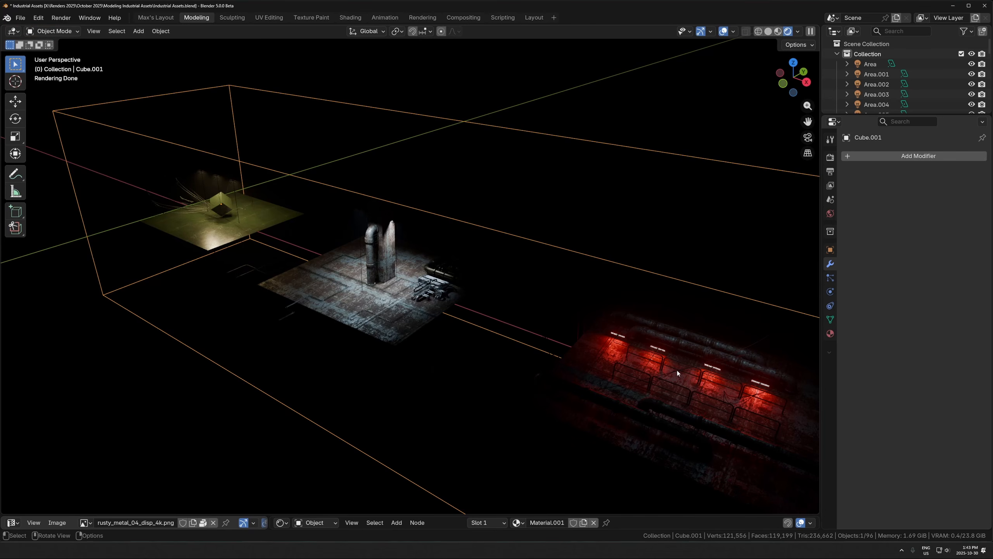
# - Examine the red-lit pipe and railing scene up close in the rendered view
pyautogui.click(680, 377)
pyautogui.press('KP_Decimal')
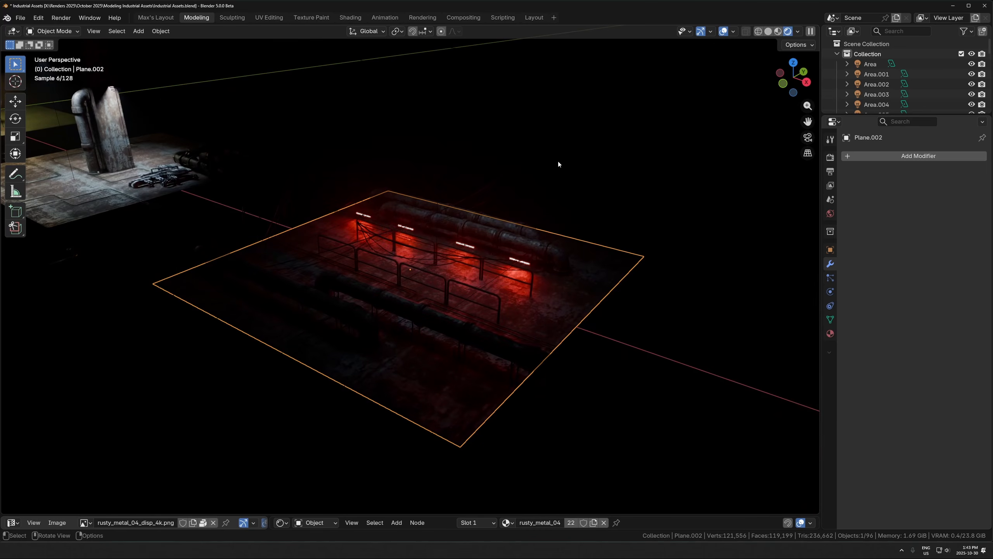
pyautogui.click(548, 187)
pyautogui.scroll(2, 467, 231)
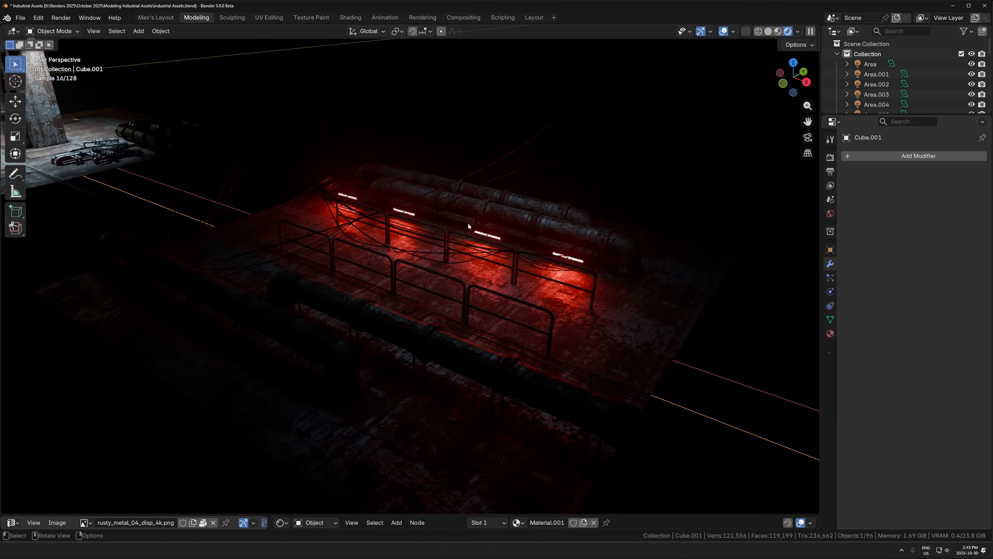
pyautogui.scroll(1, 399, 229)
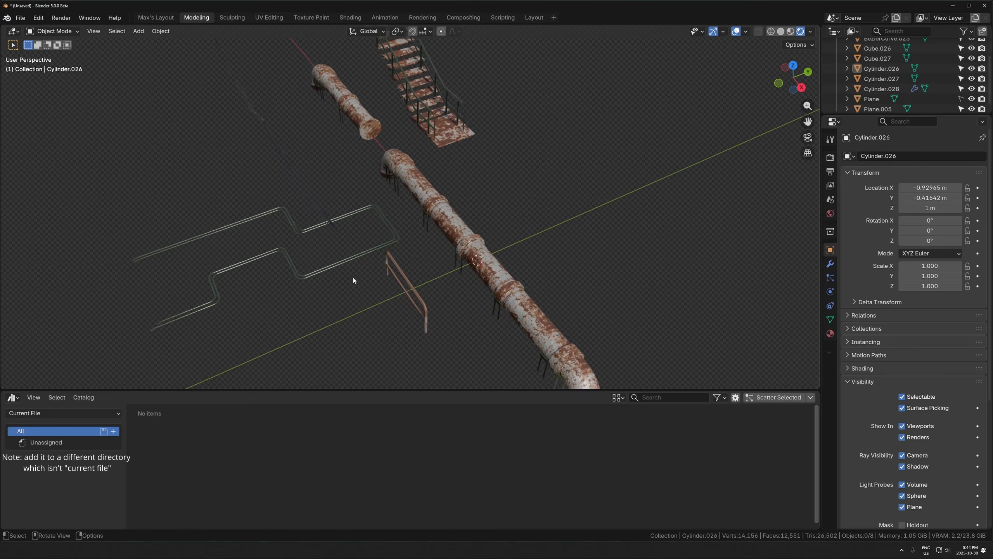
# - Mark all the modelled pipes, cables, railings and stairs as assets and place two assets from the asset library in the scene
pyautogui.moveTo(355, 277); pyautogui.dragTo(414, 248, button='middle')
pyautogui.press('a')
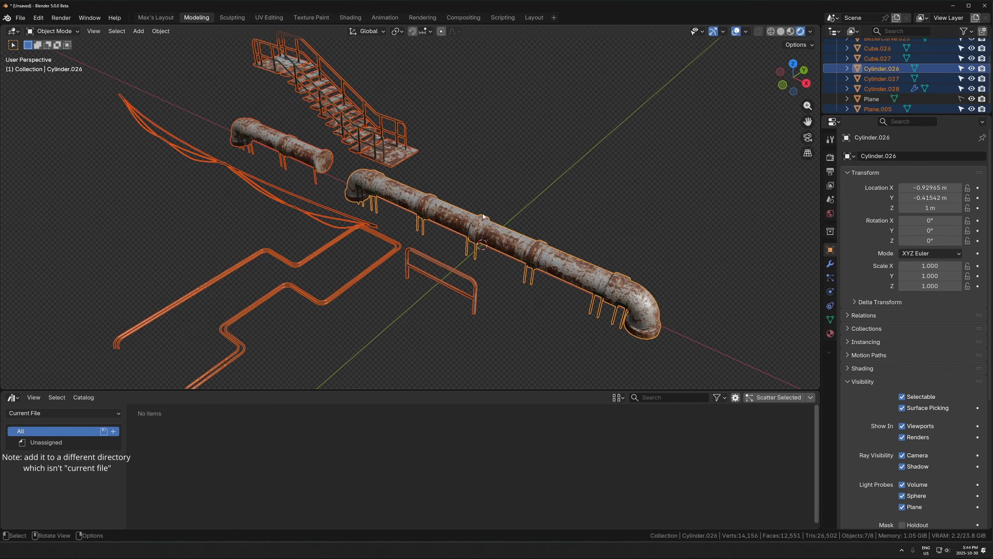
pyautogui.rightClick(841, 88)
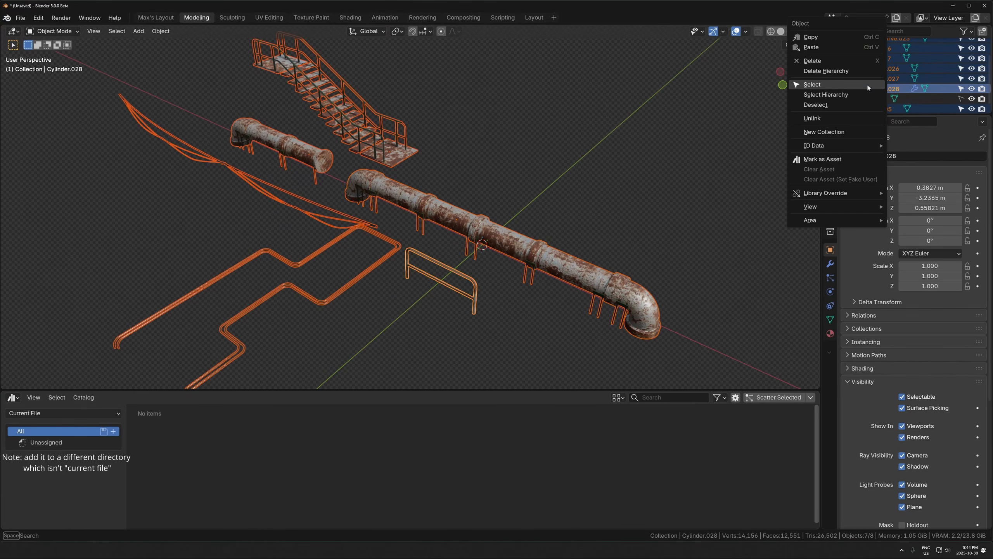
pyautogui.click(828, 164)
pyautogui.moveTo(369, 442); pyautogui.dragTo(467, 340)
pyautogui.moveTo(409, 467); pyautogui.dragTo(439, 317)
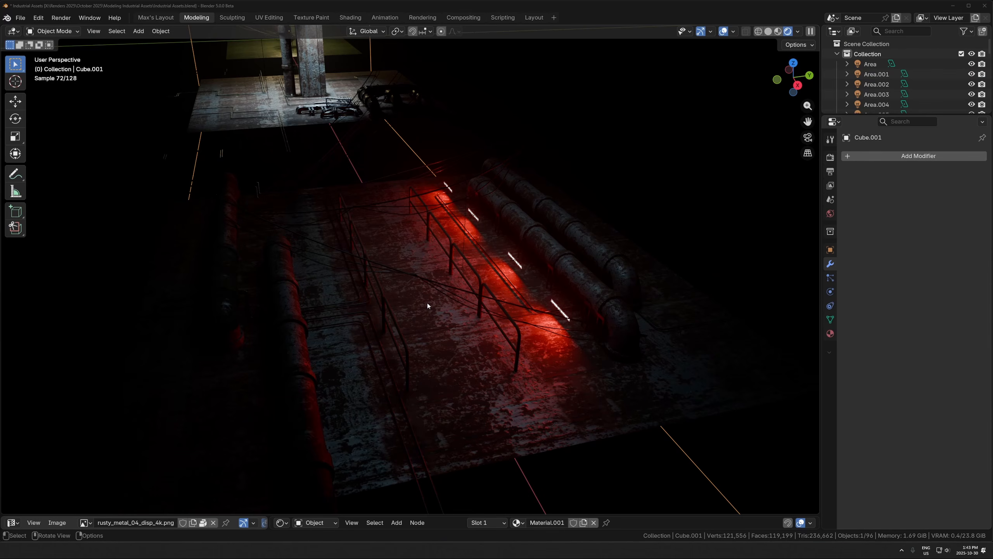